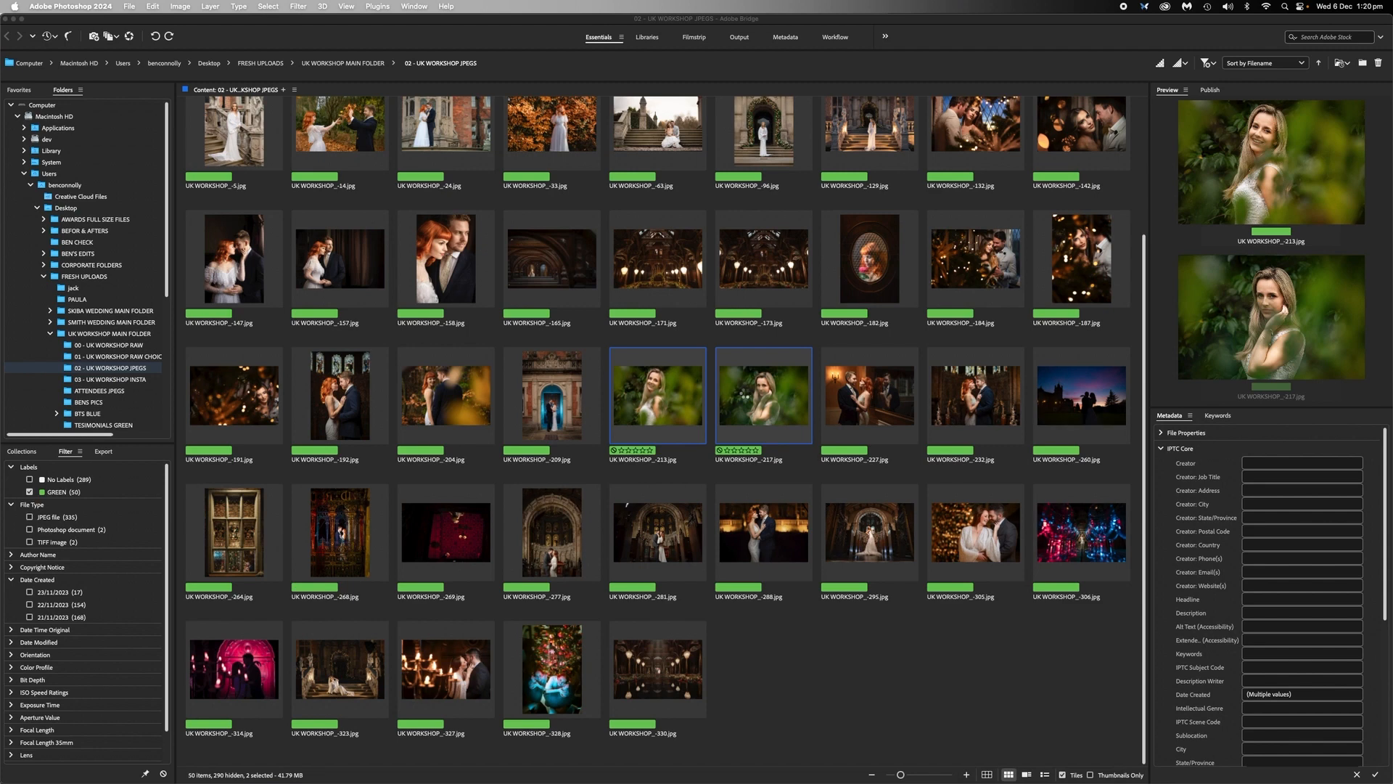
Open the selected photos UK WORKSHOP_-213.jpg and UK WORKSHOP_-217.jpg in Photoshop and compare their colour tones.
double_click(745, 392)
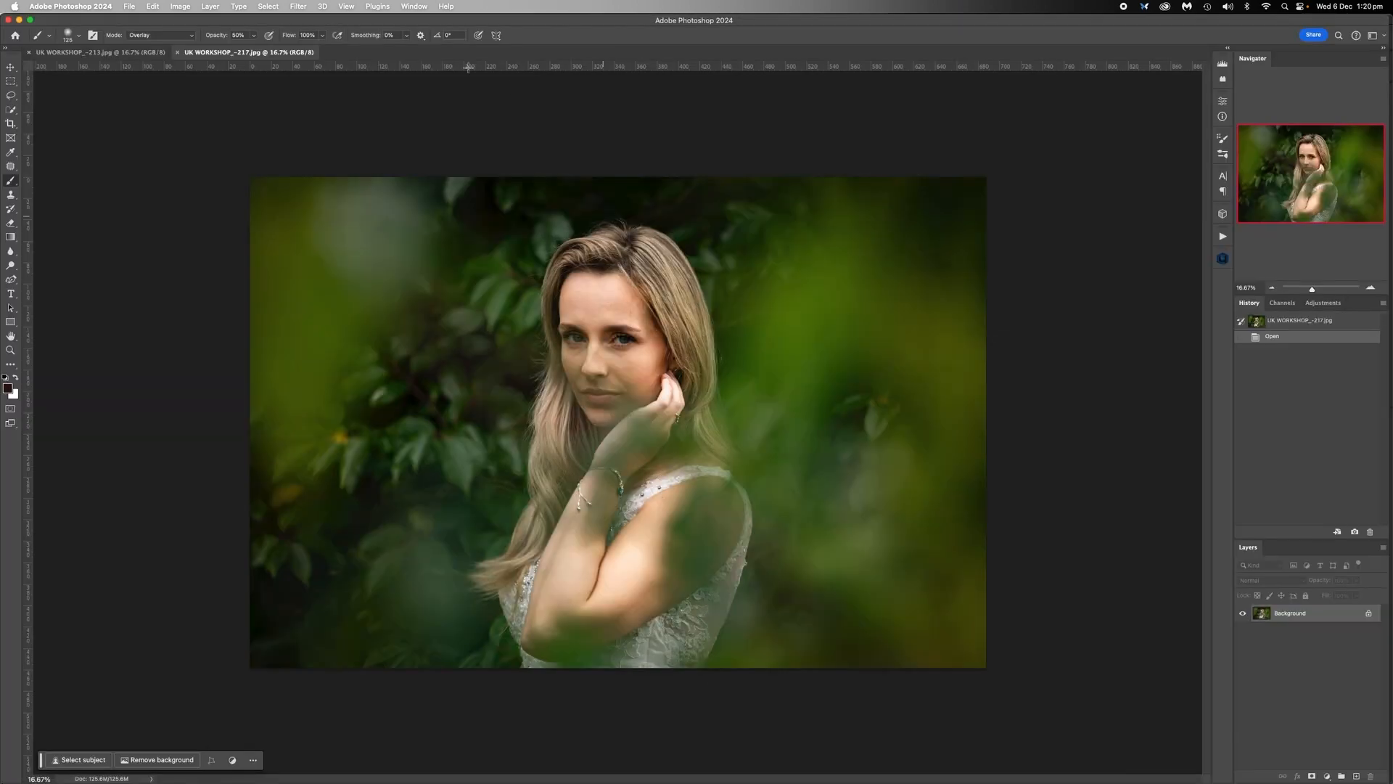
left_click(144, 53)
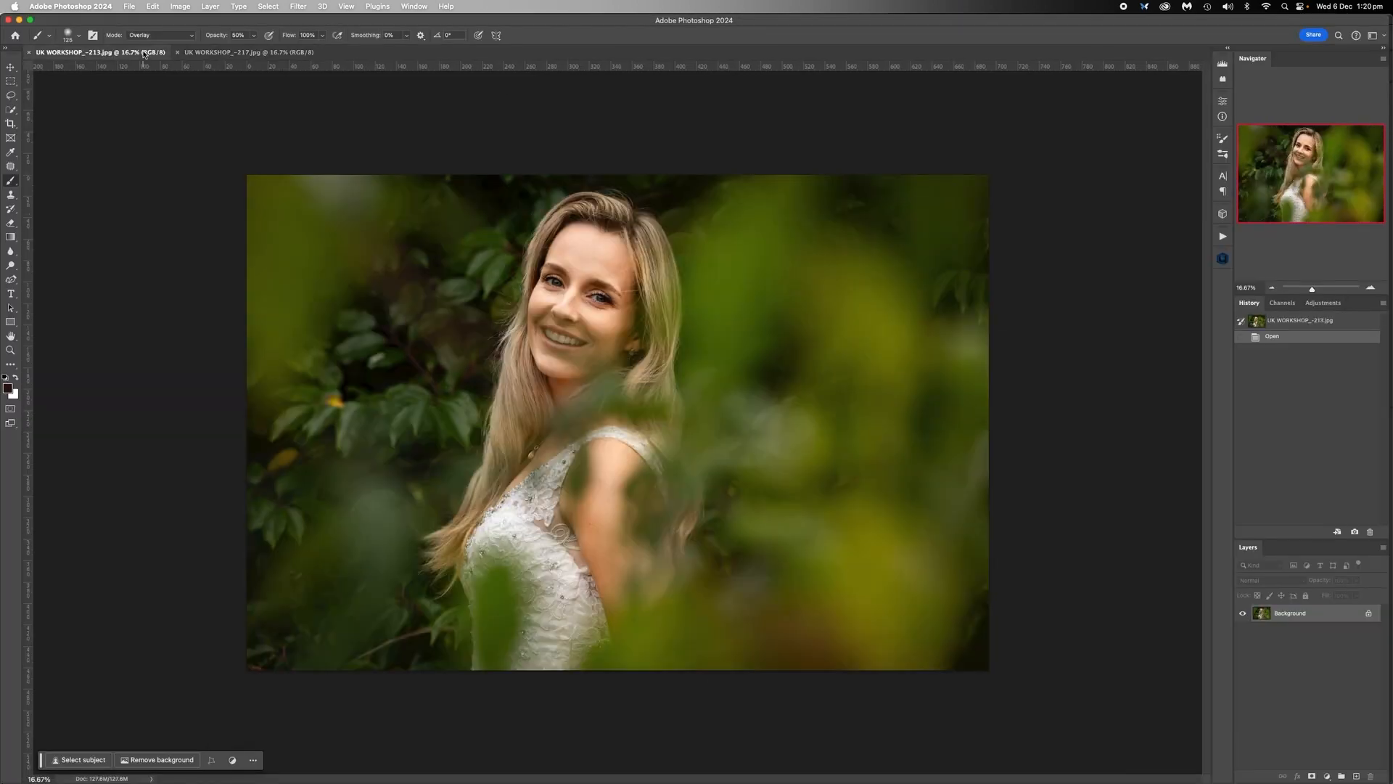
left_click(221, 52)
left_click(98, 53)
left_click(299, 54)
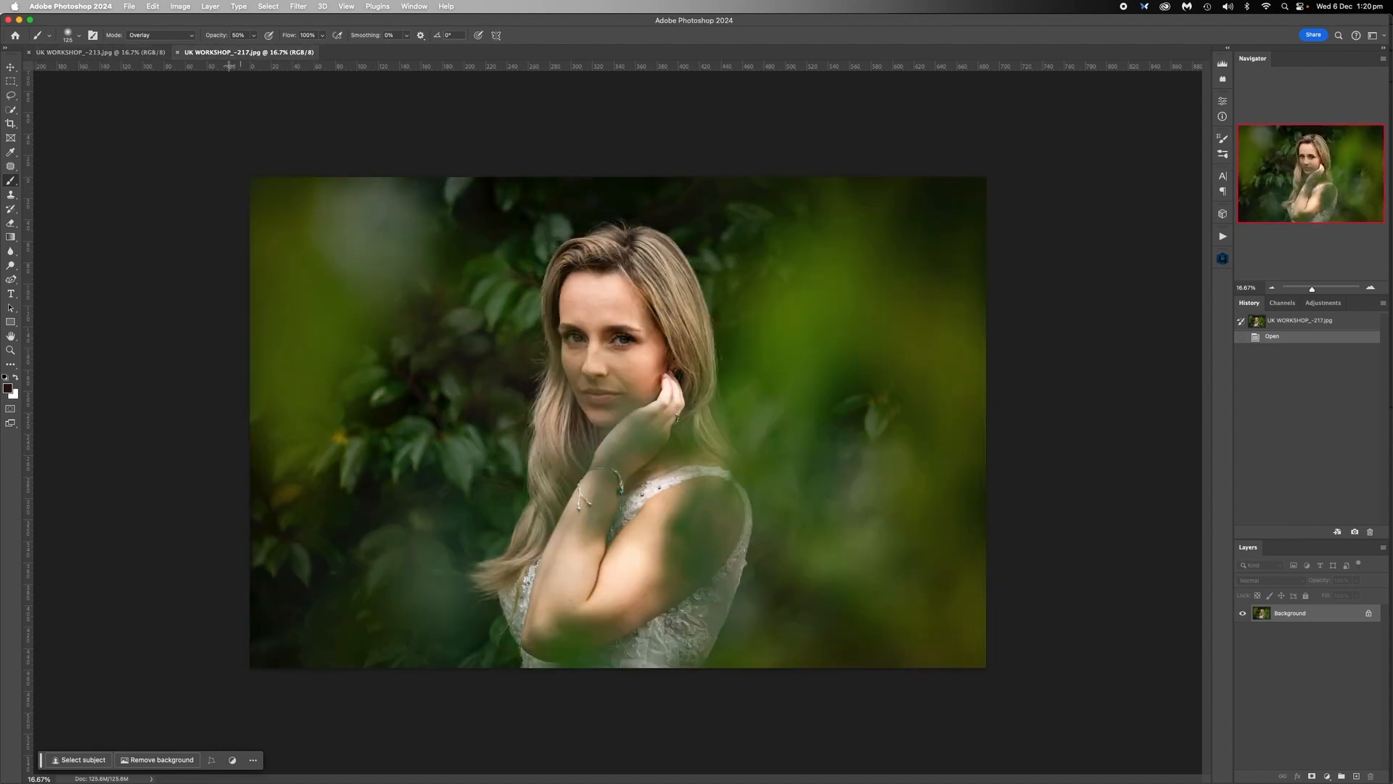
left_click(150, 52)
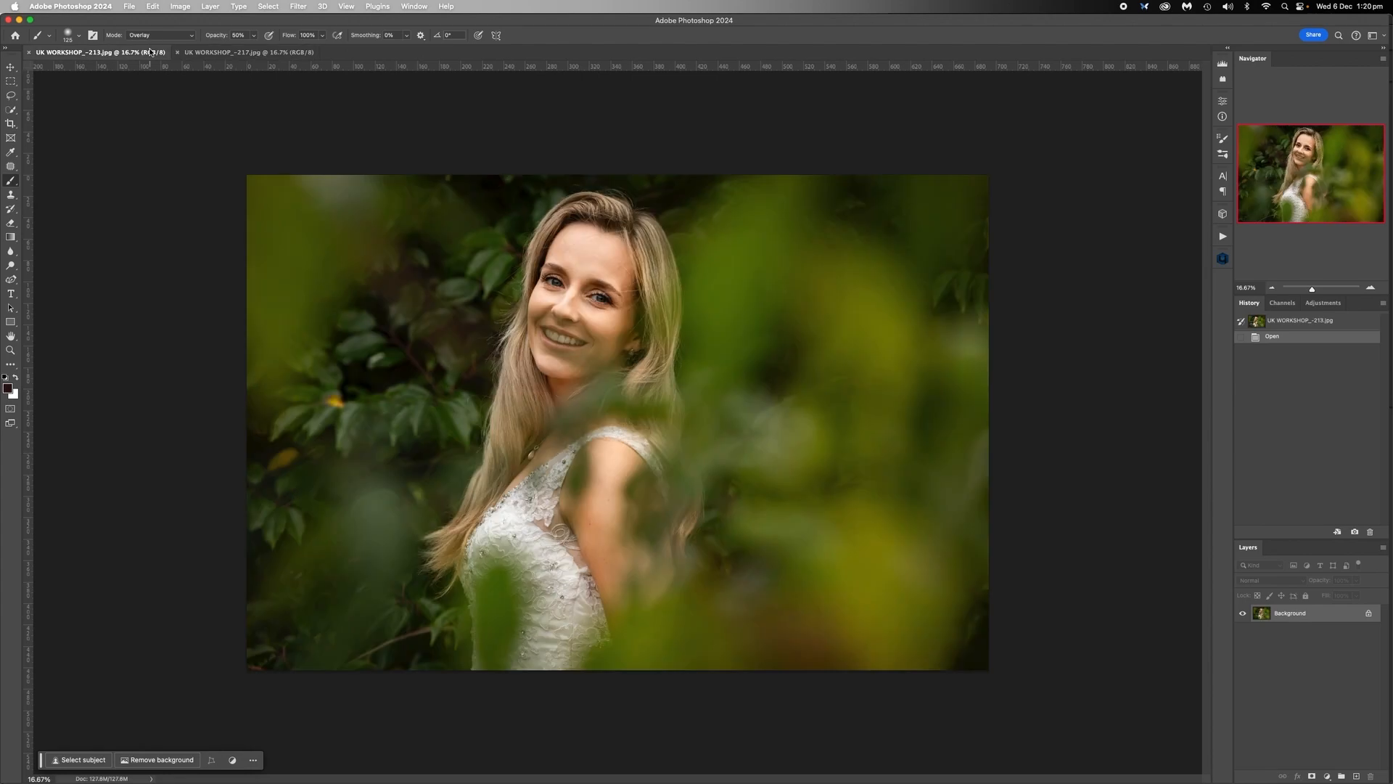
left_click(251, 53)
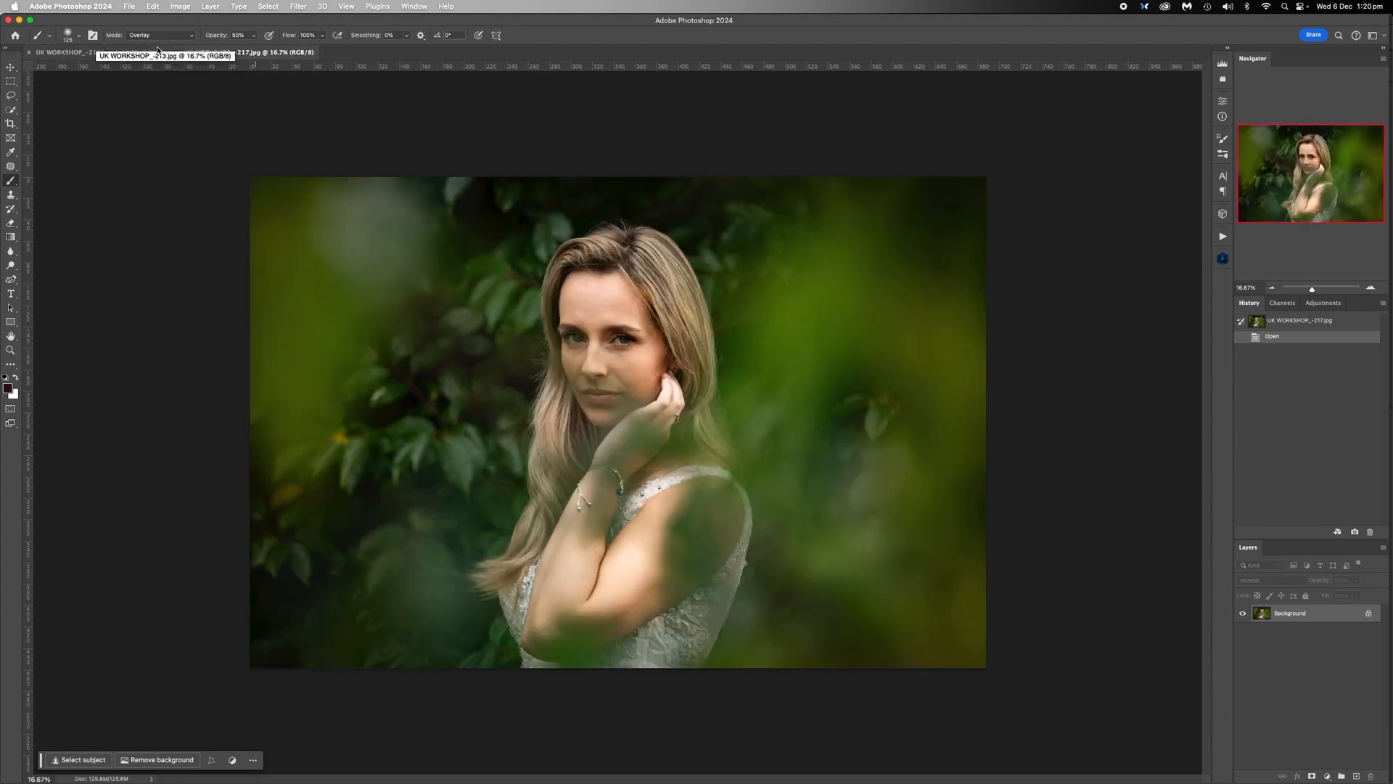
left_click(102, 52)
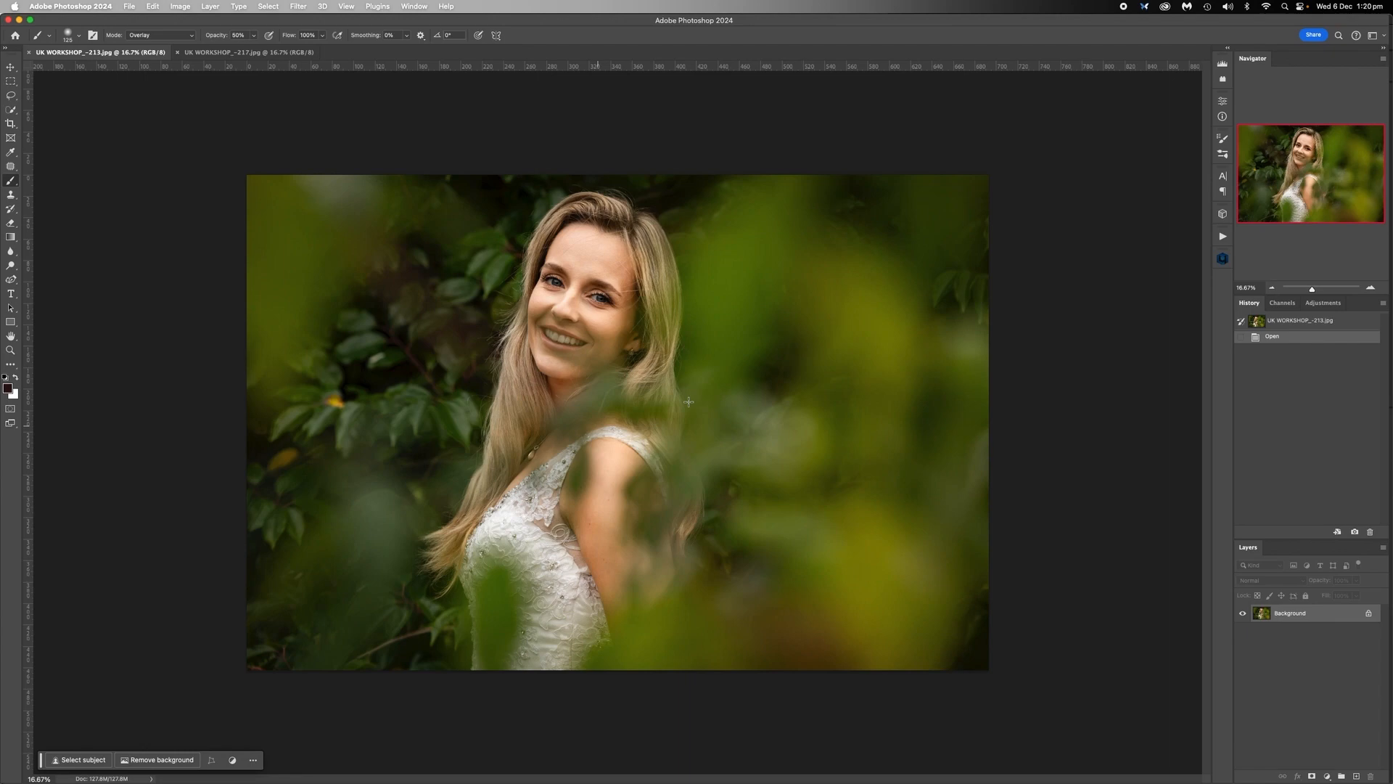
left_click(253, 53)
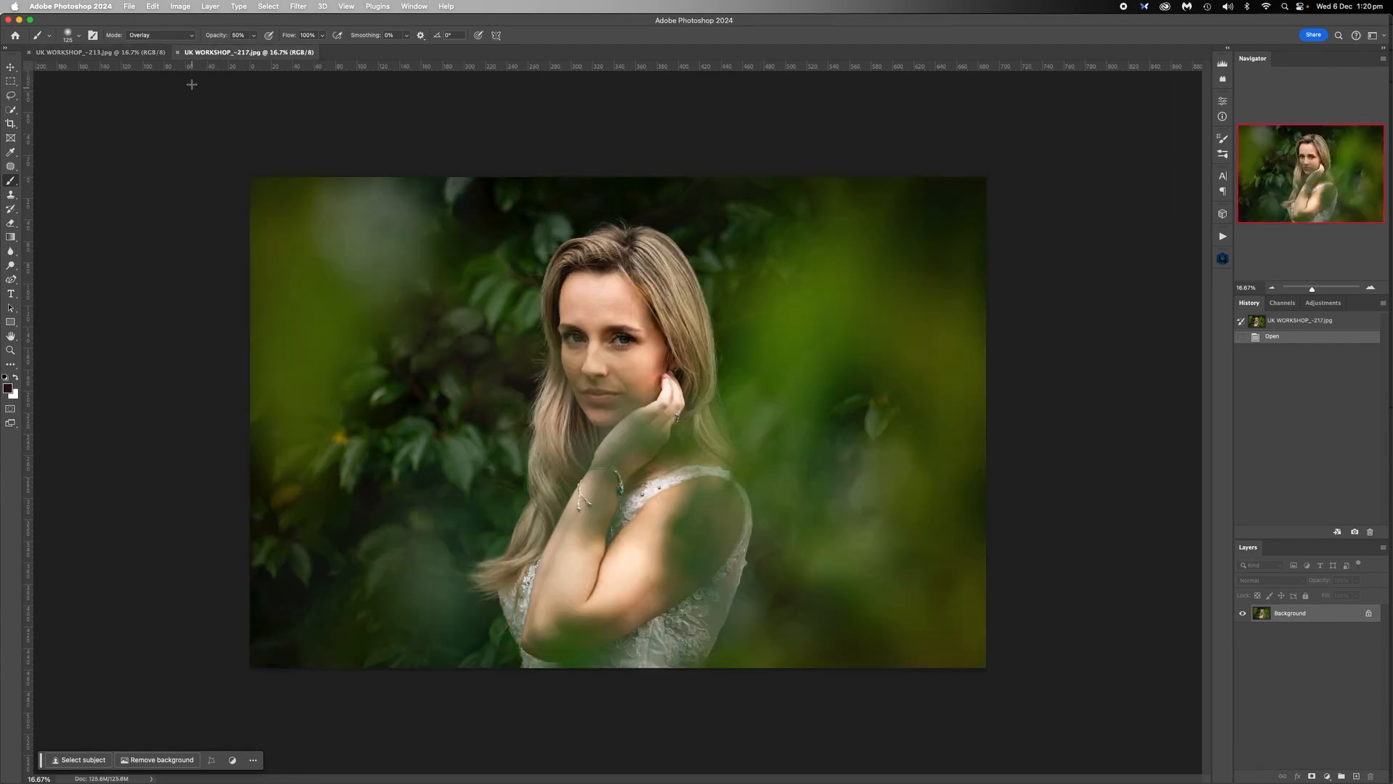
left_click(131, 55)
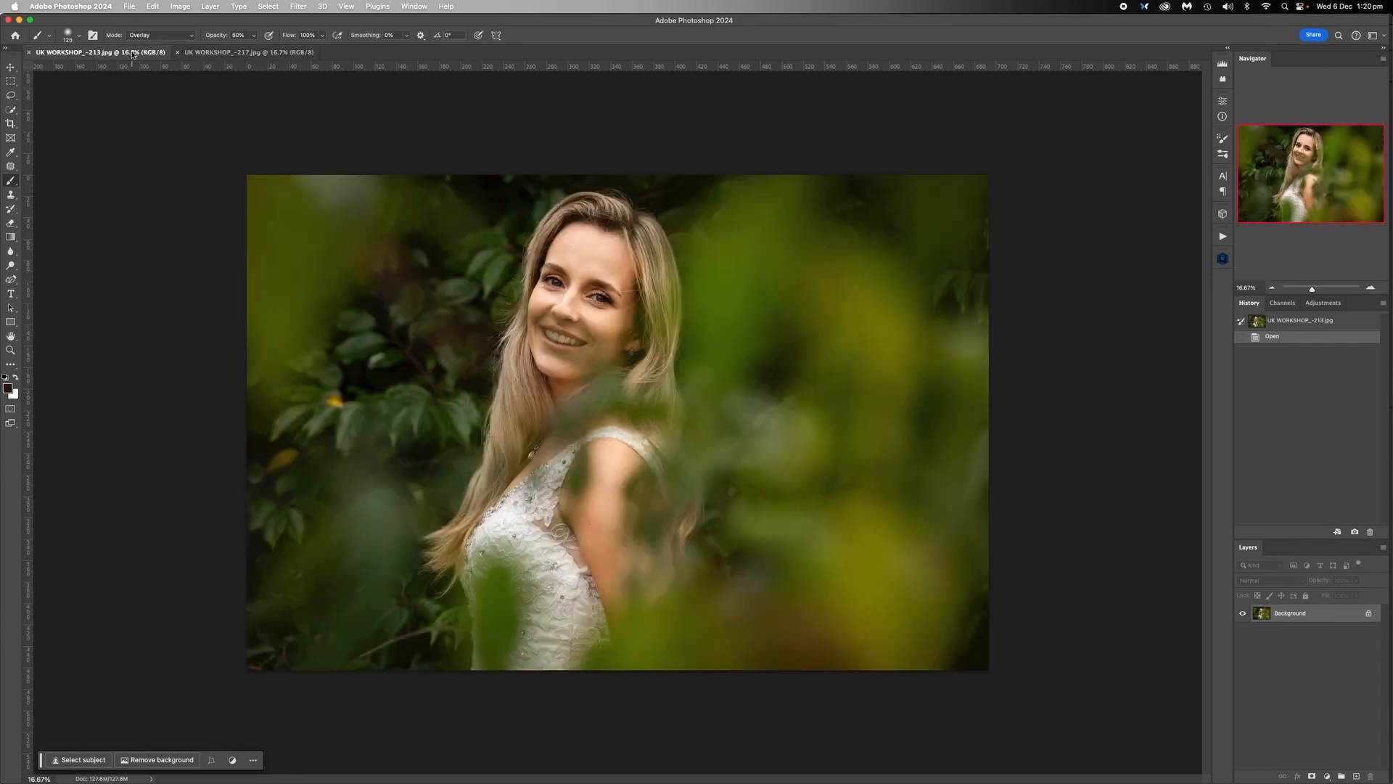
Try the SLIGHT COOLING action on UK WORKSHOP_-213.jpg and compare it with UK WORKSHOP_-217.jpg.
left_click(1222, 236)
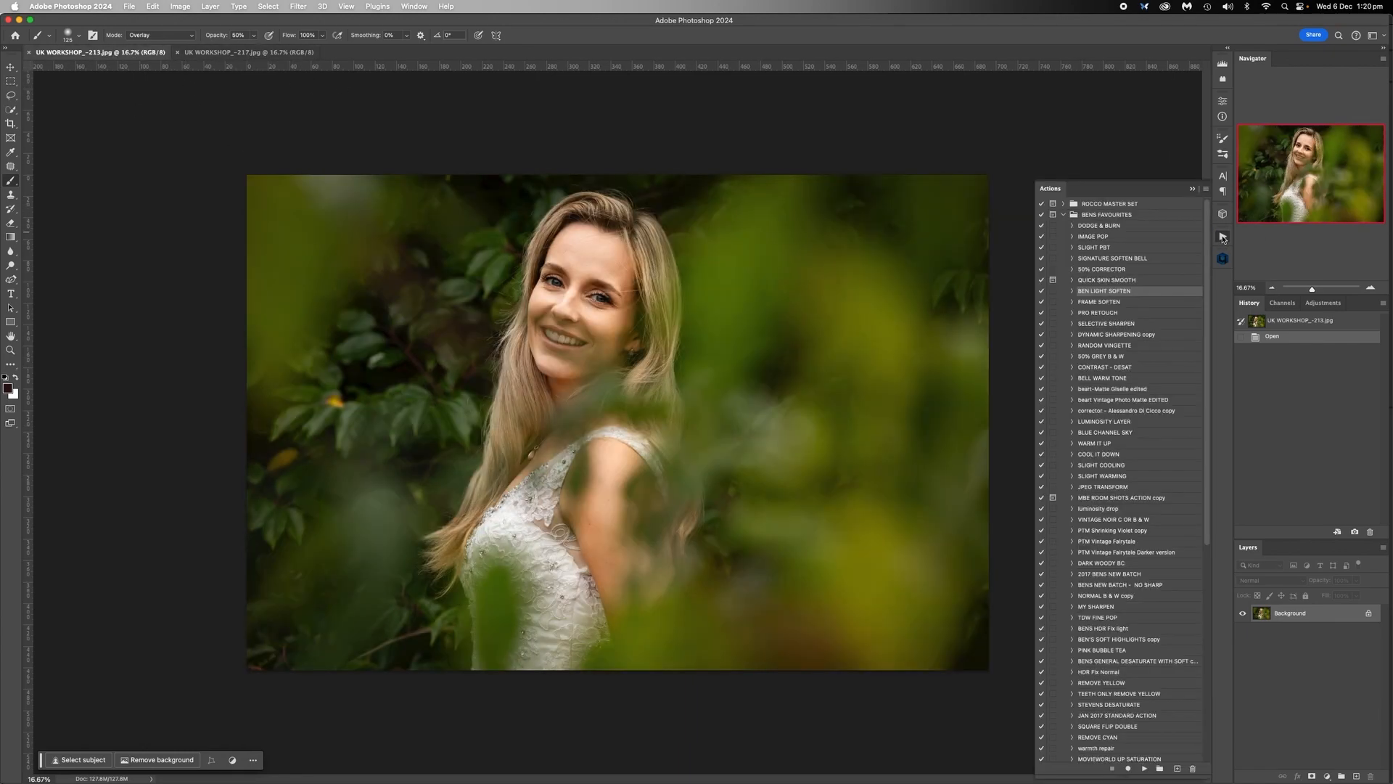
left_click(1106, 465)
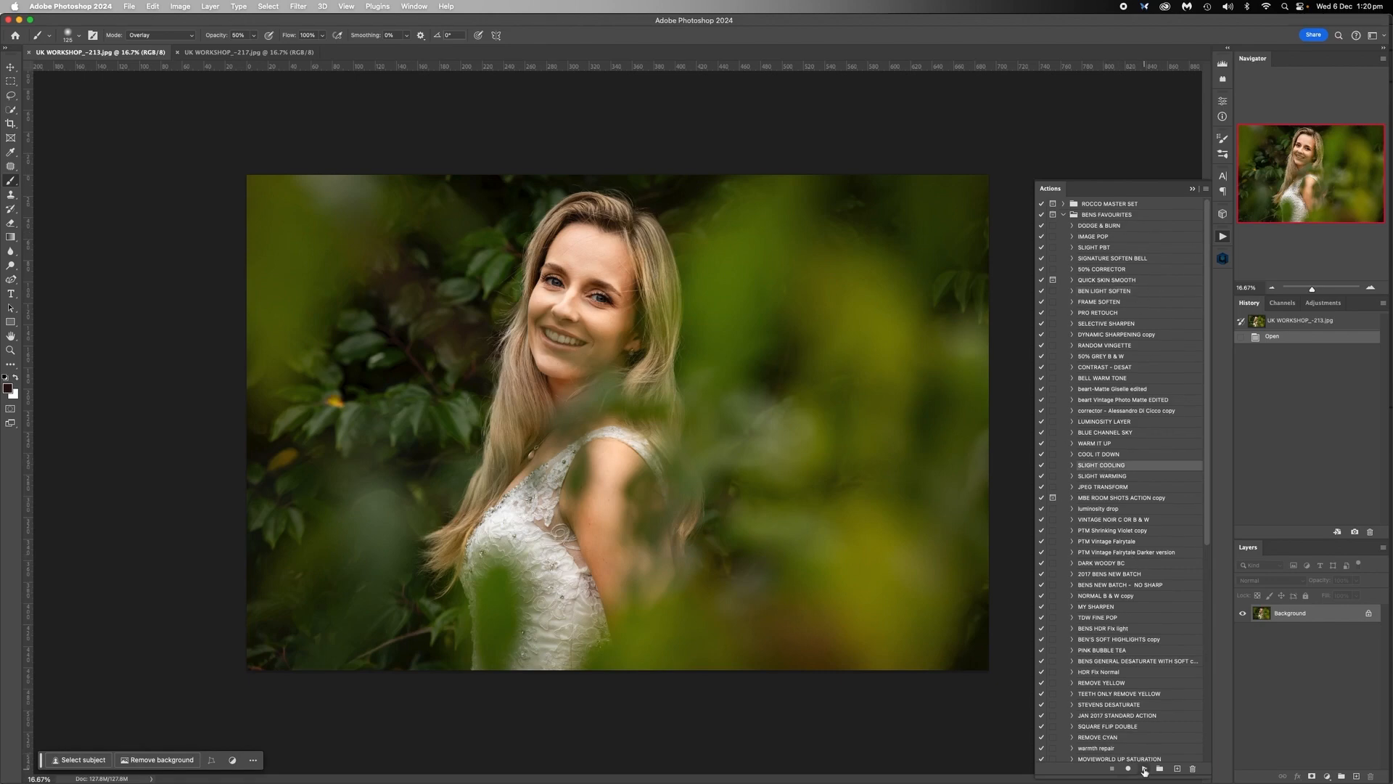
left_click(1145, 769)
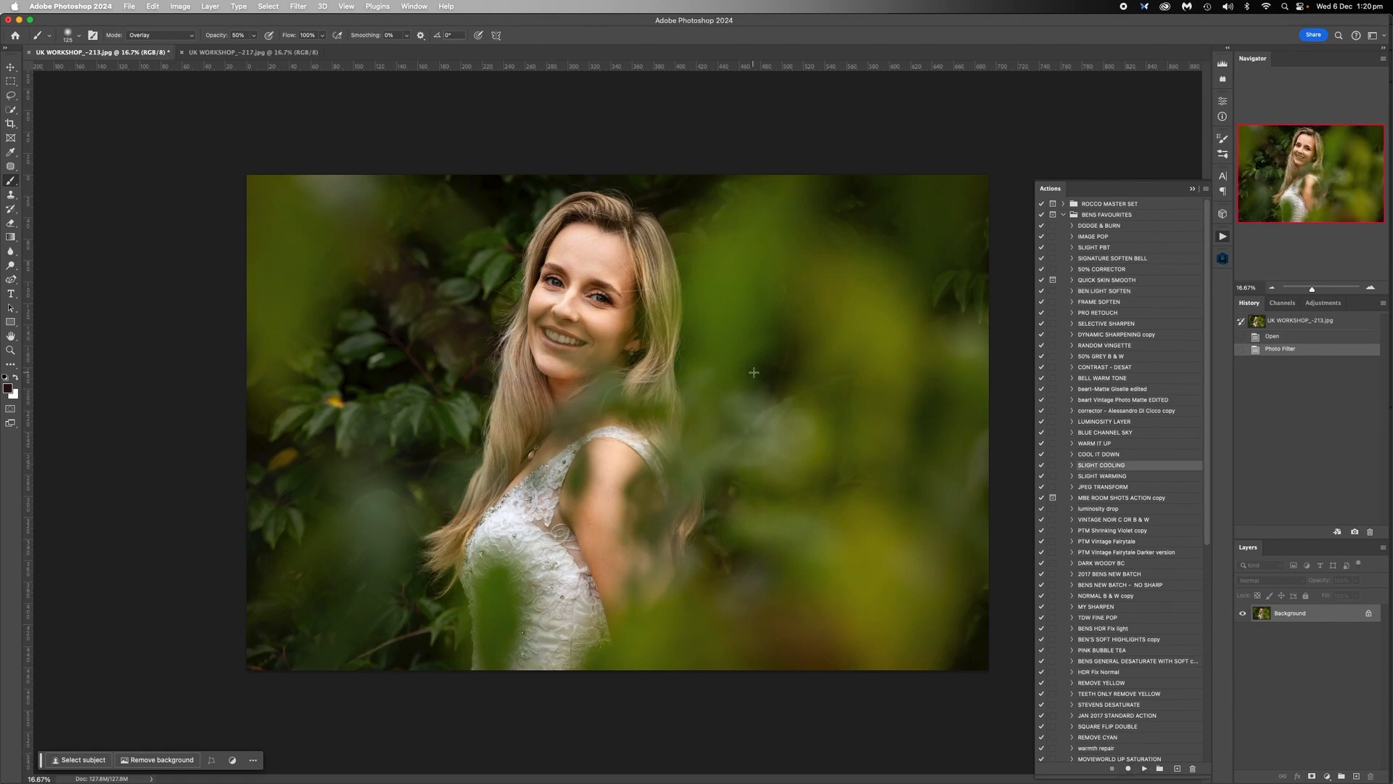
left_click(277, 54)
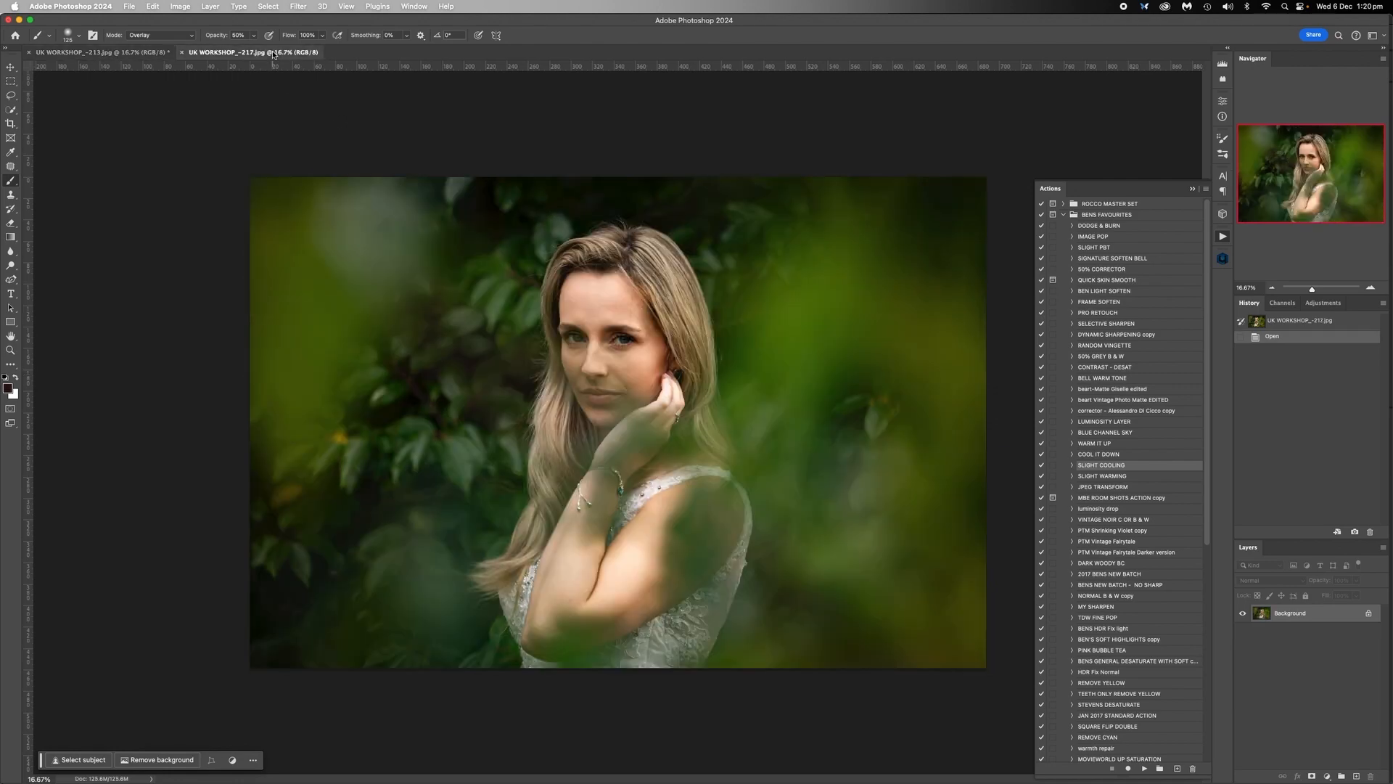
left_click(120, 54)
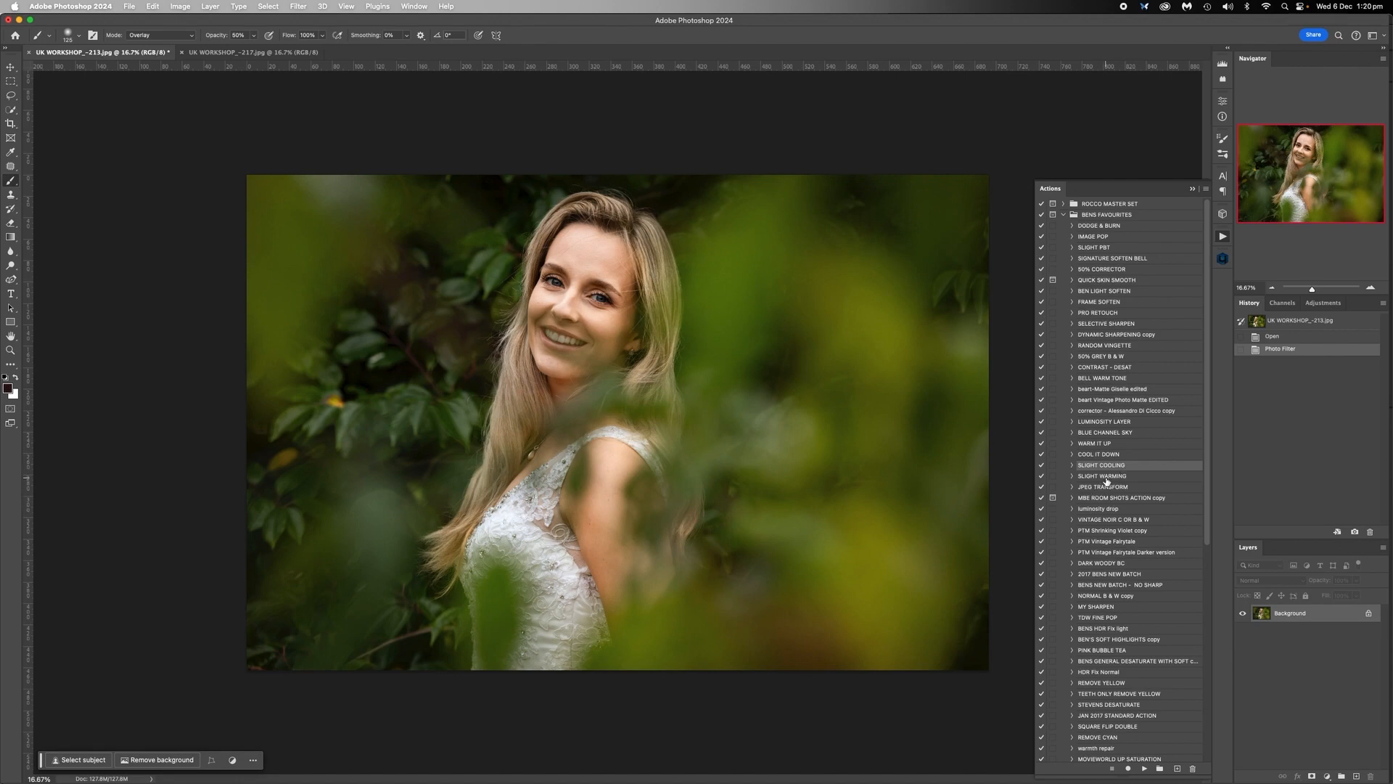
Revert UK WORKSHOP_-213.jpg to its opening snapshot and run the COOL IT DOWN action on it.
left_click(1299, 321)
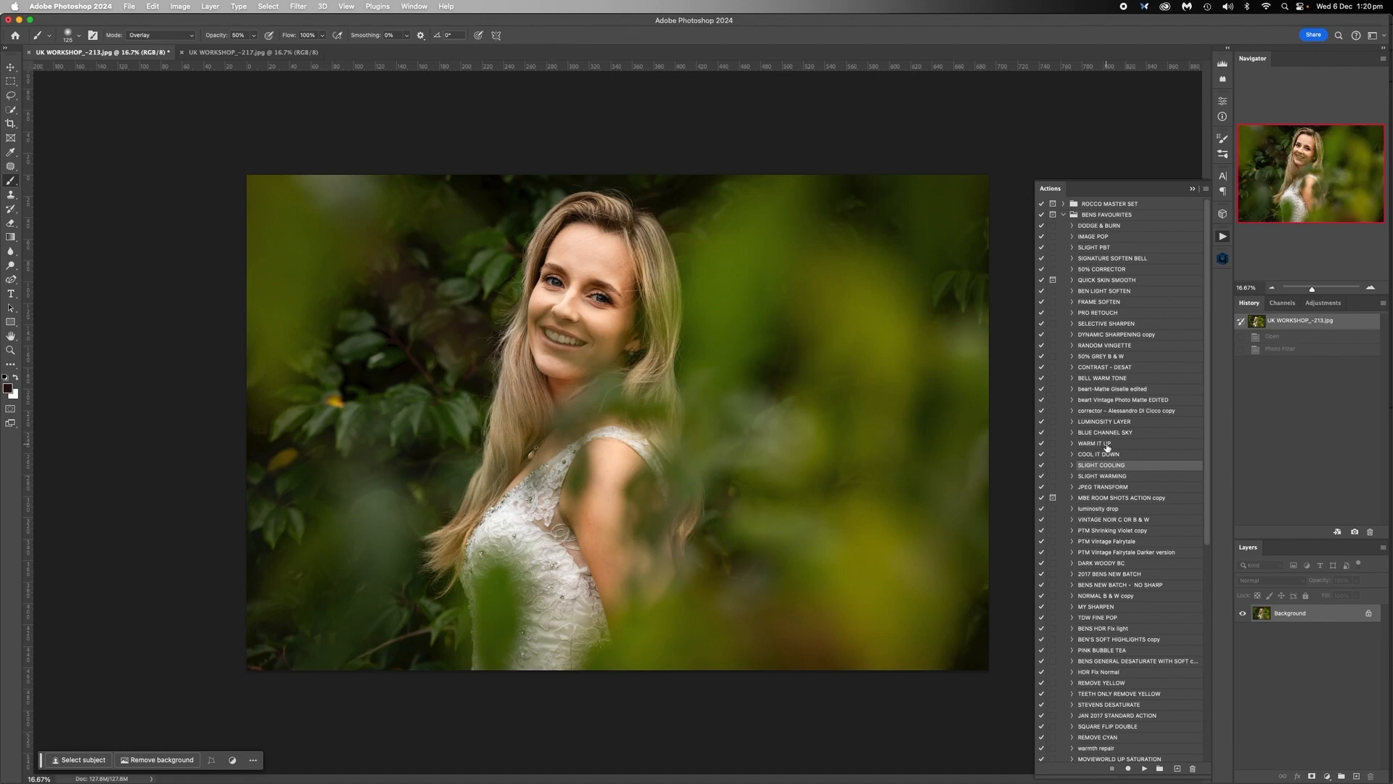
left_click(1106, 455)
left_click(1145, 770)
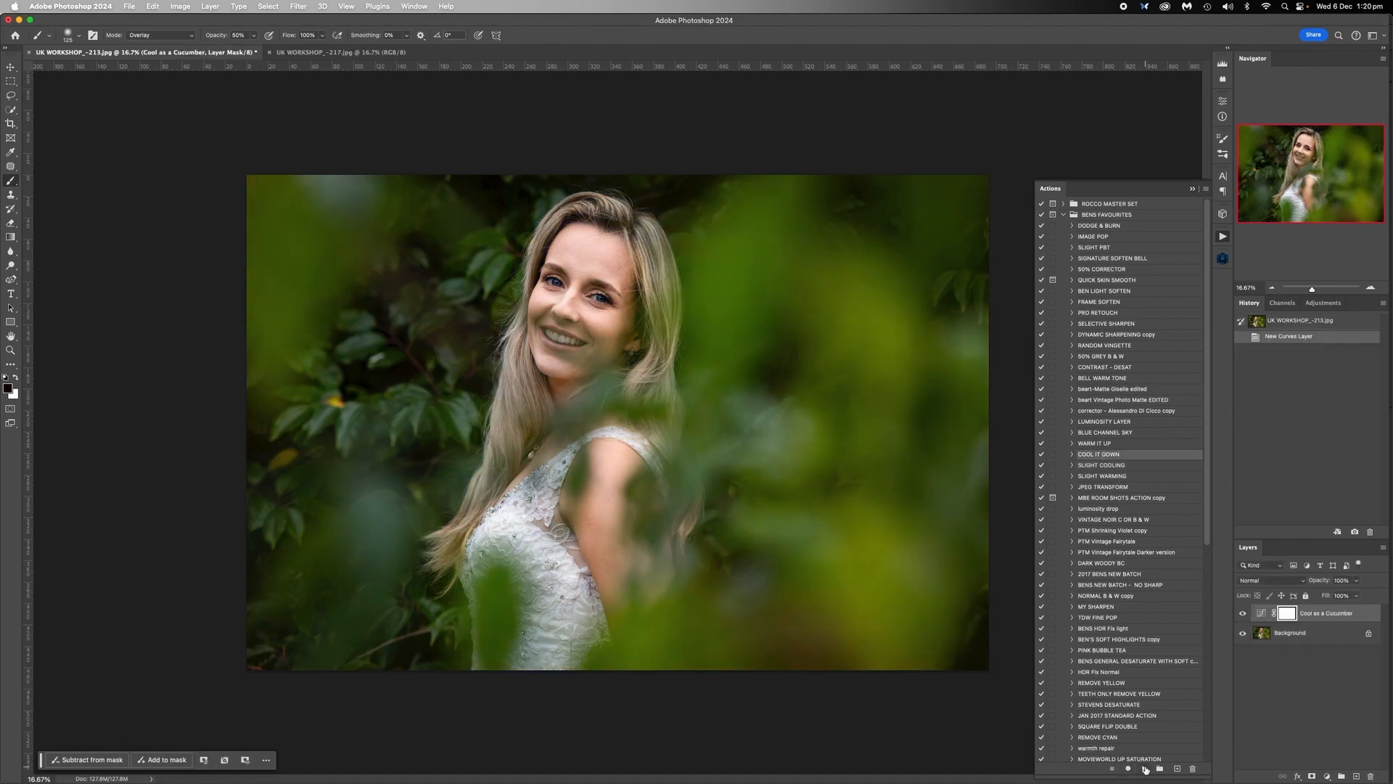
Compare the cooled UK WORKSHOP_-213.jpg with UK WORKSHOP_-217.jpg for matching colour temperature.
left_click(324, 55)
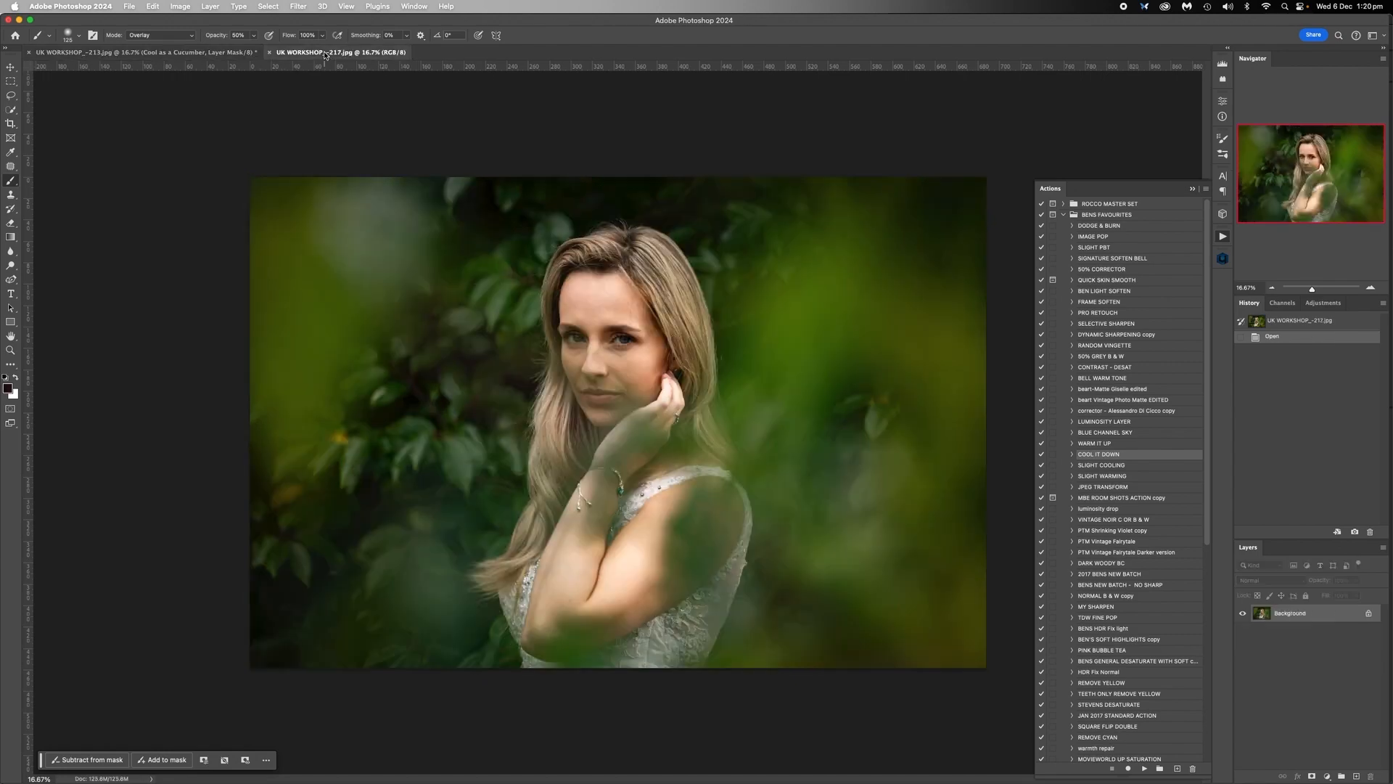
left_click(229, 56)
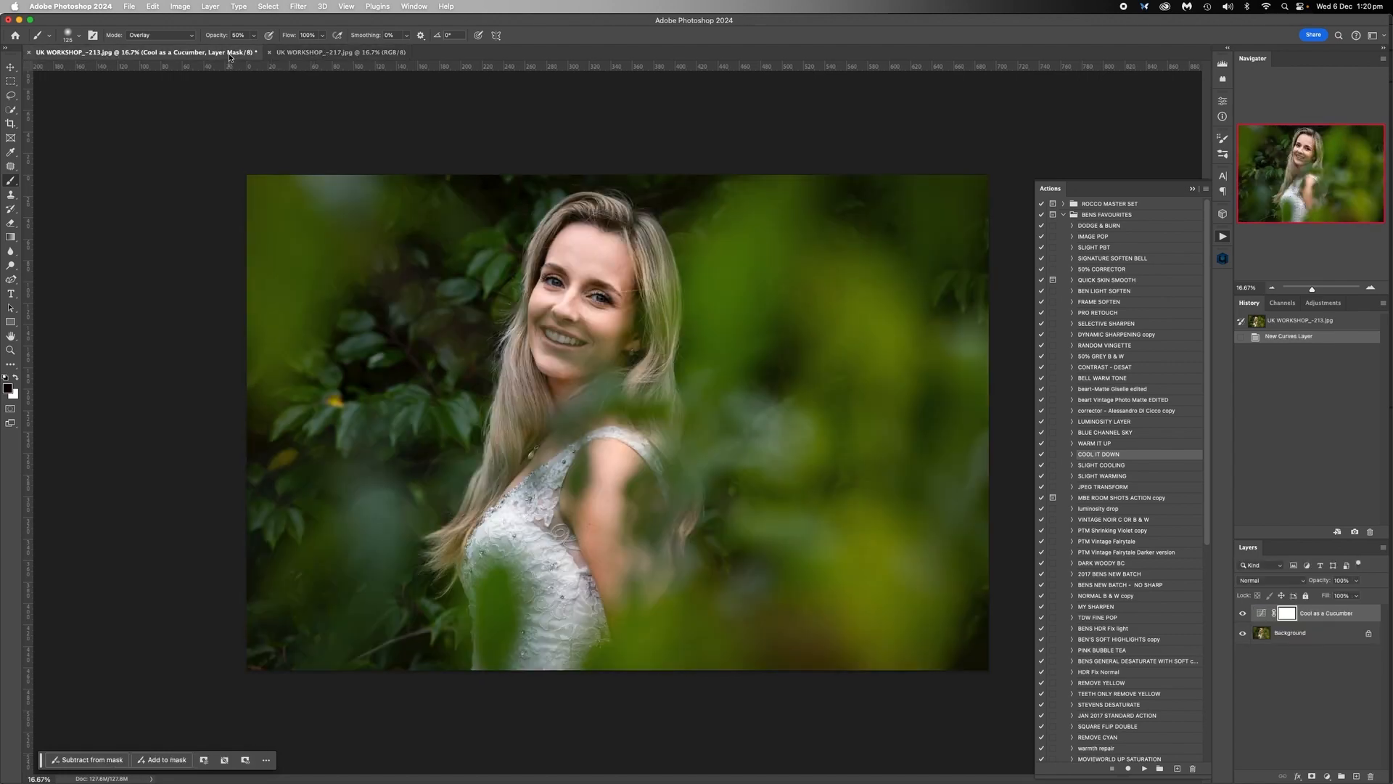
left_click(305, 53)
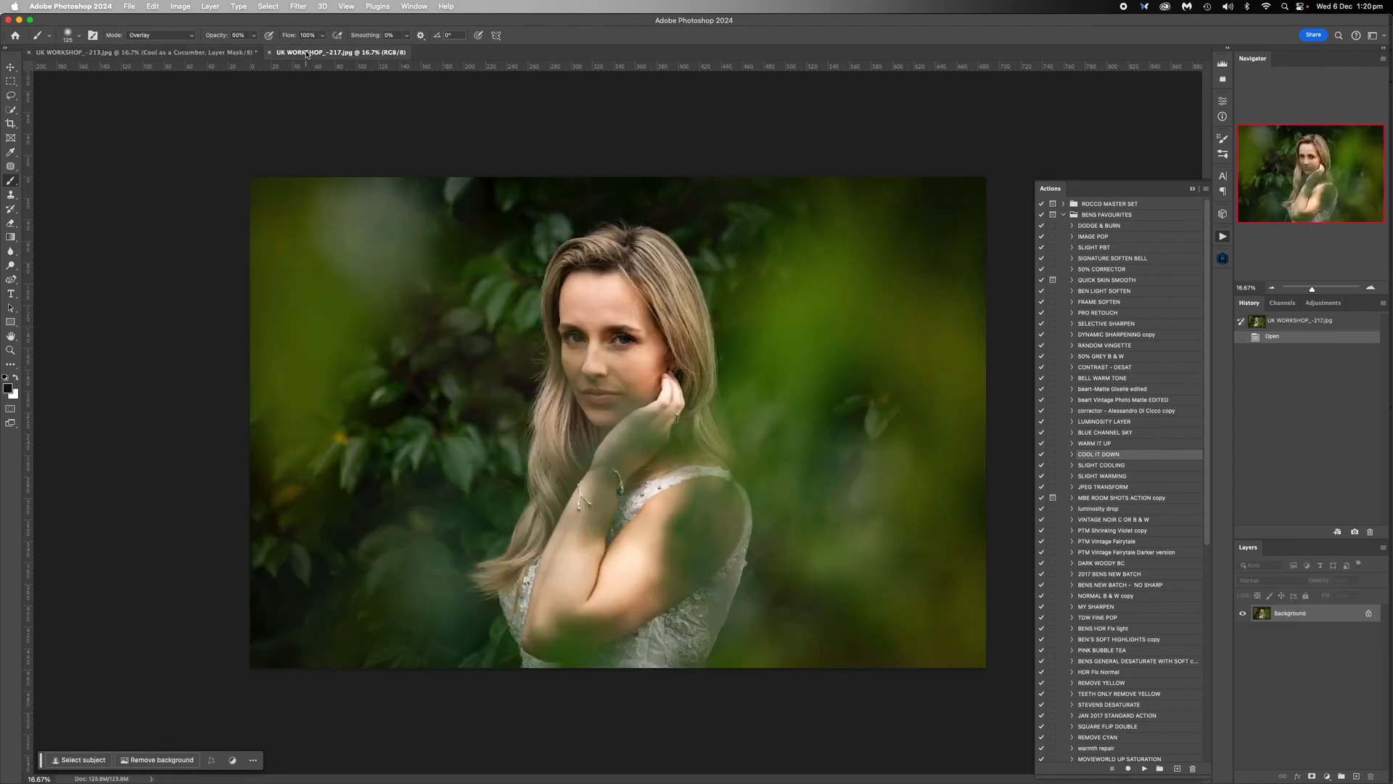
left_click(212, 53)
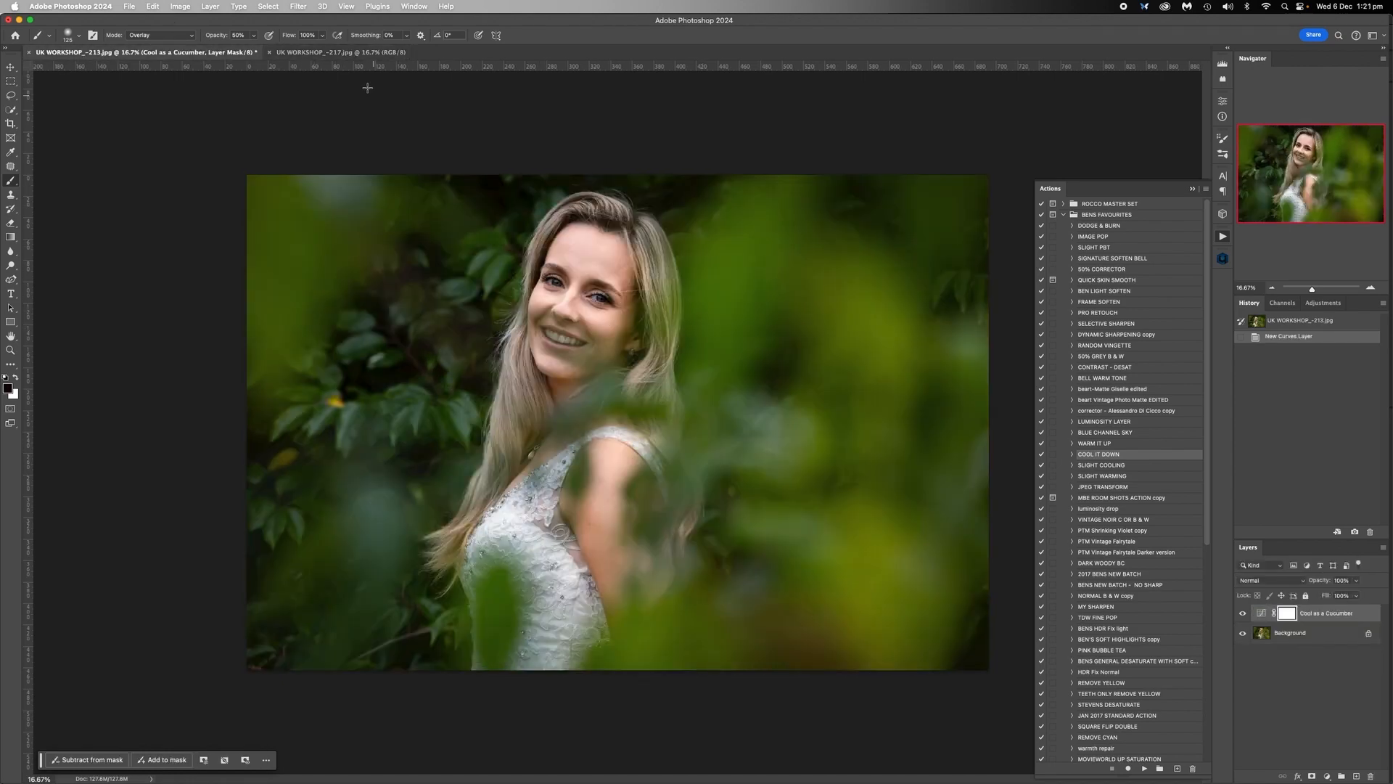
left_click(341, 54)
left_click(241, 53)
left_click(353, 55)
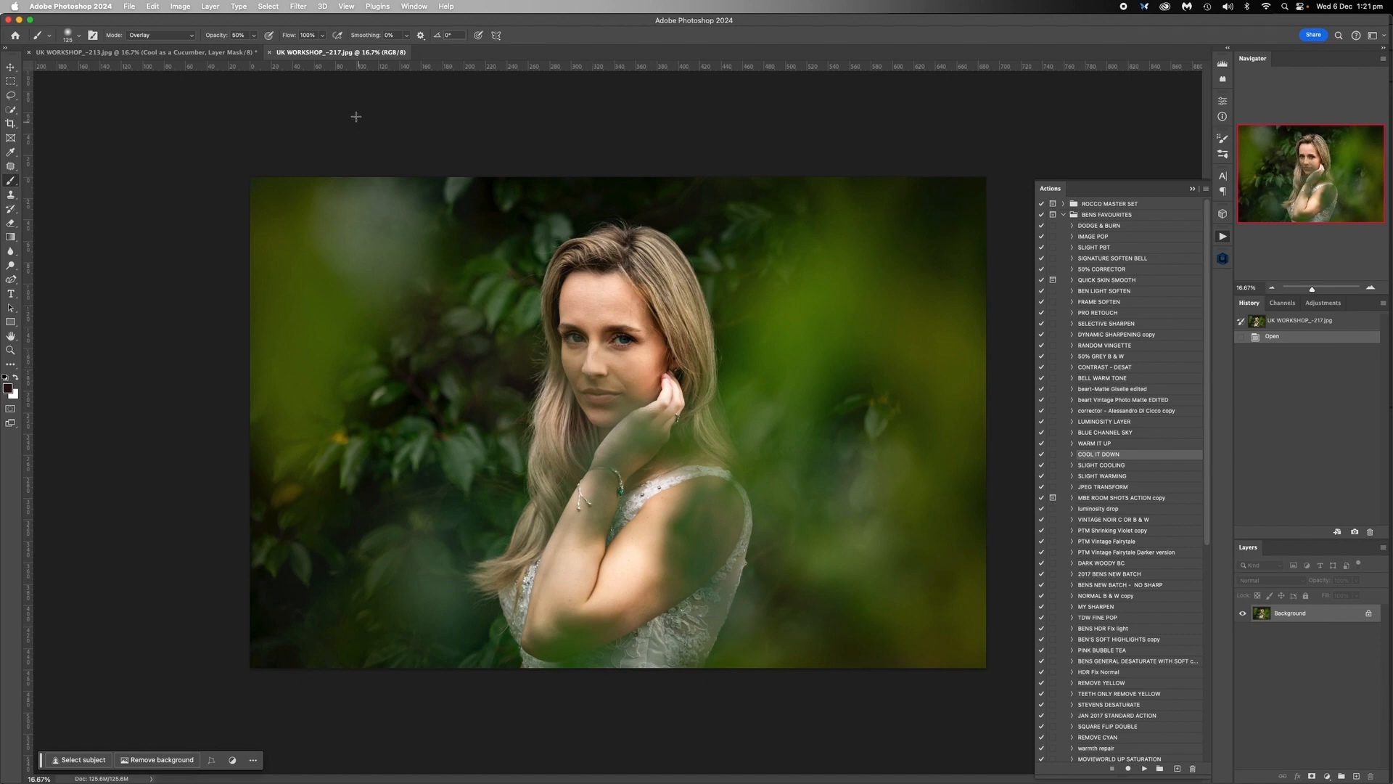
left_click(118, 53)
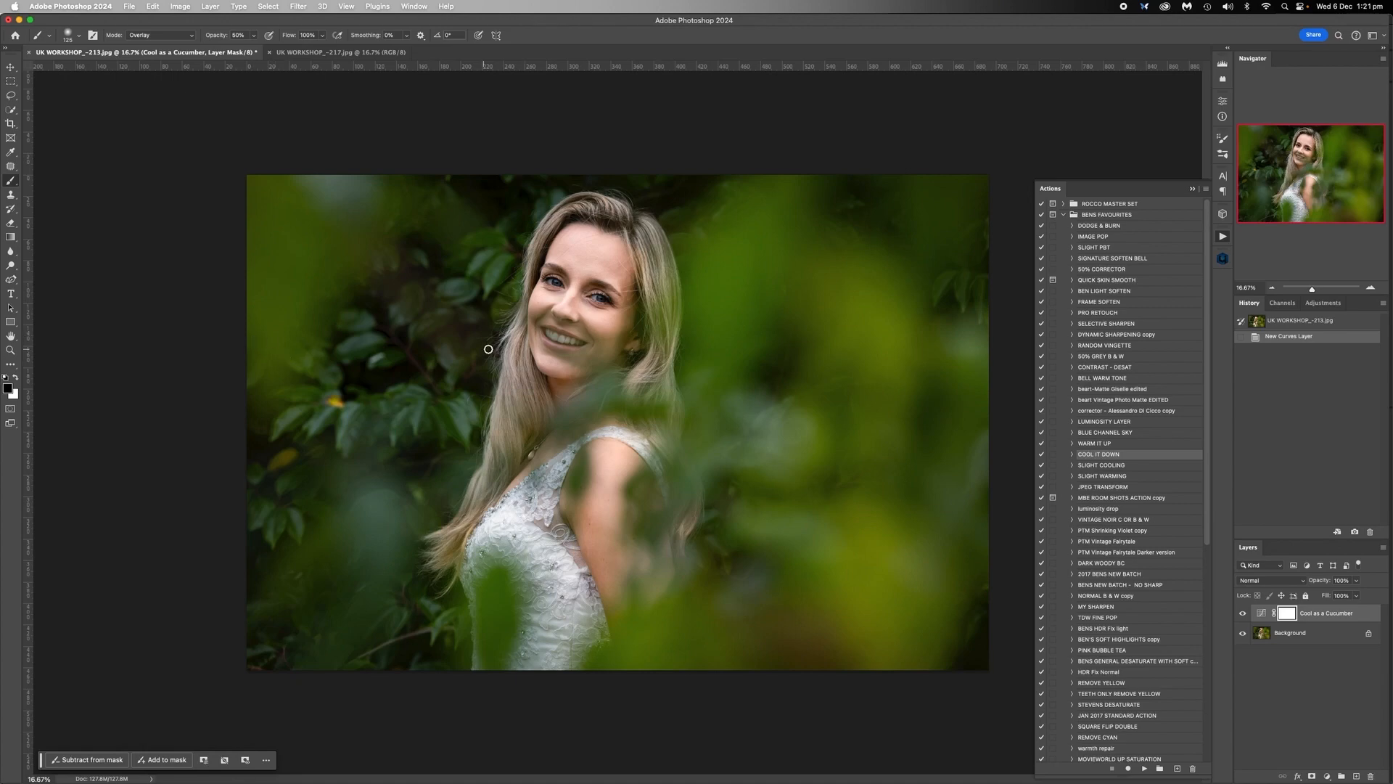
Enlarge the brush and paint in black over the woman's face on the Cool as a Cucumber layer mask.
key("bracketright")
key("bracketright")
key("bracketright")
key("bracketright")
key("bracketright")
key("bracketright")
key("bracketright")
key("bracketright")
mouse_move(547, 317)
left_mouse_down()
mouse_move(584, 251)
mouse_move(607, 285)
mouse_move(608, 269)
left_mouse_up()
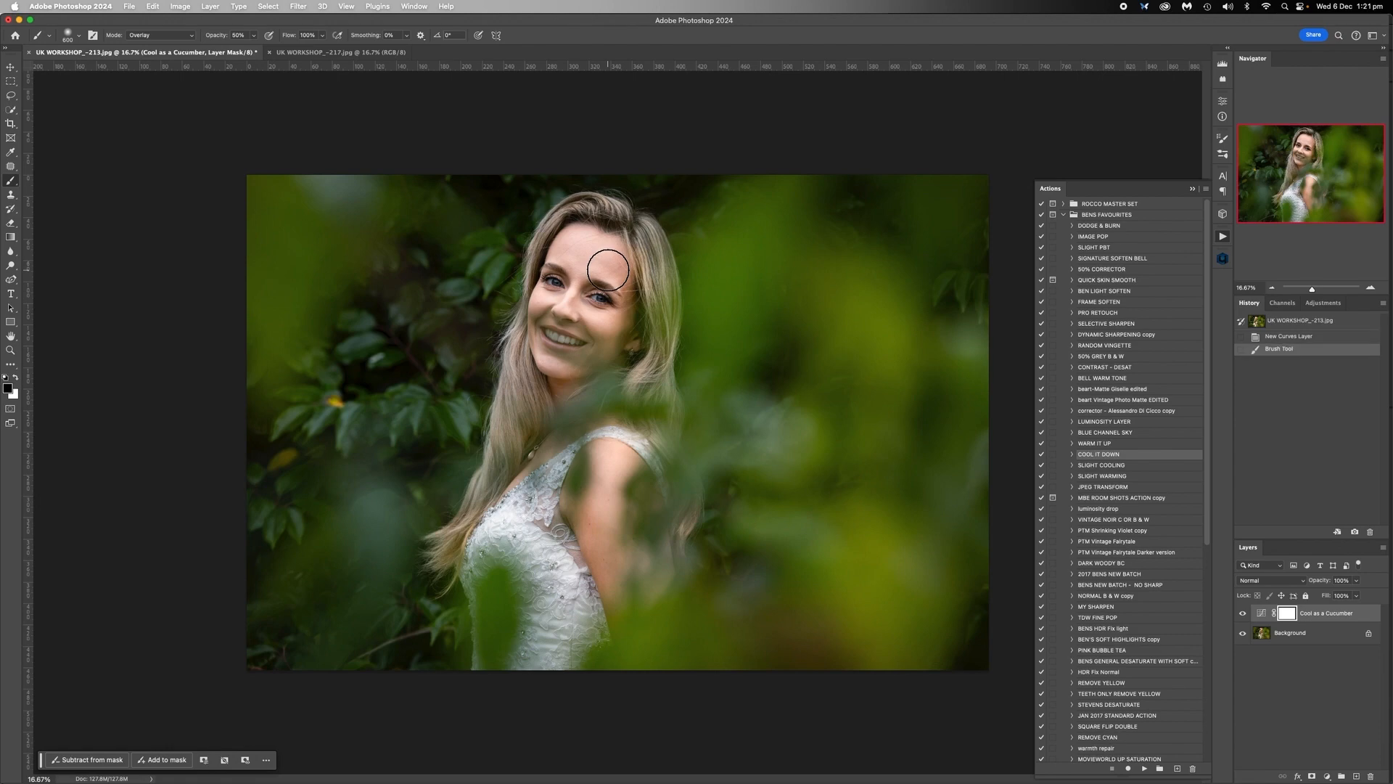
Set the brush blend mode to Normal and paint the cooling off the woman's face and skin on the layer mask.
left_click(191, 37)
left_click(154, 12)
mouse_move(566, 291)
left_mouse_down()
mouse_move(540, 326)
mouse_move(598, 226)
mouse_move(592, 367)
left_mouse_up()
mouse_move(608, 449)
left_mouse_down()
mouse_move(609, 501)
mouse_move(628, 483)
mouse_move(556, 452)
mouse_move(609, 403)
mouse_move(569, 366)
mouse_move(595, 248)
mouse_move(608, 279)
left_mouse_up()
key("bracketright")
key("bracketright")
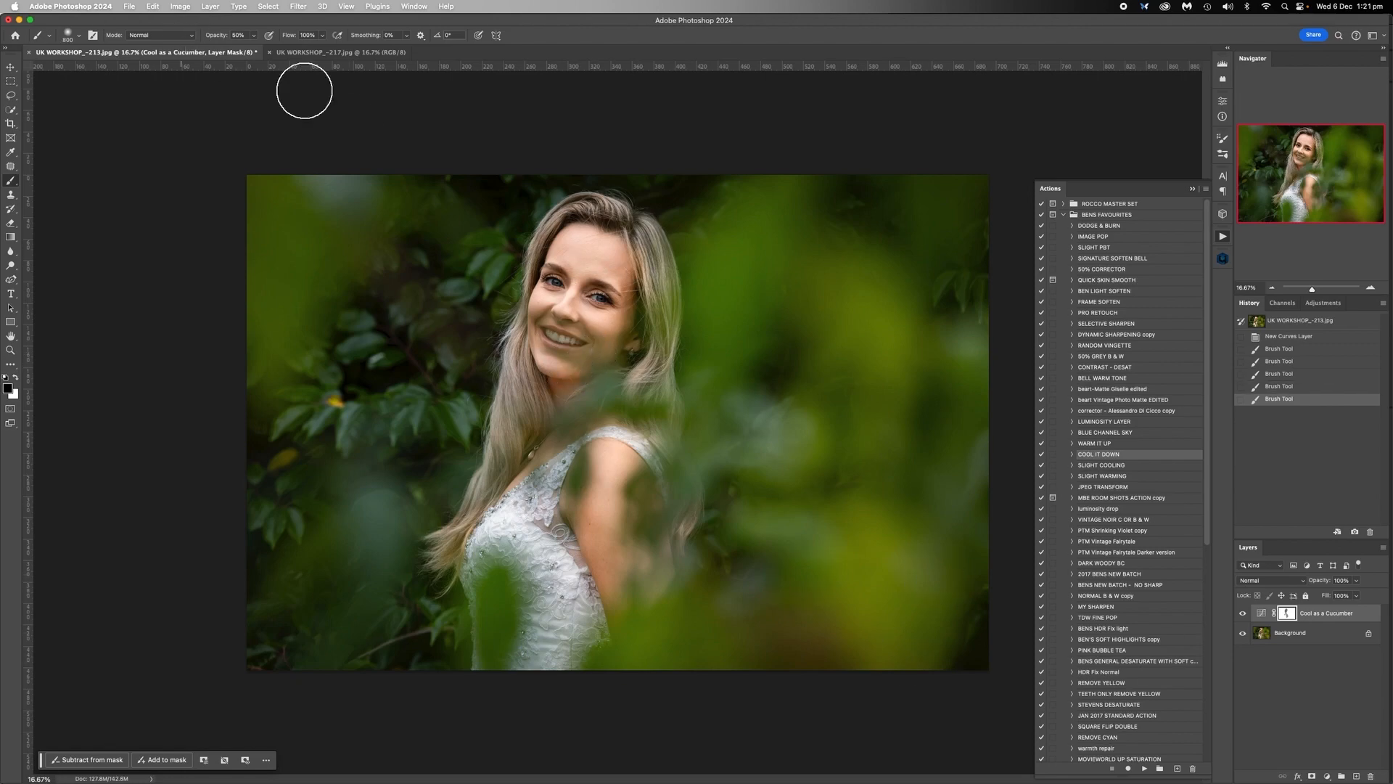
Flatten the masked UK WORKSHOP_-213.jpg into one layer and check its tones against UK WORKSHOP_-217.jpg.
left_click(323, 53)
left_click(207, 52)
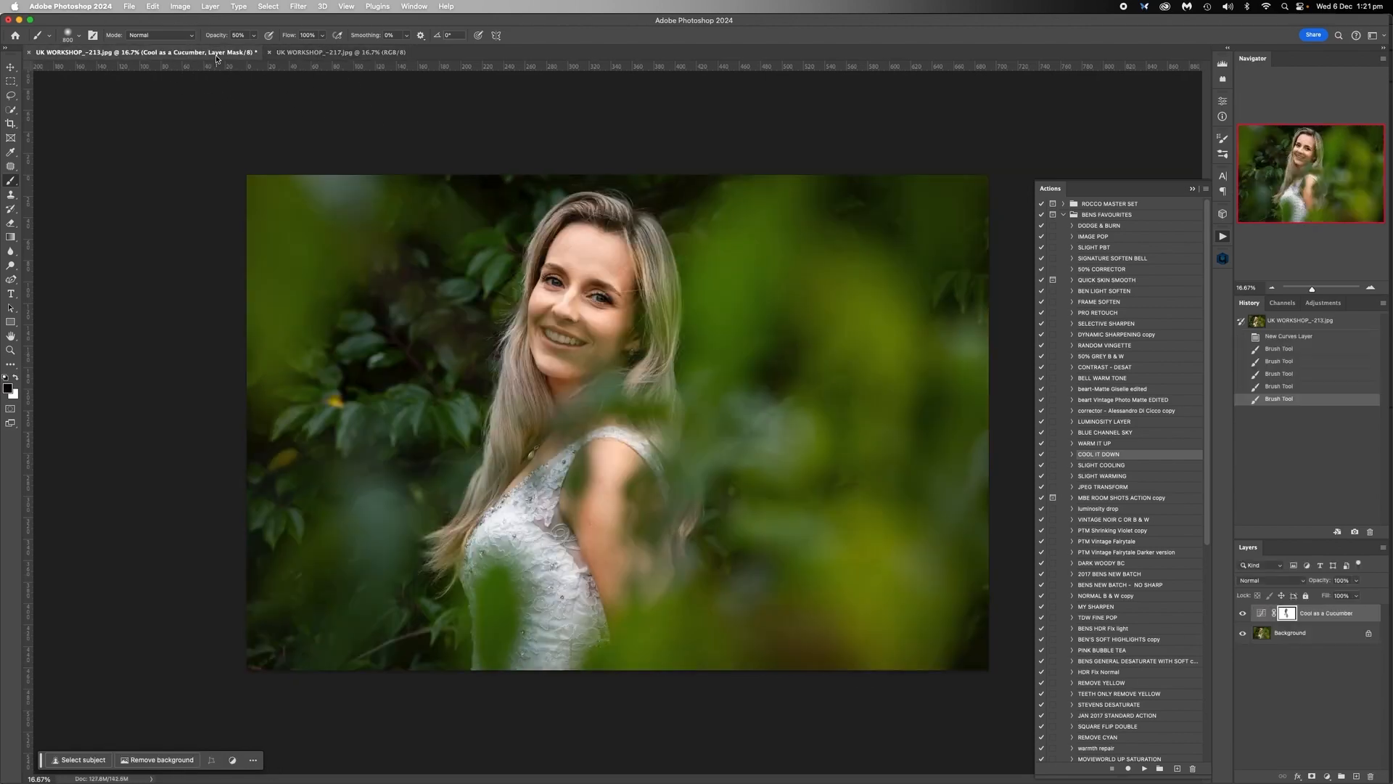
left_click(306, 54)
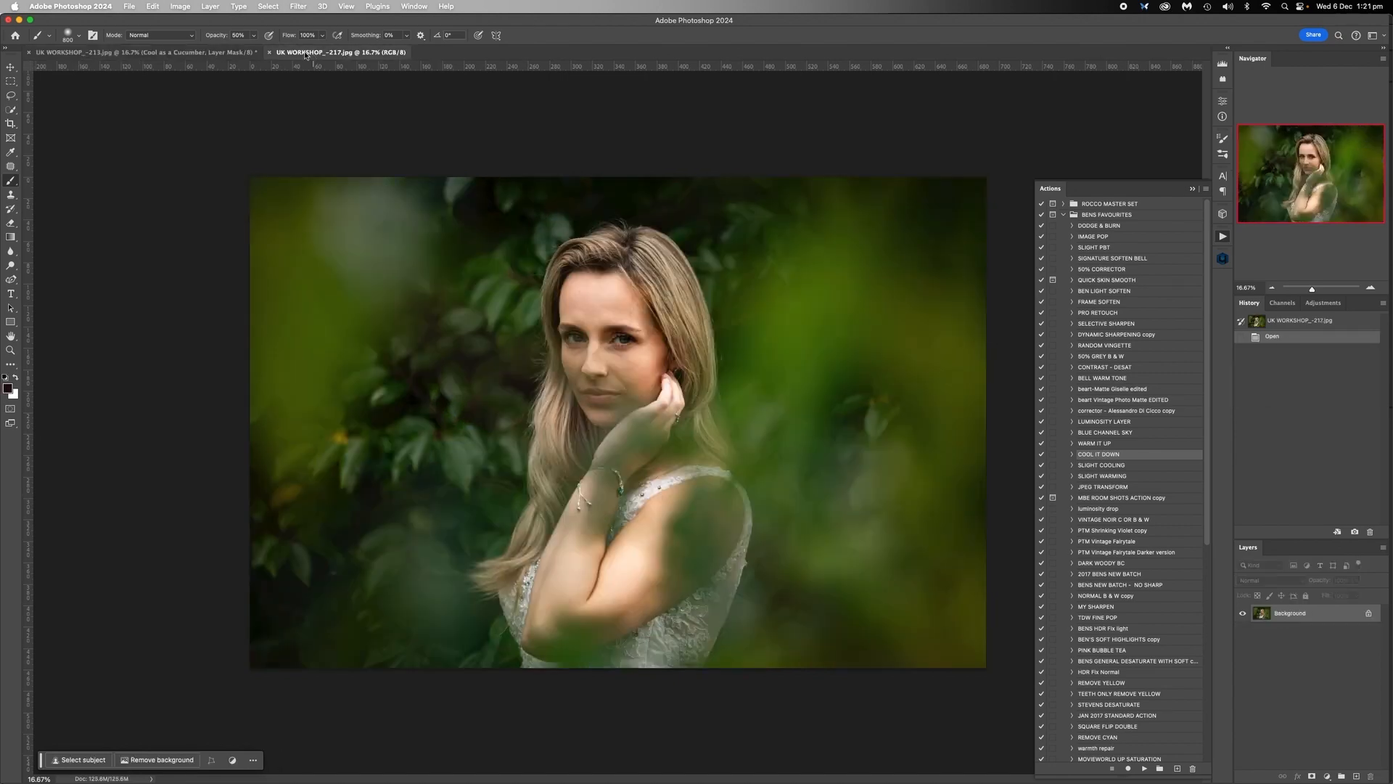
left_click(209, 54)
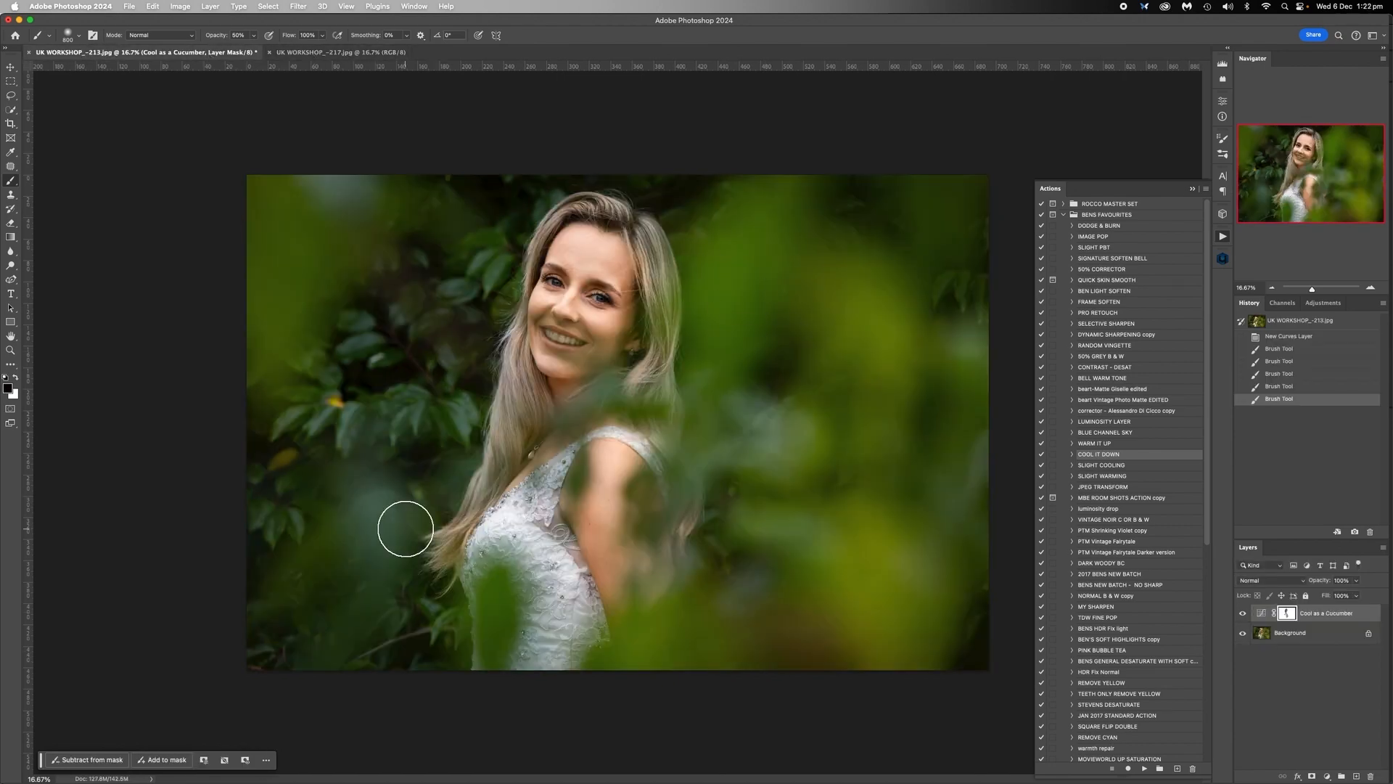
right_click(1289, 633)
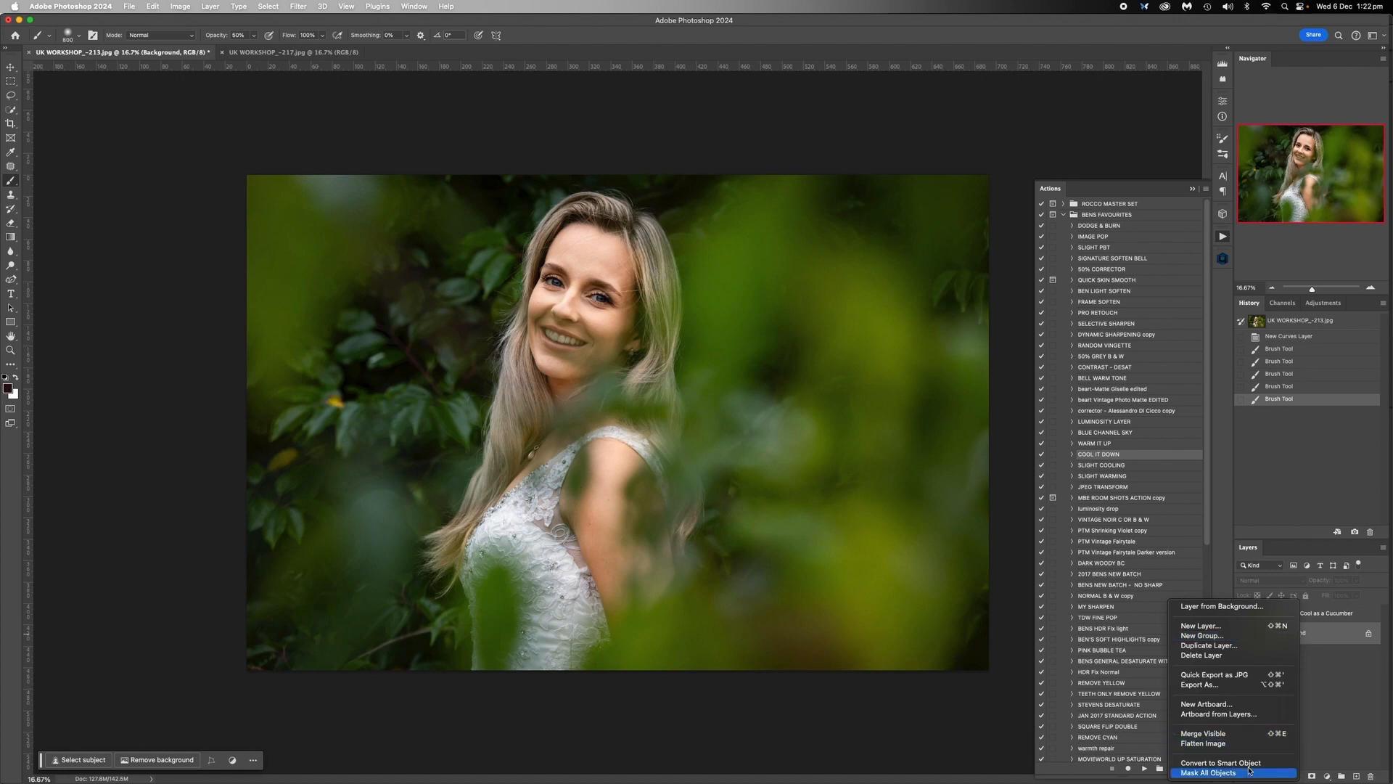
key("Escape")
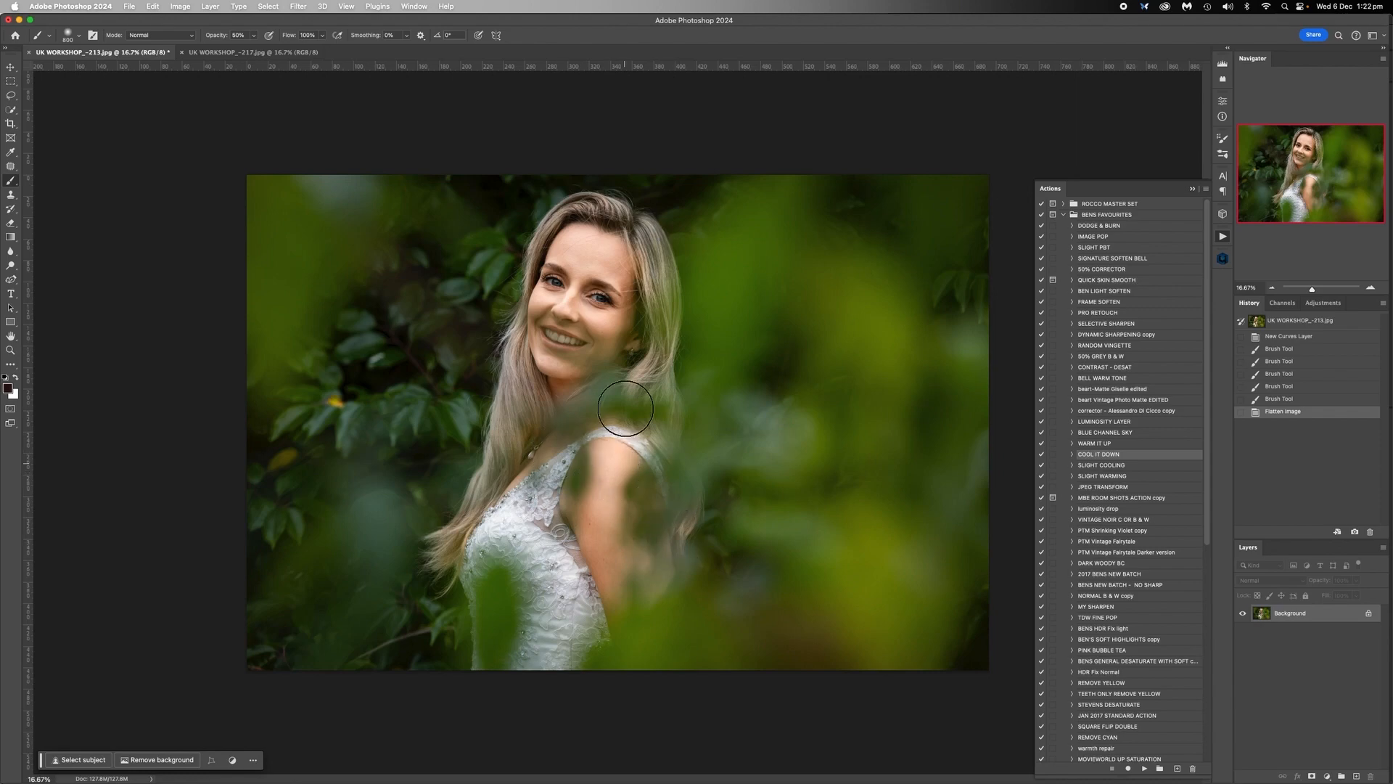
left_click(240, 52)
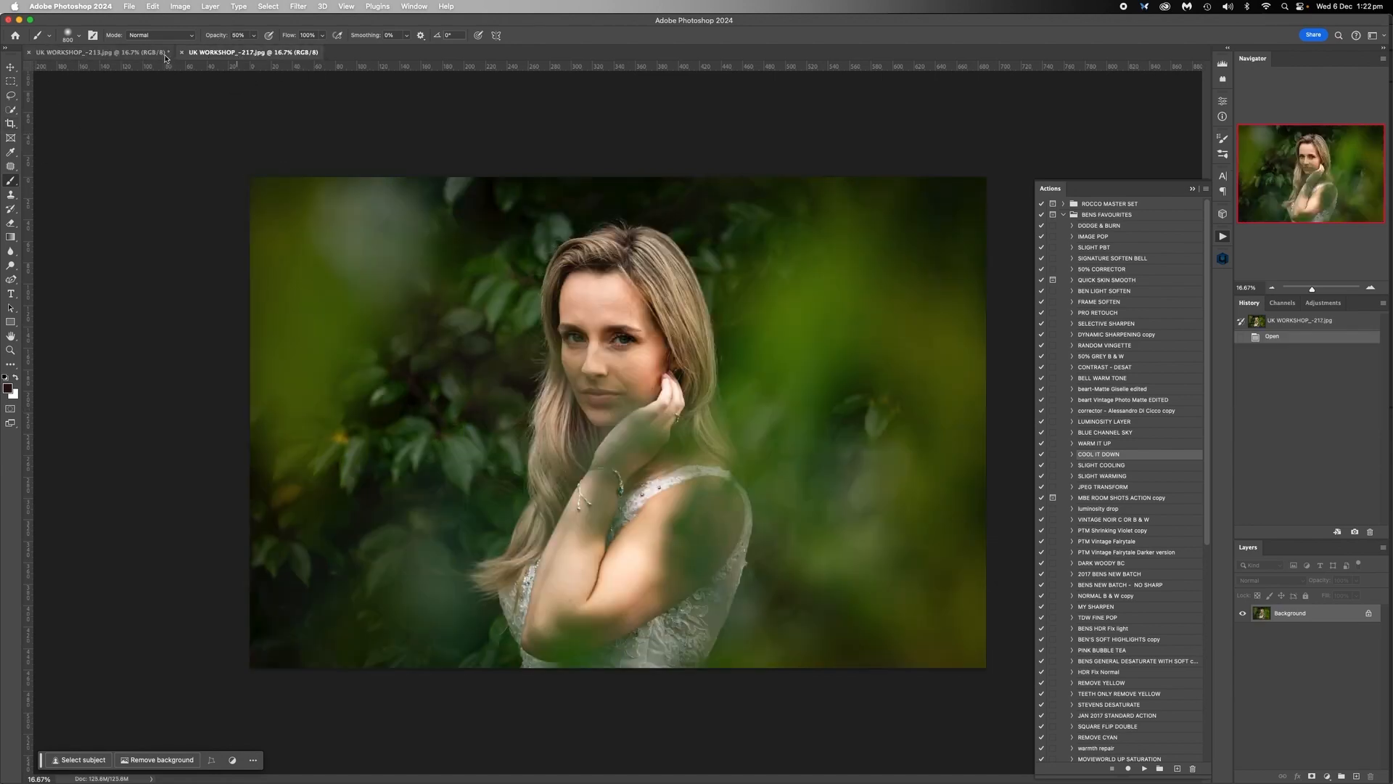
left_click(166, 52)
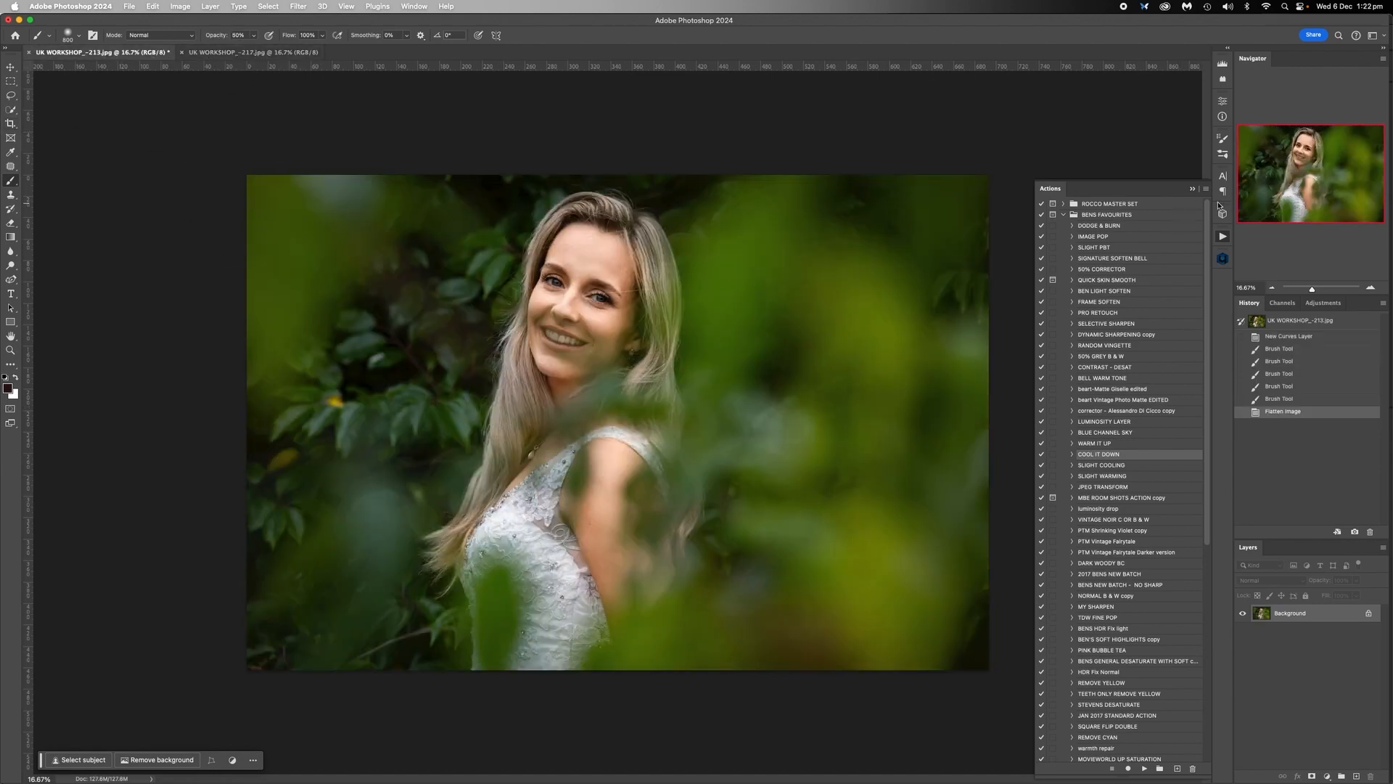
Run the Retouch4me Heal, Mattifier, D&B, Skin Tone and Portrait Volumes retouches on UK WORKSHOP_-213.jpg.
left_click(1189, 190)
left_click(1224, 260)
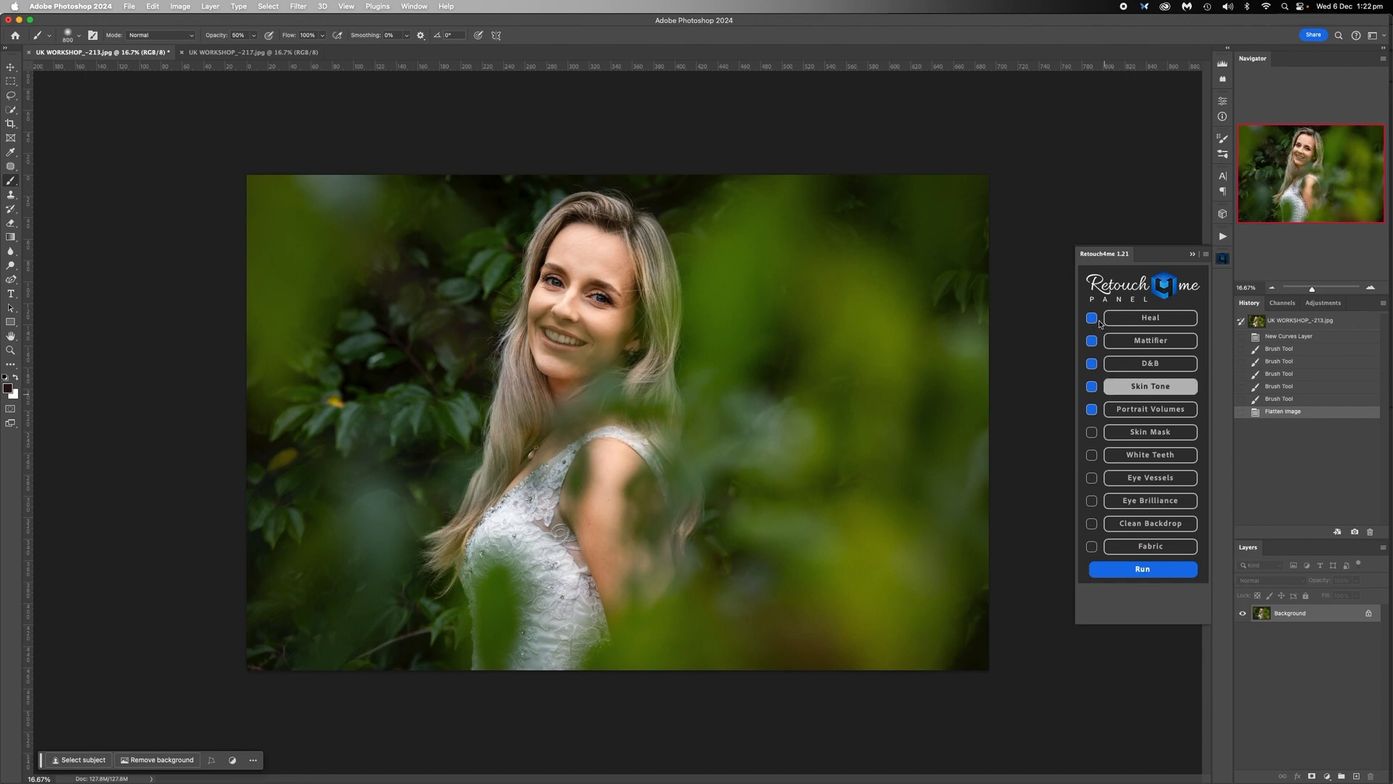
left_click(1143, 569)
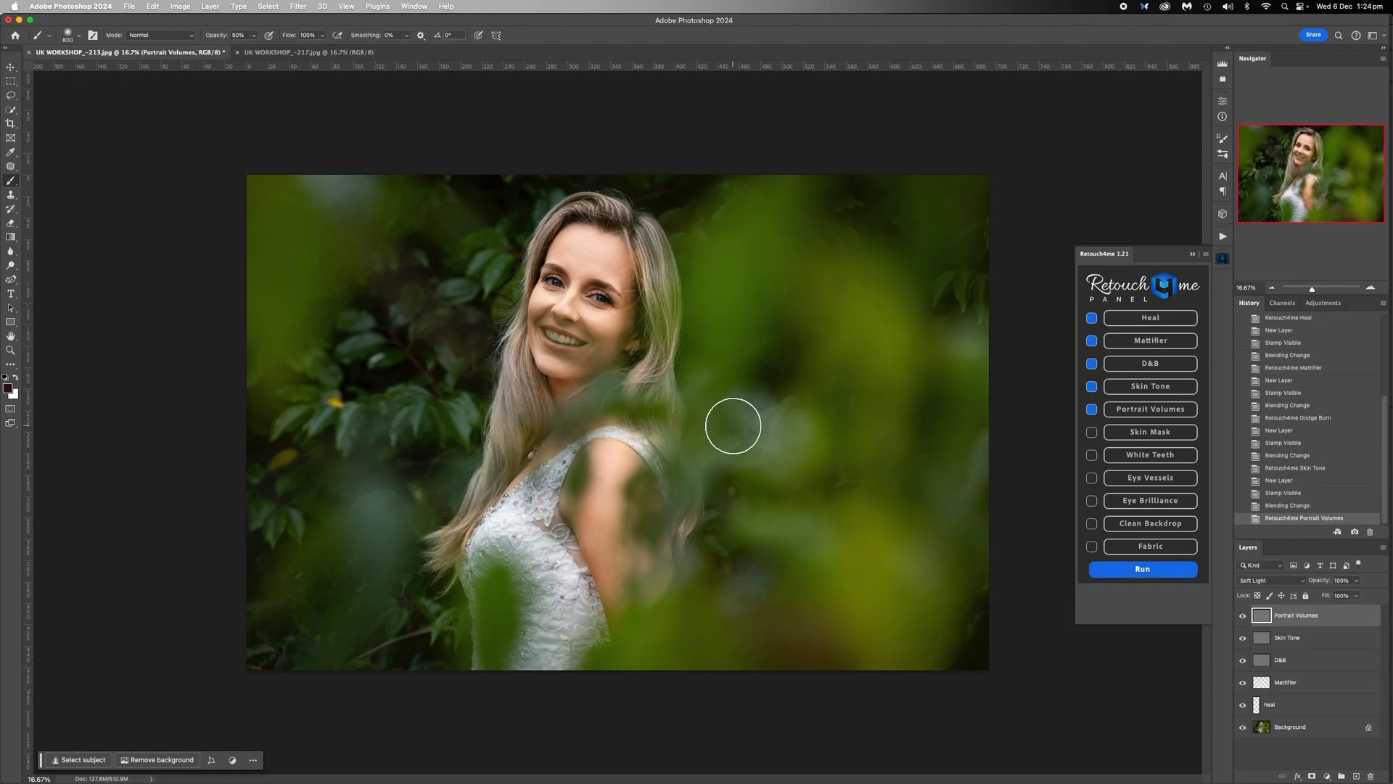
Run the same five Retouch4me retouches on UK WORKSHOP_-217.jpg and toggle the Skin Tone layer's visibility to check its effect.
left_click(299, 55)
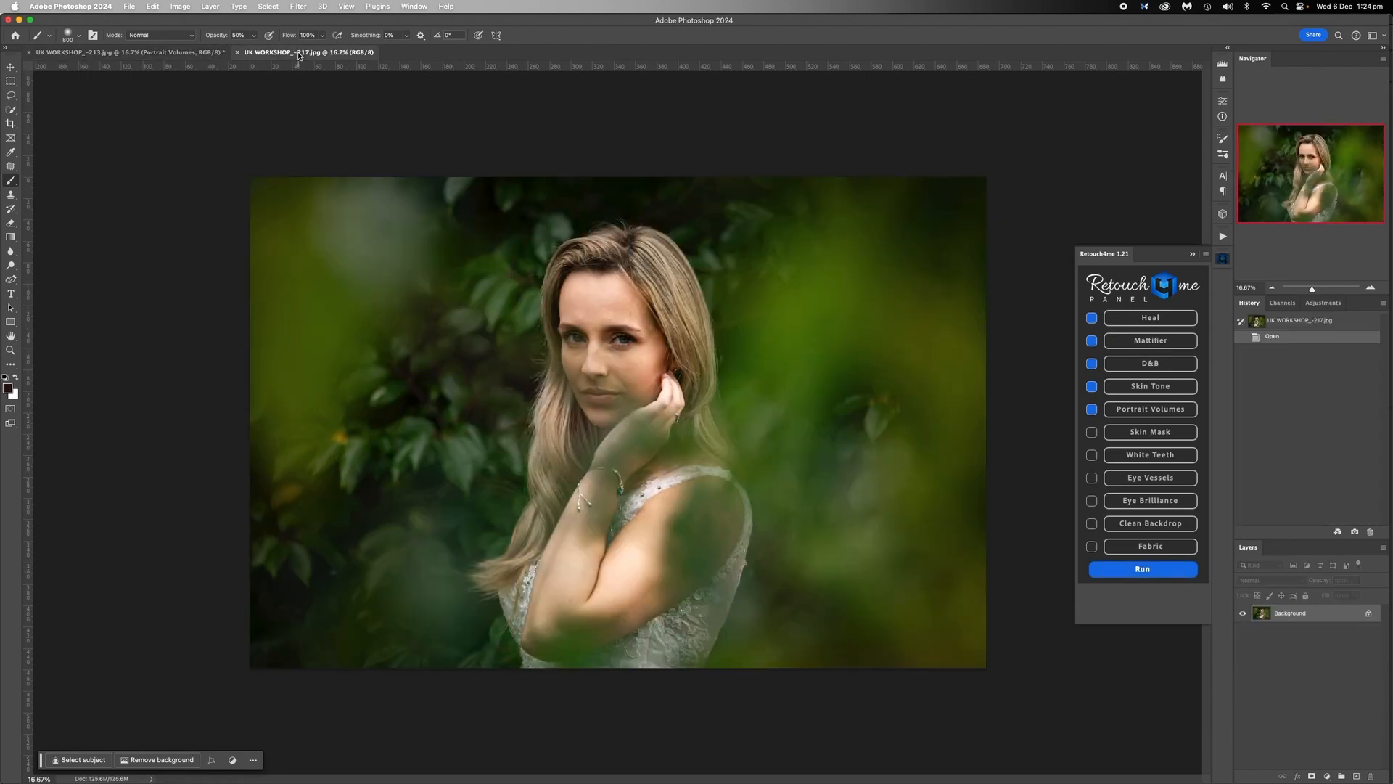
left_click(1142, 571)
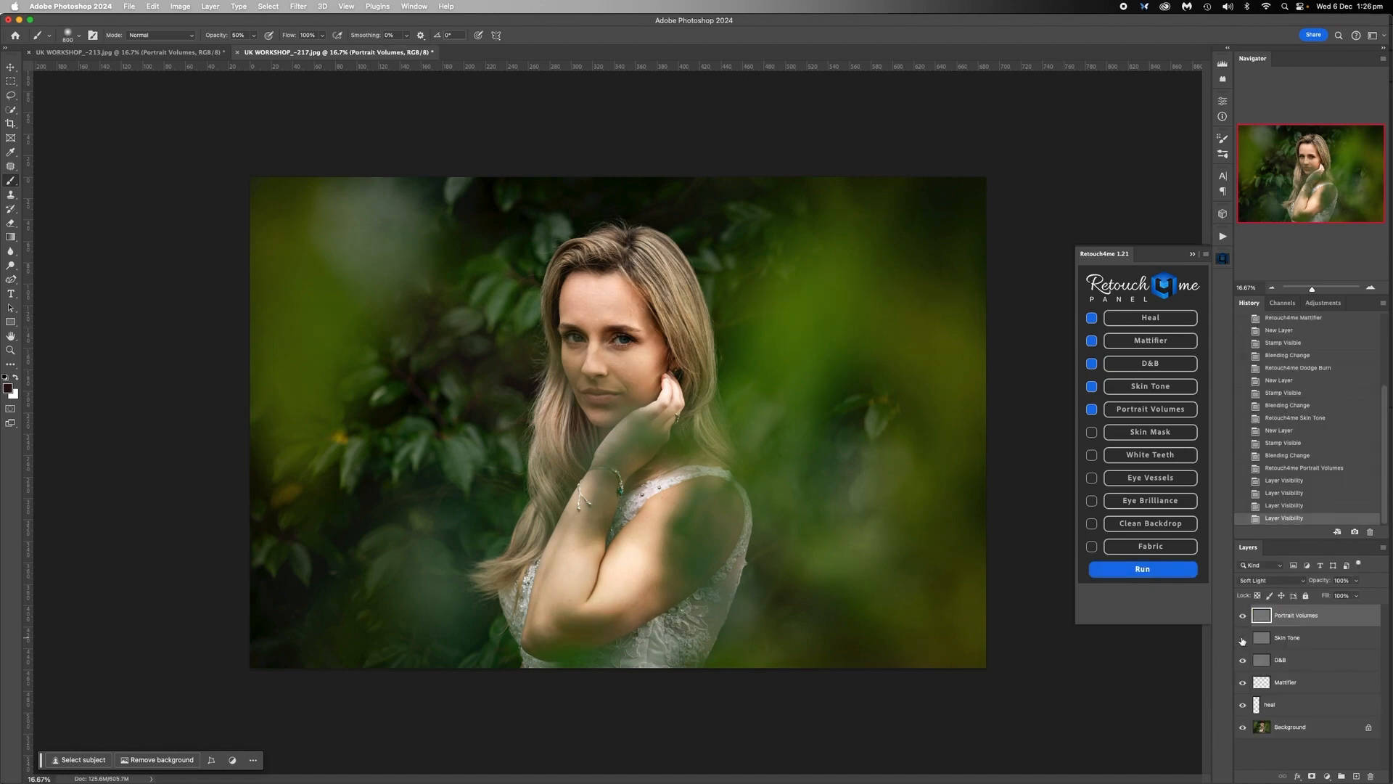
left_click(1242, 638)
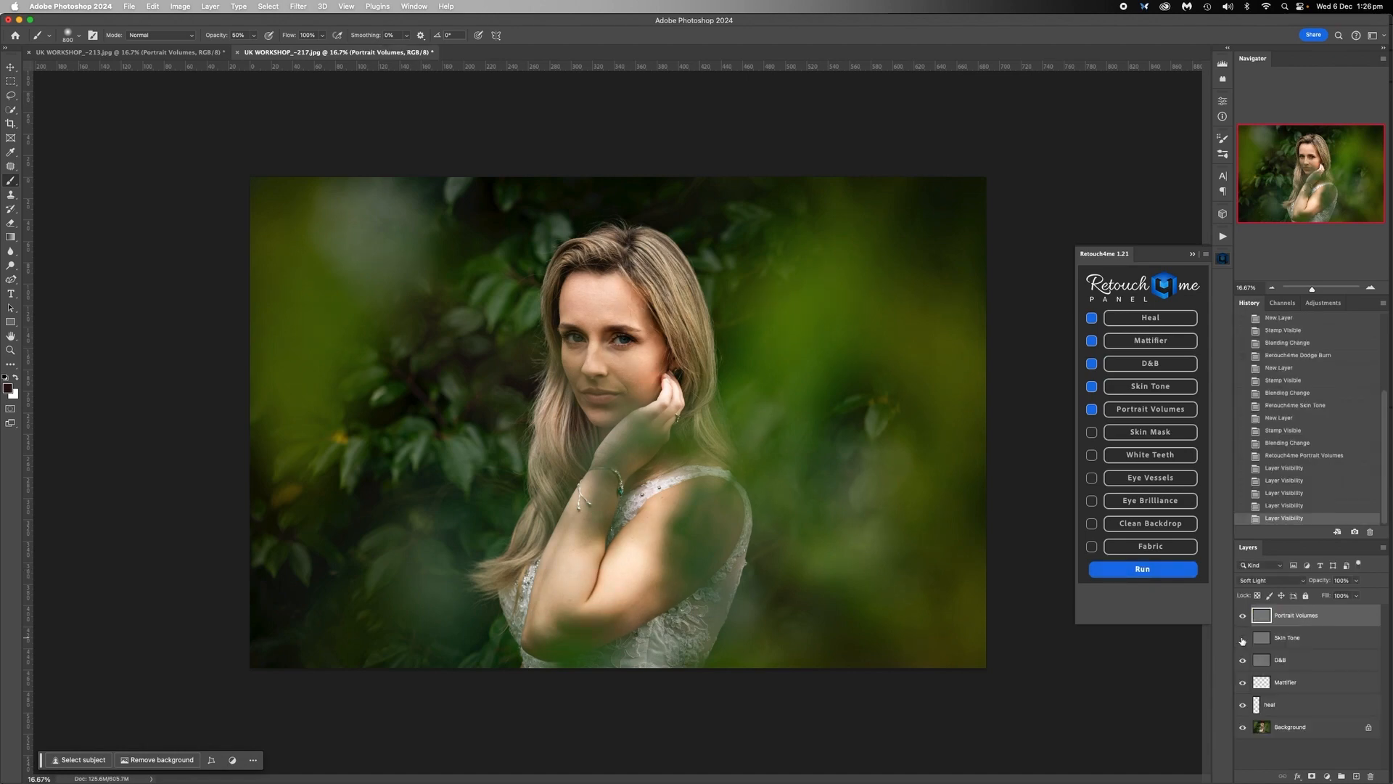
Compare the woman's face in UK WORKSHOP_-217.jpg with the Skin Tone layer hidden and shown, viewed at 33.33%.
left_click(1242, 640)
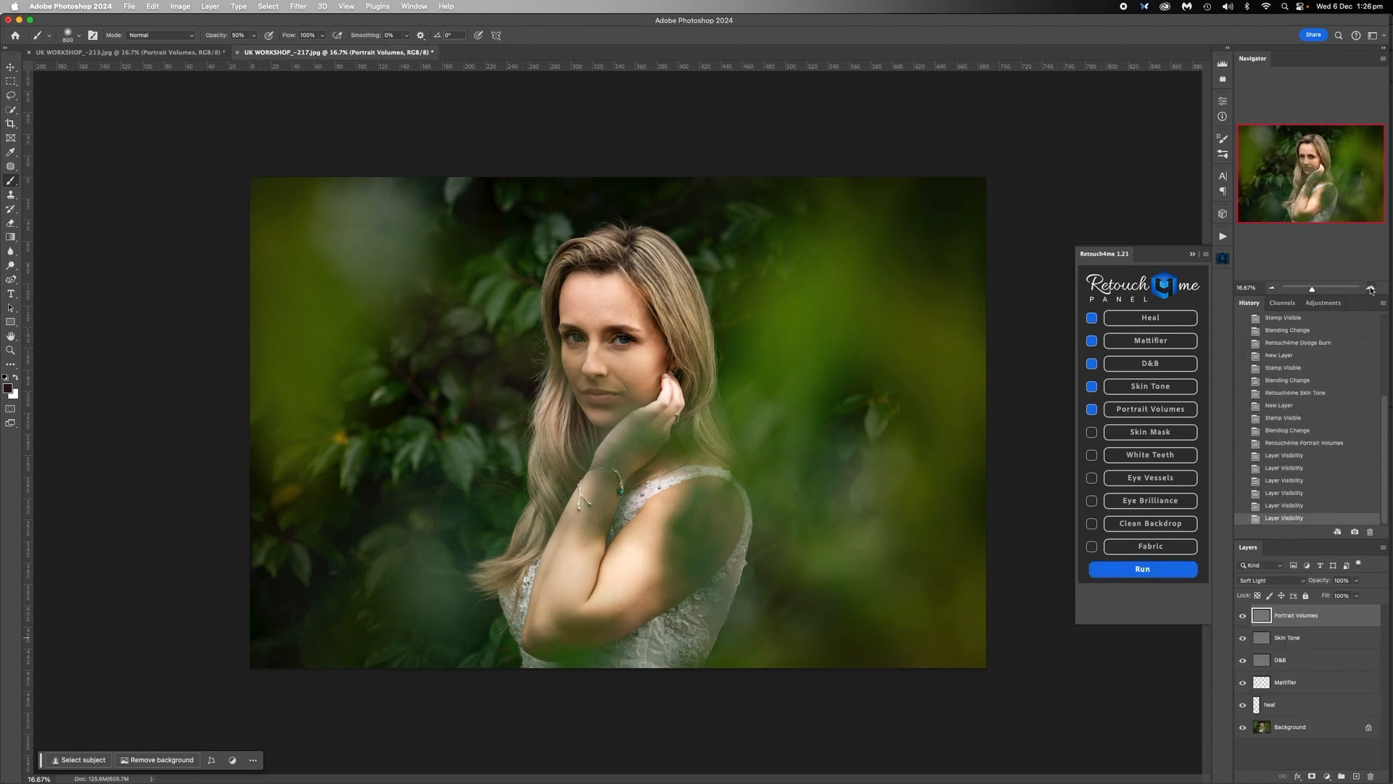
key("super+equal")
key("super+equal")
scroll(680, 403, "up", 2)
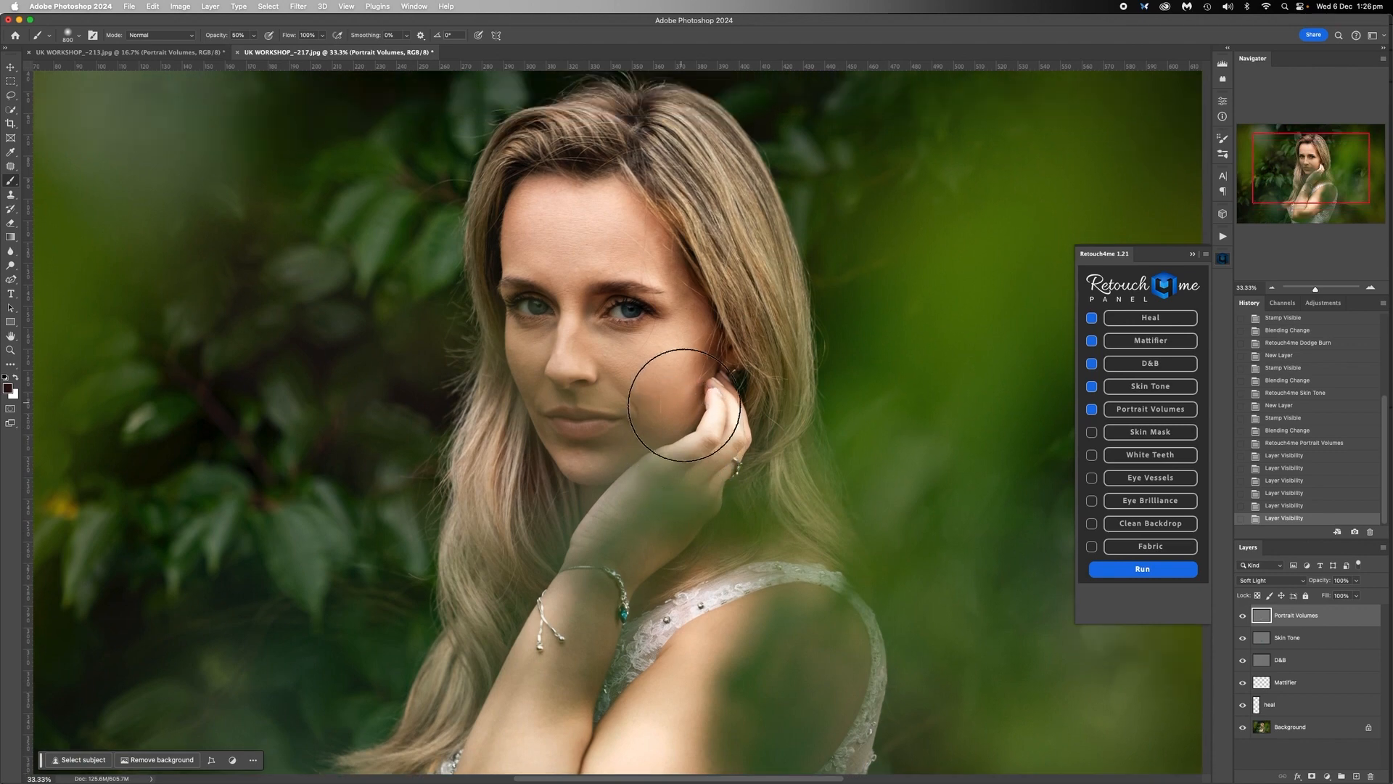
left_click(1243, 639)
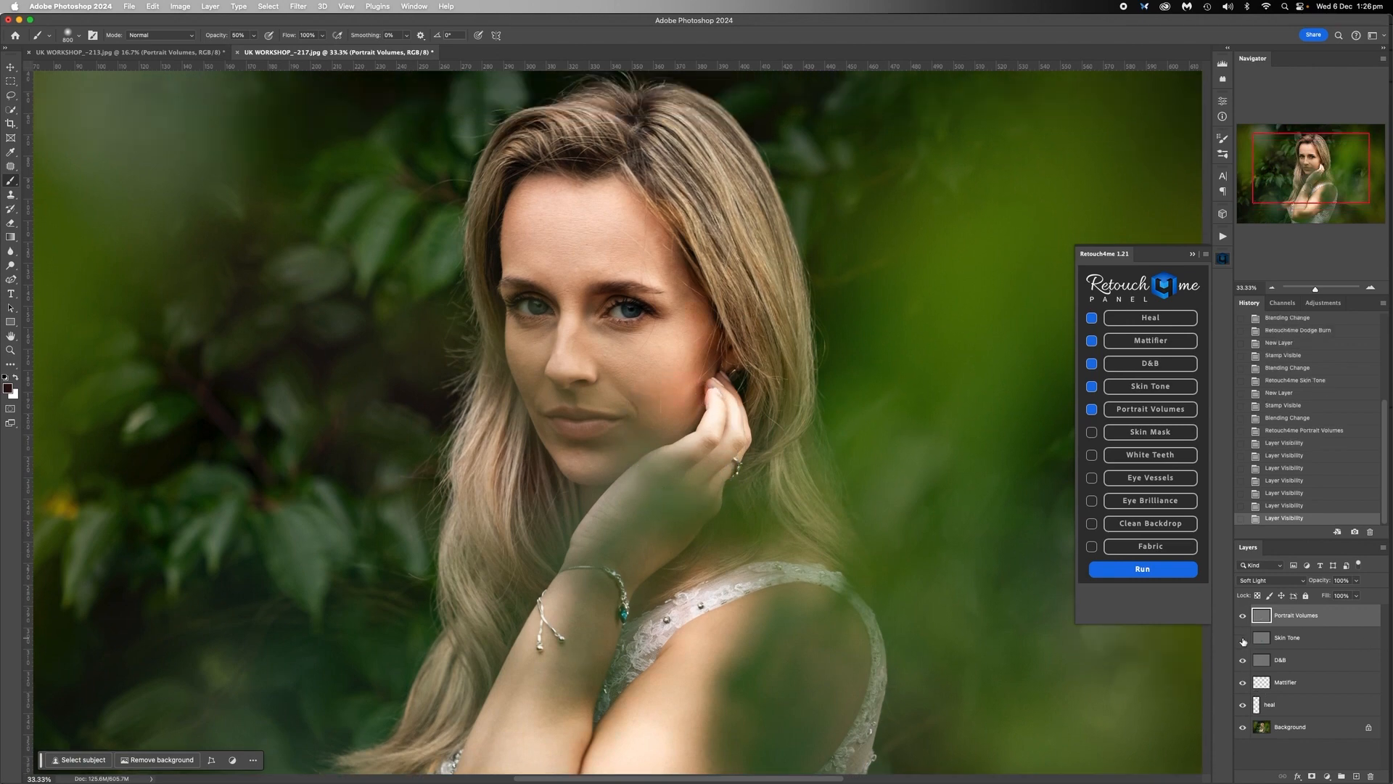
left_click(1243, 639)
left_click(1243, 638)
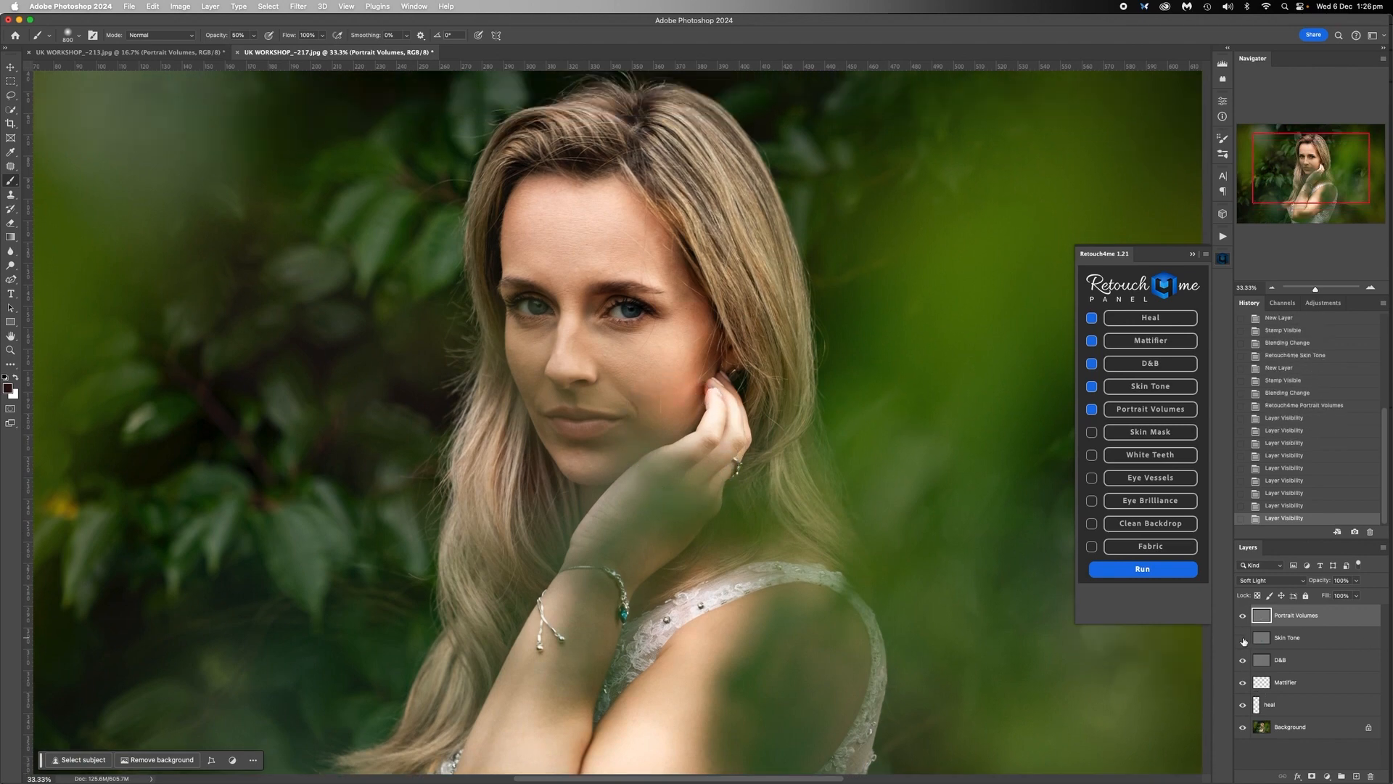
left_click(1242, 639)
Add a layer mask to the Skin Tone layer and paint the effect off the woman's forehead, cheek, hand and wrist with black.
left_click(1295, 640)
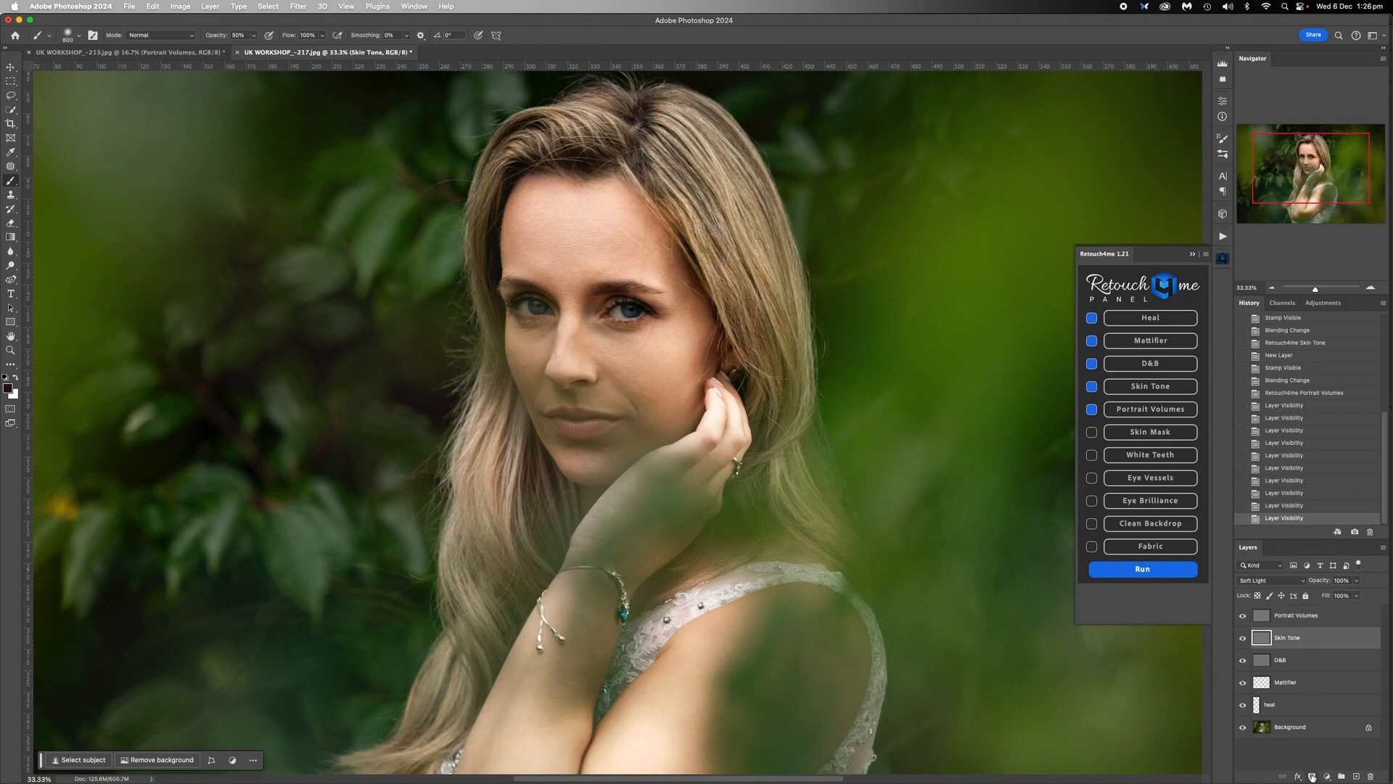
left_click(1312, 776)
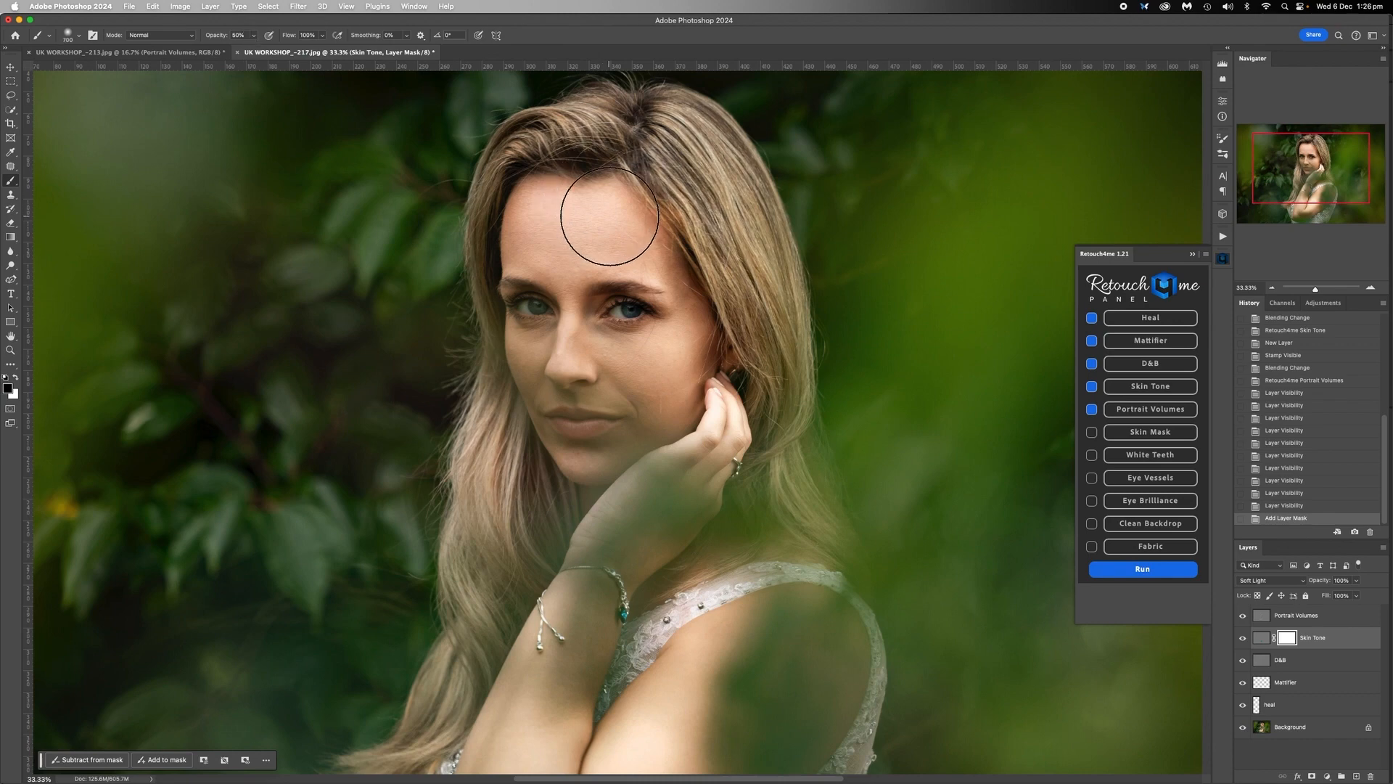
mouse_move(613, 218)
left_mouse_down()
mouse_move(662, 373)
mouse_move(612, 355)
mouse_move(591, 192)
mouse_move(636, 399)
mouse_move(612, 233)
mouse_move(619, 411)
mouse_move(714, 416)
left_mouse_up()
left_click_drag(715, 416, 674, 491)
left_click_drag(673, 491, 621, 550)
Enlarge the brush and paint the Skin Tone effect off the woman's forearm, upper arm and elbow on the mask.
scroll(622, 550, "down", 5)
key("bracketright")
key("bracketright")
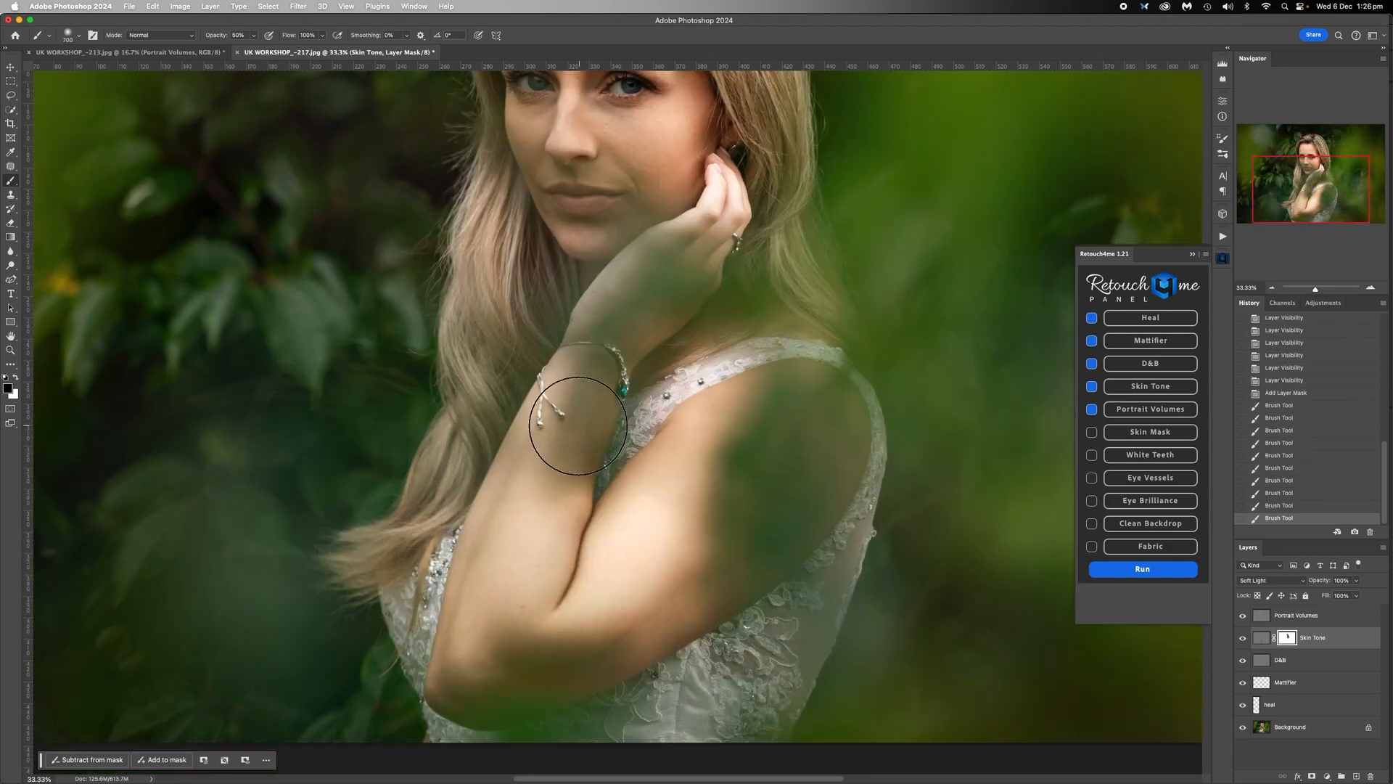
left_click_drag(570, 426, 578, 619)
left_click_drag(654, 494, 580, 618)
mouse_move(612, 564)
left_mouse_down()
mouse_move(526, 576)
mouse_move(685, 483)
mouse_move(576, 591)
left_mouse_up()
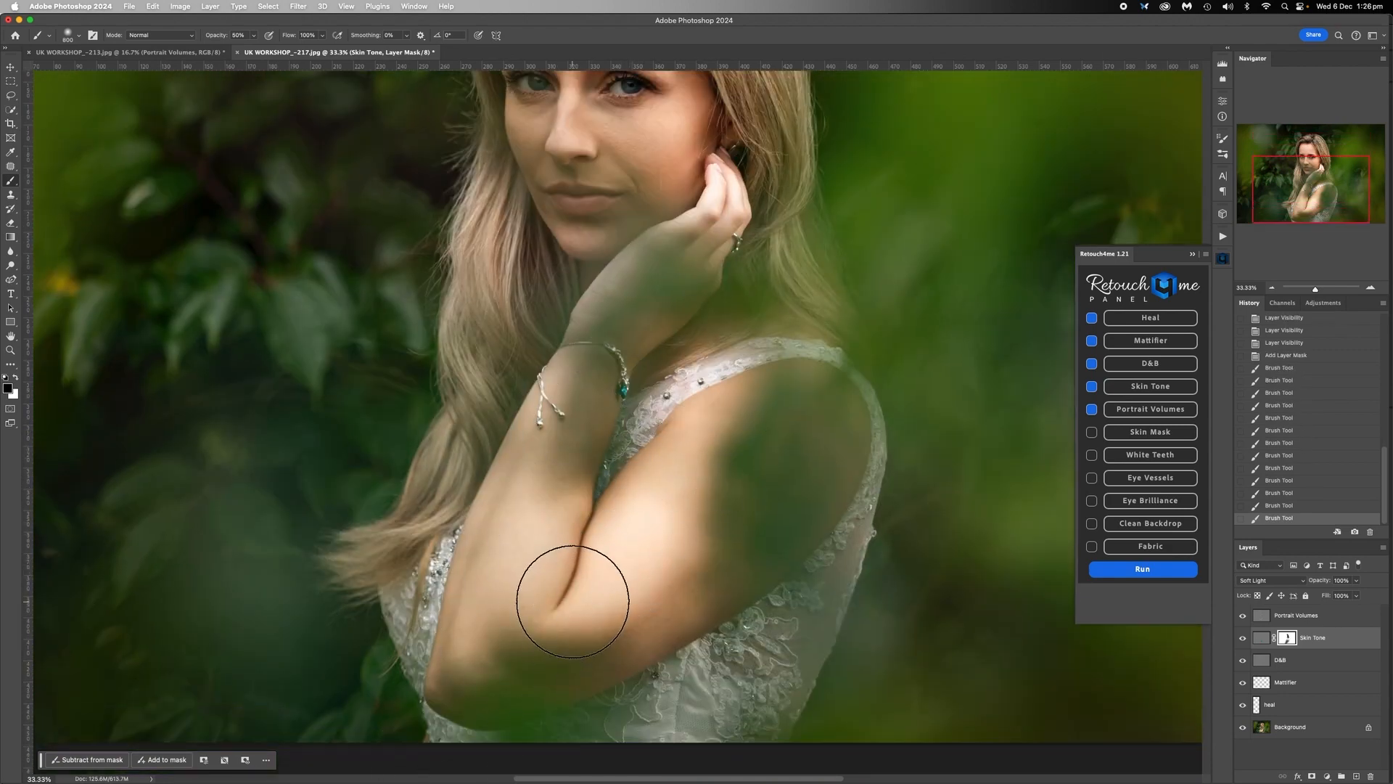
Switch to UK WORKSHOP_-213.jpg and compare the skin with the Skin Tone layer hidden and shown.
left_click(196, 52)
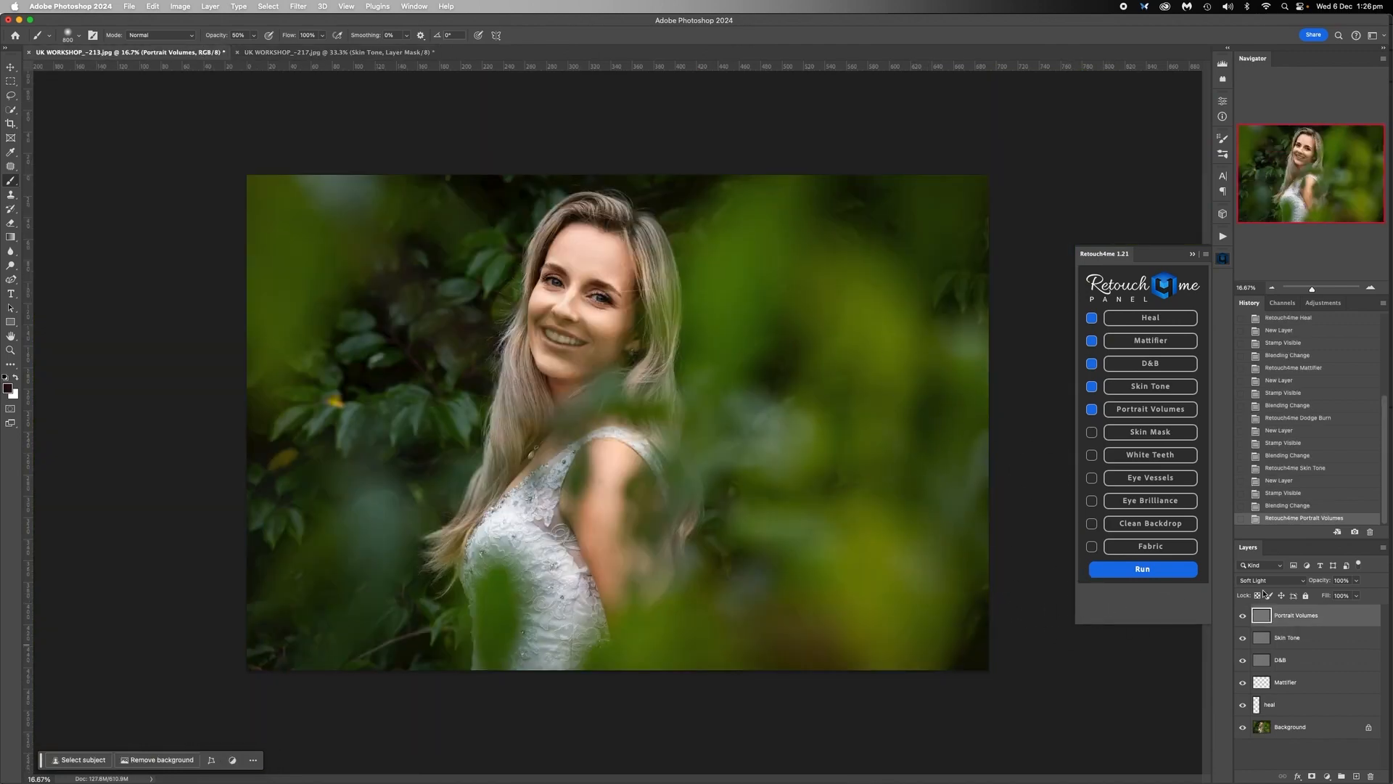
left_click(1243, 640)
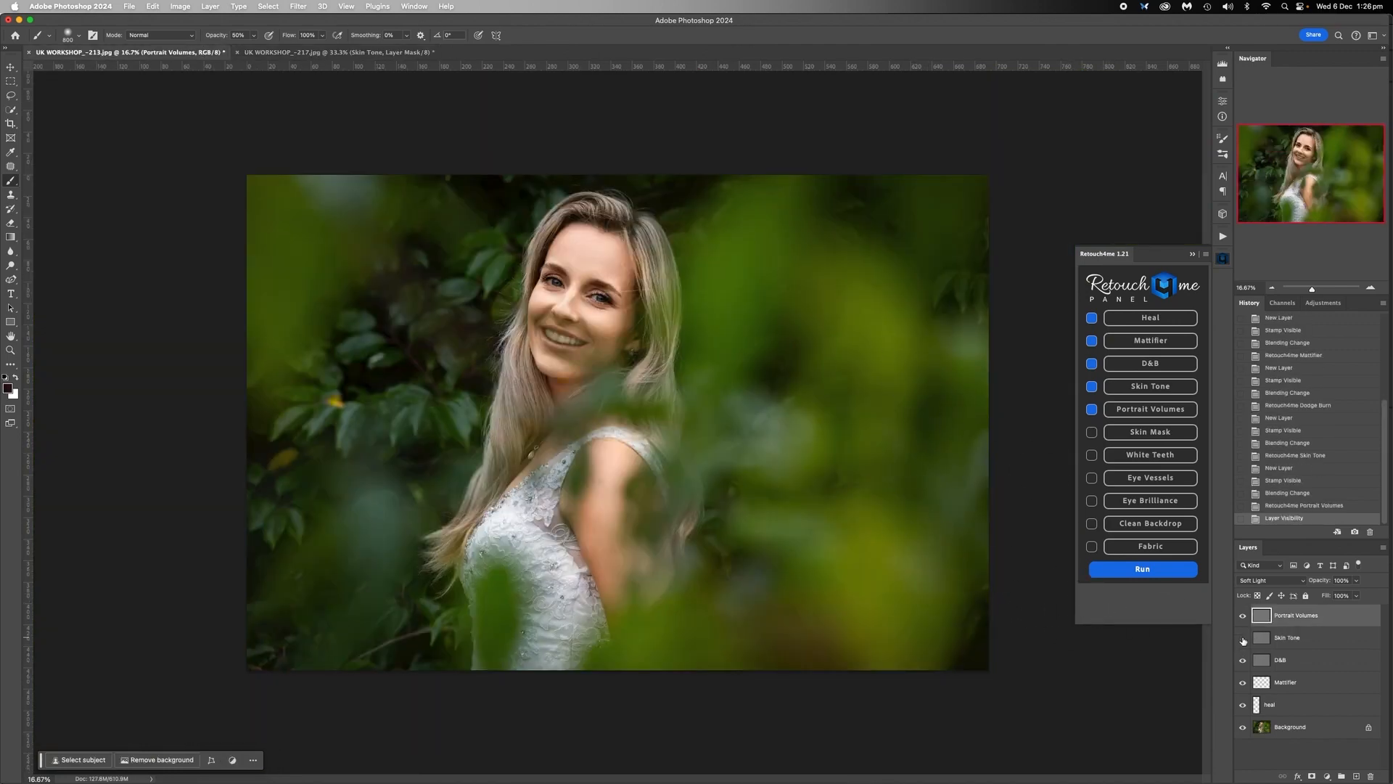
left_click(1243, 640)
left_click(1370, 288)
left_click(1370, 287)
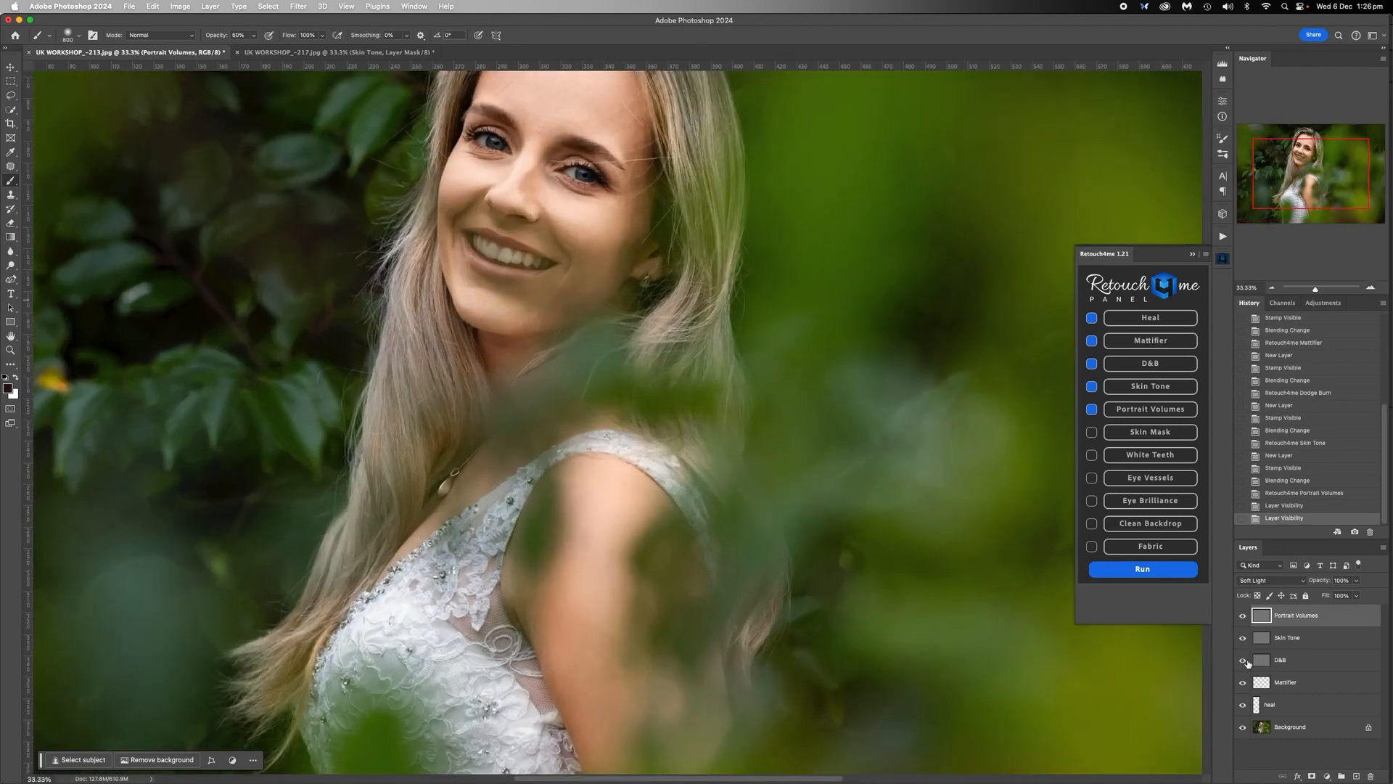
scroll(1052, 595, "up", 5)
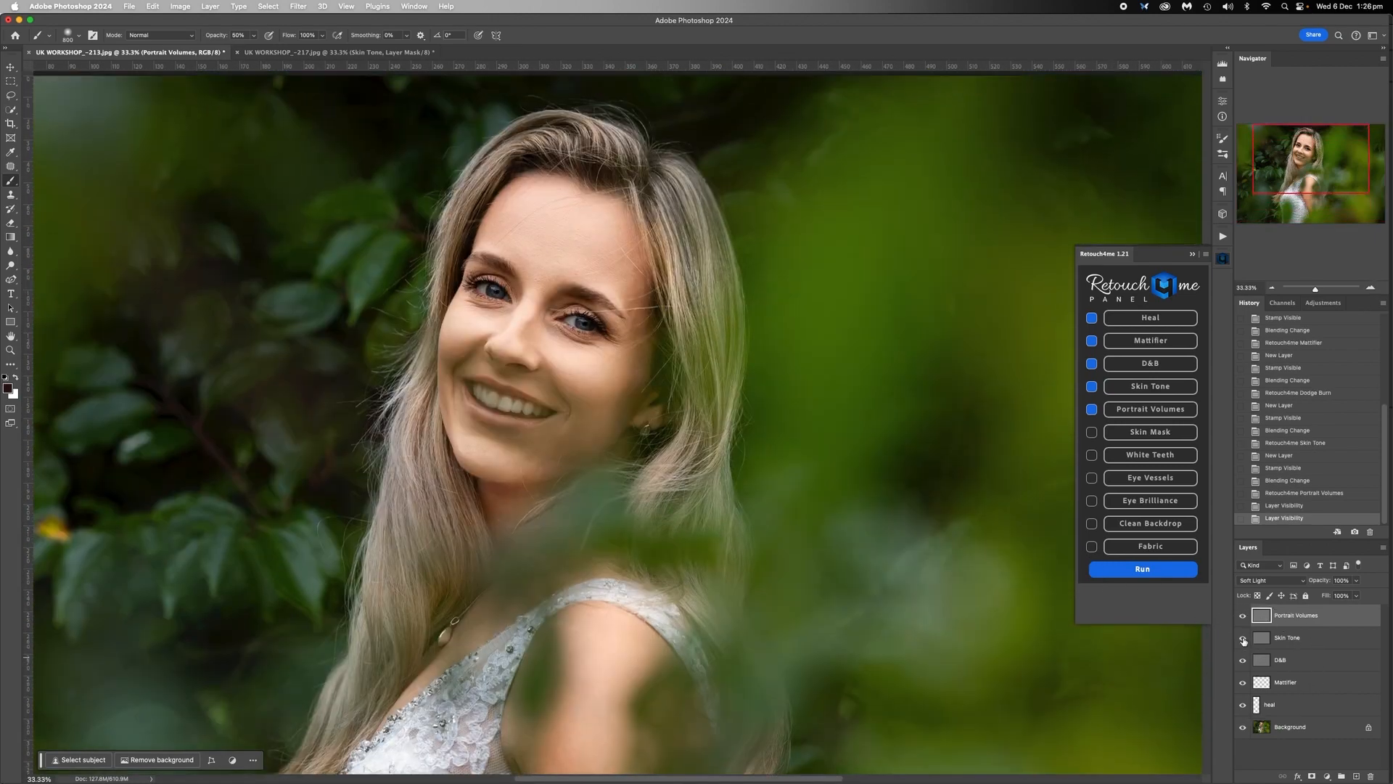
left_click(1243, 640)
left_click(1244, 640)
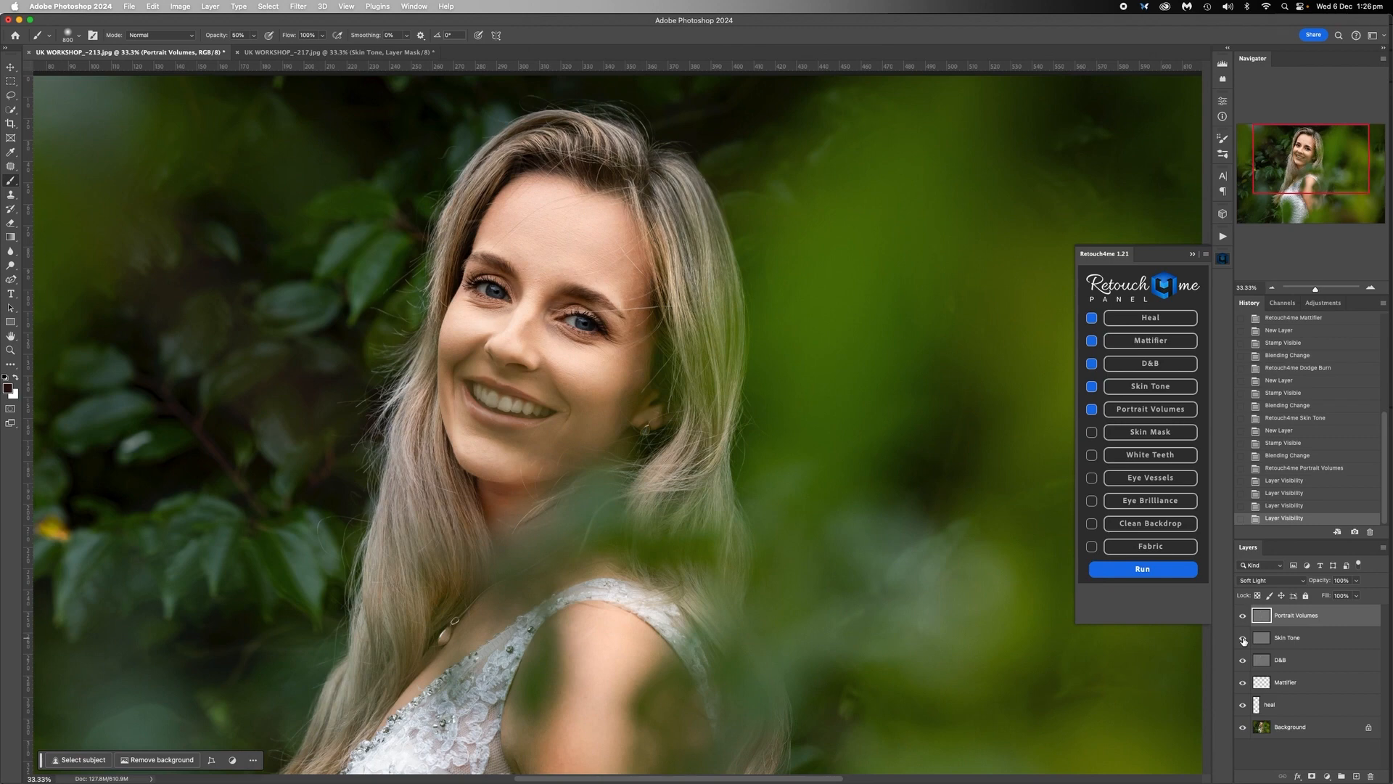
Add a layer mask to the Skin Tone layer of UK WORKSHOP_-213.jpg and paint the effect off the woman's face and neck.
left_click(1286, 640)
left_click(1312, 775)
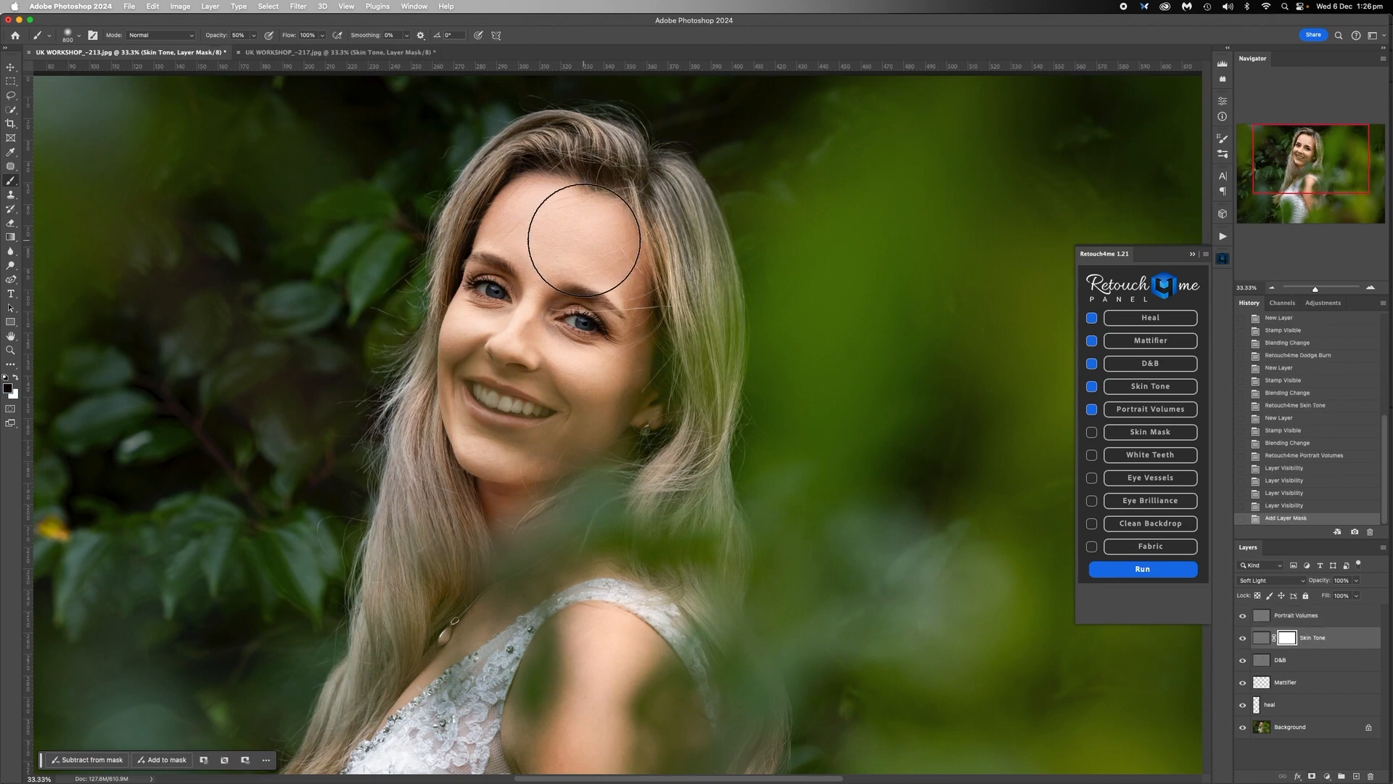
left_click_drag(583, 237, 561, 384)
left_click_drag(526, 222, 536, 290)
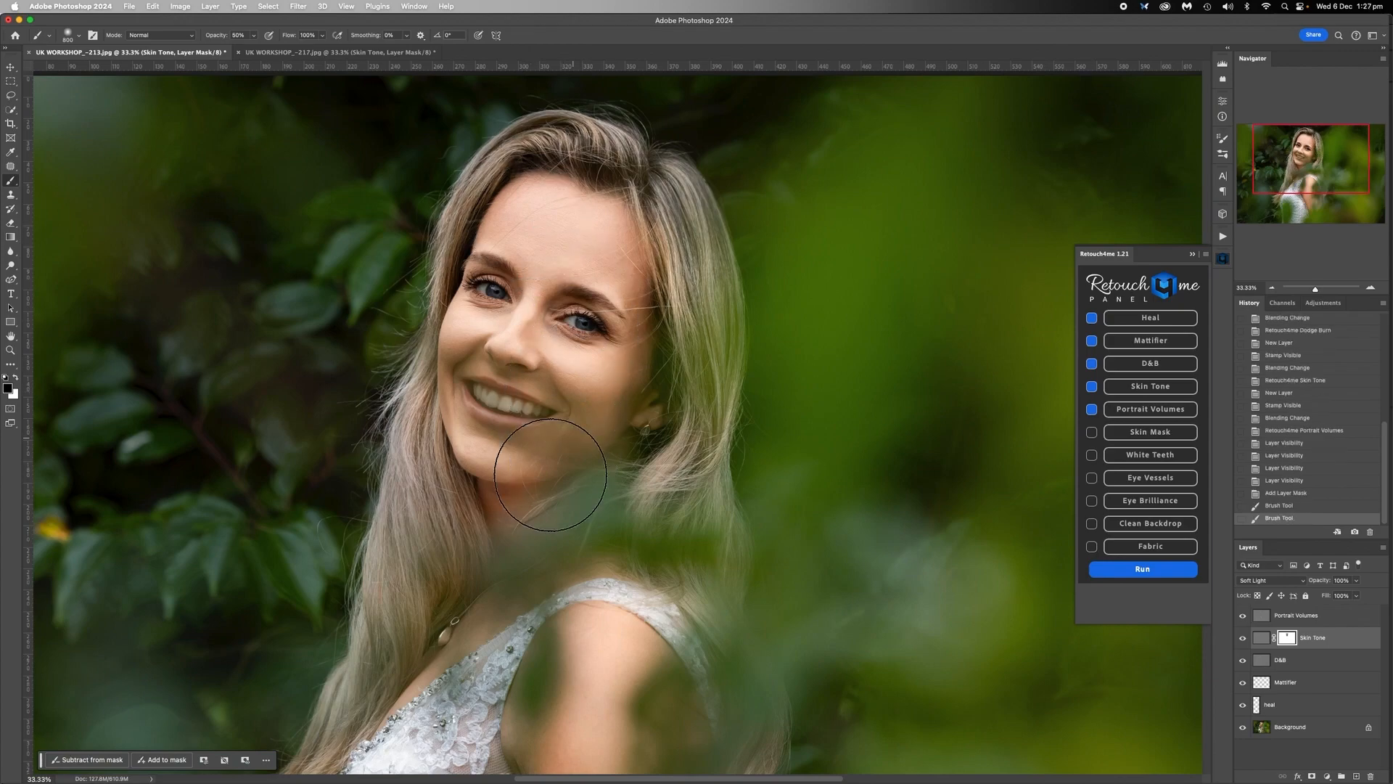
left_click_drag(553, 476, 570, 508)
Paint the Skin Tone effect off the woman's shoulder and arm on the layer mask.
scroll(583, 551, "down", 5)
left_click_drag(619, 341, 646, 566)
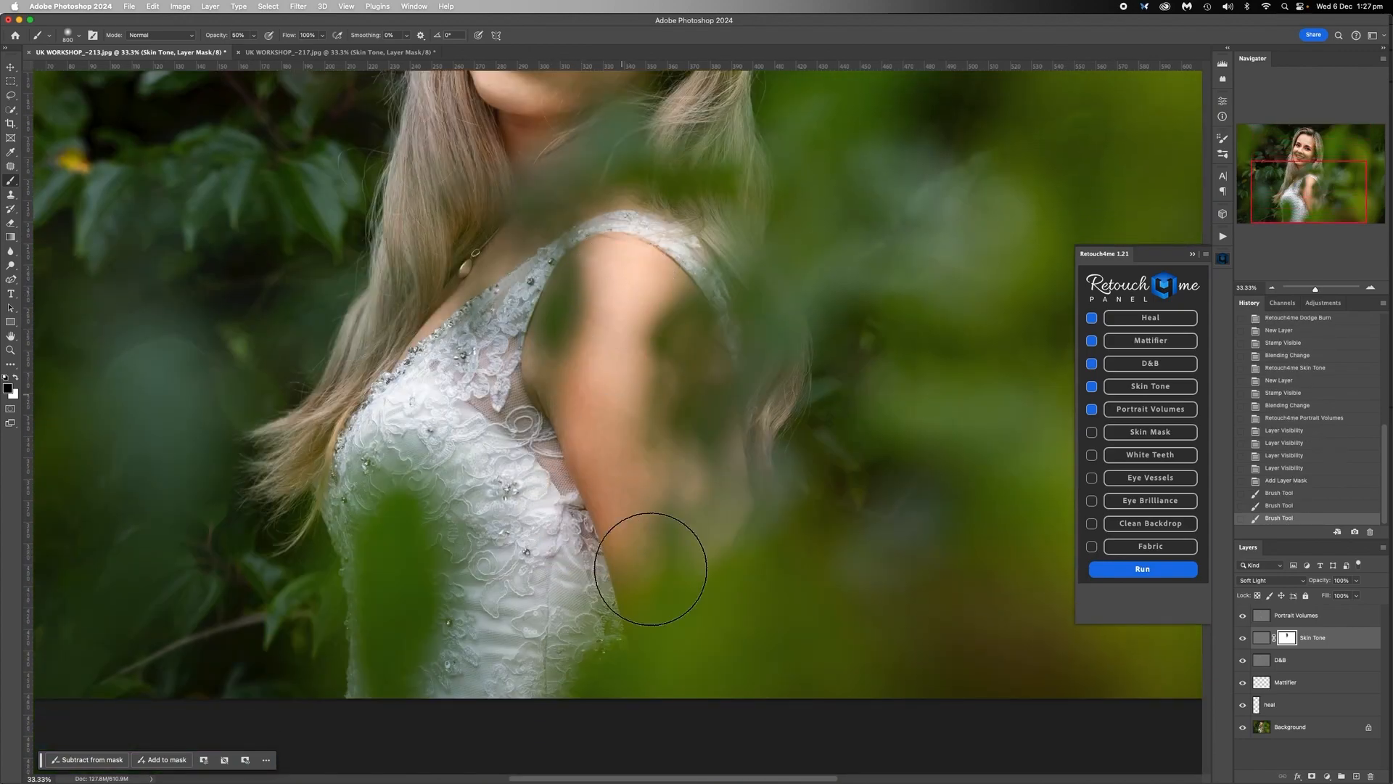
left_click_drag(626, 282, 616, 405)
Examine the skin tones of UK WORKSHOP_-213.jpg overall and up close, and compare them with UK WORKSHOP_-217.jpg.
left_click(1272, 289)
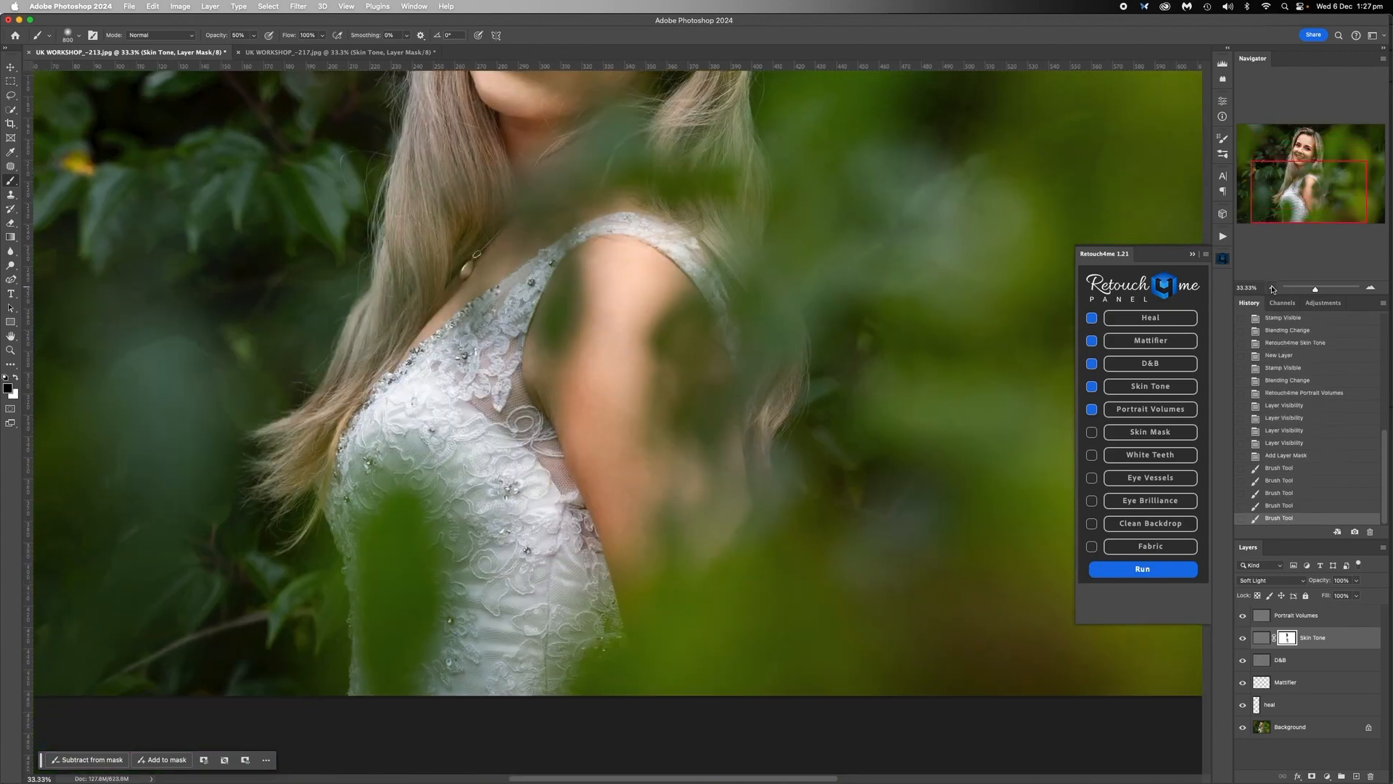
left_click(1272, 289)
left_click(1272, 289)
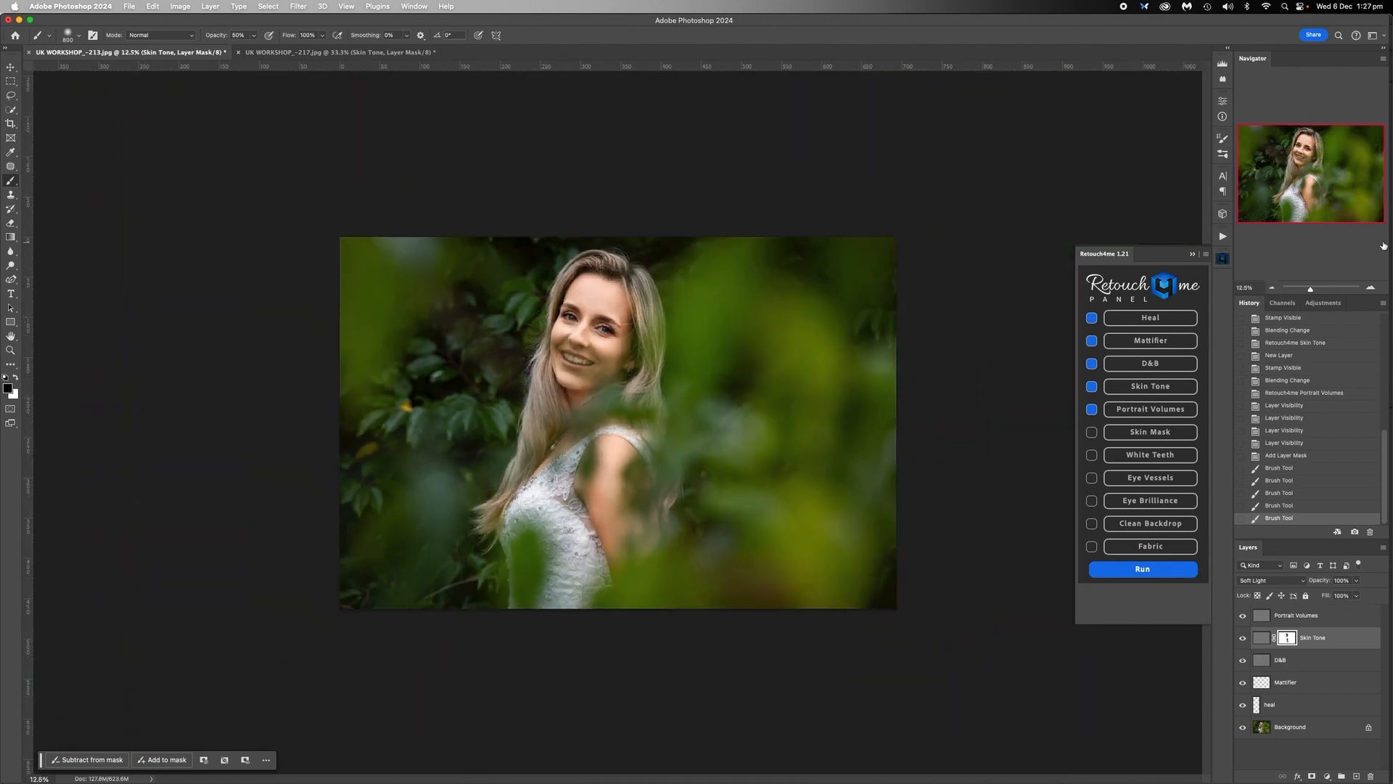
left_click(1370, 289)
left_click(1370, 289)
left_click(1370, 289)
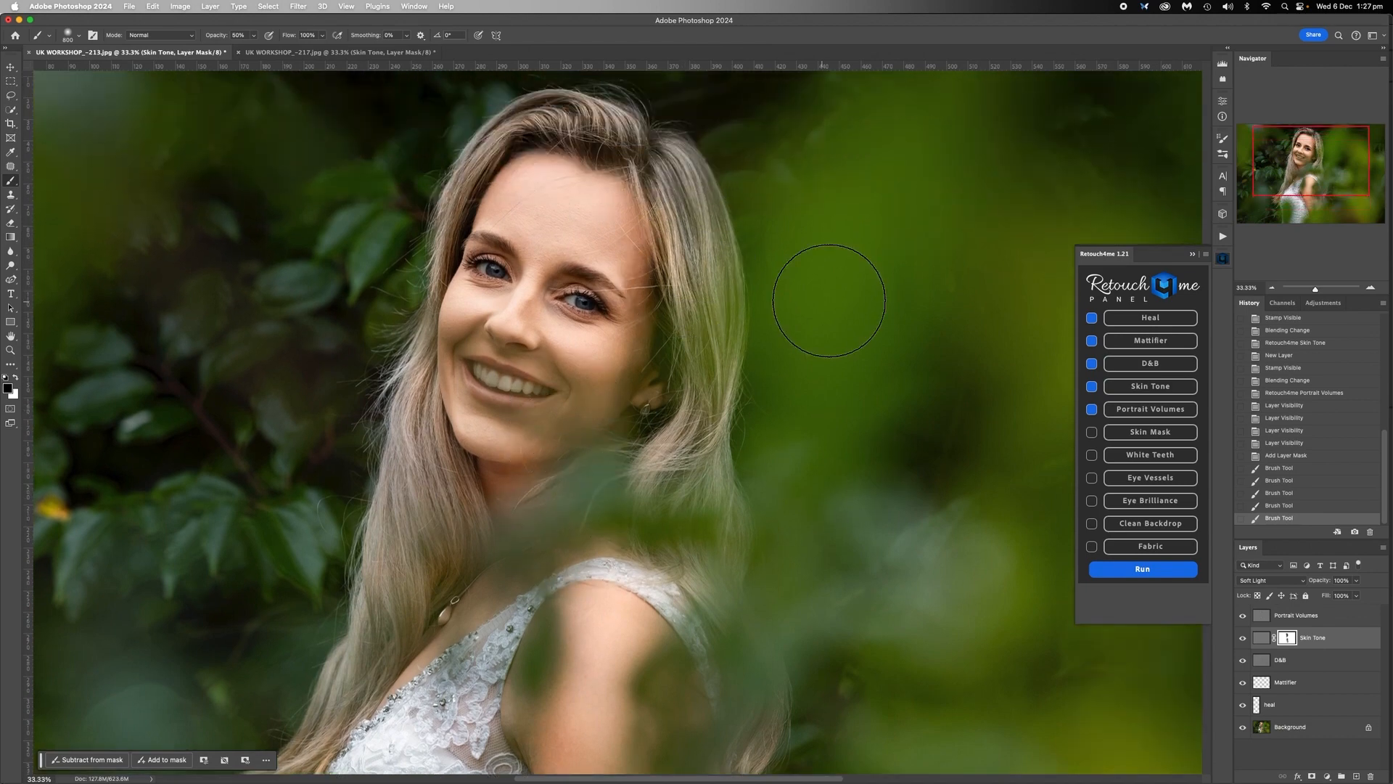
left_click(328, 52)
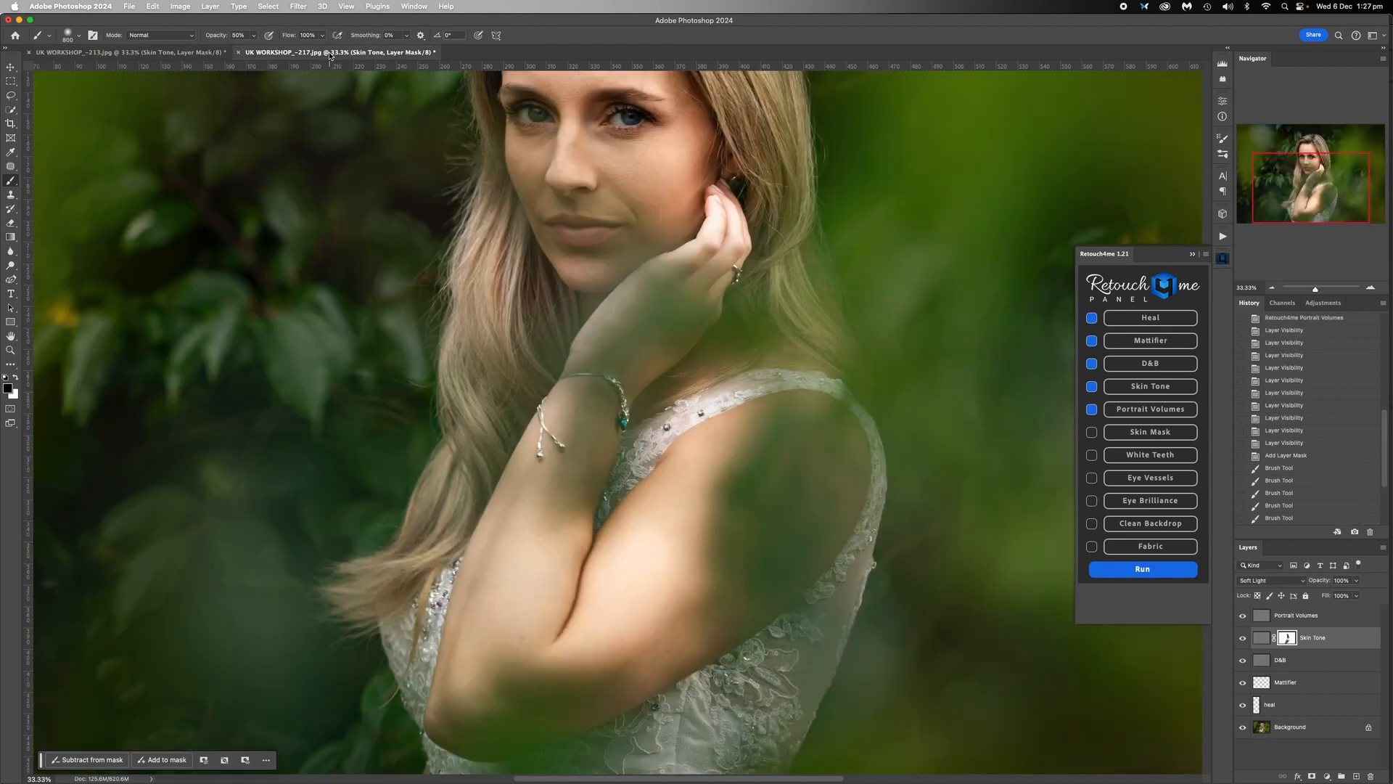
scroll(626, 295, "up", 4)
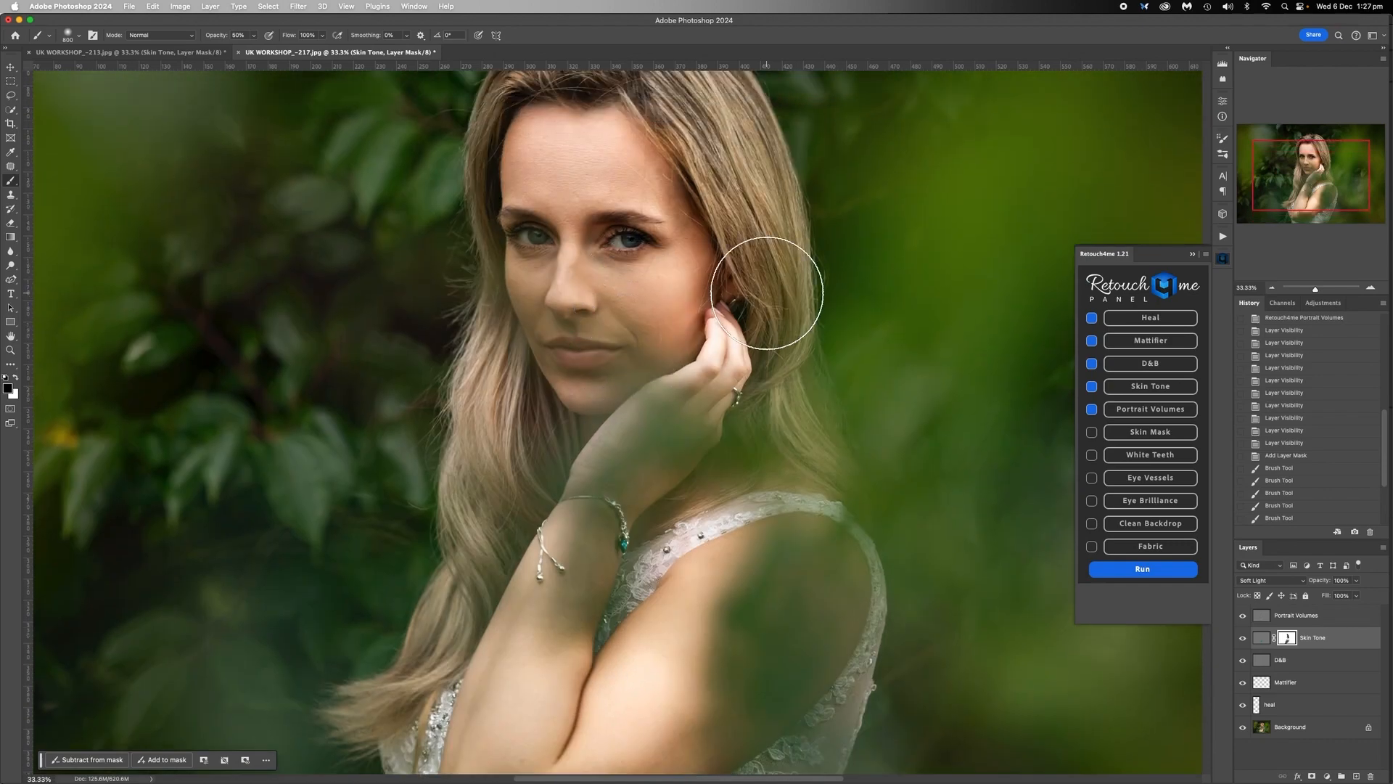
scroll(767, 294, "up", 1)
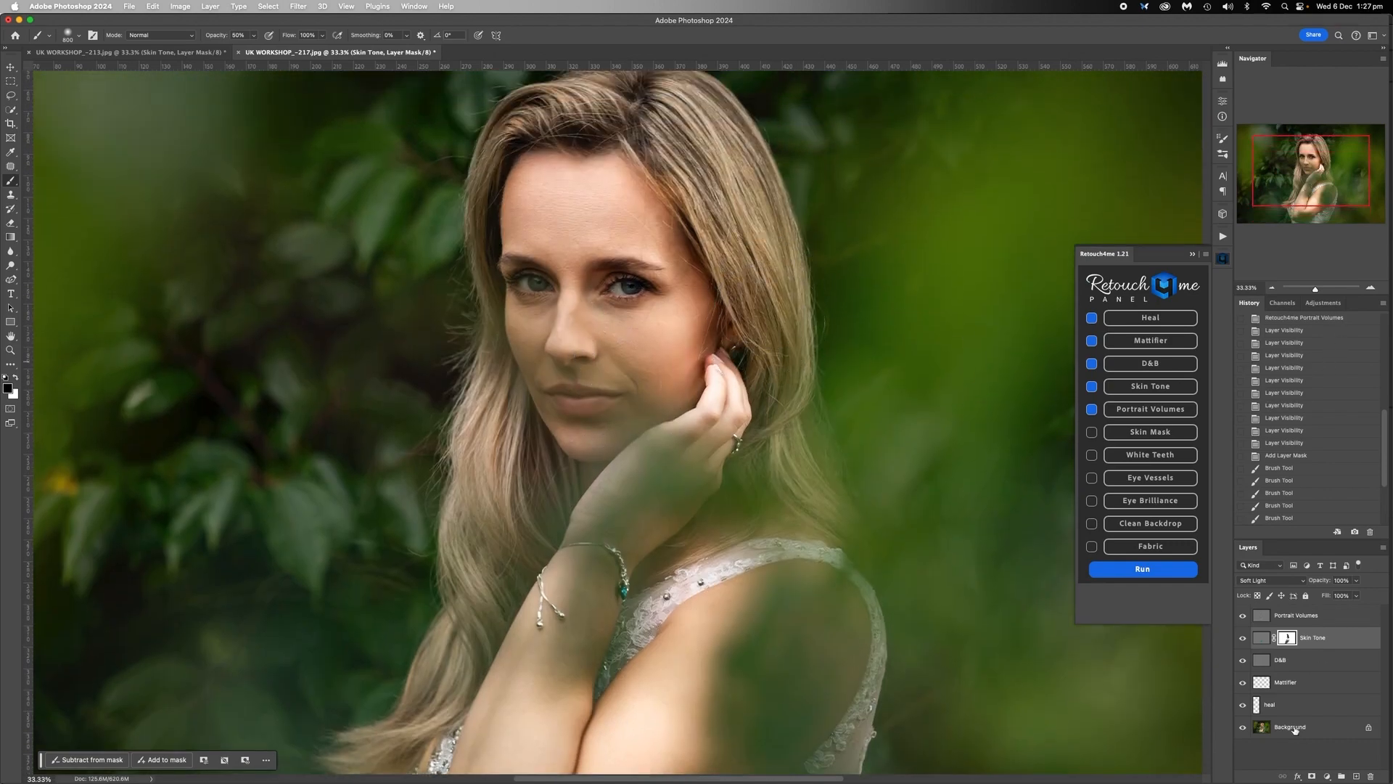
Flatten all layers in UK WORKSHOP_-217.jpg and in UK WORKSHOP_-213.jpg.
right_click(1295, 728)
key("Escape")
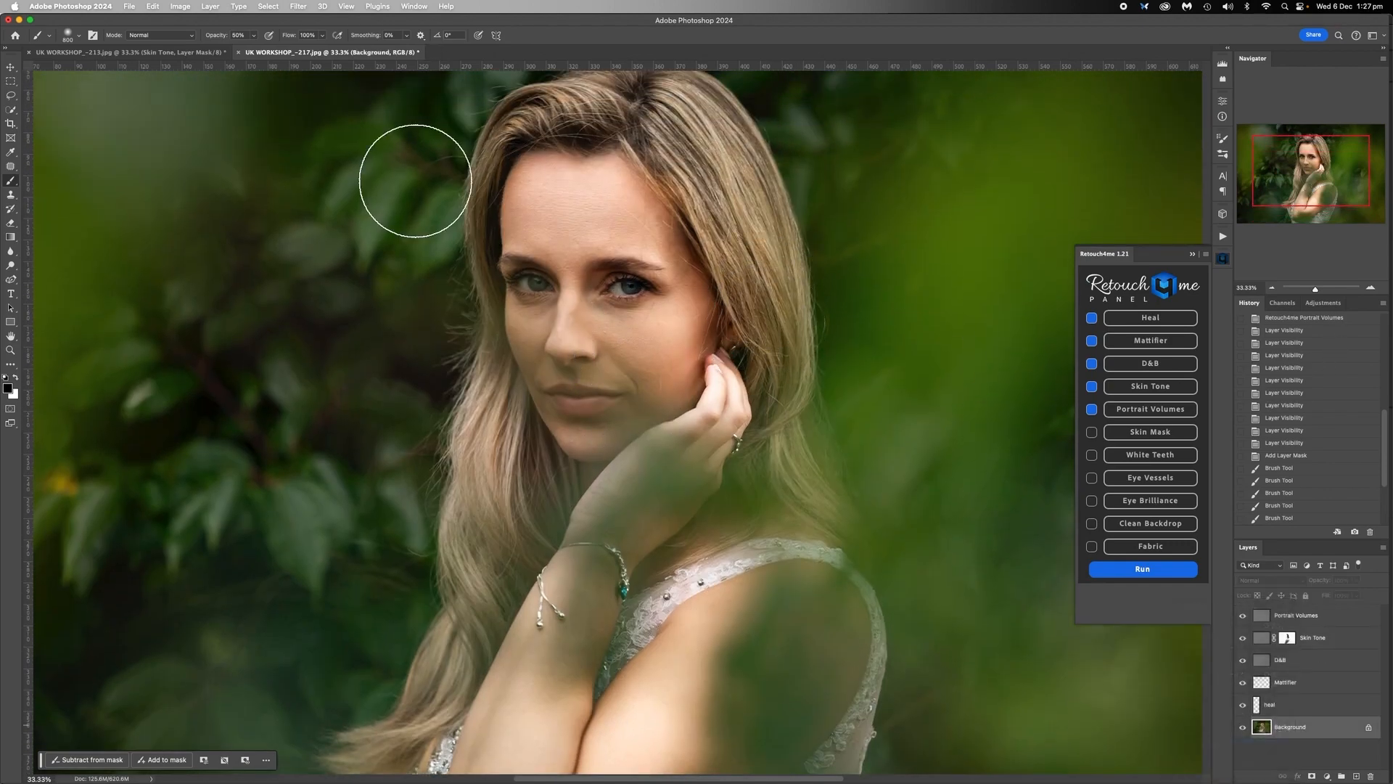
left_click(192, 53)
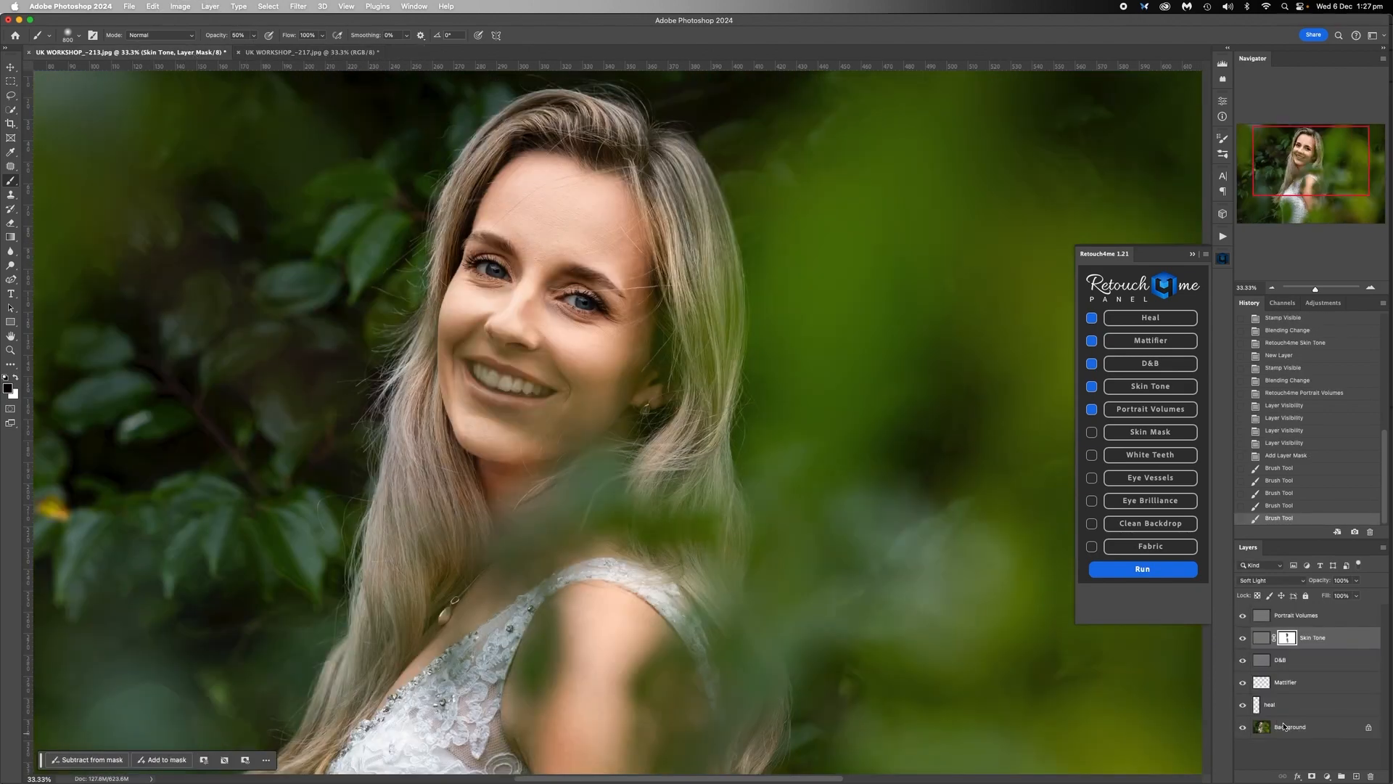
right_click(1285, 725)
key("Escape")
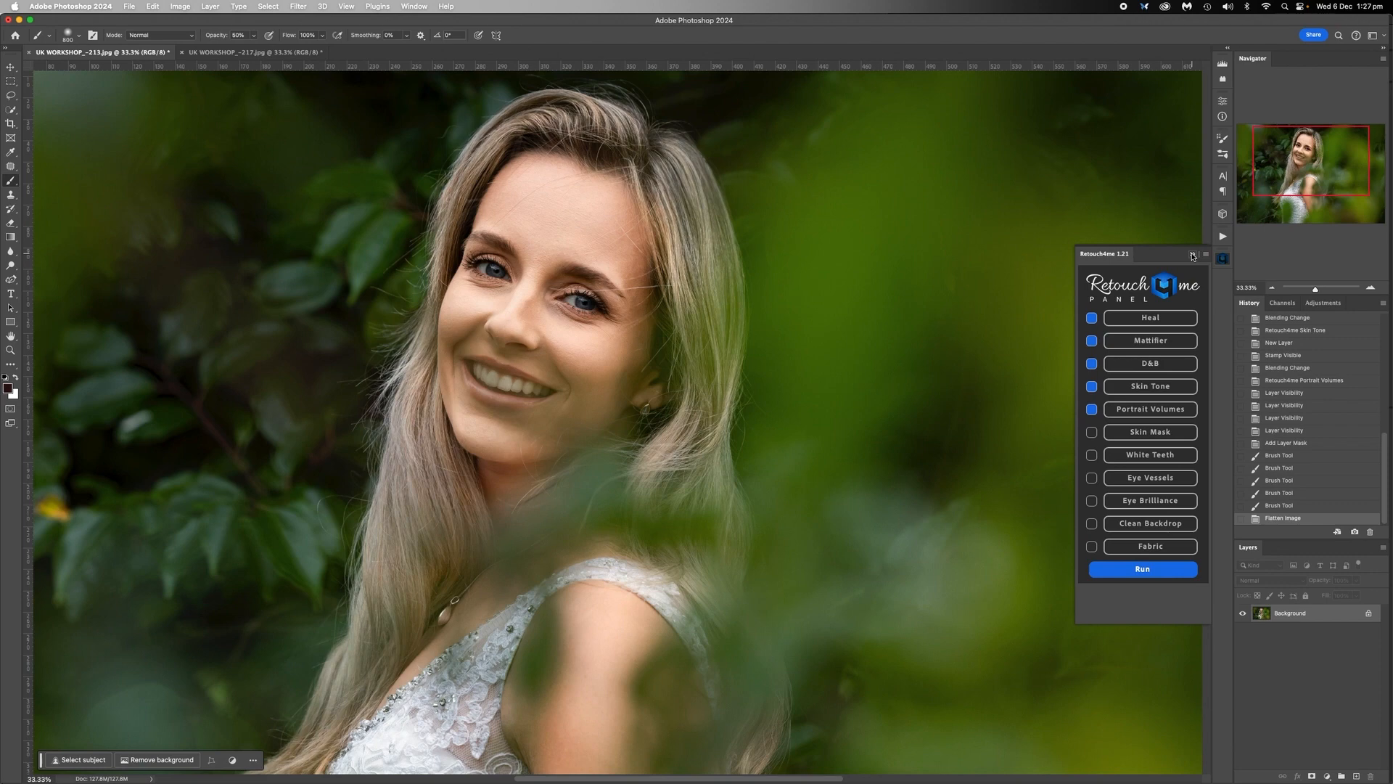
Collapse the Retouch4me panel and run the IMAGE POP action from BENS FAVOURITES on UK WORKSHOP_-213.jpg.
left_click(1193, 256)
left_click(1223, 237)
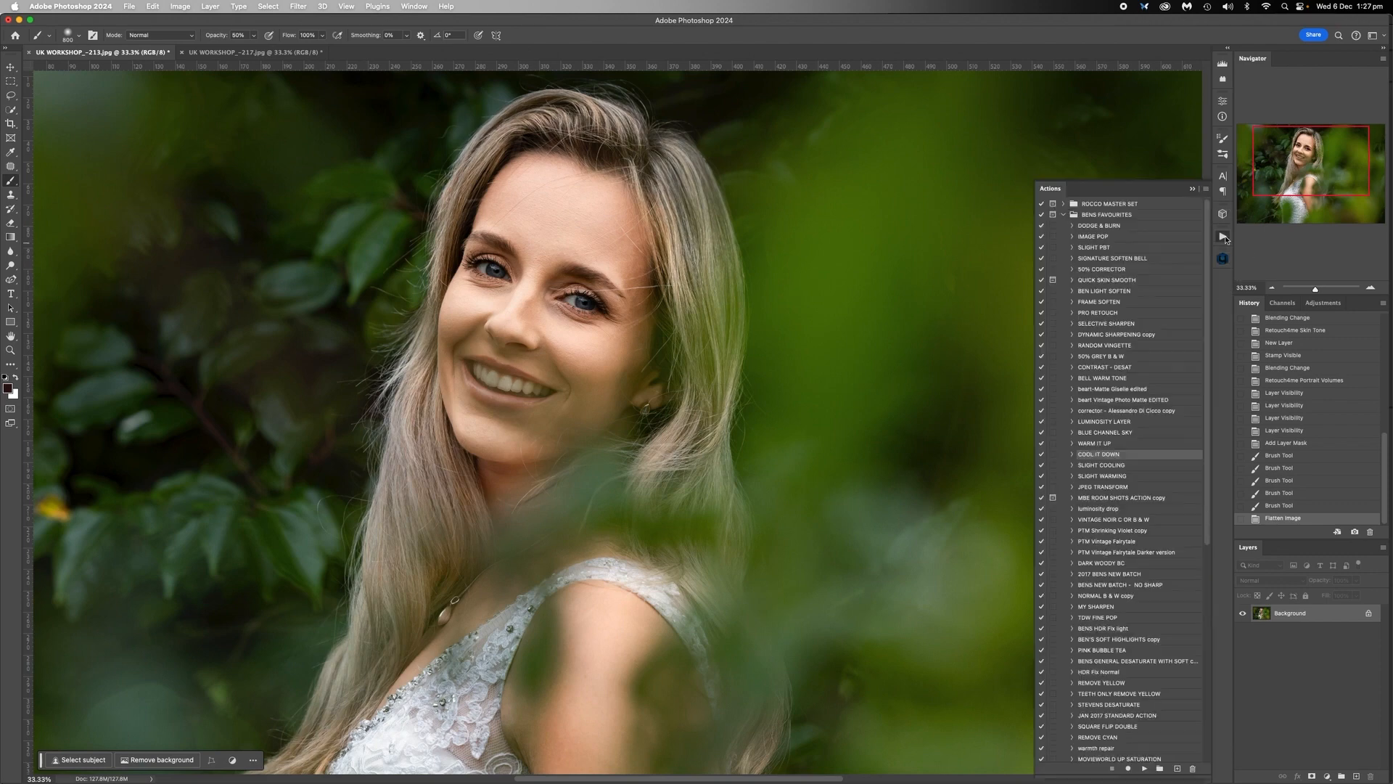
left_click(1106, 237)
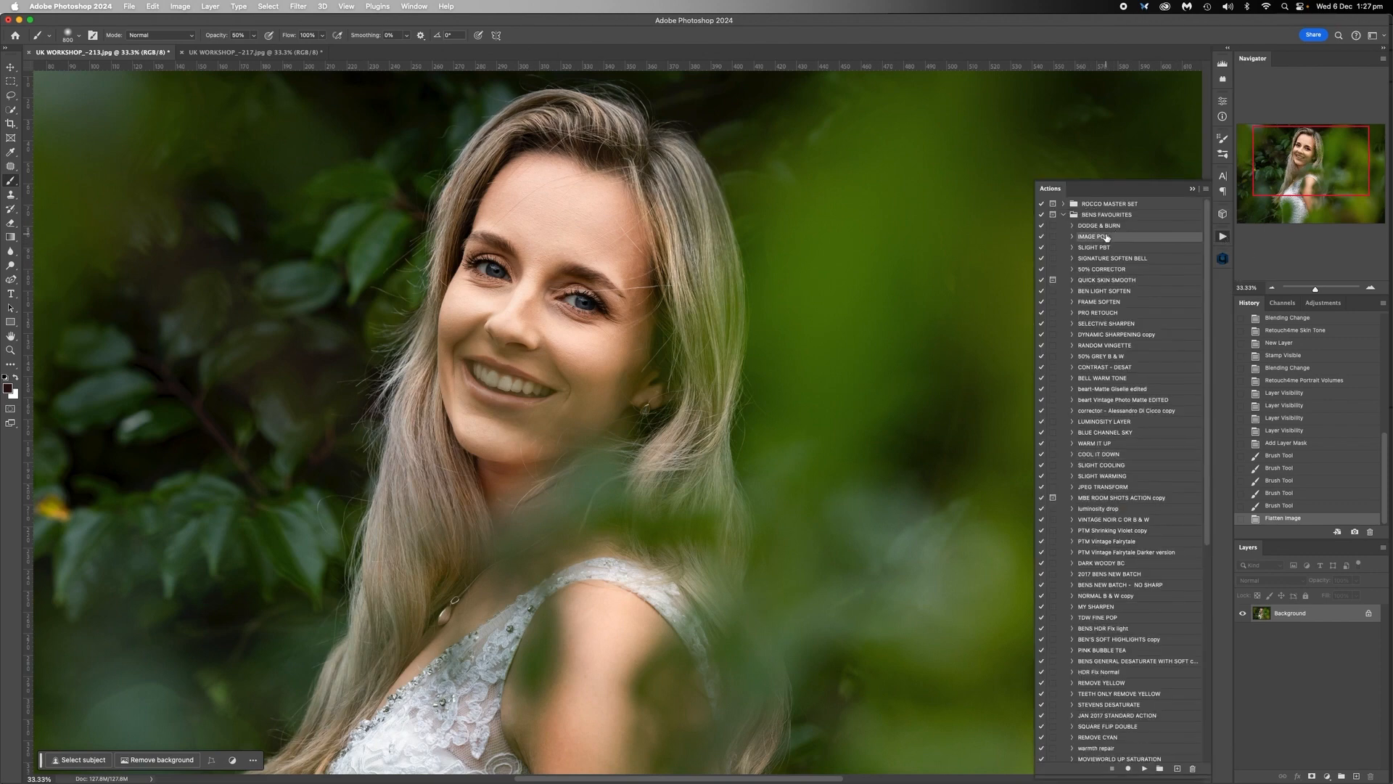
left_click(1145, 771)
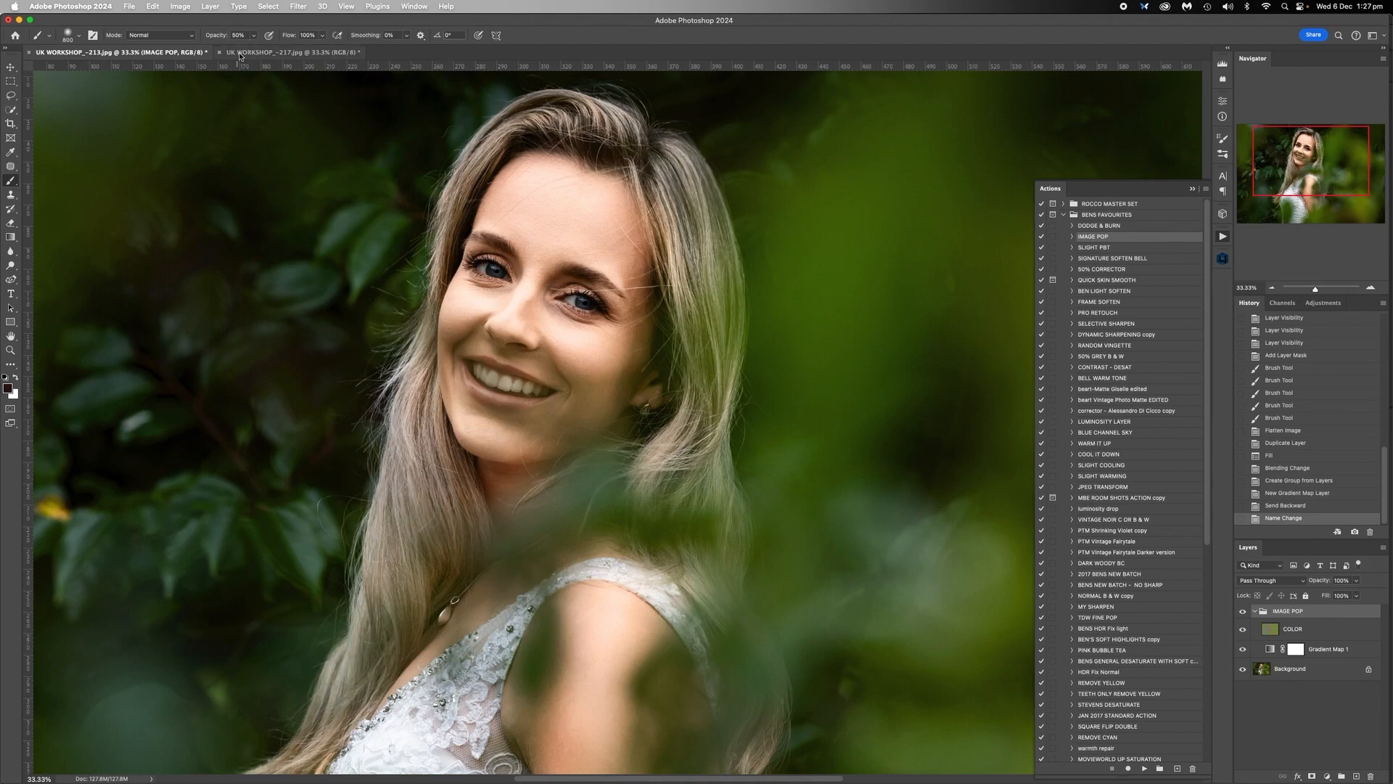
Run the same IMAGE POP action on UK WORKSHOP_-217.jpg.
left_click(236, 52)
left_click(1273, 288)
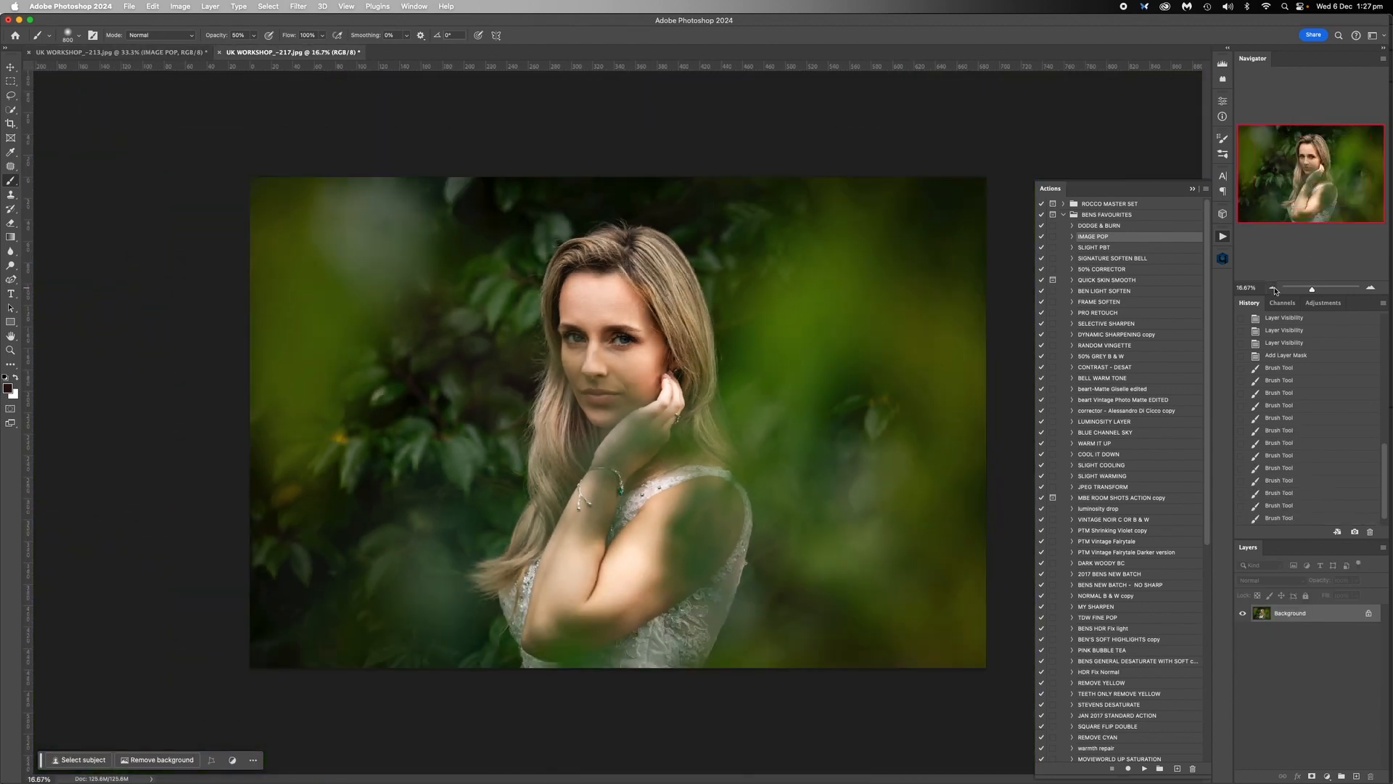
left_click(1145, 770)
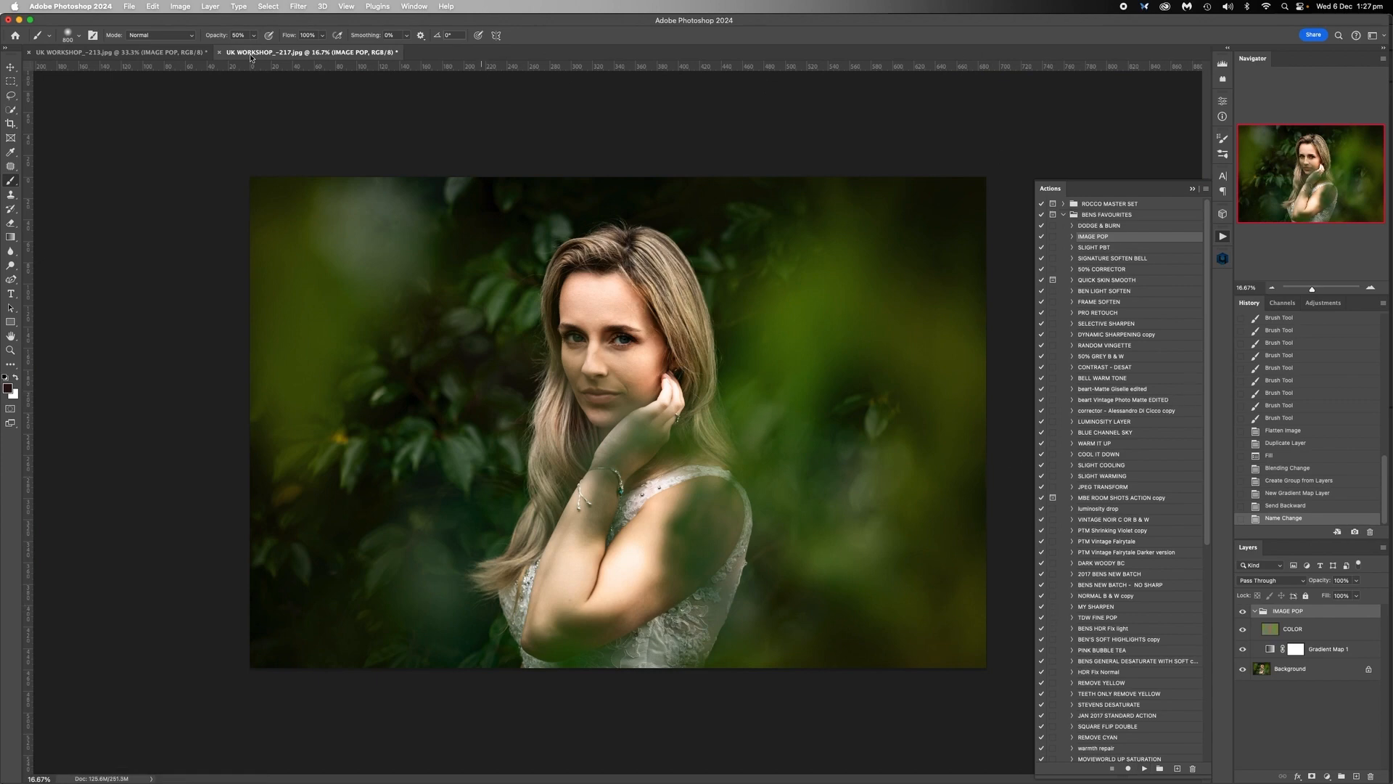
Examine the whole UK WORKSHOP_-213.jpg portrait with and without the collapsed IMAGE POP group.
left_click(171, 54)
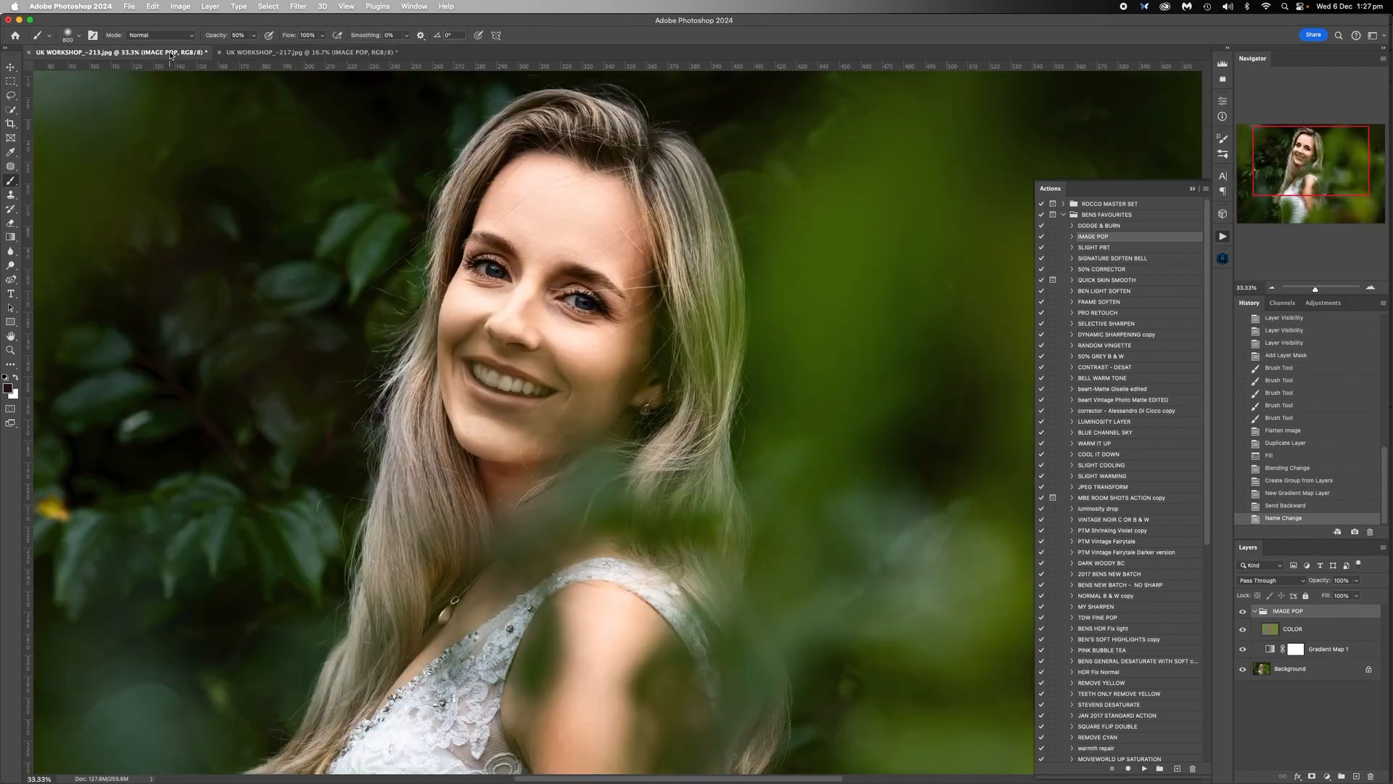
left_click(1273, 288)
left_click(1272, 288)
left_click(1273, 288)
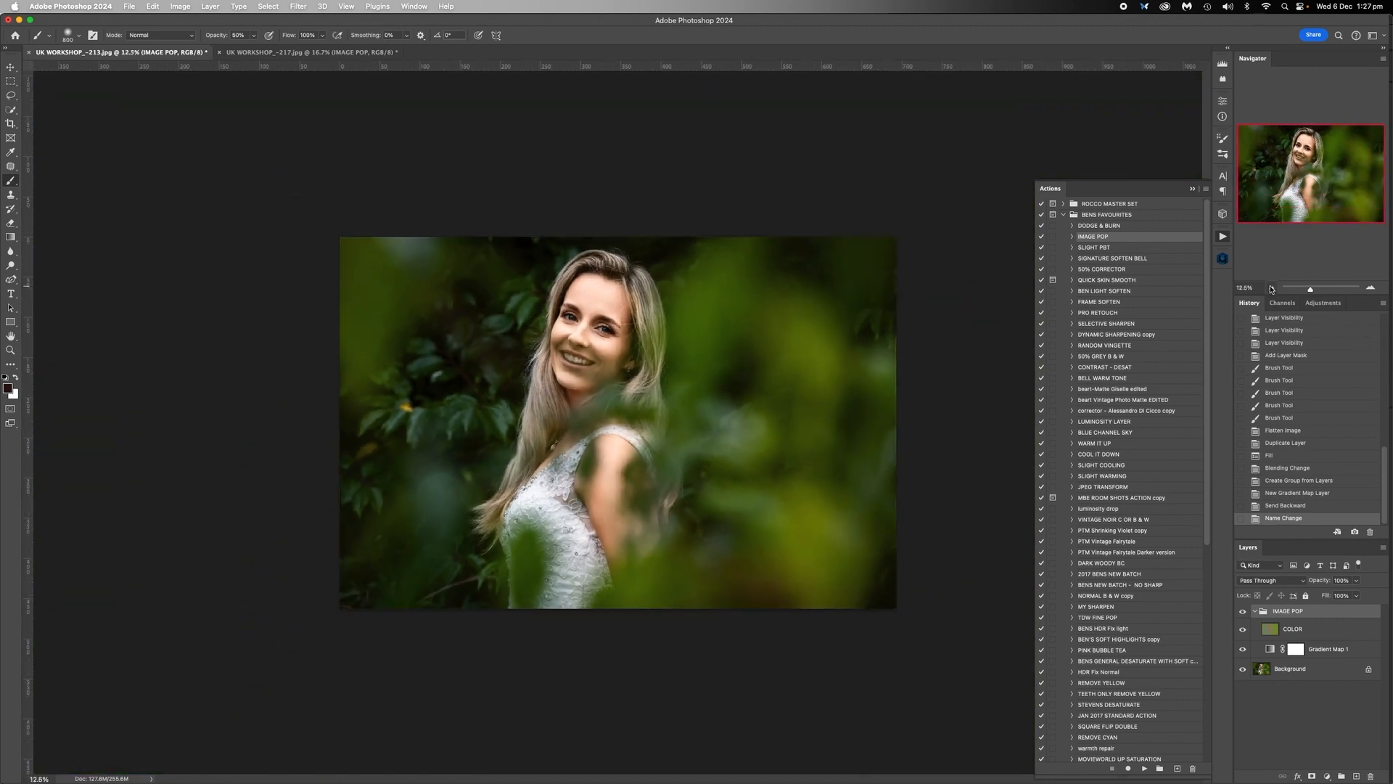
left_click(1371, 288)
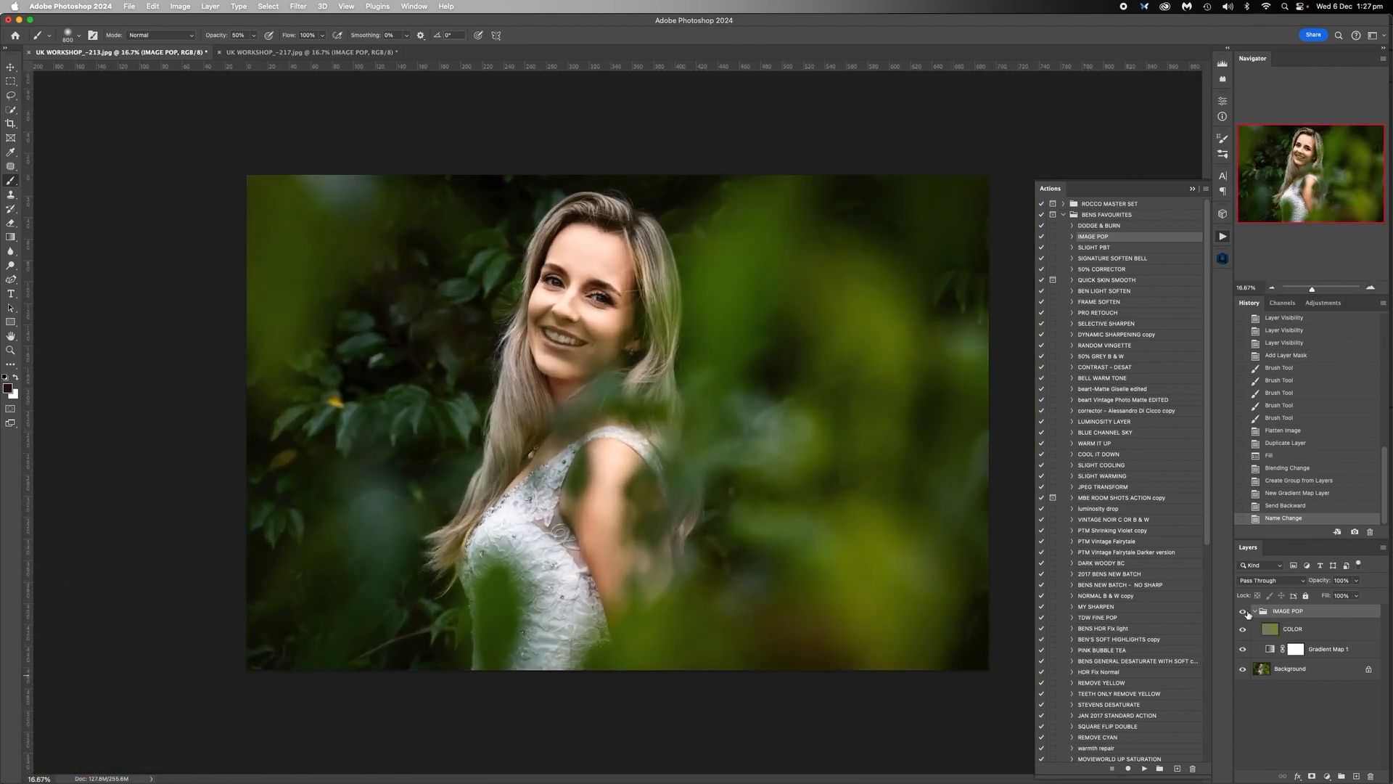
left_click(1254, 611)
left_click(1243, 611)
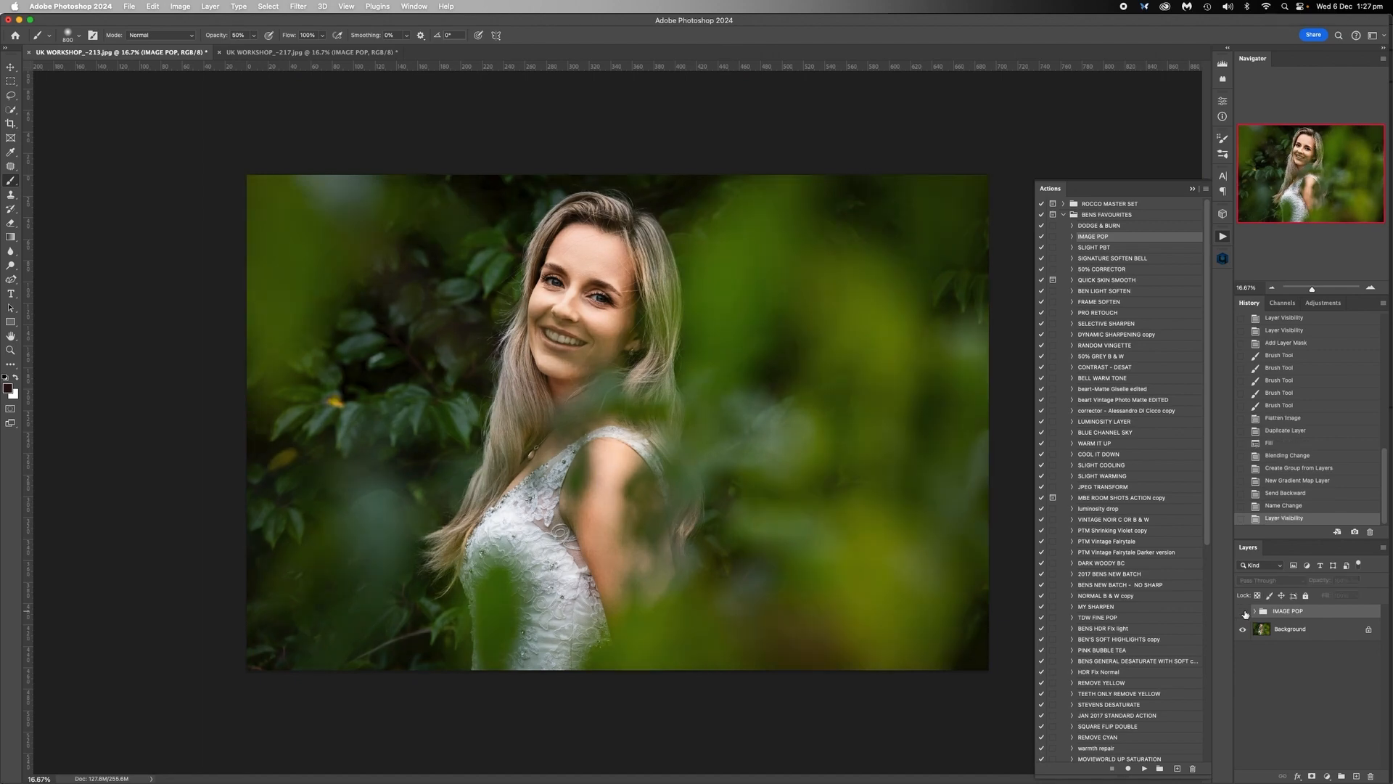
left_click(1244, 611)
left_click(1243, 612)
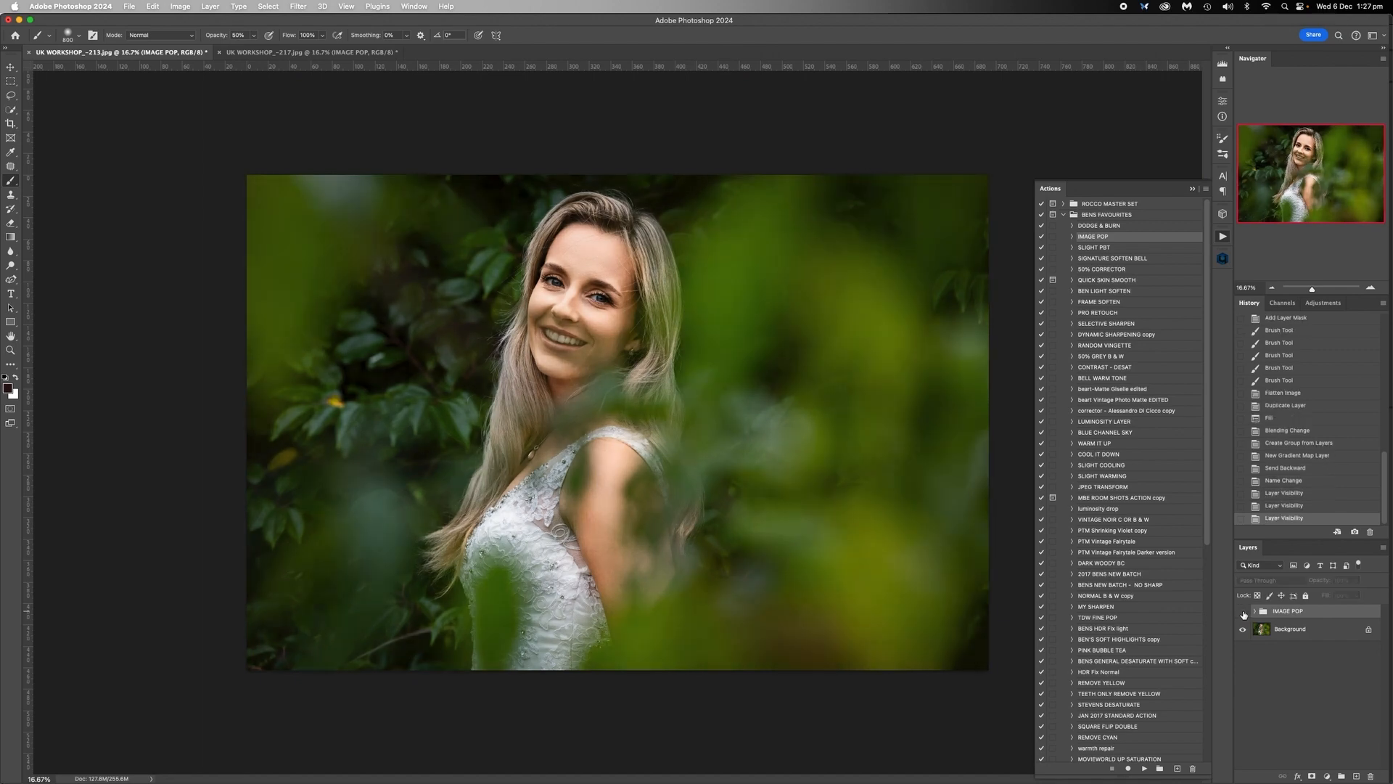
left_click(1243, 612)
left_click(1243, 612)
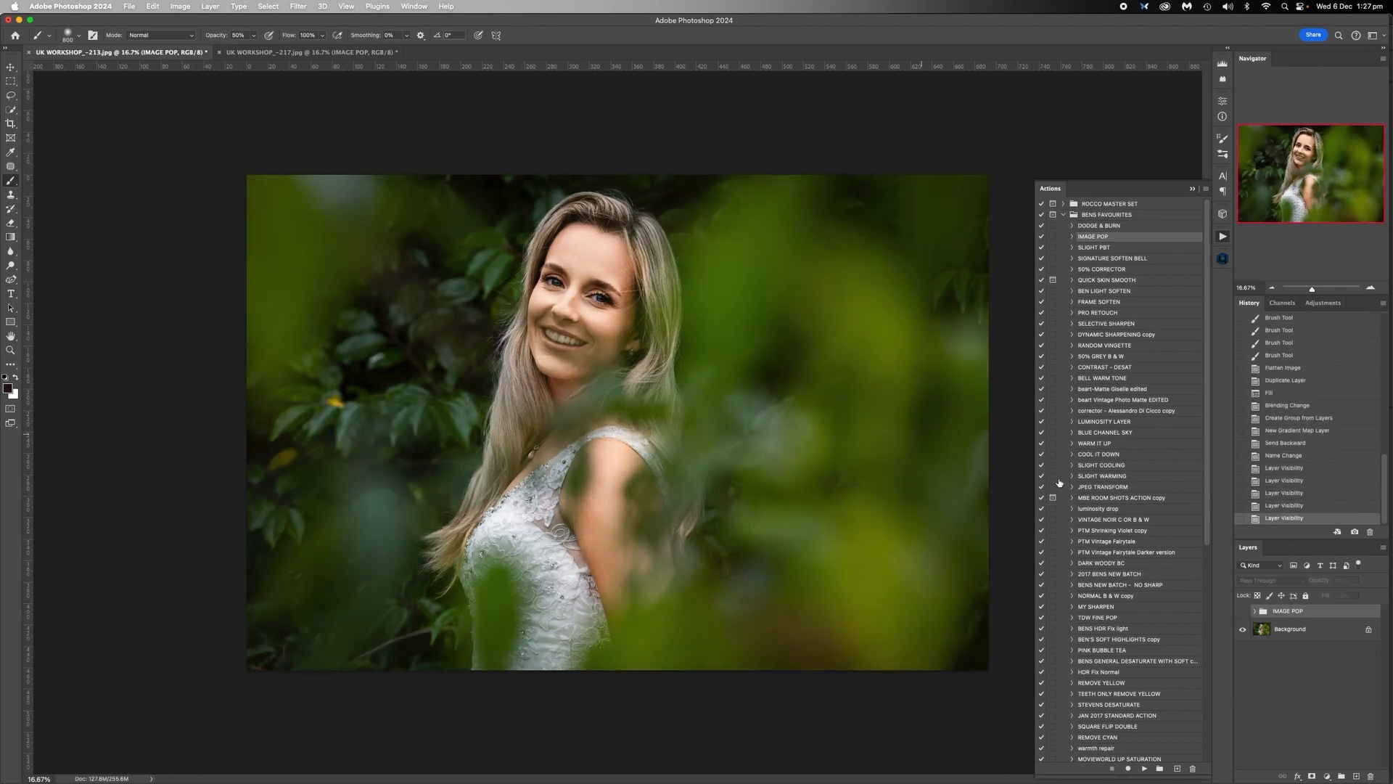
left_click(1243, 612)
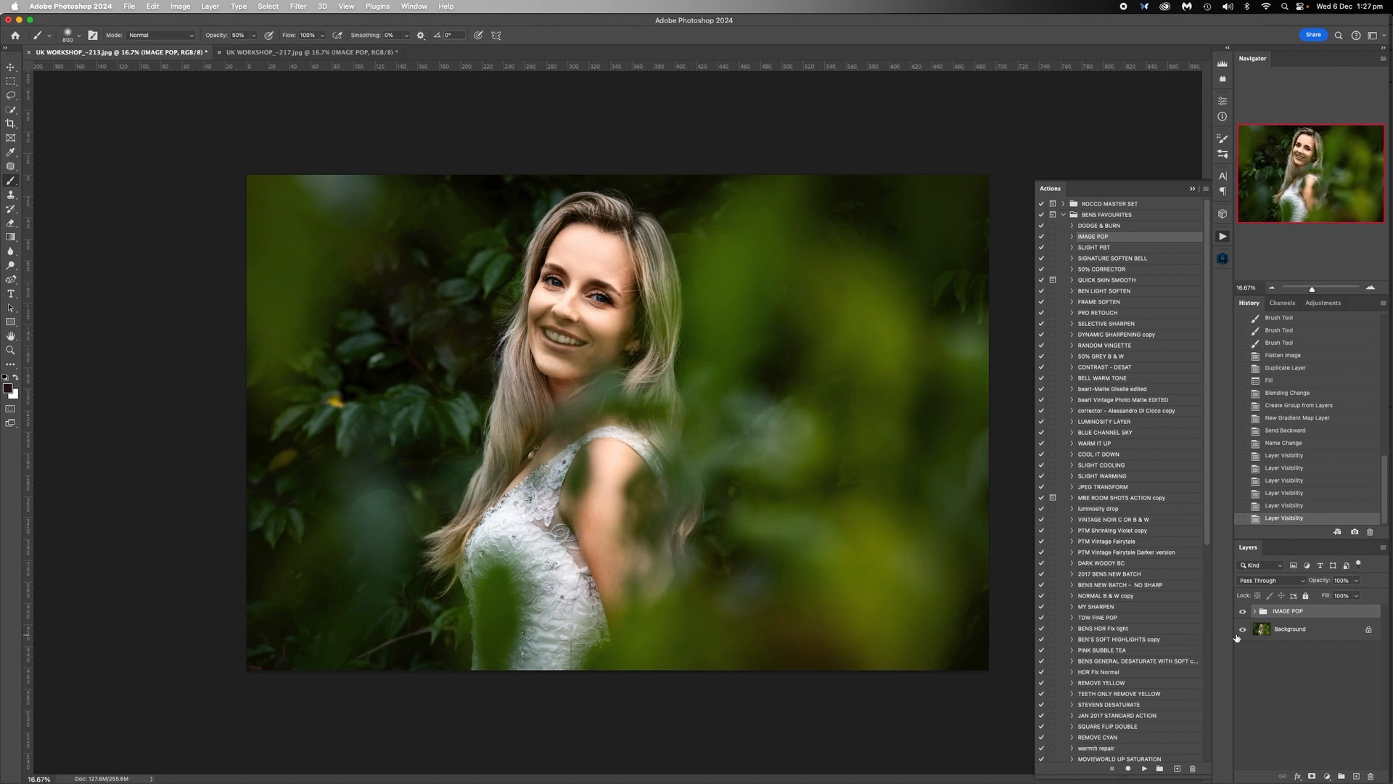
left_click(1243, 611)
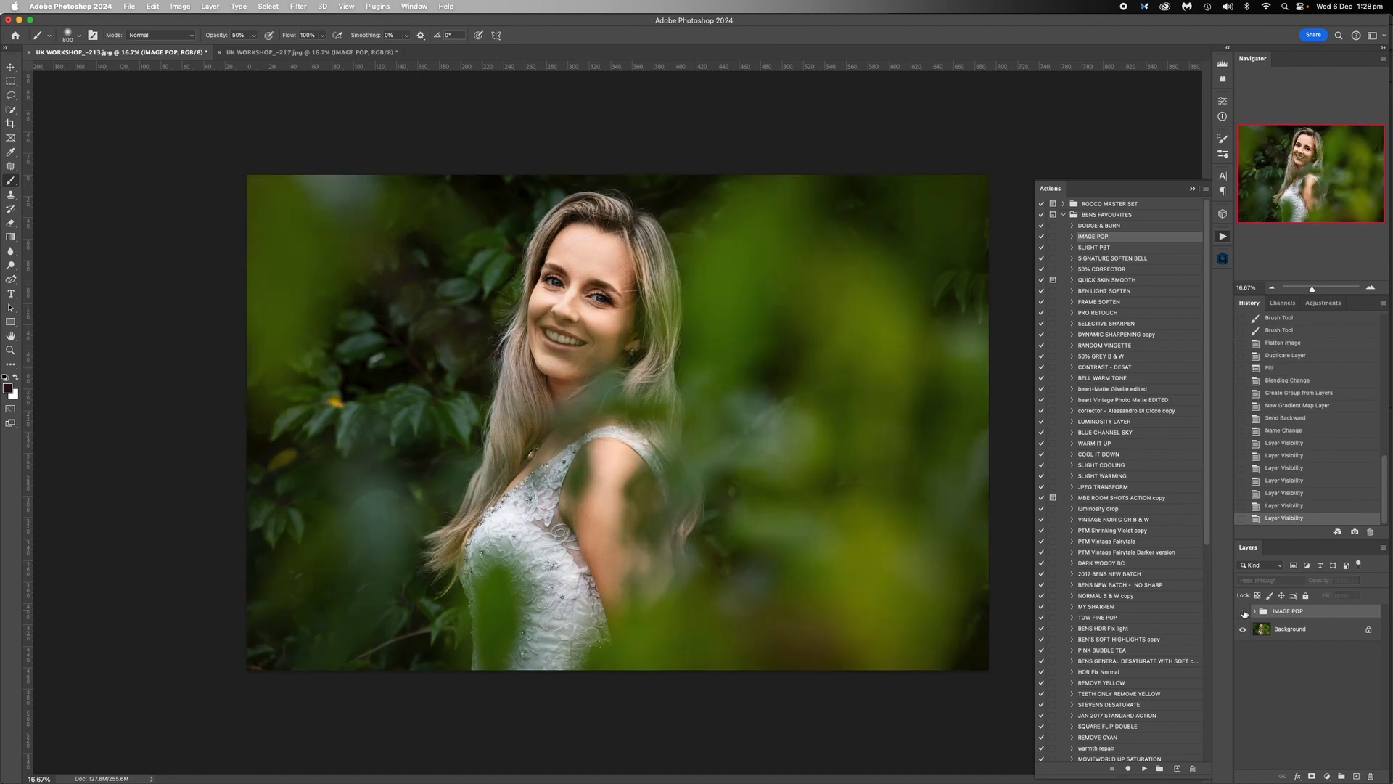
left_click(1243, 612)
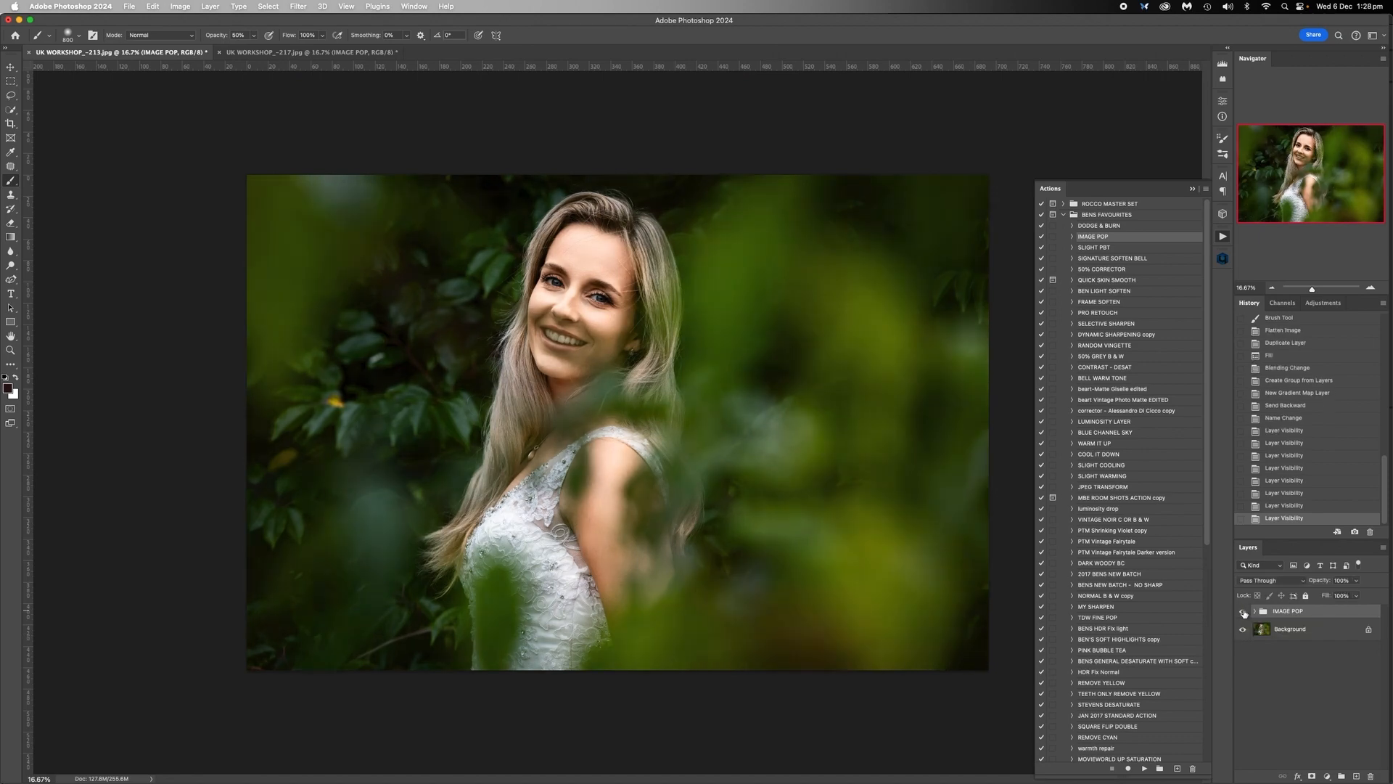
left_click(1243, 612)
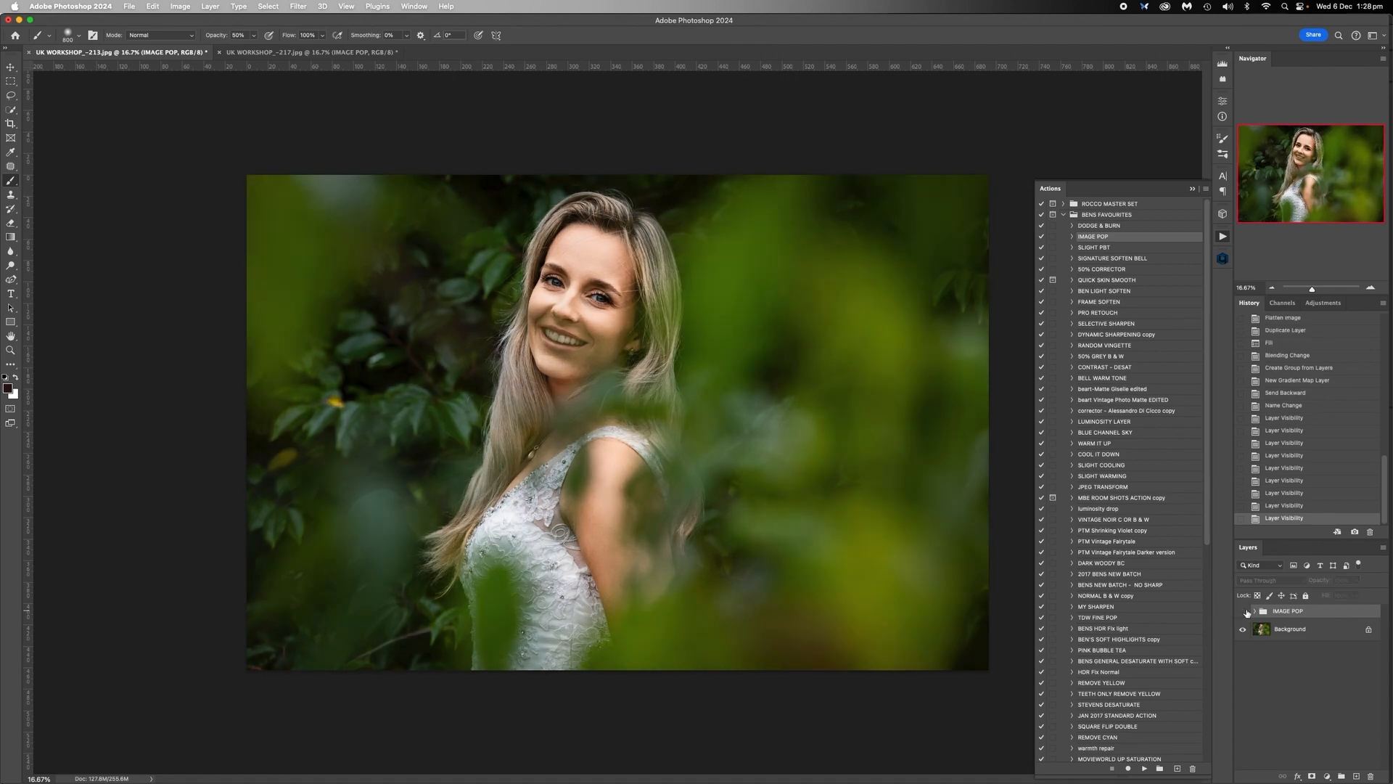
left_click(1243, 612)
Reduce the IMAGE POP group's opacity to 30% in UK WORKSHOP_-213.jpg and flatten the image.
left_click(1355, 582)
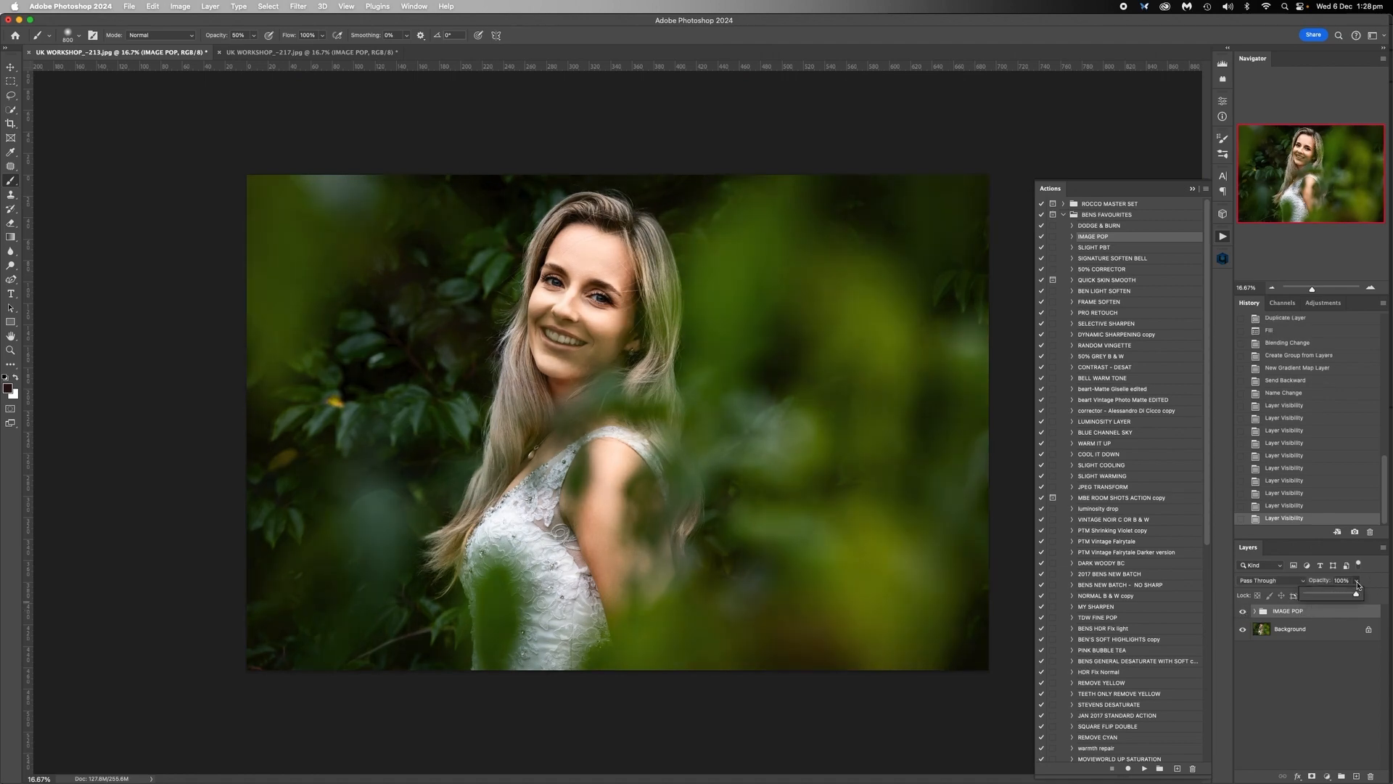
left_click_drag(1275, 600, 1324, 597)
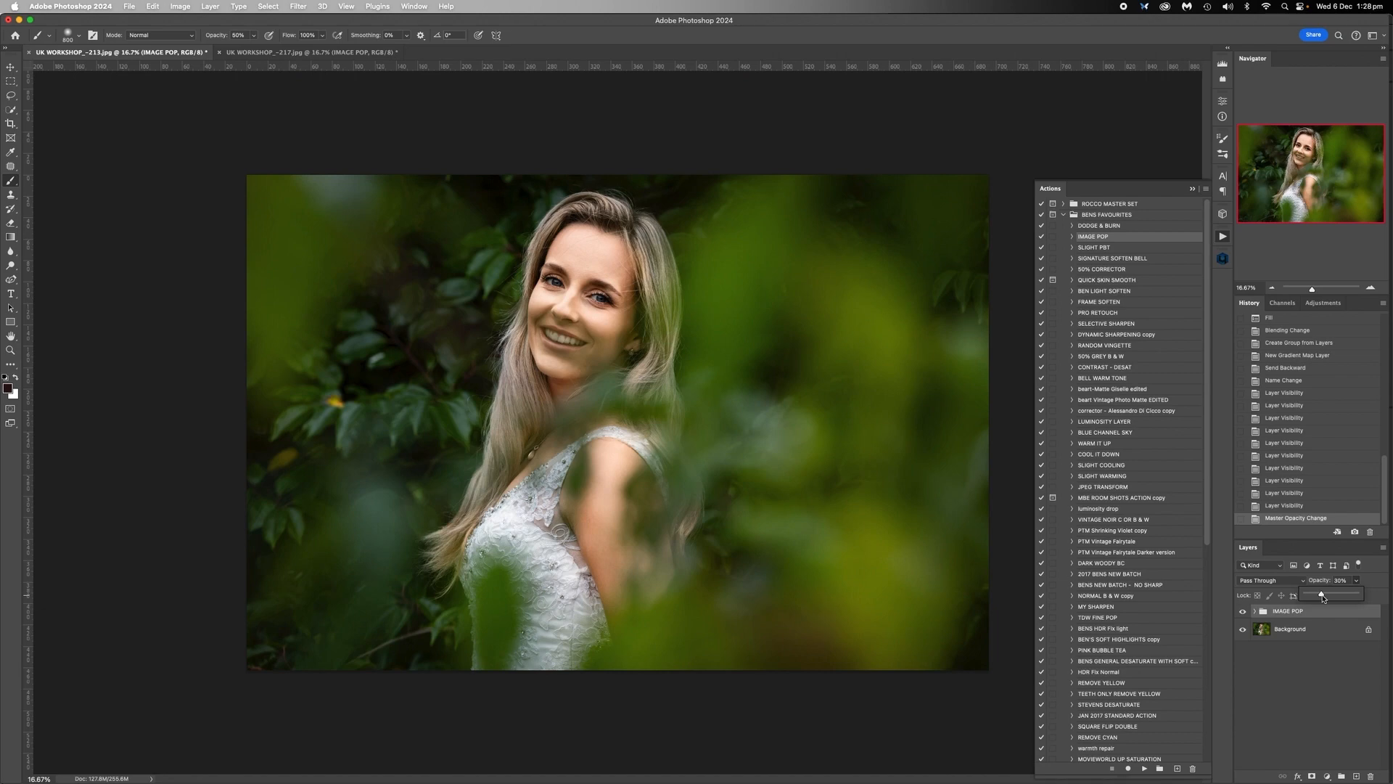
right_click(1292, 629)
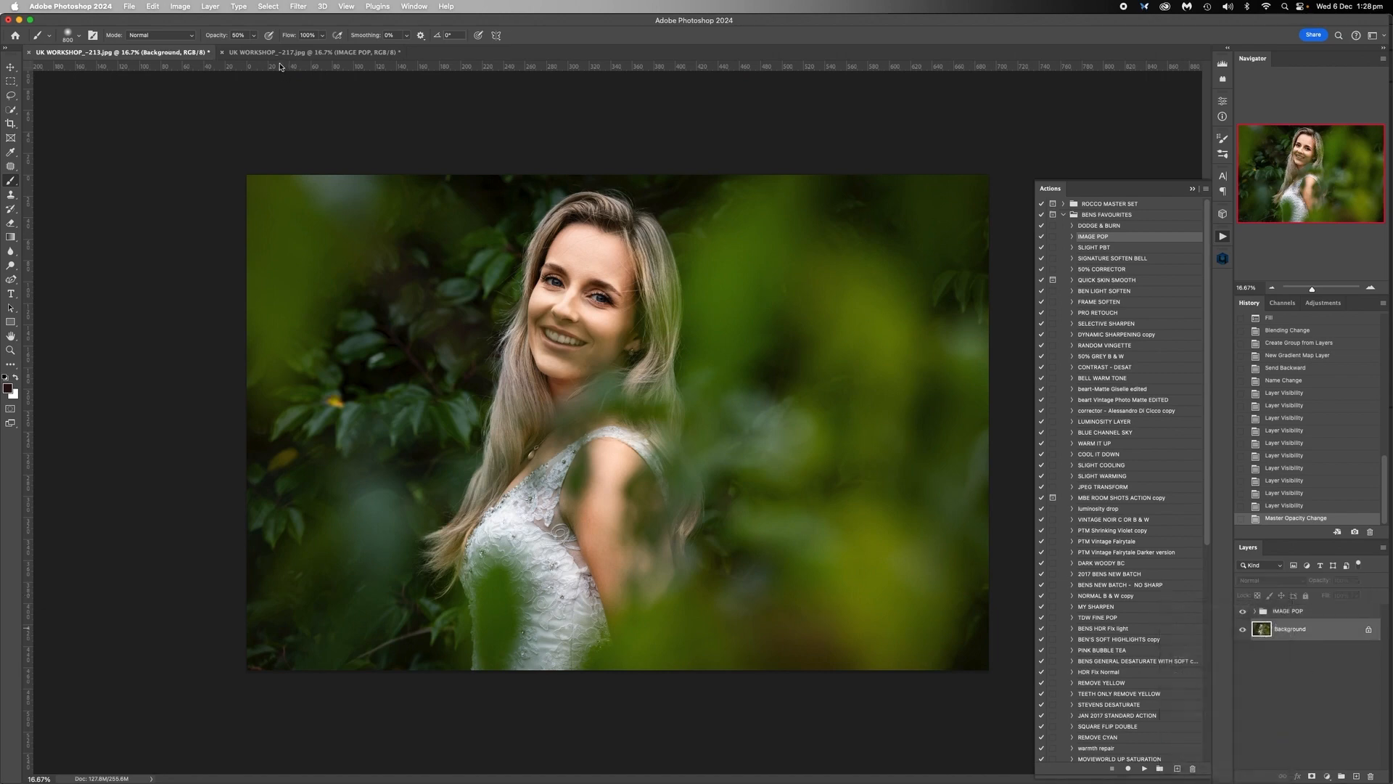
Set the IMAGE POP group to the same 30% opacity in UK WORKSHOP_-217.jpg and flatten the image.
left_click(312, 54)
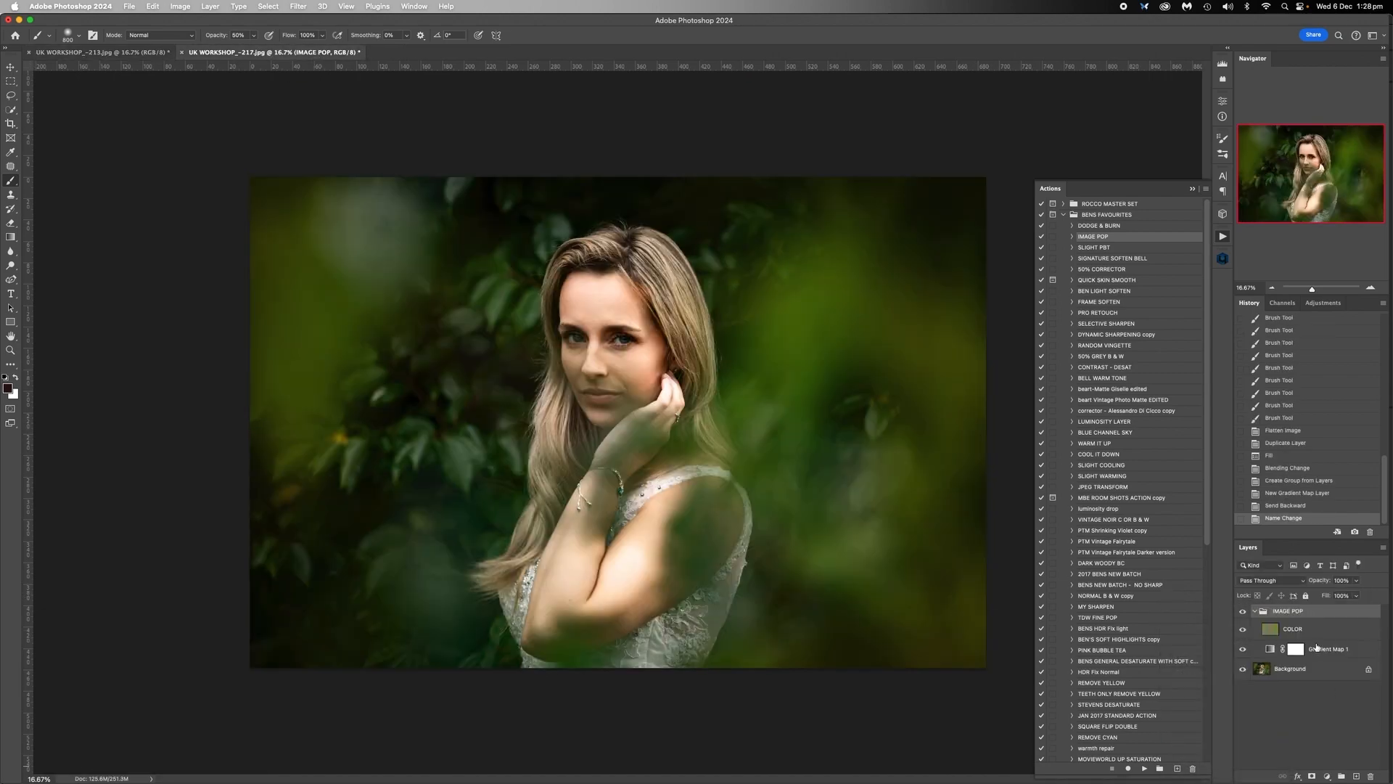
left_click(1256, 613)
left_click(1356, 581)
left_click_drag(1358, 596, 1324, 596)
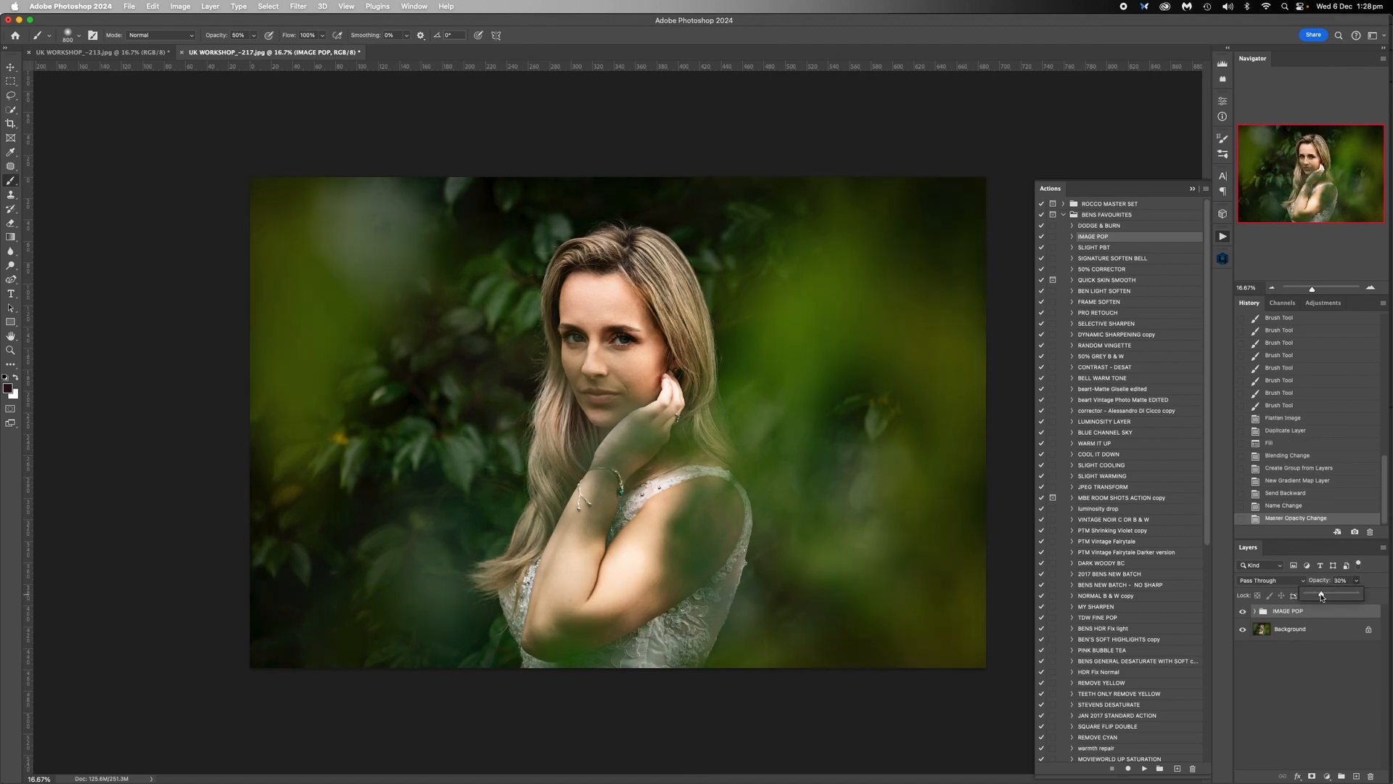
right_click(1309, 632)
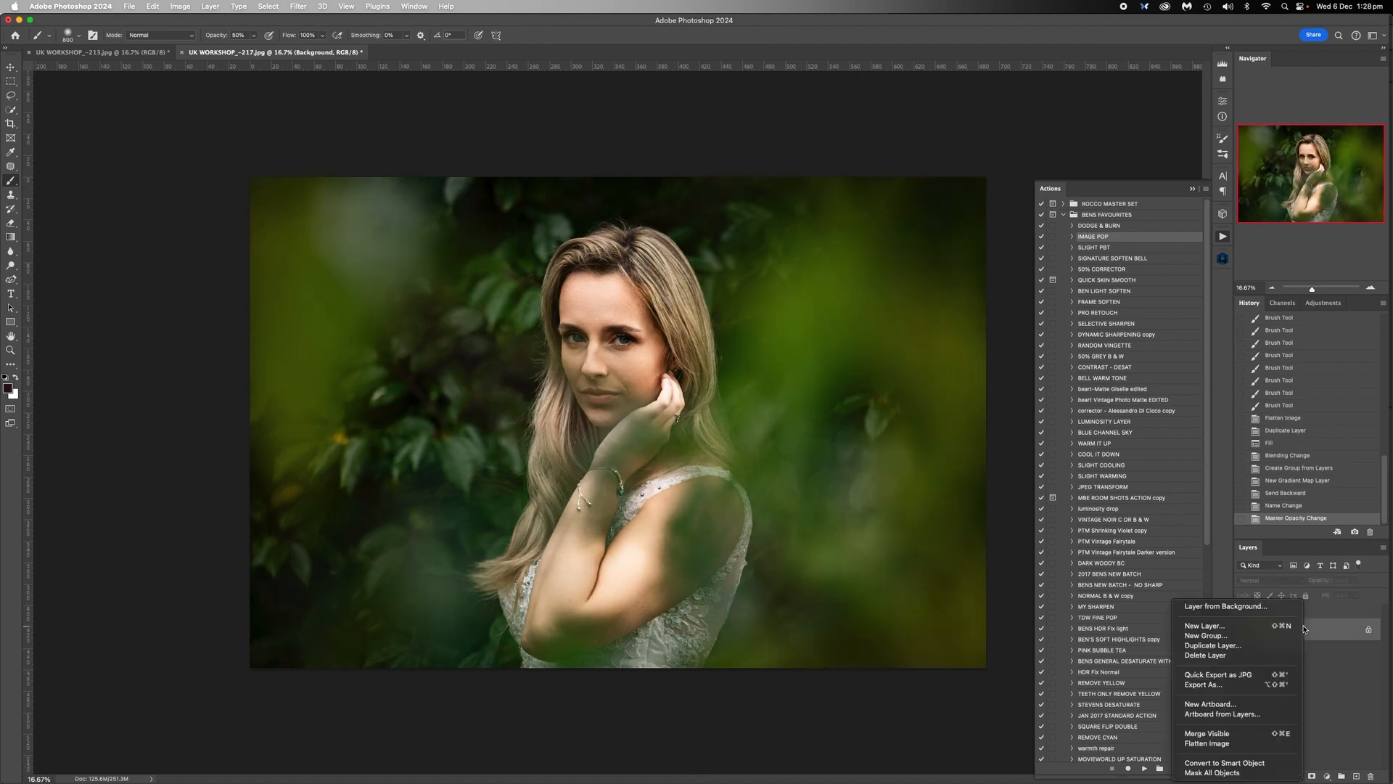
left_click(1236, 746)
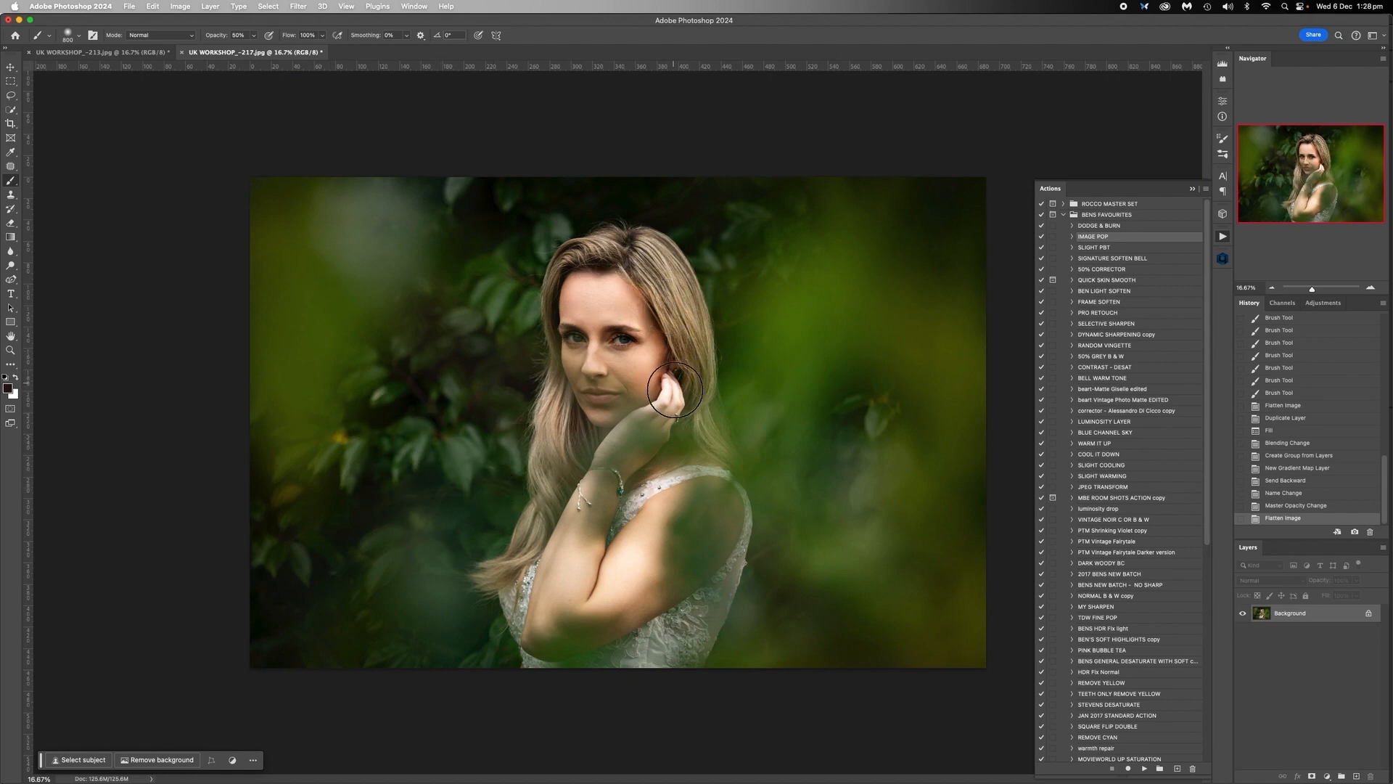
Outline the bright skin areas on the hand and the forearm with the Lasso tool, and clear the selection.
key("l")
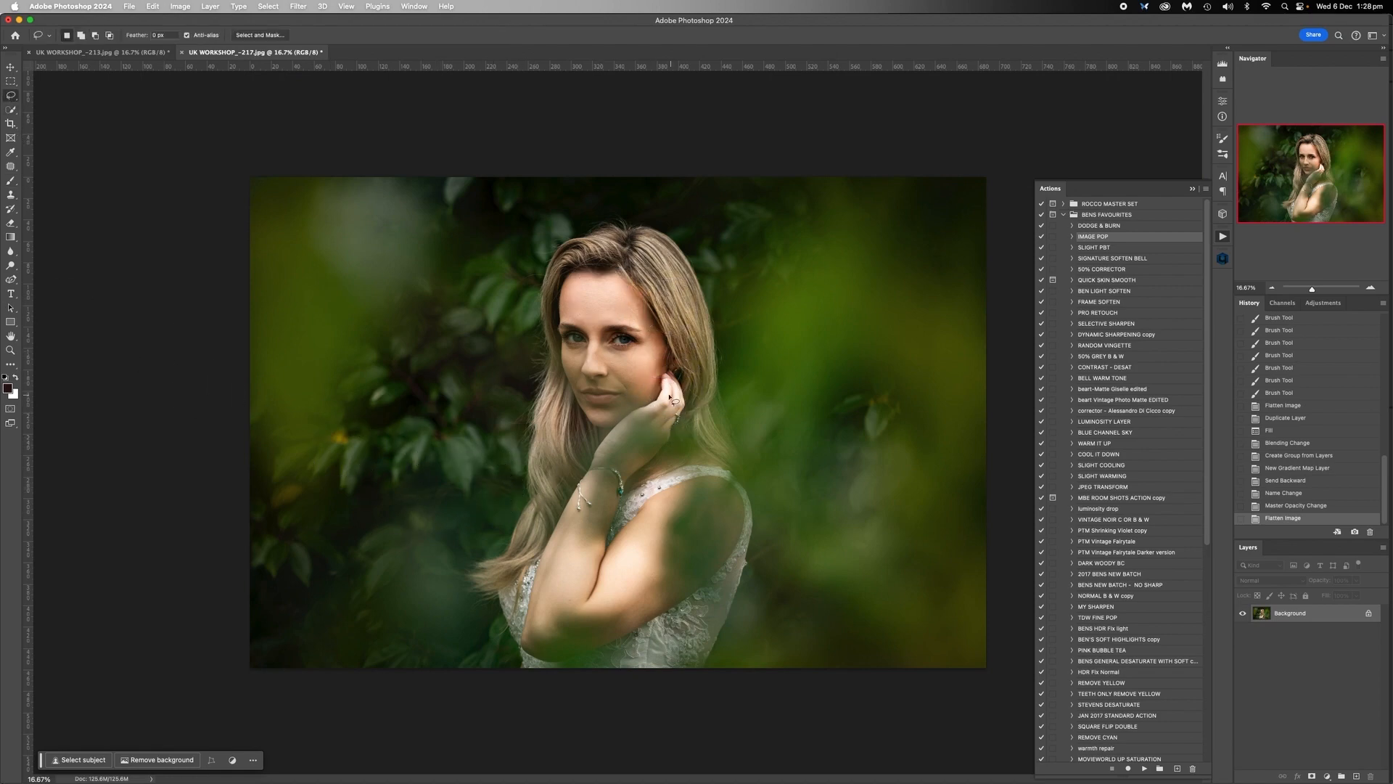
mouse_move(675, 378)
left_mouse_down()
mouse_move(640, 414)
mouse_move(695, 423)
mouse_move(688, 380)
mouse_move(640, 399)
left_mouse_up()
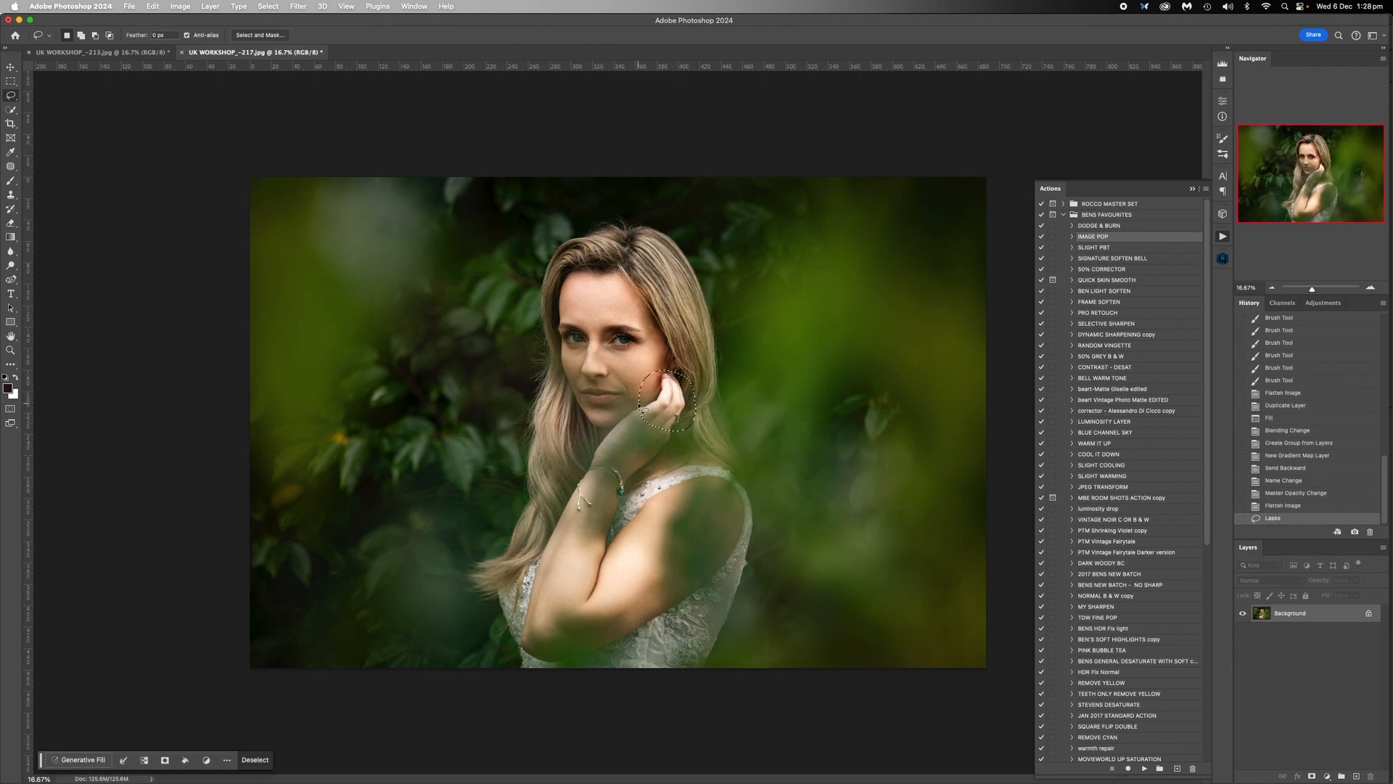
mouse_move(606, 550)
left_mouse_down()
mouse_move(571, 578)
mouse_move(637, 613)
mouse_move(691, 513)
mouse_move(576, 528)
mouse_move(548, 563)
left_mouse_up()
left_click(765, 558)
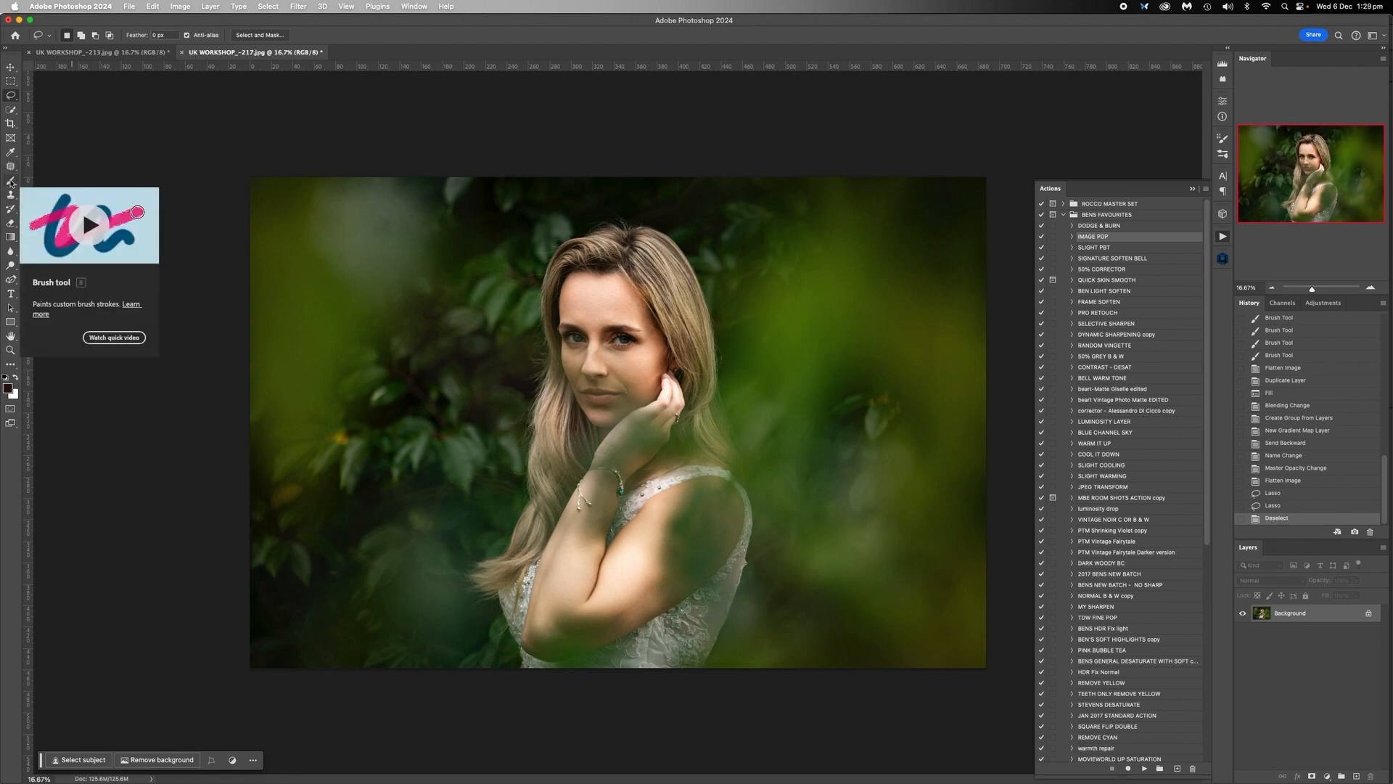
Set up the Brush tool with the Darken blending mode and 18% opacity.
left_click(11, 182)
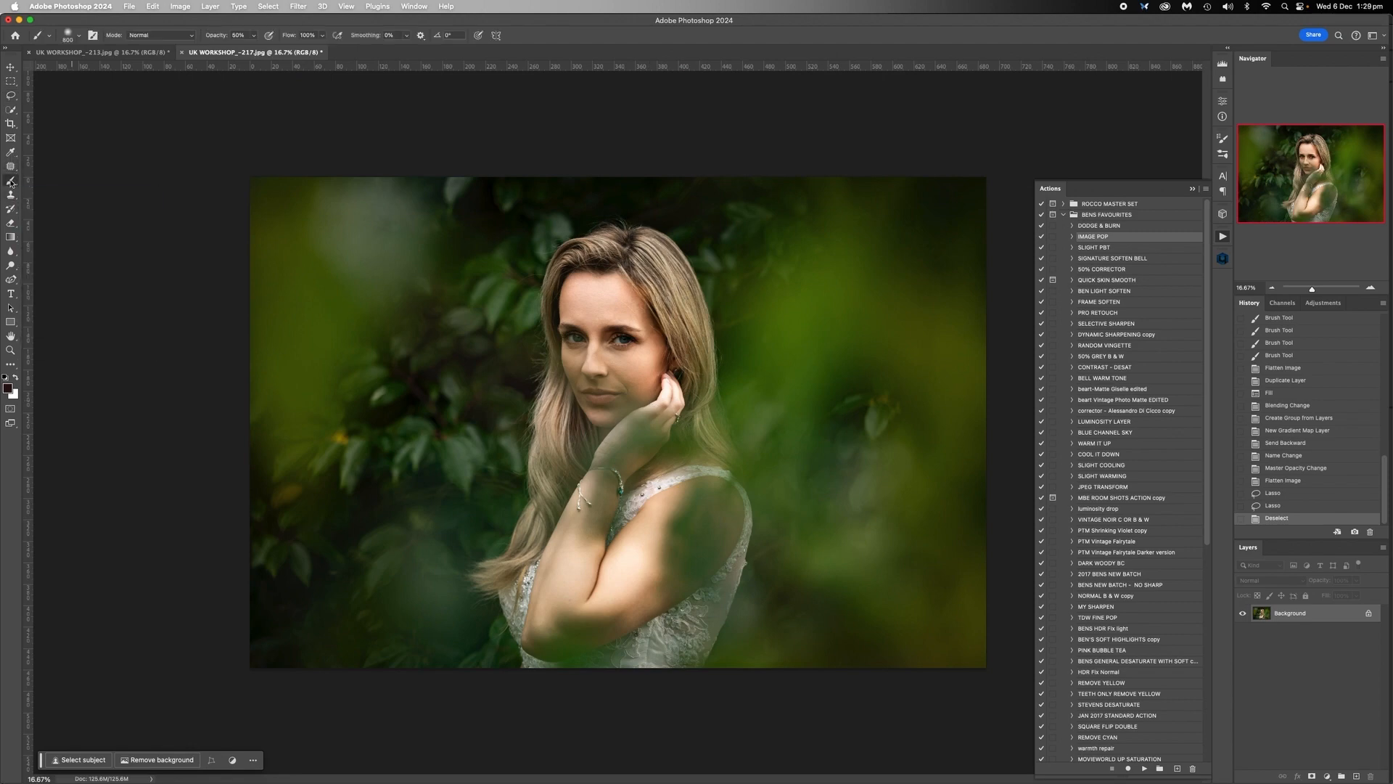
left_click(192, 35)
left_click(158, 95)
left_click(254, 36)
Duplicate the Background layer, add a layer mask to the copy and make the copy's image content active for painting.
left_click_drag(1296, 615, 1357, 775)
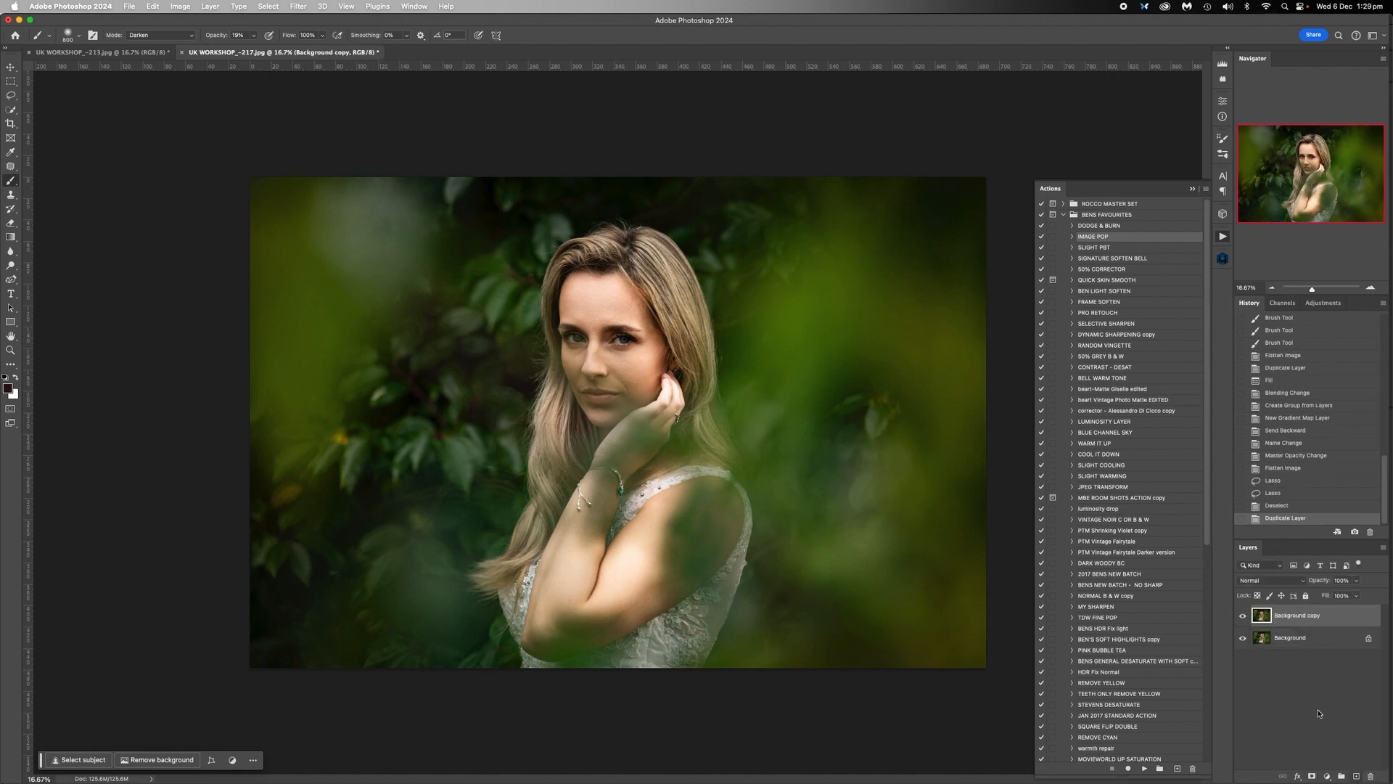
left_click(1312, 777)
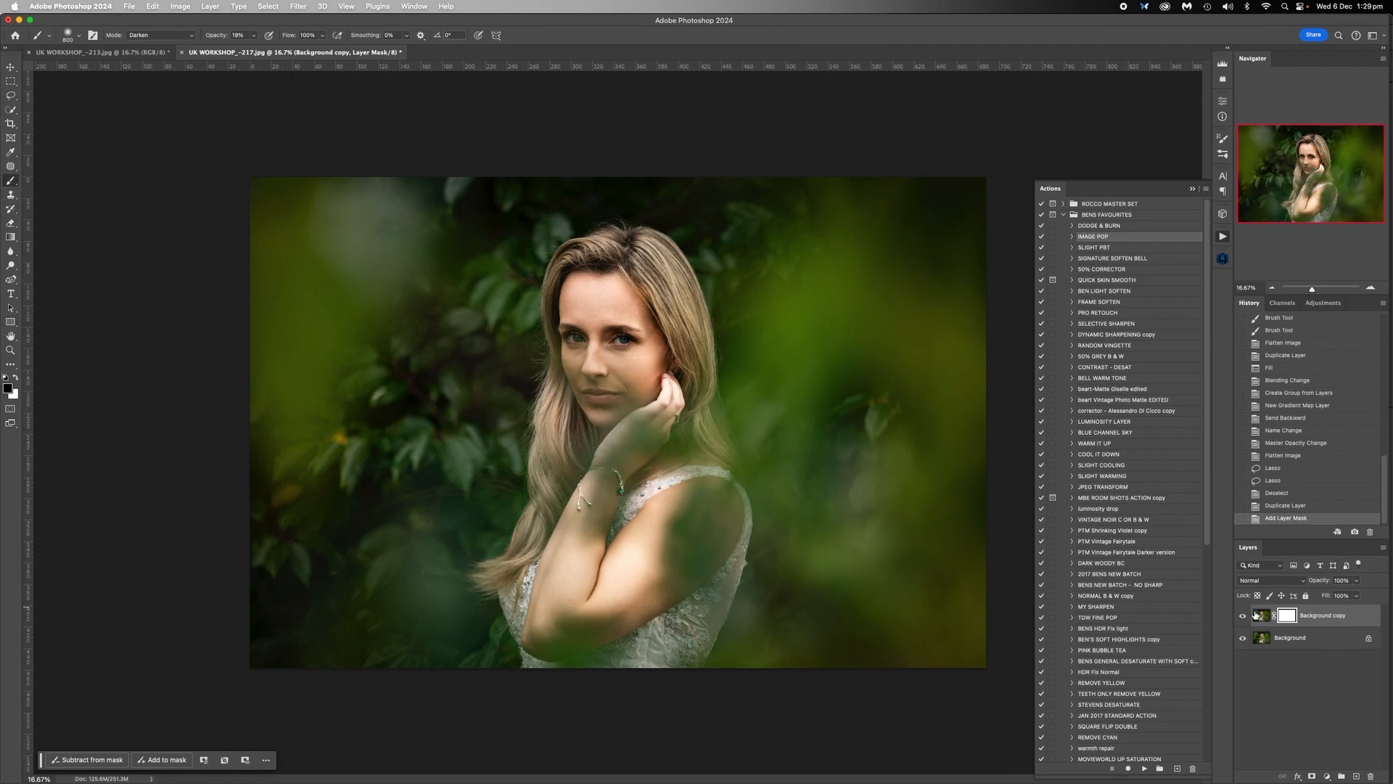
left_click(1258, 616)
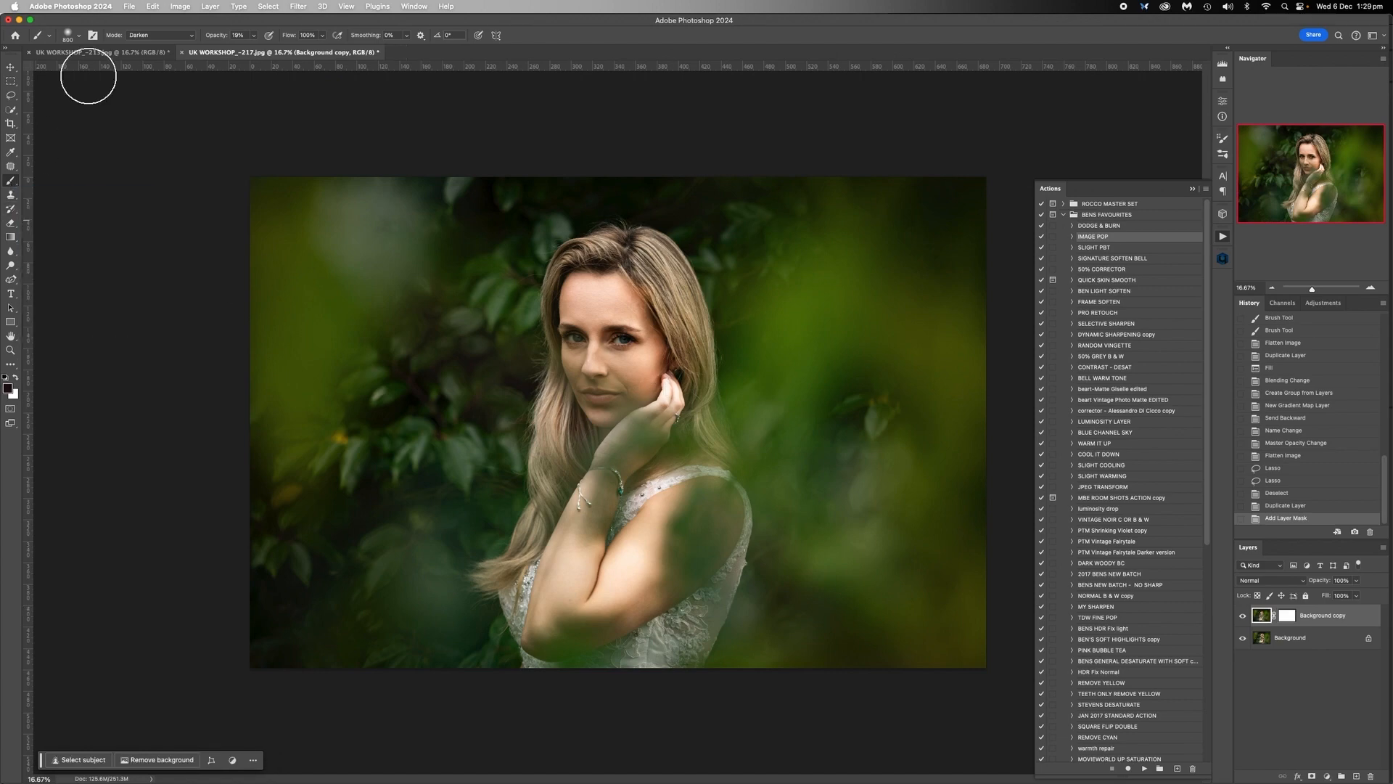
Sample a skin tone beside the fingertips as the foreground colour and inspect it in the Color Picker.
left_click(16, 376)
left_click(1372, 289)
left_click(1372, 288)
left_click(1371, 288)
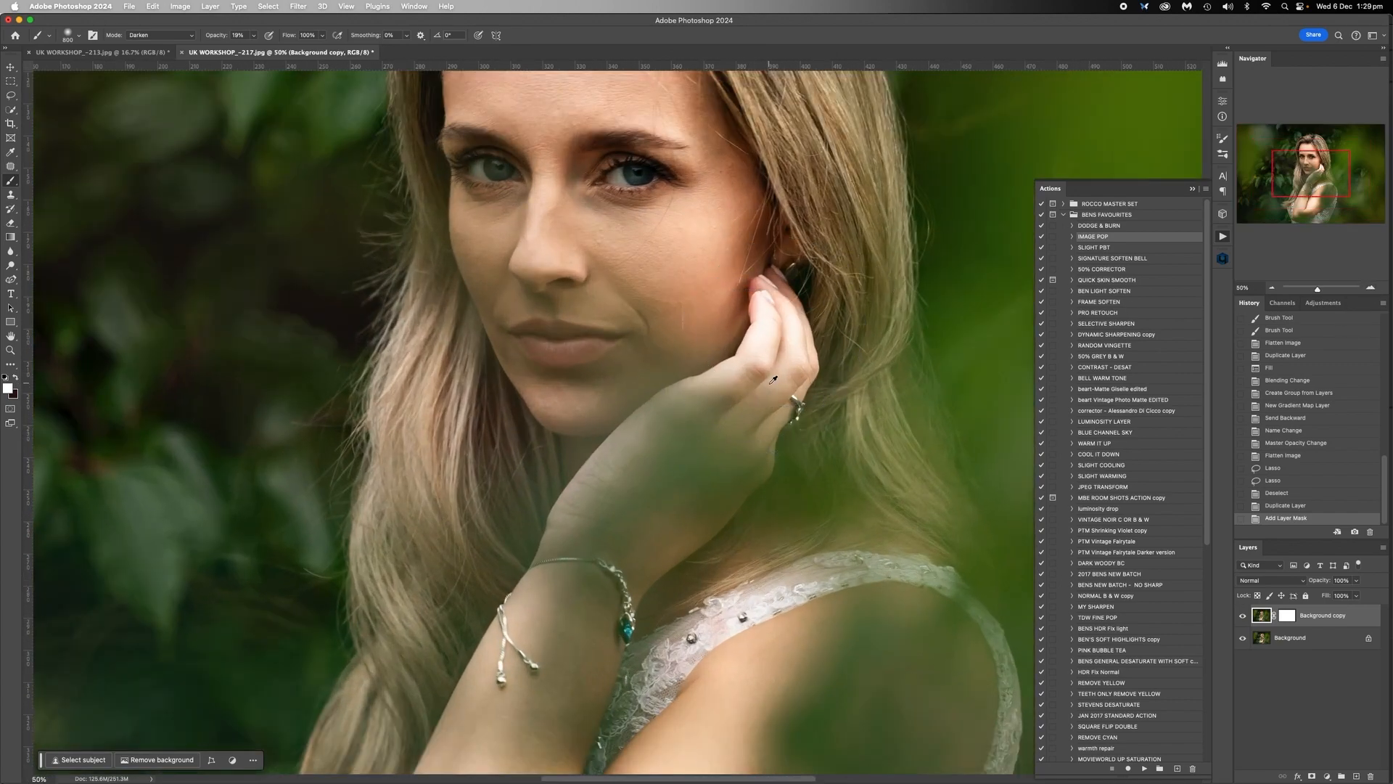
left_click(791, 286, "alt")
left_click(8, 390)
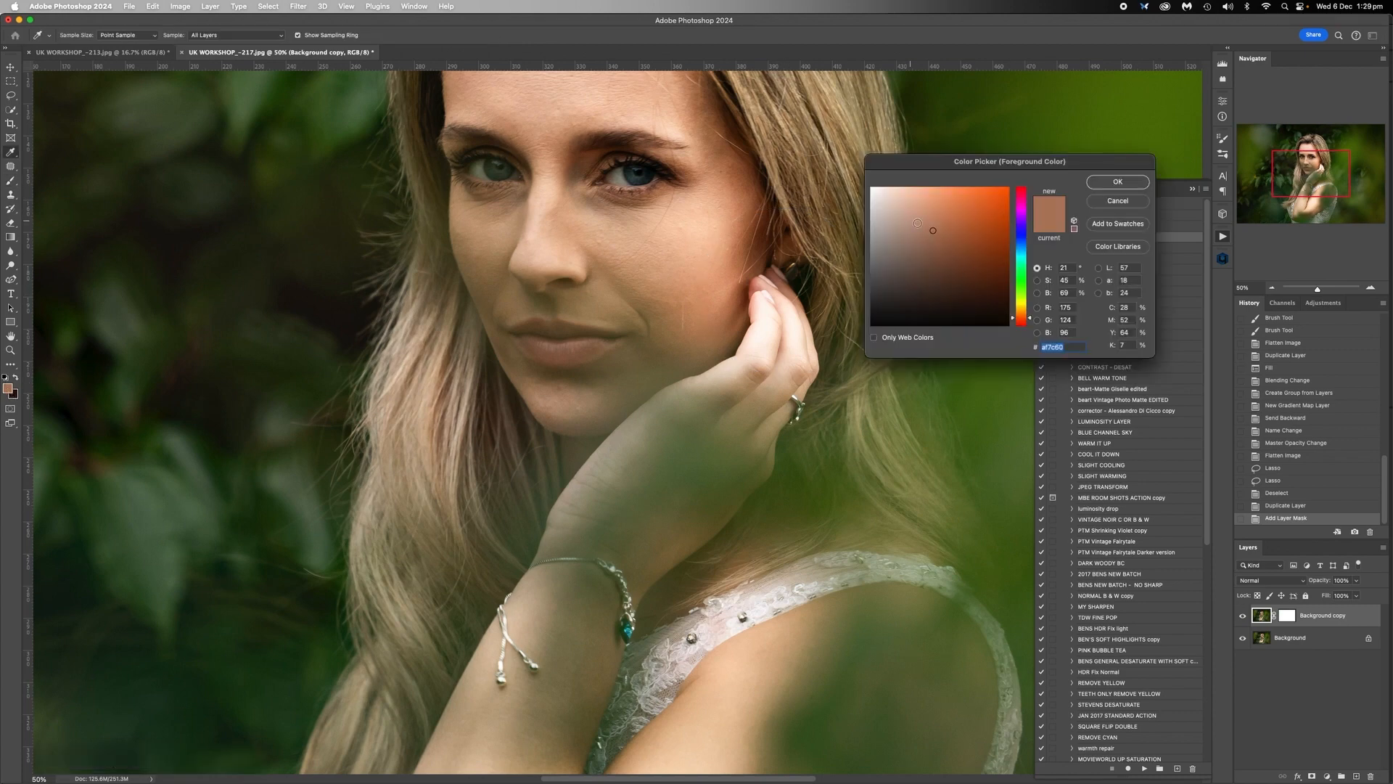
left_click(1118, 182)
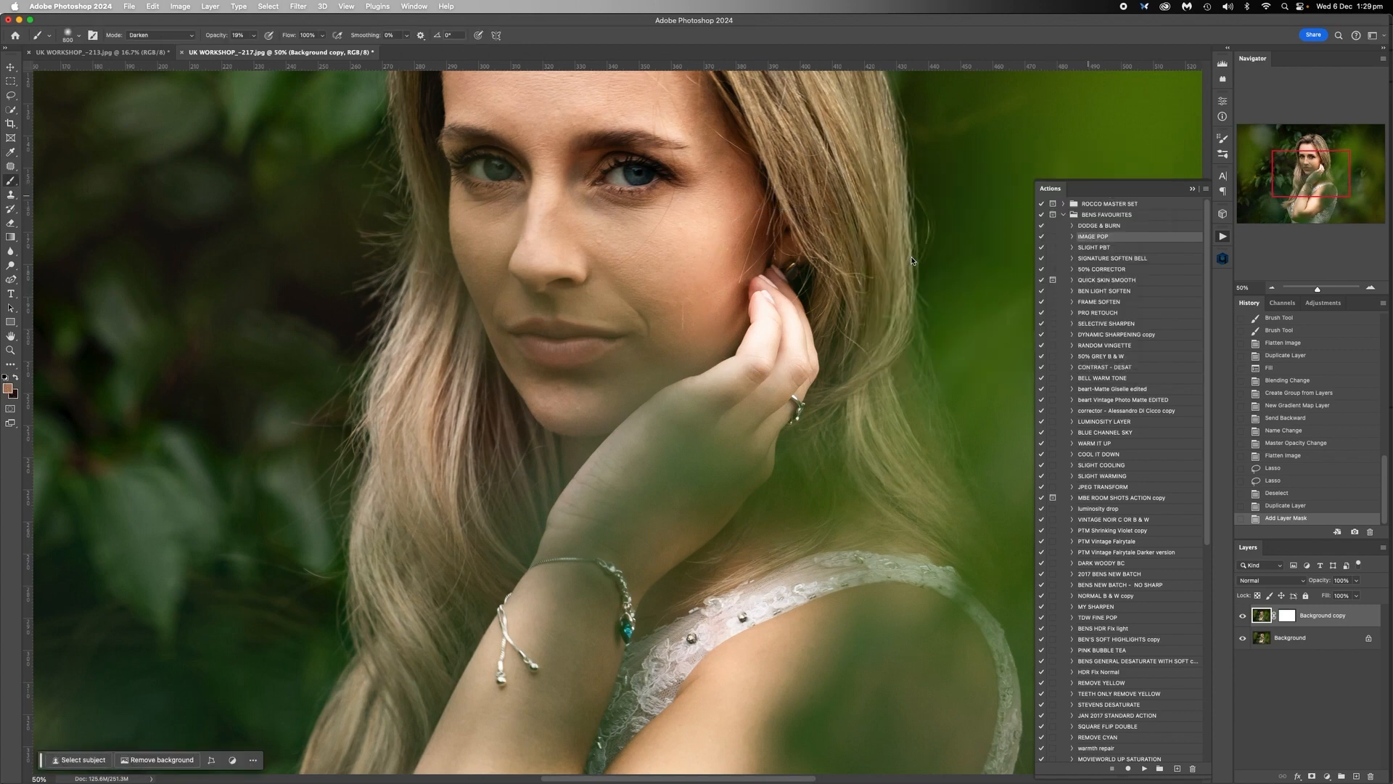
Sample a skin tone from the fingers and paint over the bright fingers and knuckles with a smaller brush.
left_click(782, 293, "alt")
key("bracketleft")
key("bracketleft")
mouse_move(762, 319)
left_mouse_down()
mouse_move(757, 344)
mouse_move(790, 361)
mouse_move(732, 366)
mouse_move(788, 370)
mouse_move(762, 352)
mouse_move(790, 364)
mouse_move(749, 386)
mouse_move(779, 412)
left_mouse_up()
Resample a lighter finger tone and darken the remaining finger highlights with a much finer brush.
left_click(775, 327, "alt")
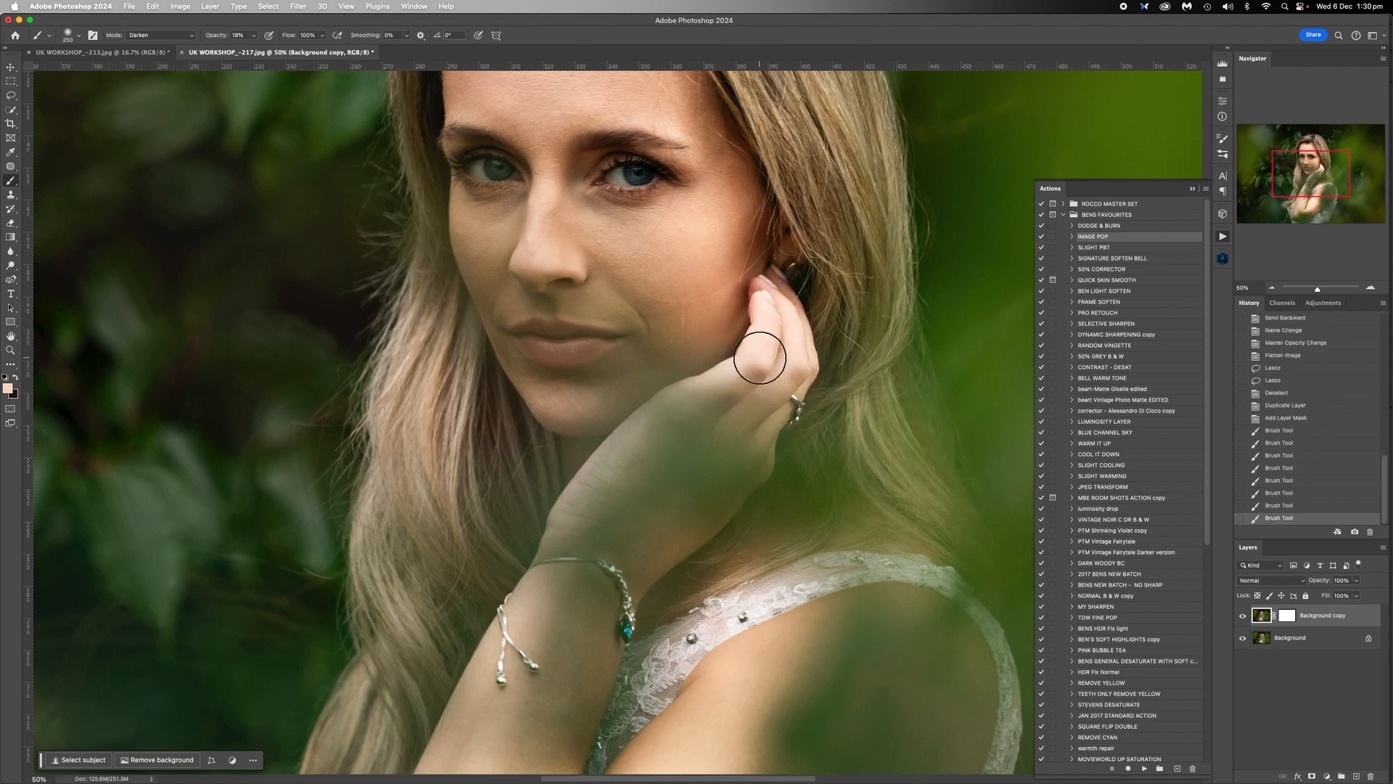
key("bracketleft")
key("bracketleft")
key("bracketleft")
key("bracketleft")
key("bracketleft")
key("bracketright")
left_click_drag(755, 328, 789, 328)
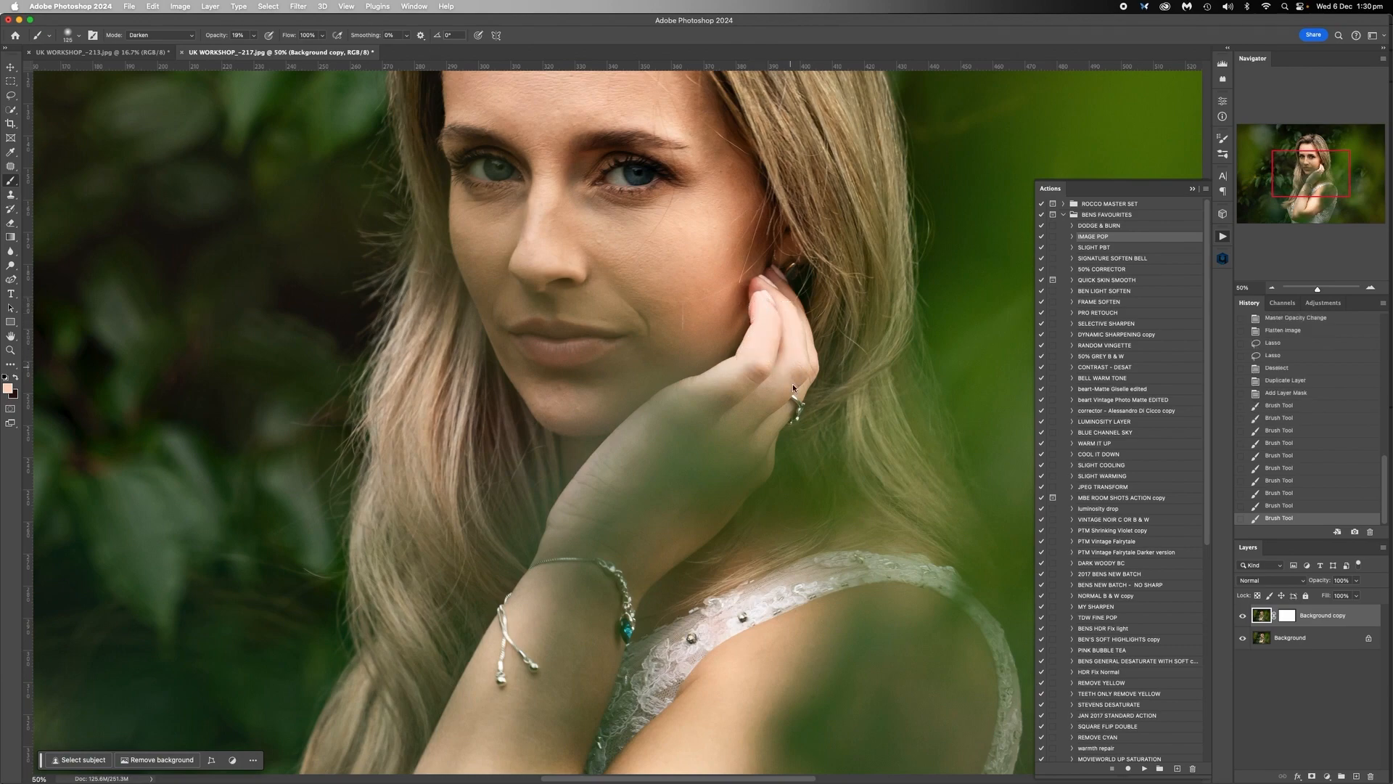
Compare the whole portrait with and without the painted Background copy layer.
left_click(1272, 287)
left_click(1272, 287)
left_click(1273, 287)
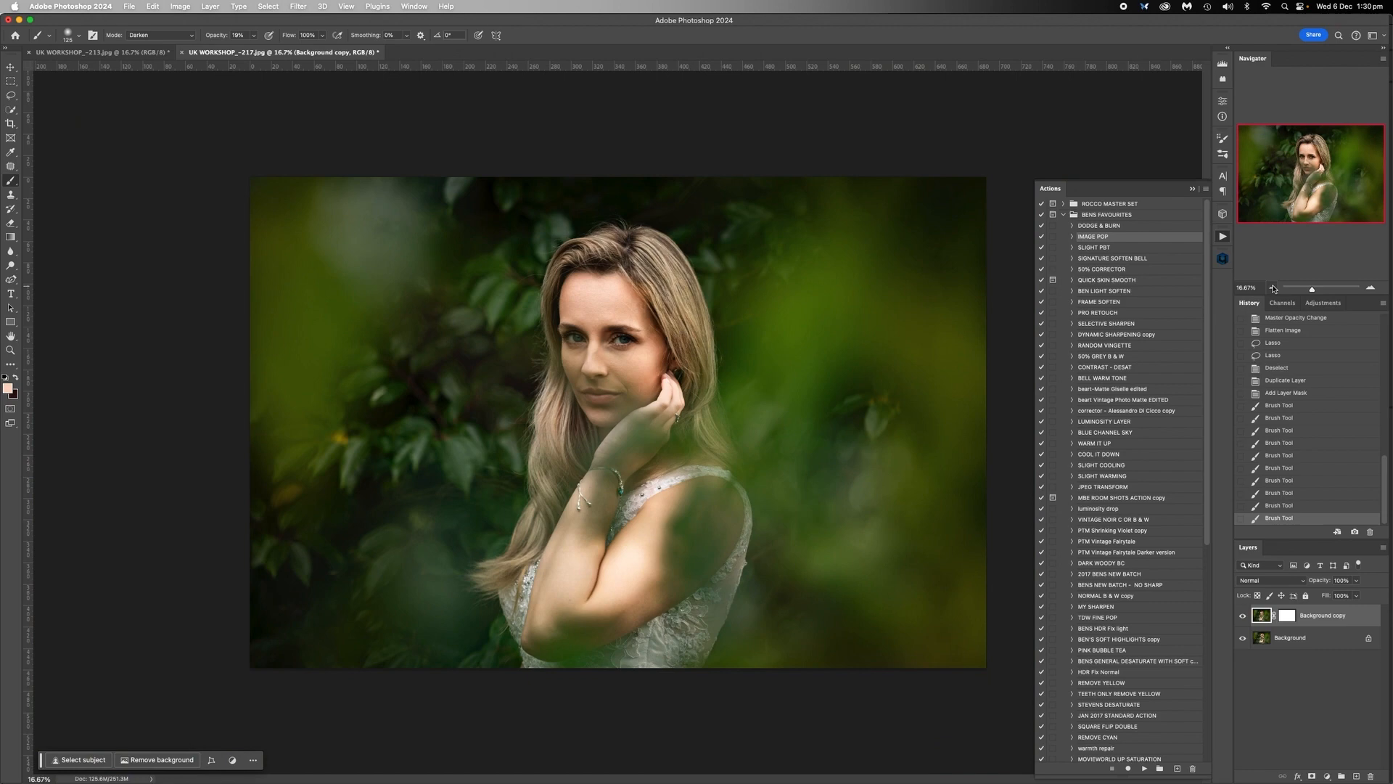
left_click(1242, 615)
left_click(1243, 615)
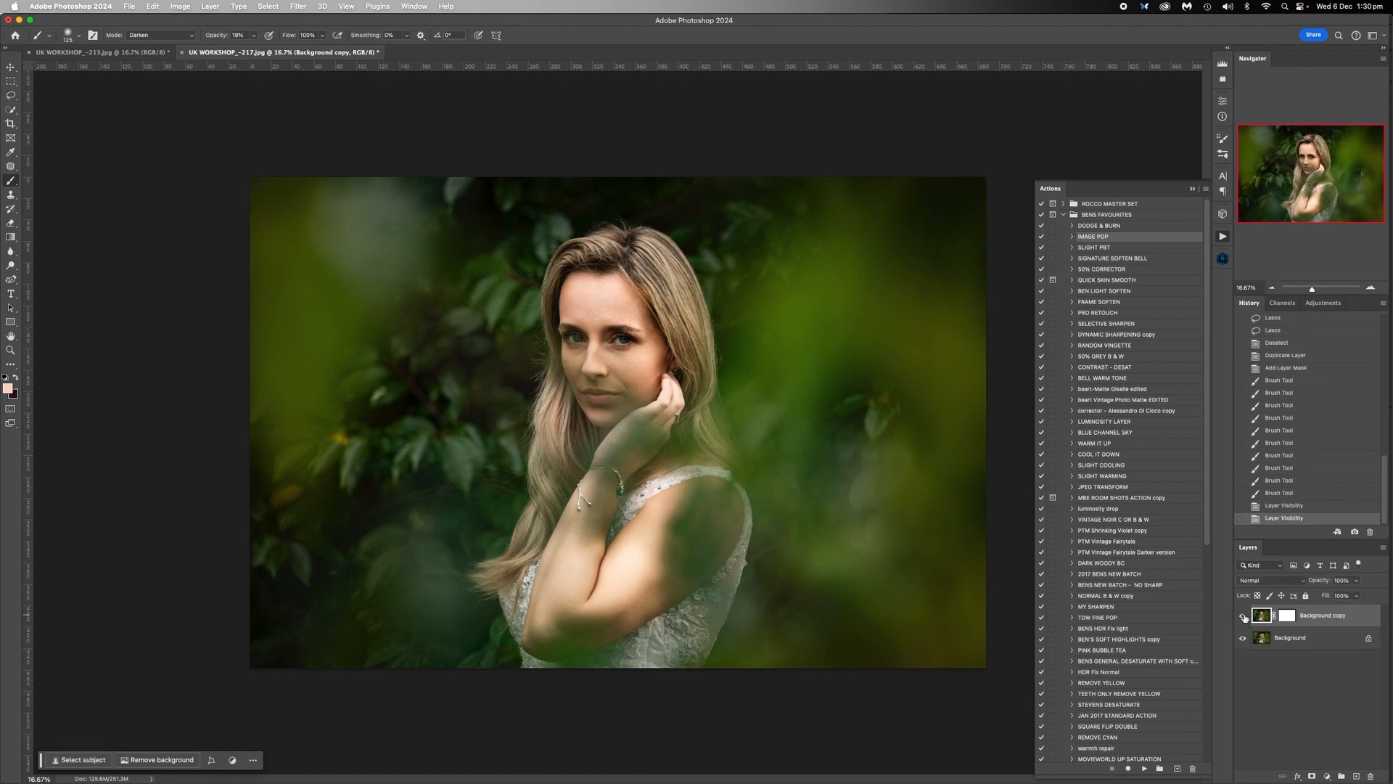
left_click(1242, 616)
left_click(1242, 615)
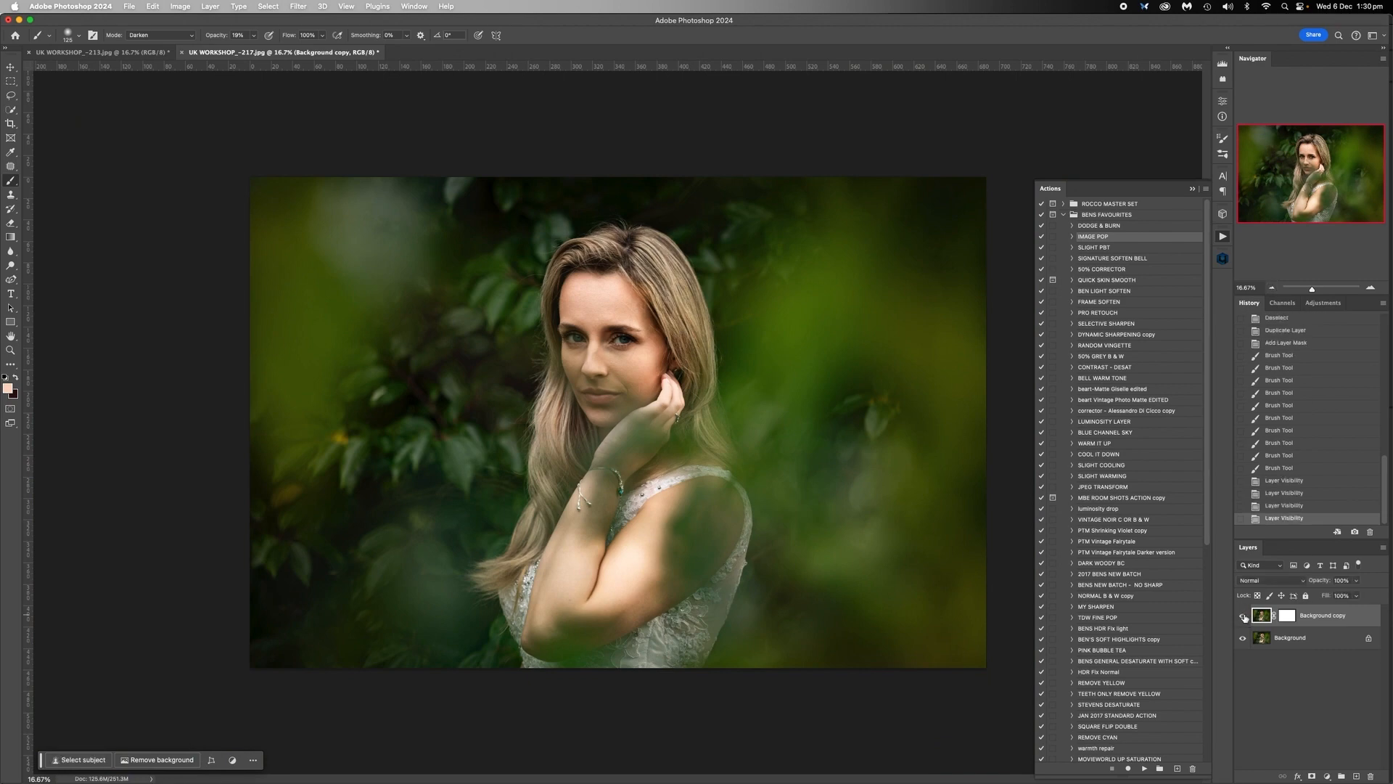
Sample the arm's skin tone and paint over the bright highlights on the forearm and upper arm with a larger brush.
key("bracketright")
key("bracketright")
key("bracketright")
key("bracketright")
key("bracketright")
key("bracketright")
left_click(650, 570, "alt")
key("bracketright")
key("bracketright")
key("bracketright")
left_click(630, 564)
left_click(629, 564)
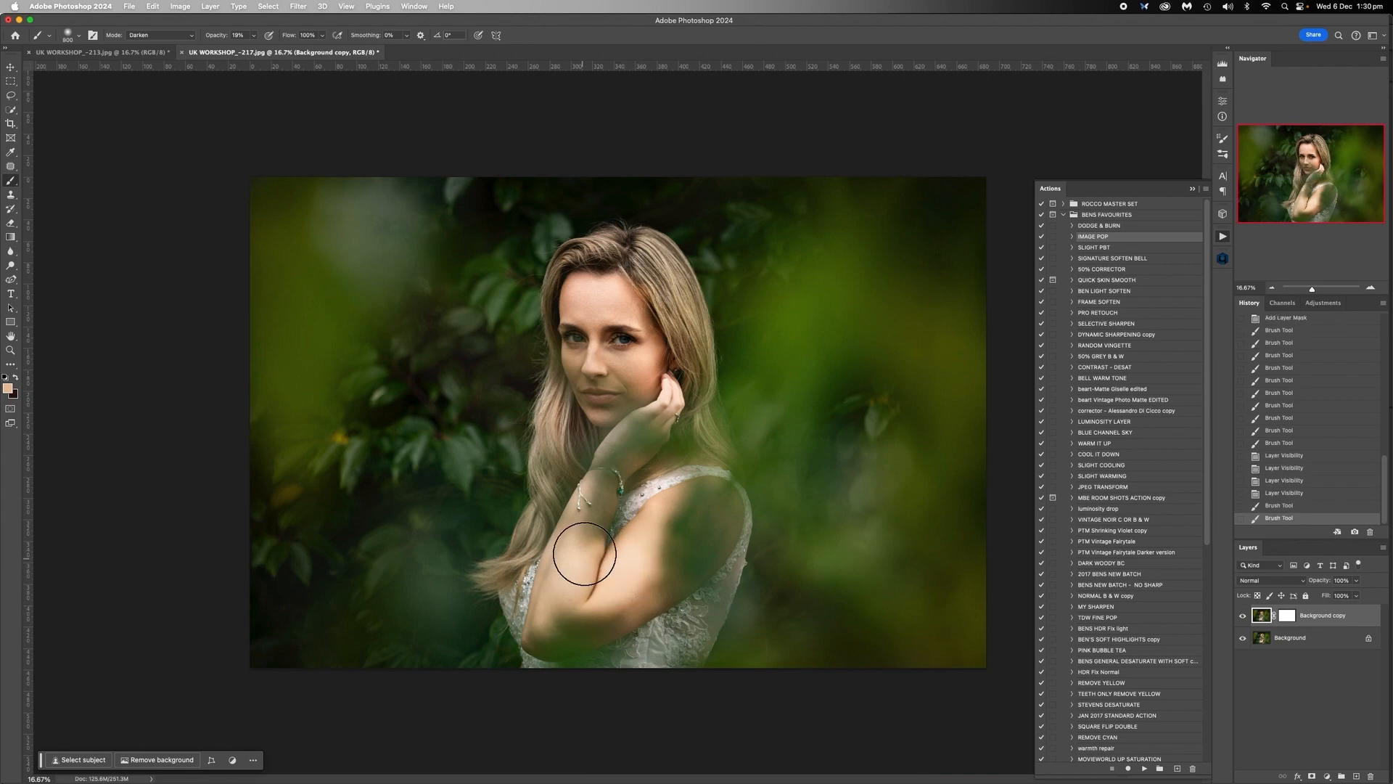
left_click_drag(585, 554, 558, 586)
left_click(625, 560)
left_click(581, 542)
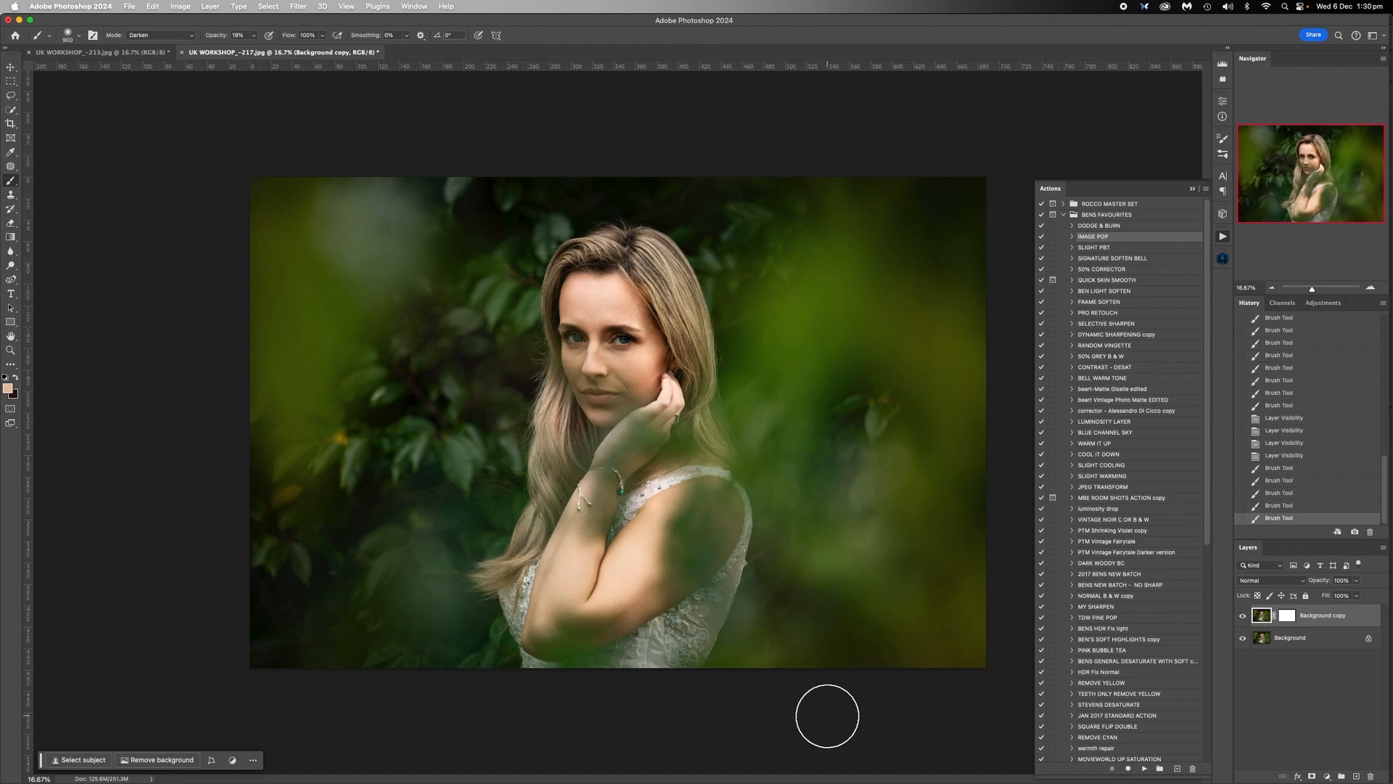
Examine the darkened highlights on the hand, forearm and upper arm up close and in the whole portrait.
left_click(1370, 288)
left_click(1370, 288)
left_click(1370, 288)
scroll(643, 446, "down", 5)
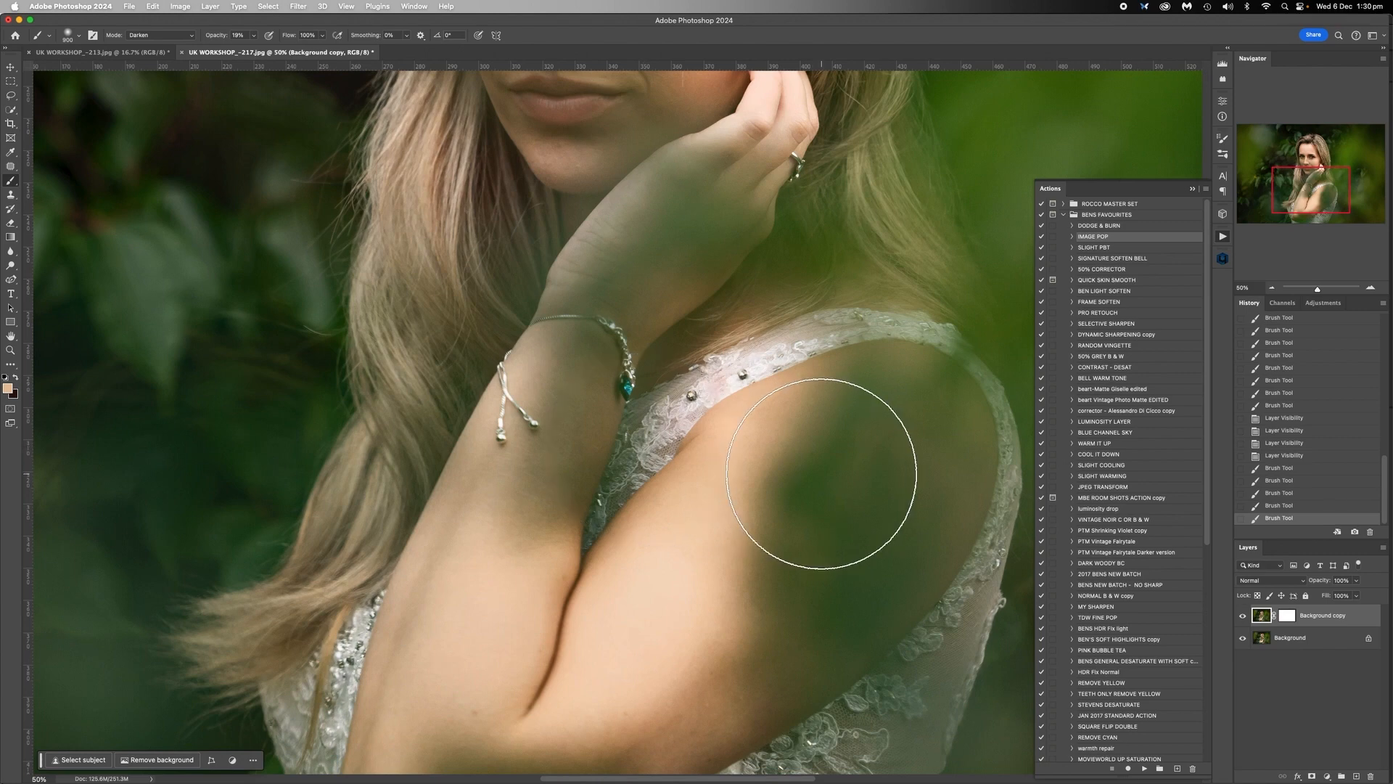
scroll(821, 473, "down", 3)
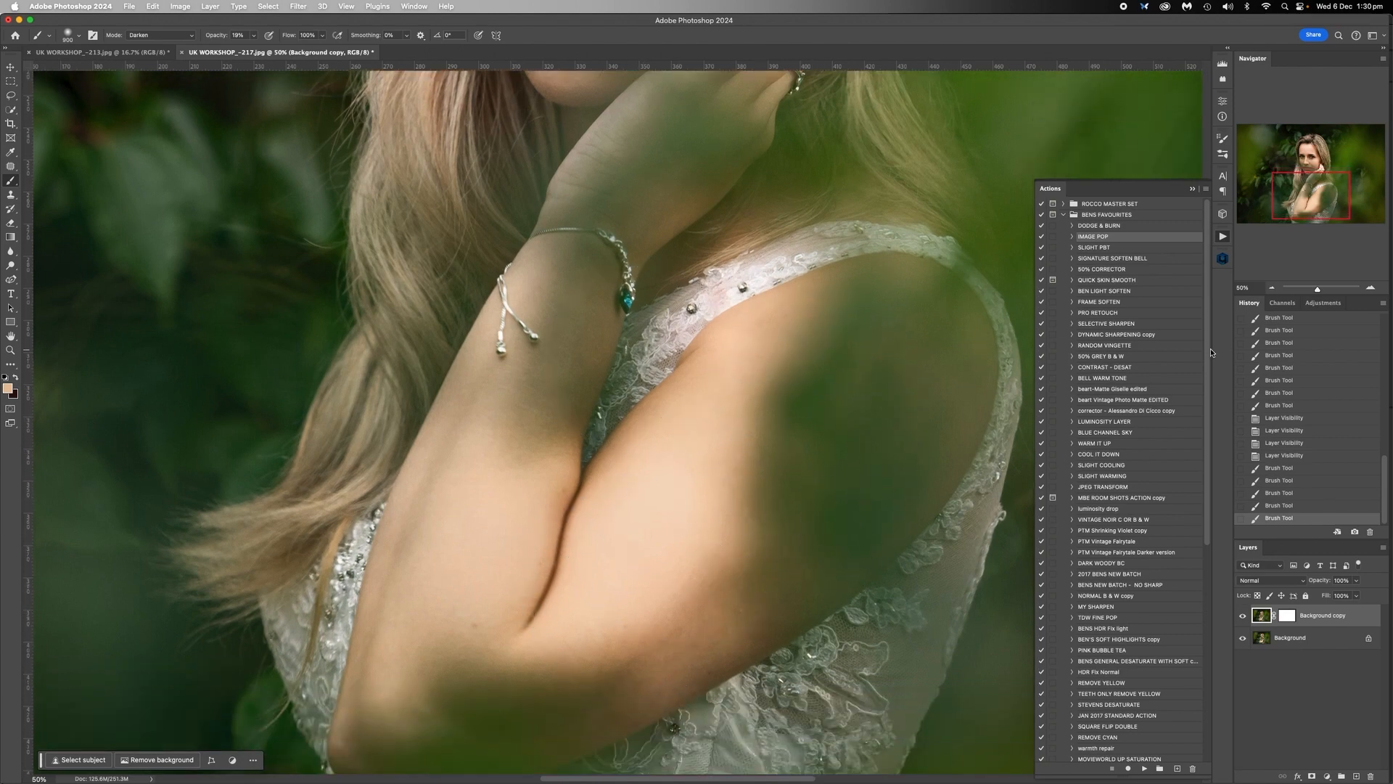
left_click(1272, 288)
left_click(1271, 288)
left_click(1271, 288)
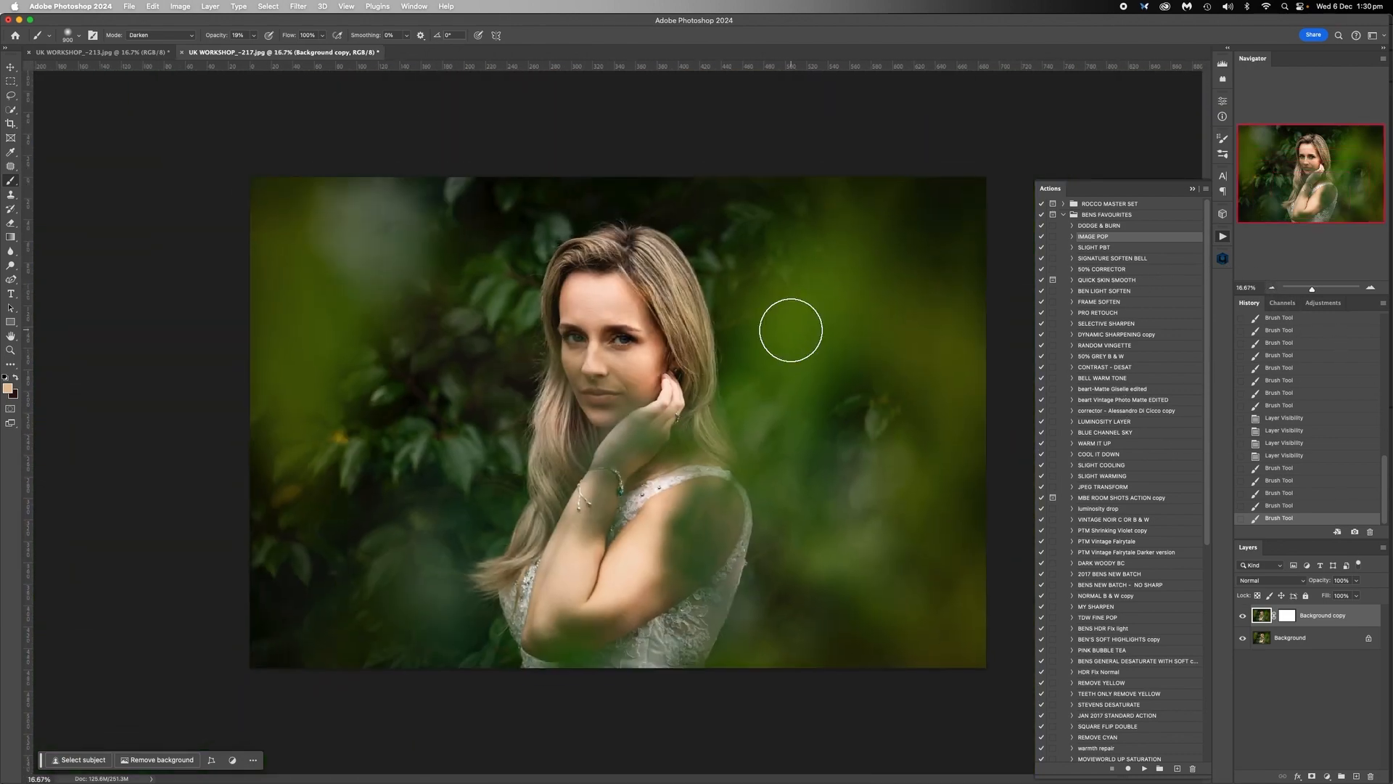
Flatten the layers of UK WORKSHOP_-217.jpg into a single Background.
right_click(1296, 641)
left_click(1234, 747)
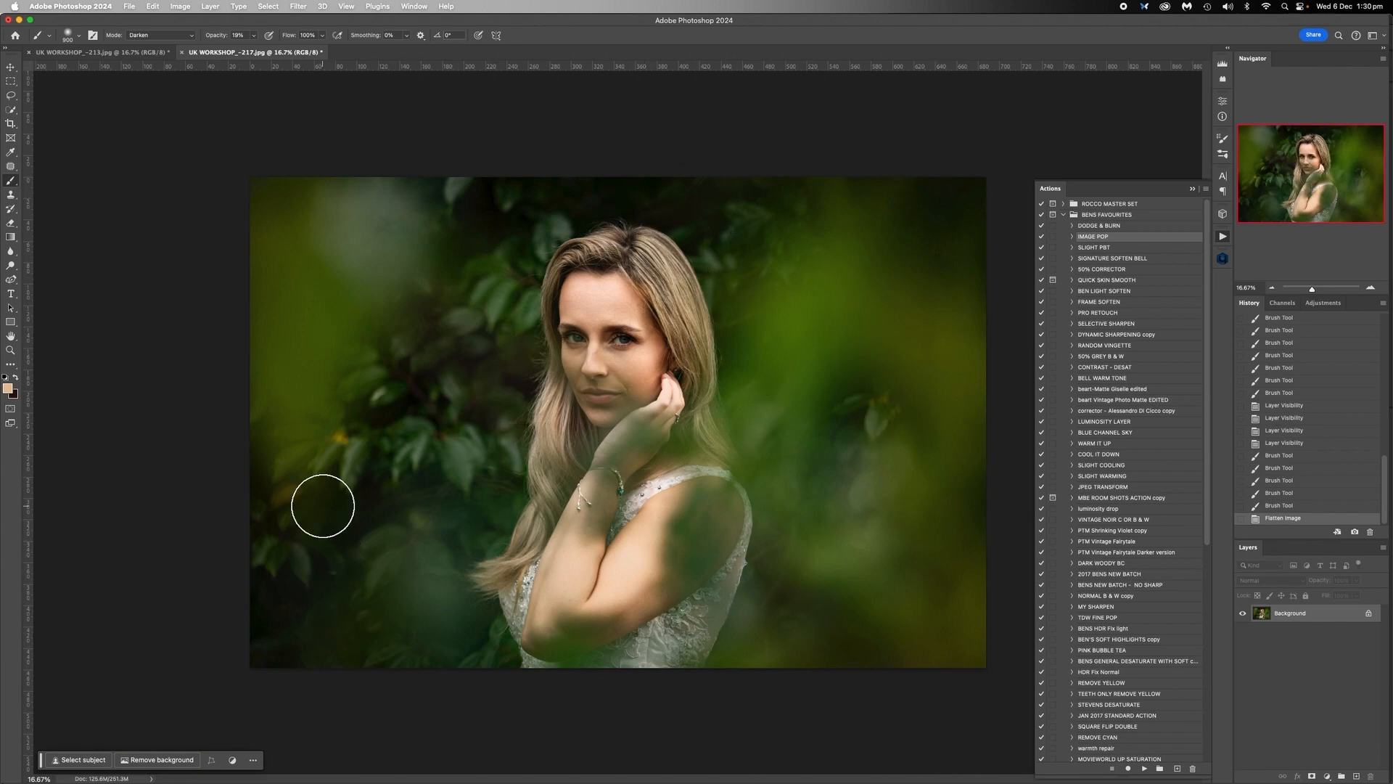
Bring up UK WORKSHOP_-213.jpg, sample the arm's skin tone and darken the highlights on the shoulder and upper arm.
left_click(139, 50)
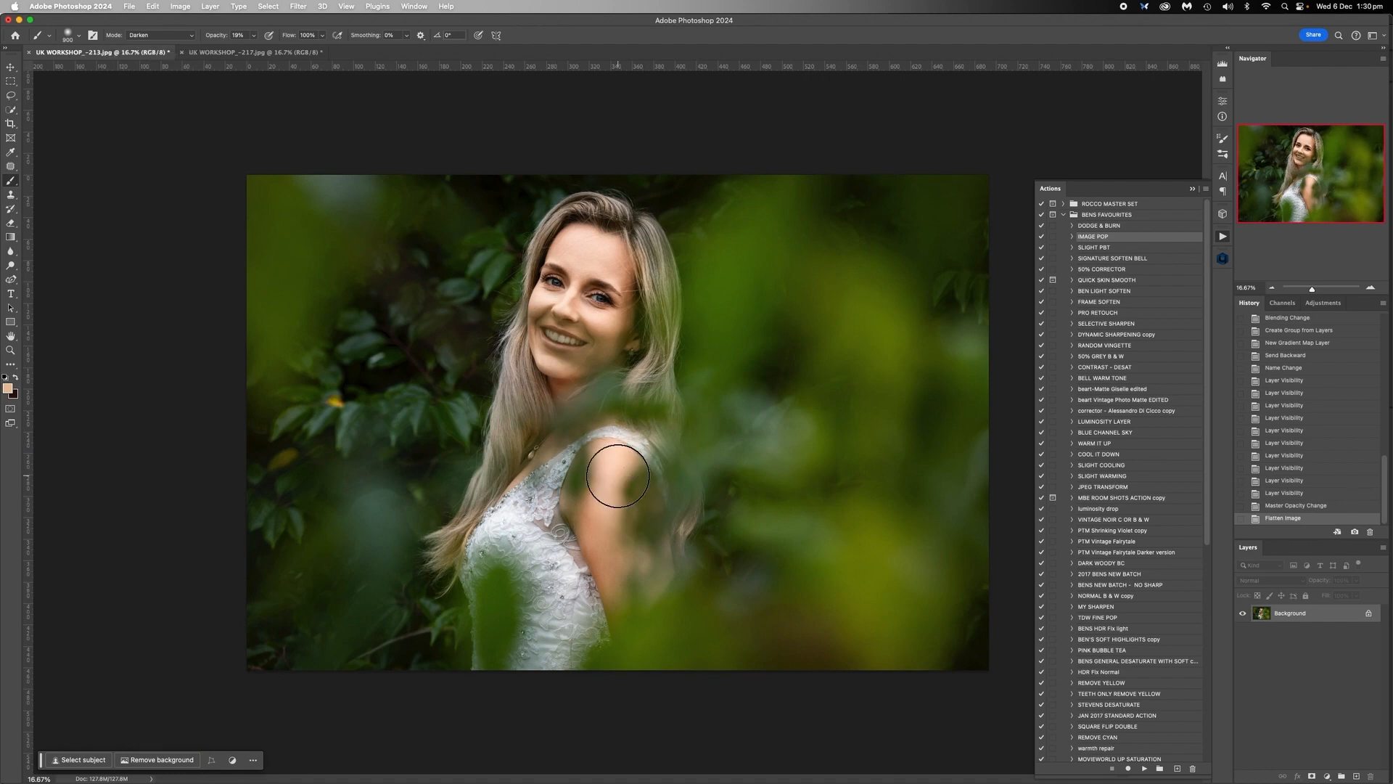
left_click(603, 529, "alt")
left_click(613, 457)
left_click(613, 527)
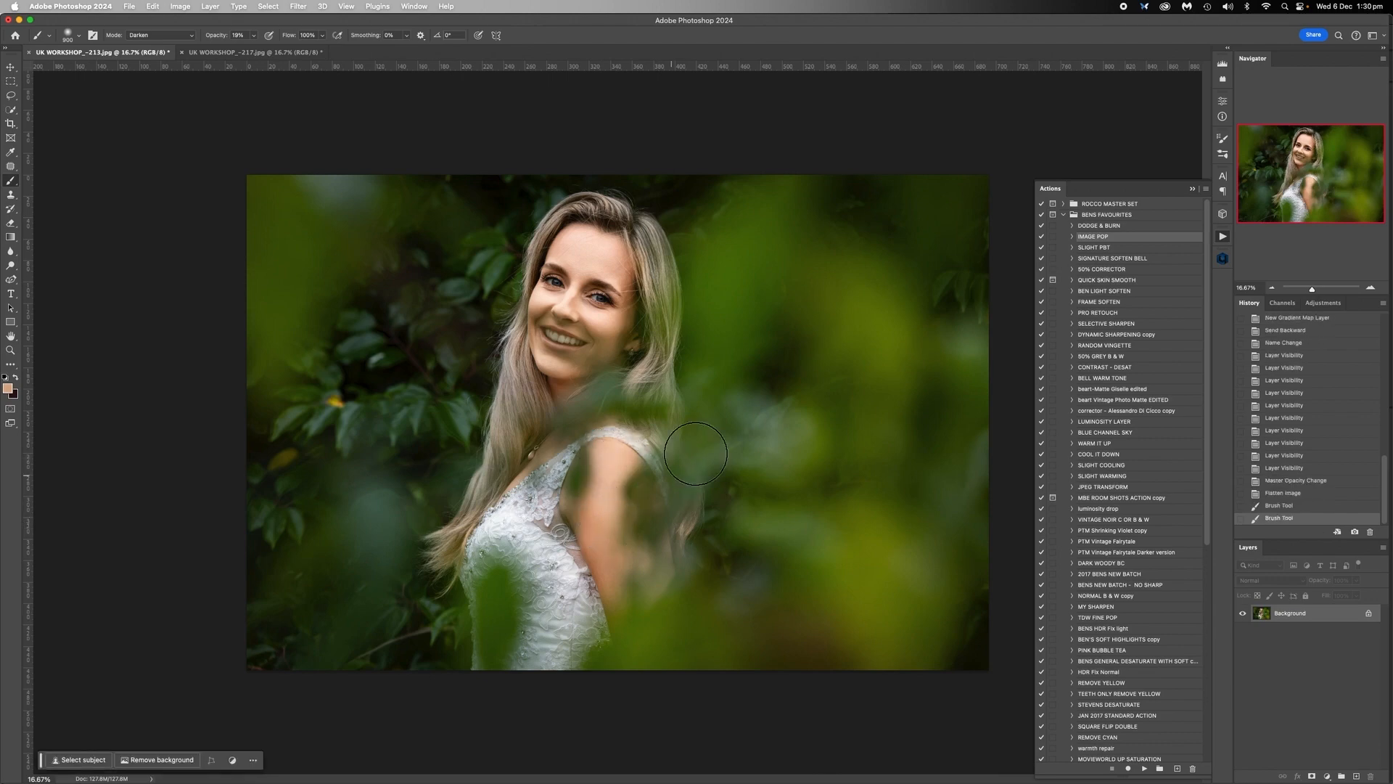
Tone down the bright highlights across the smiling woman's forehead and temple with the Darken brush.
left_click(1371, 288)
left_click(1370, 287)
left_click(1370, 287)
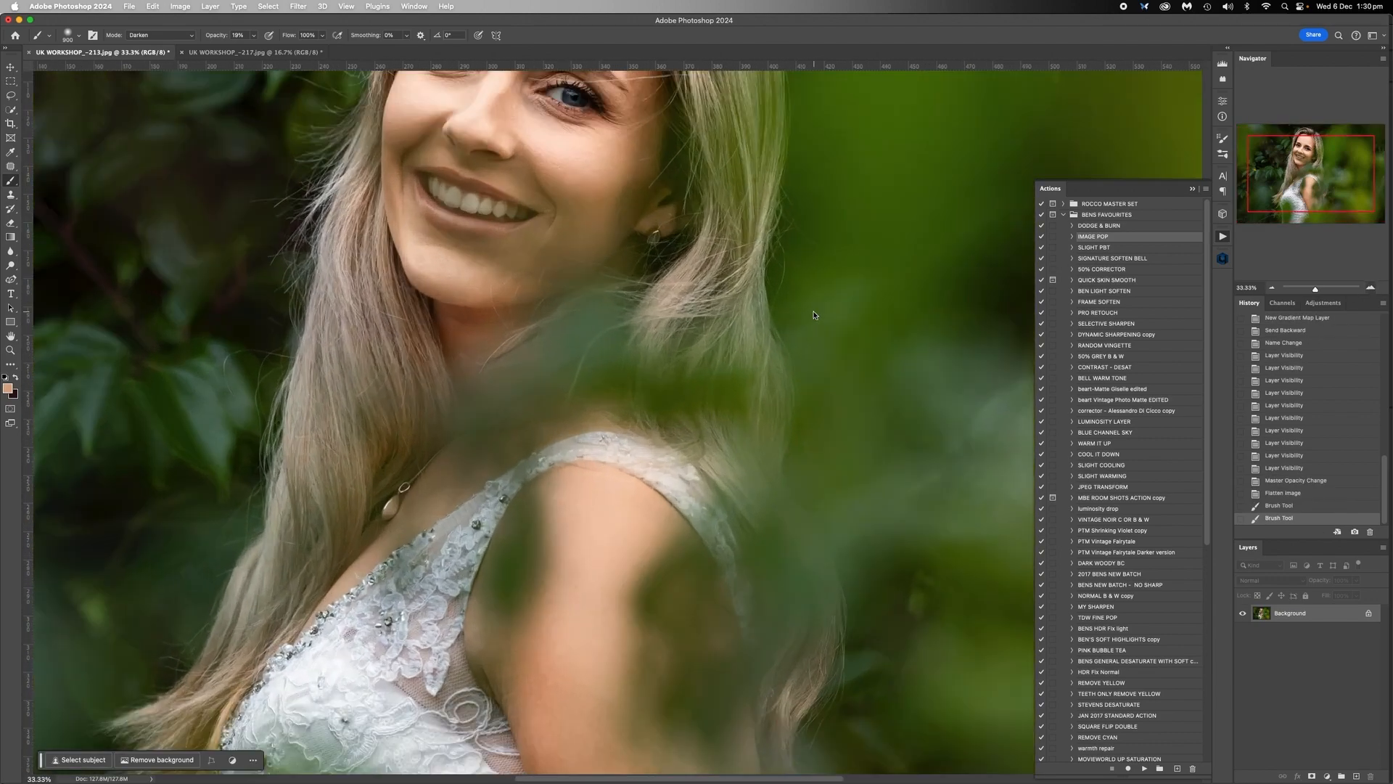
scroll(815, 312, "up", 5)
scroll(756, 357, "up", 4)
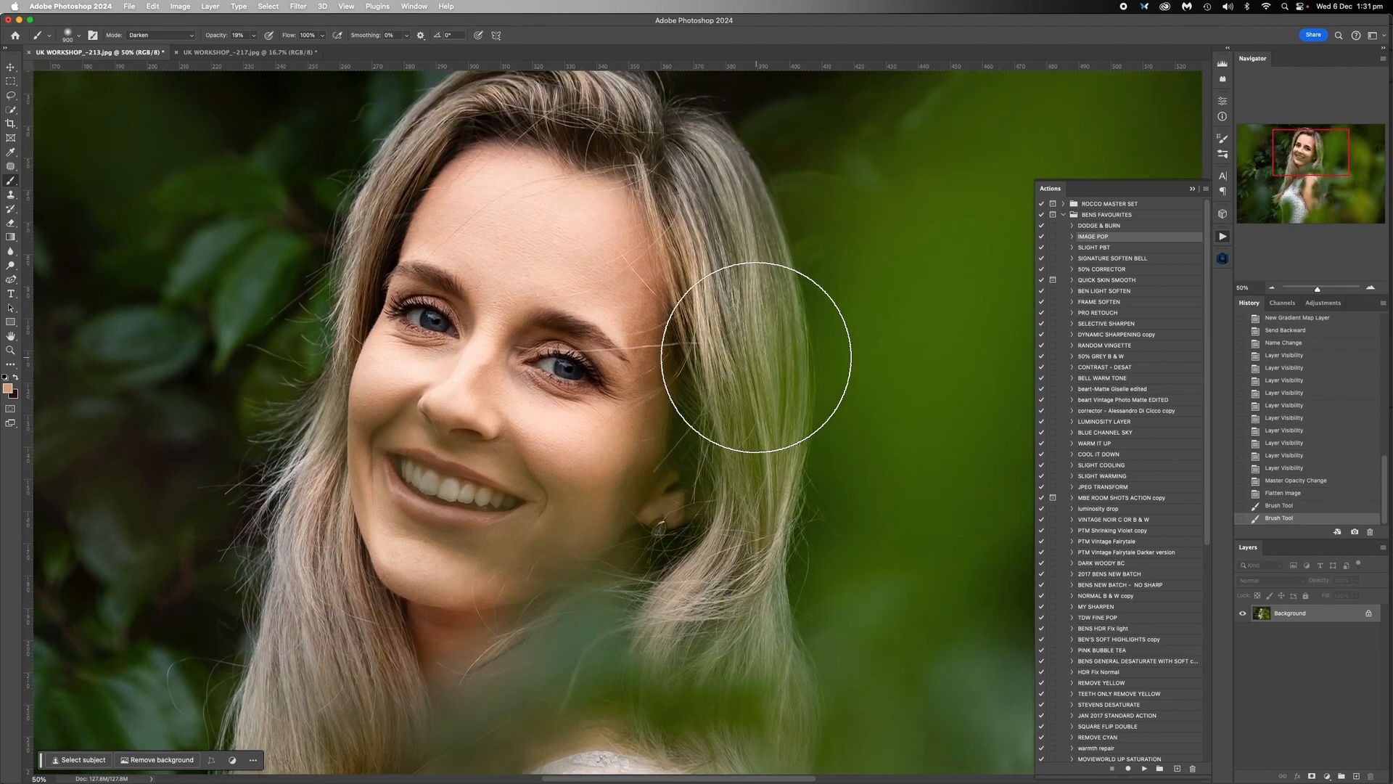
key("bracketleft")
key("bracketleft")
key("bracketleft")
key("bracketleft")
key("bracketleft")
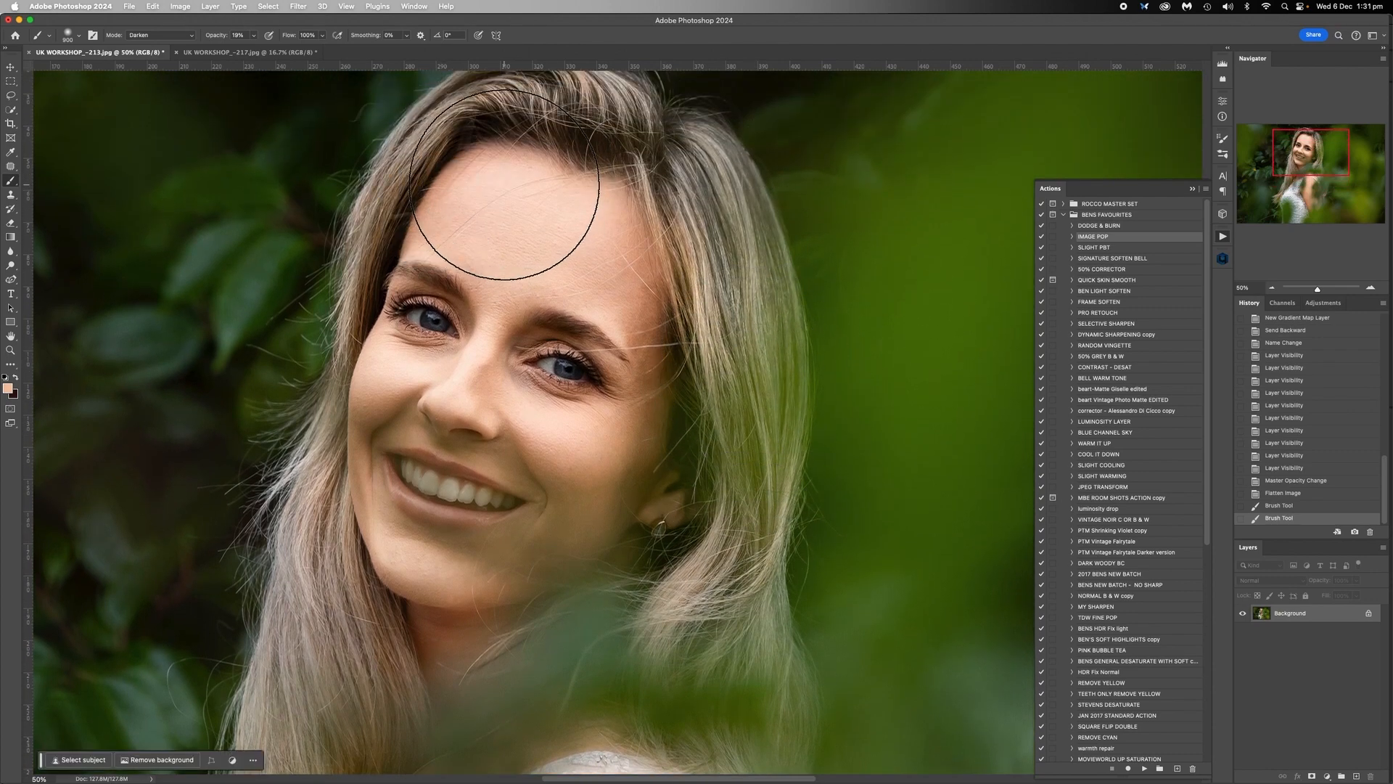
left_click_drag(499, 188, 583, 208)
left_click_drag(598, 274, 603, 316)
Paint over the remaining highlights on the nose, cheeks and forehead with a smaller Darken brush.
key("bracketleft")
key("bracketleft")
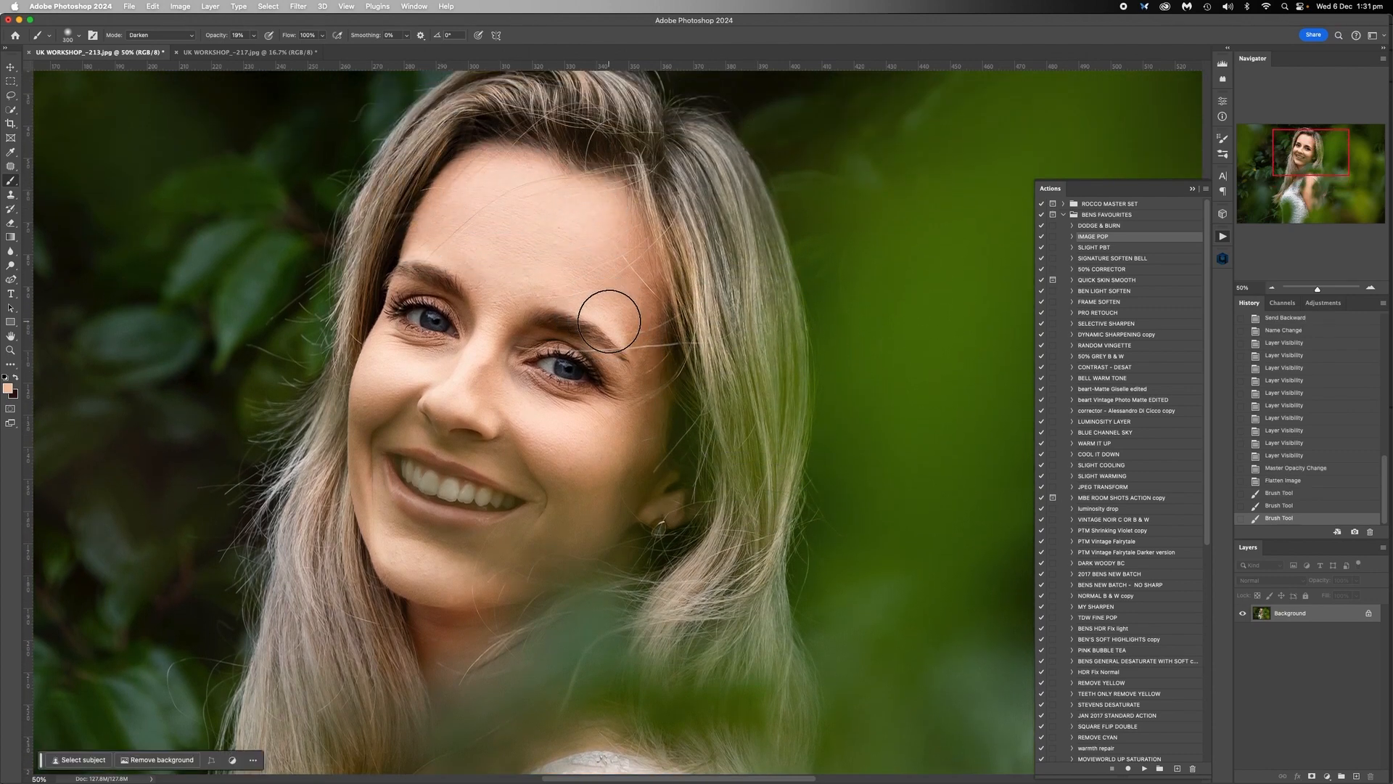
left_click_drag(471, 351, 456, 370)
left_click_drag(434, 371, 412, 380)
left_click_drag(502, 292, 460, 229)
left_click_drag(555, 236, 591, 253)
left_click_drag(548, 423, 571, 436)
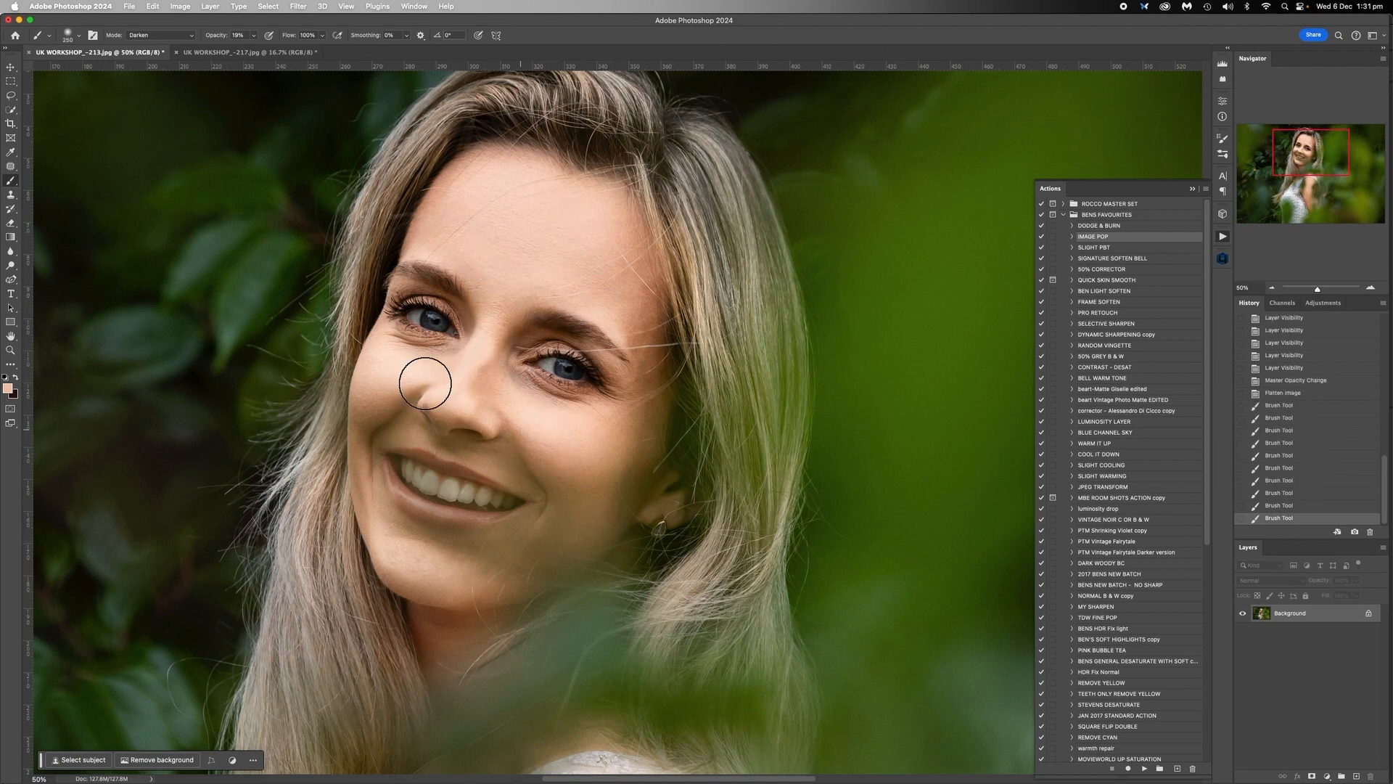
left_click_drag(426, 384, 397, 378)
Examine the skin detail at 100% in UK WORKSHOP_-213.jpg and UK WORKSHOP_-217.jpg.
left_click(1371, 288)
left_click(1371, 289)
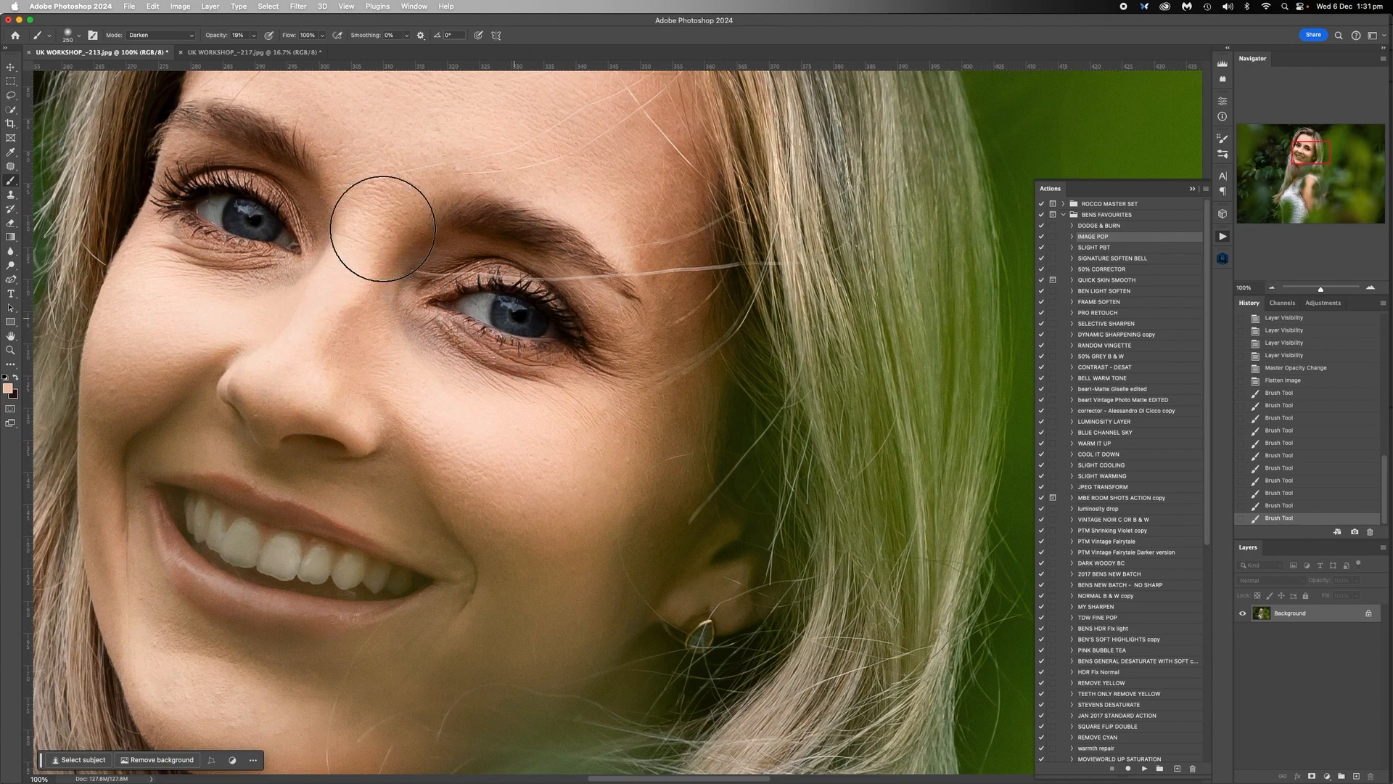
left_click(254, 53)
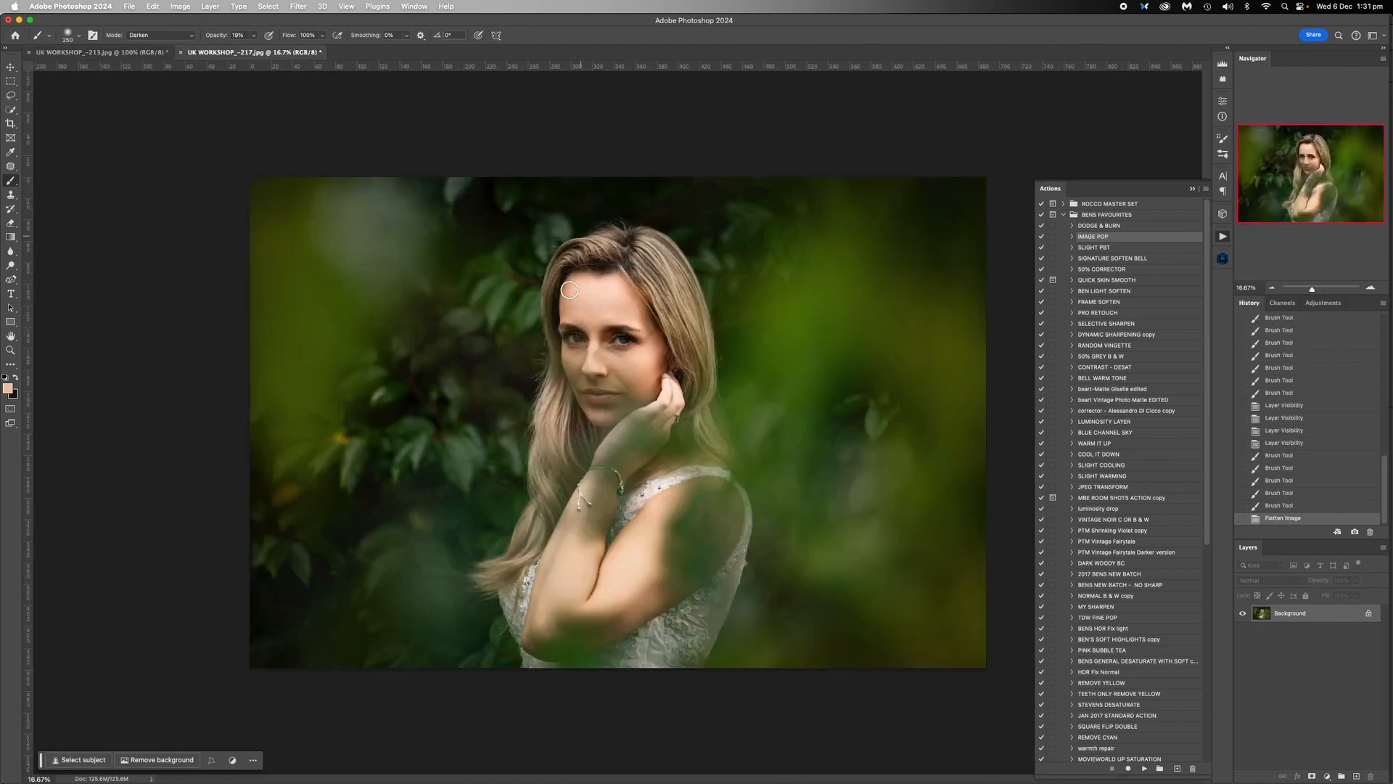
left_click(1371, 289)
left_click(1371, 288)
left_click(1371, 288)
left_click(1371, 288)
left_click(1371, 288)
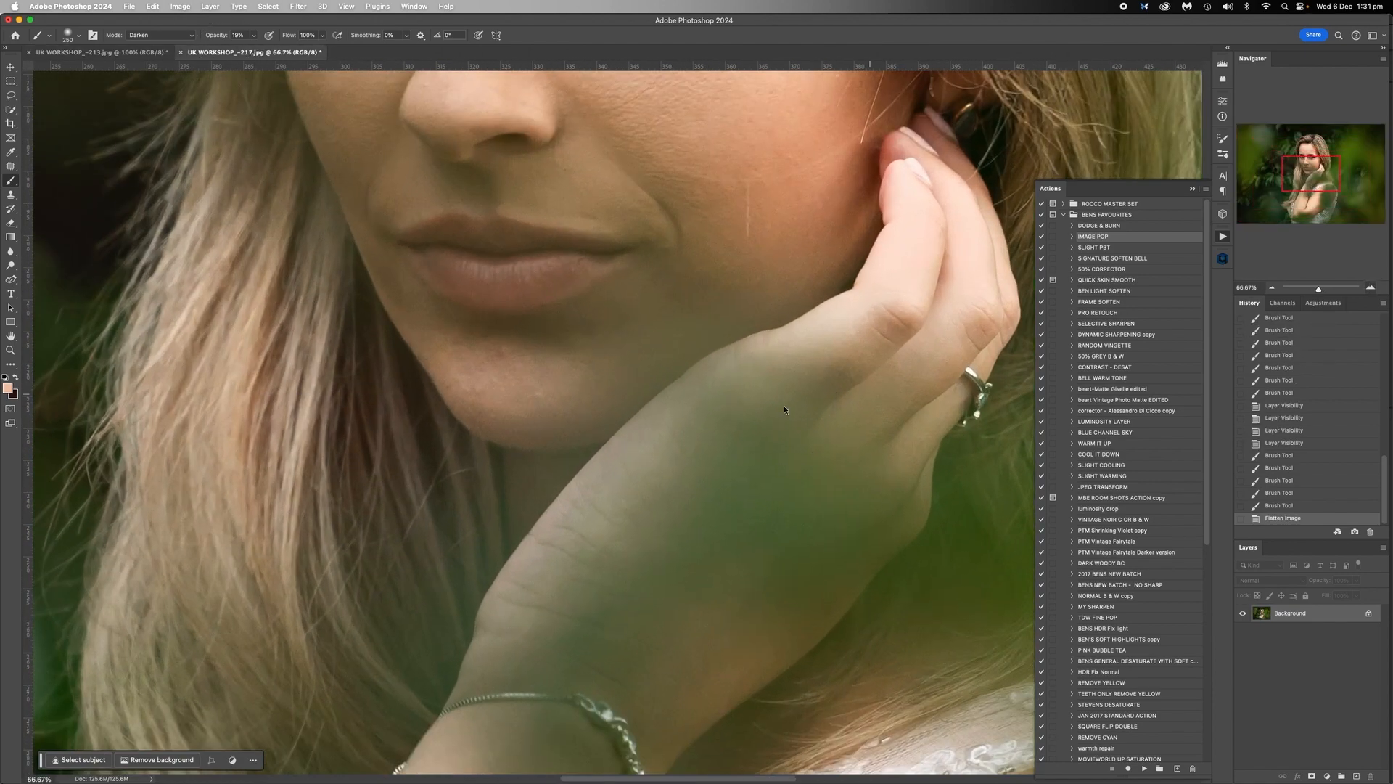
scroll(785, 407, "up", 5)
scroll(784, 407, "up", 5)
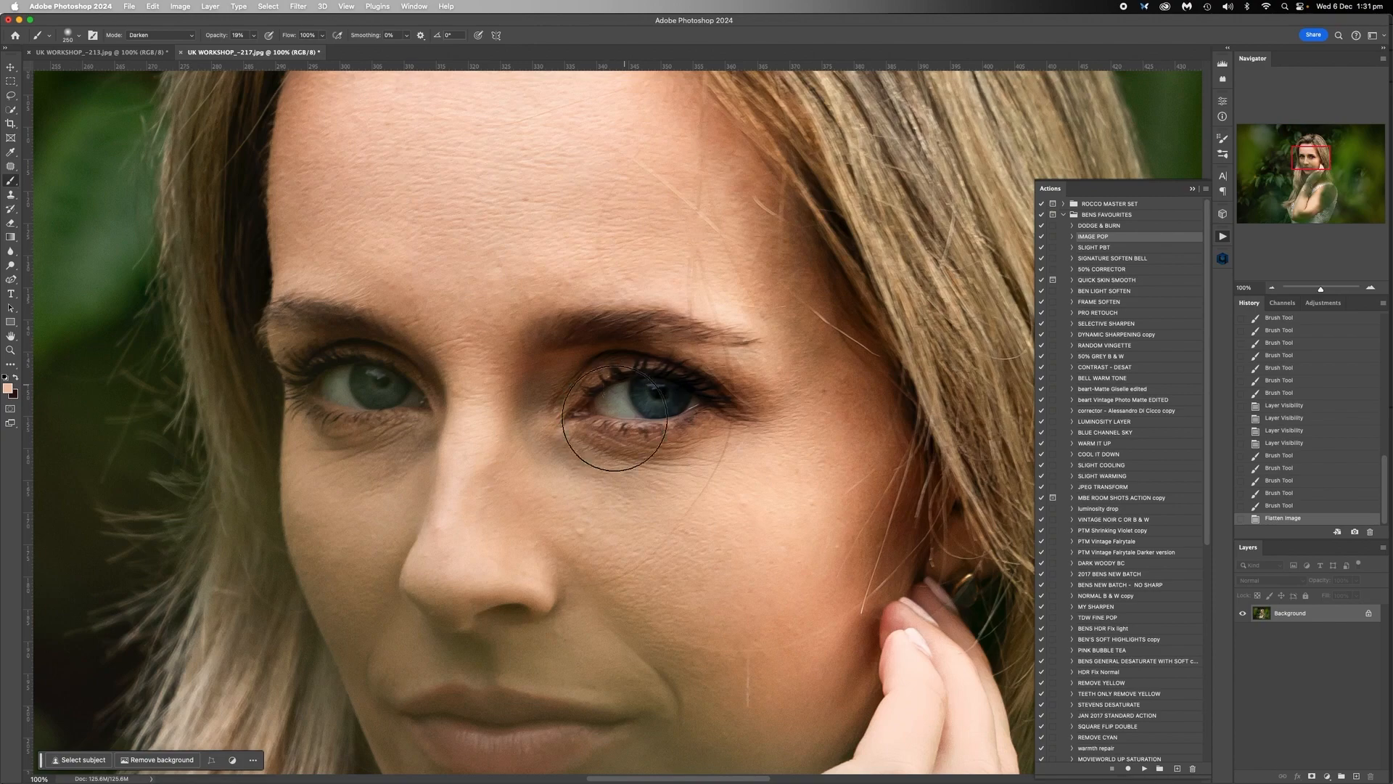
scroll(669, 411, "up", 3)
scroll(669, 411, "up", 3)
scroll(669, 410, "down", 10)
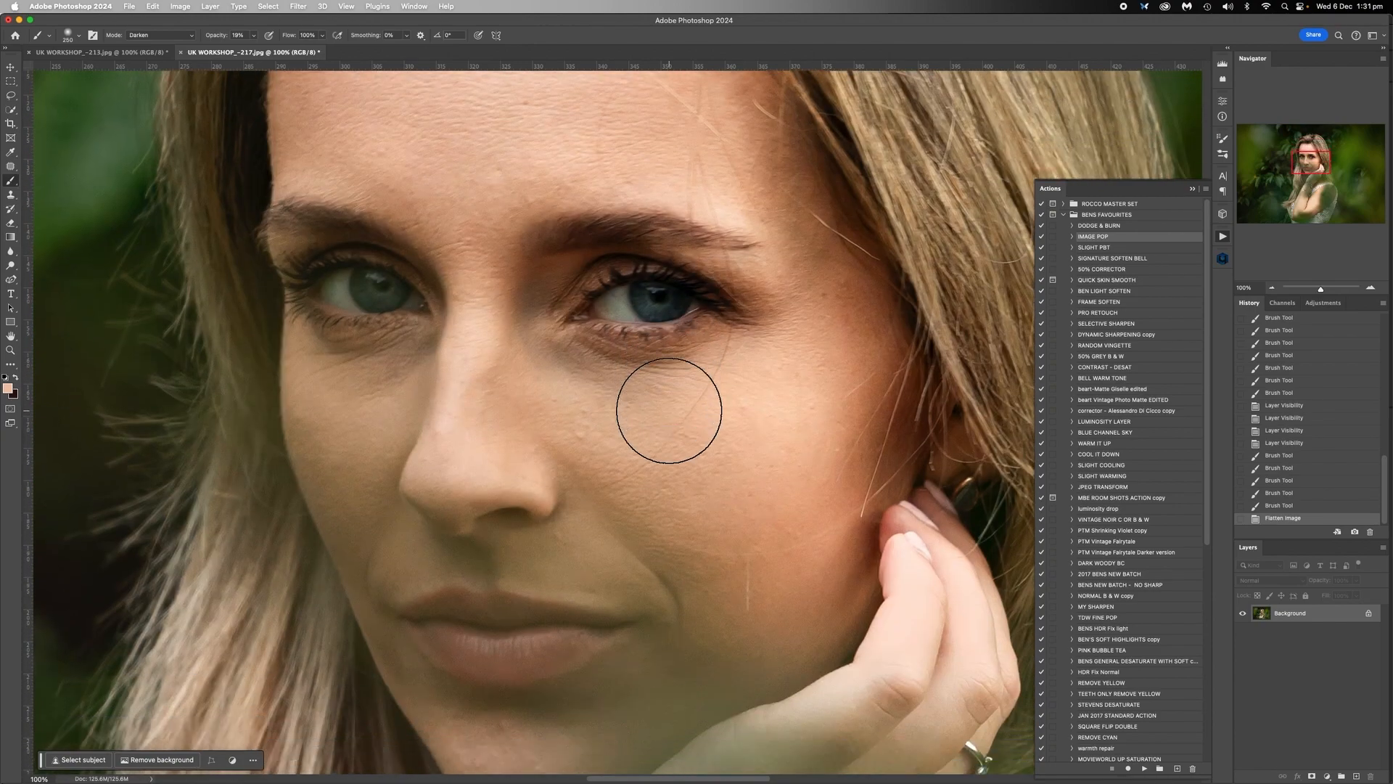
scroll(669, 410, "down", 5)
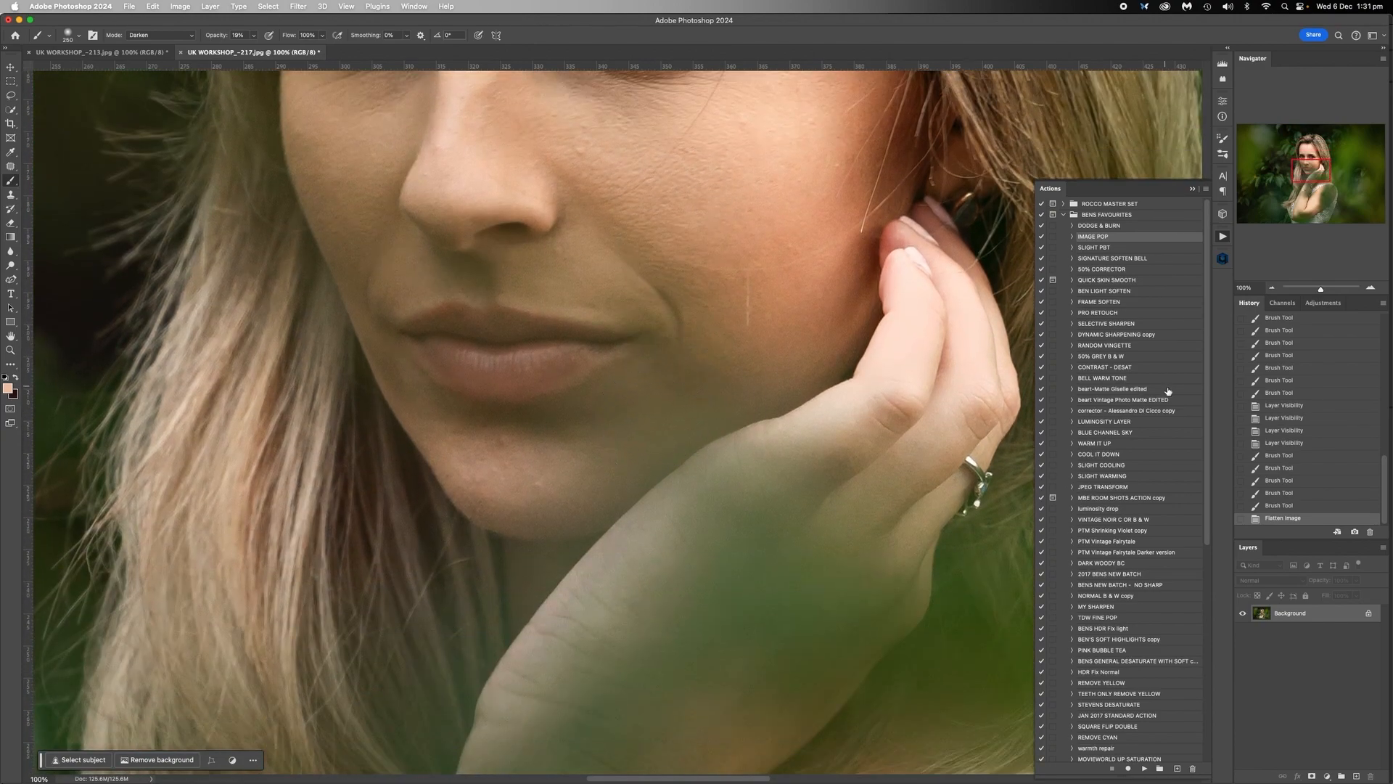
left_click(1274, 288)
left_click(1273, 289)
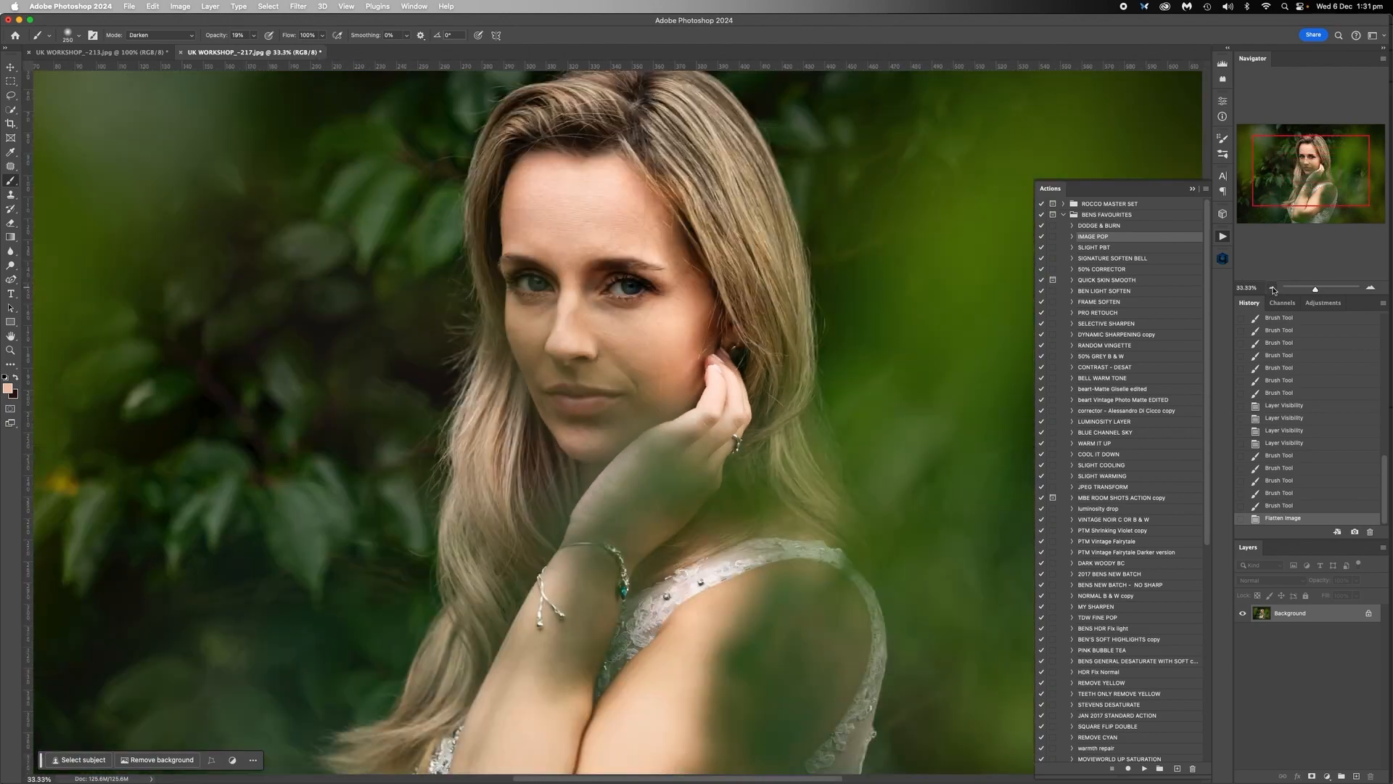
left_click(1274, 288)
left_click(1272, 289)
Run the SIGNATURE SOFTEN BELL action on UK WORKSHOP_-213.jpg and on UK WORKSHOP_-217.jpg.
left_click(102, 52)
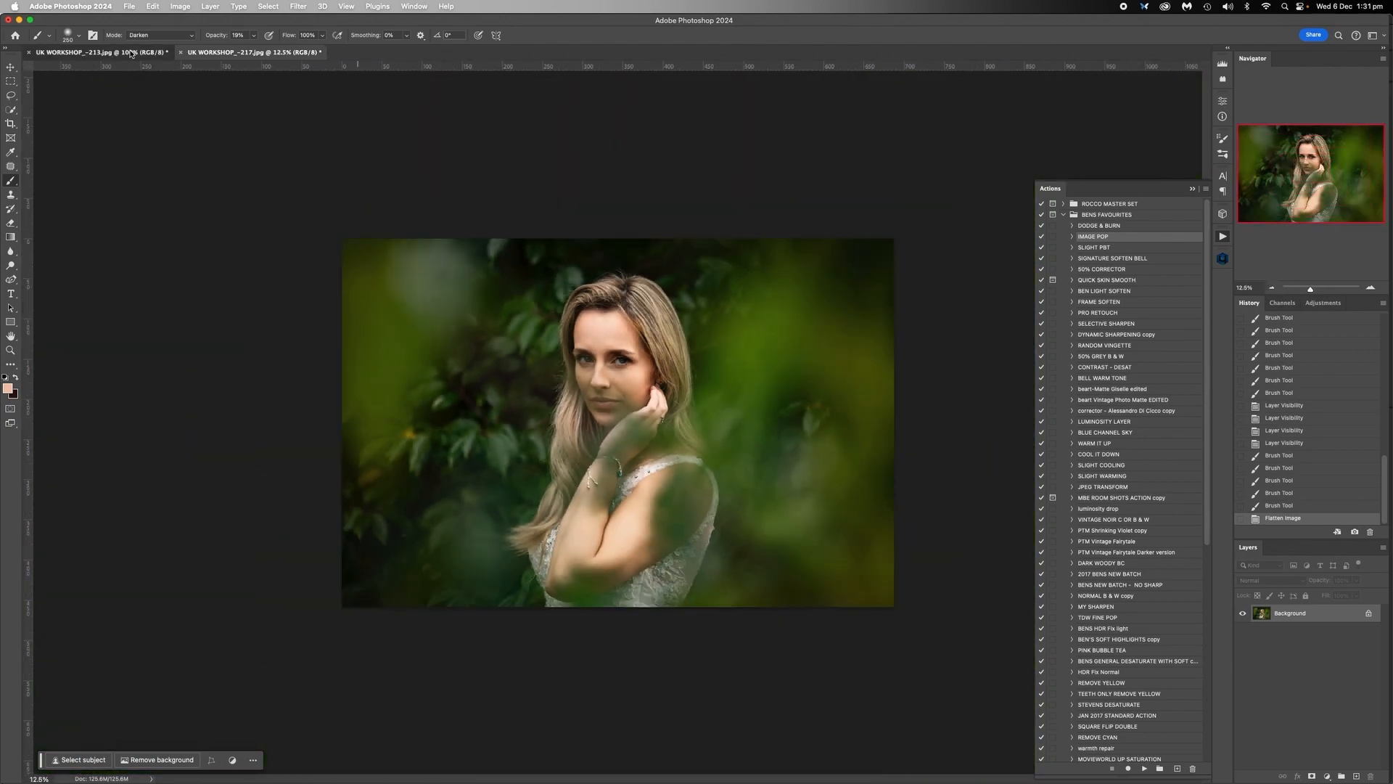
left_click(1272, 289)
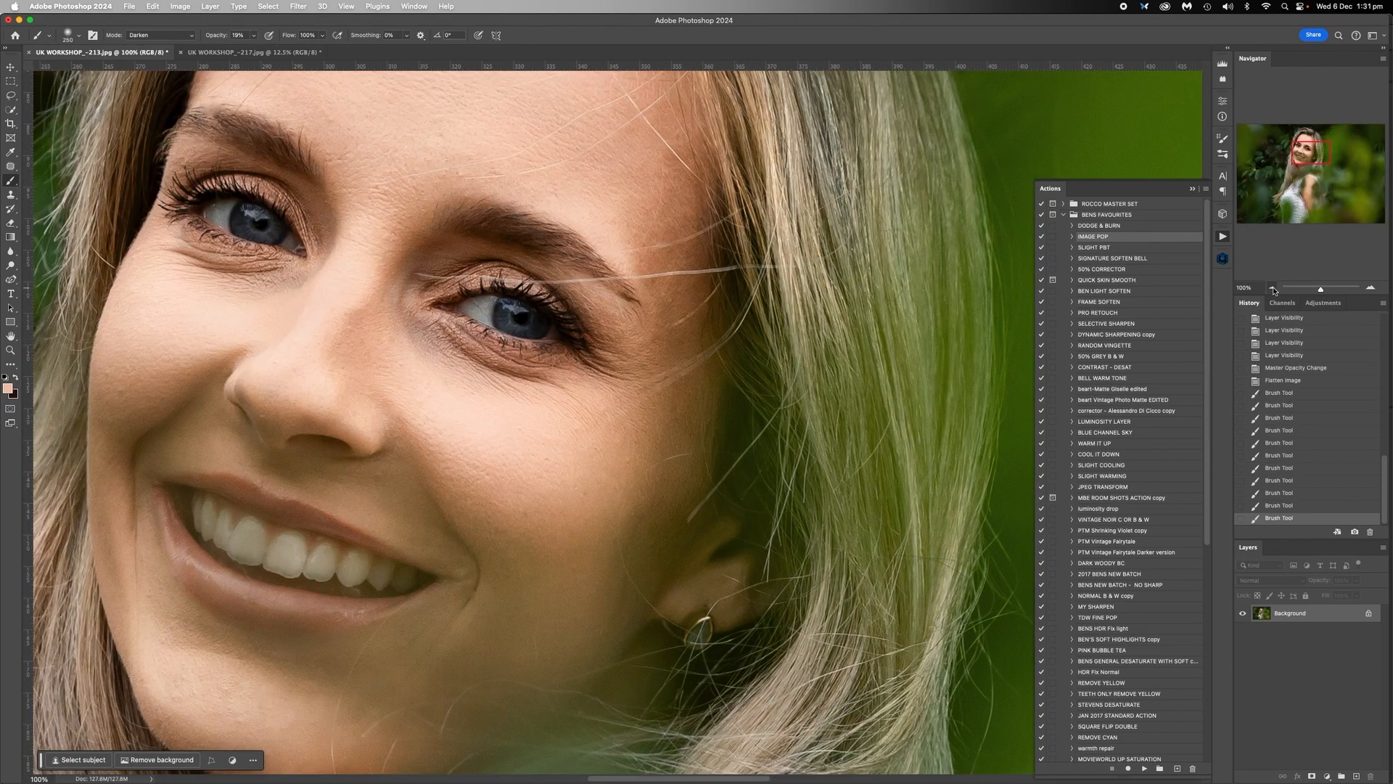
left_click(1273, 289)
left_click(1272, 289)
left_click(1272, 289)
left_click(1272, 288)
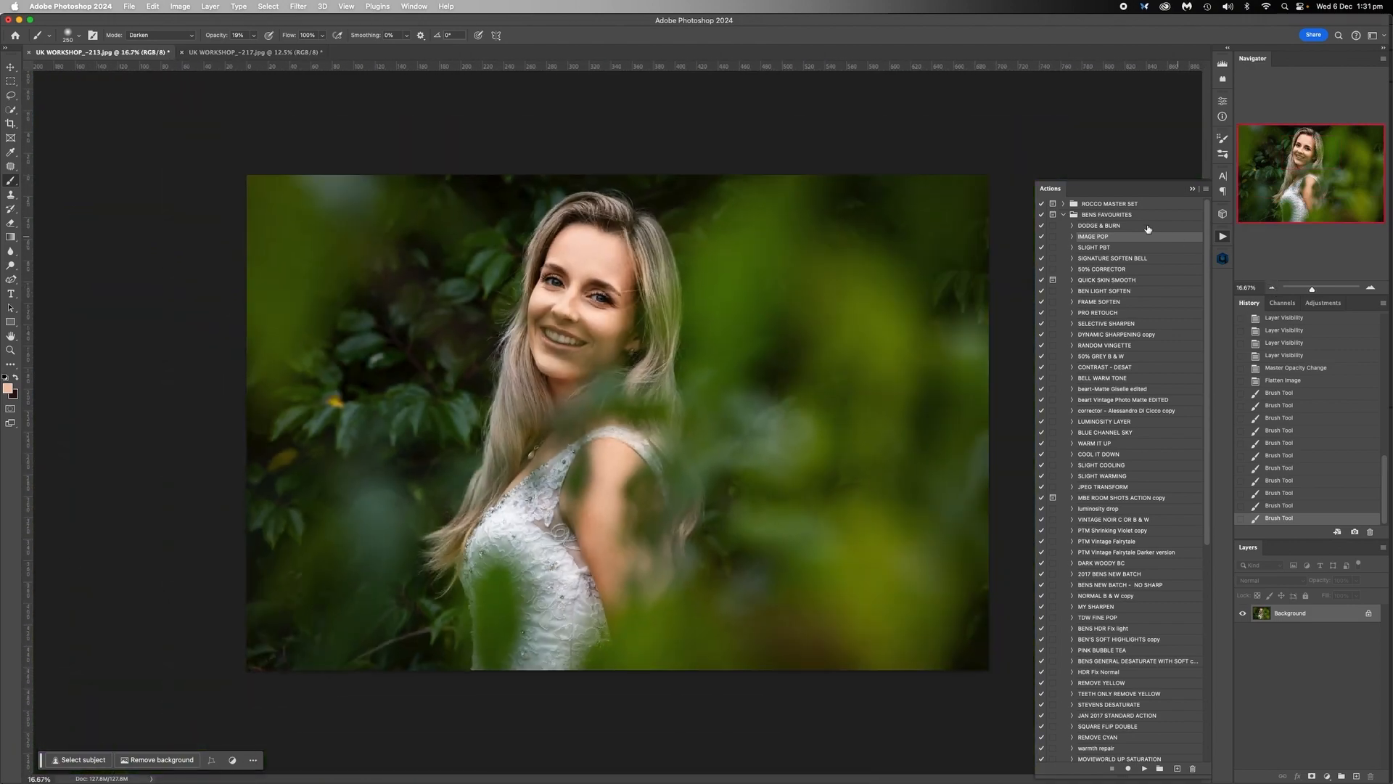
left_click(1096, 259)
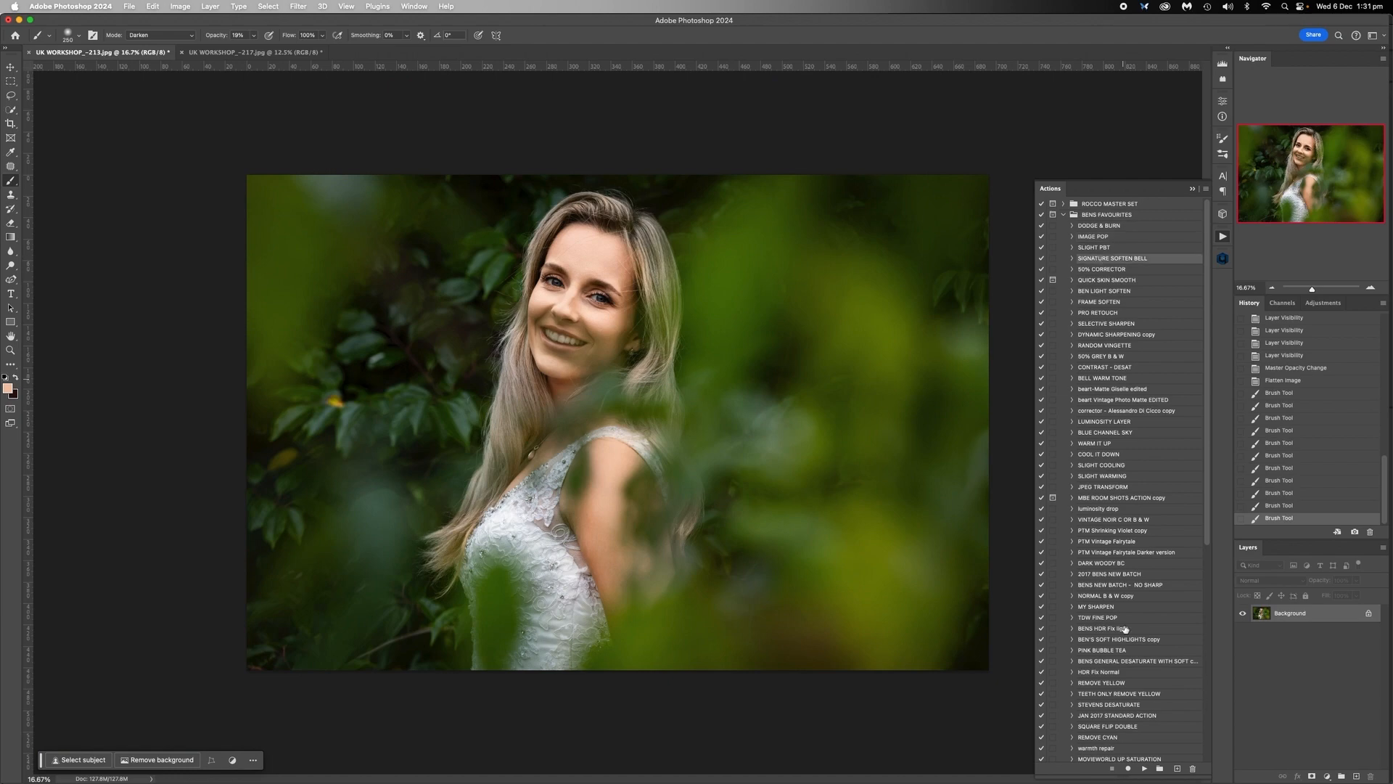
left_click(1144, 769)
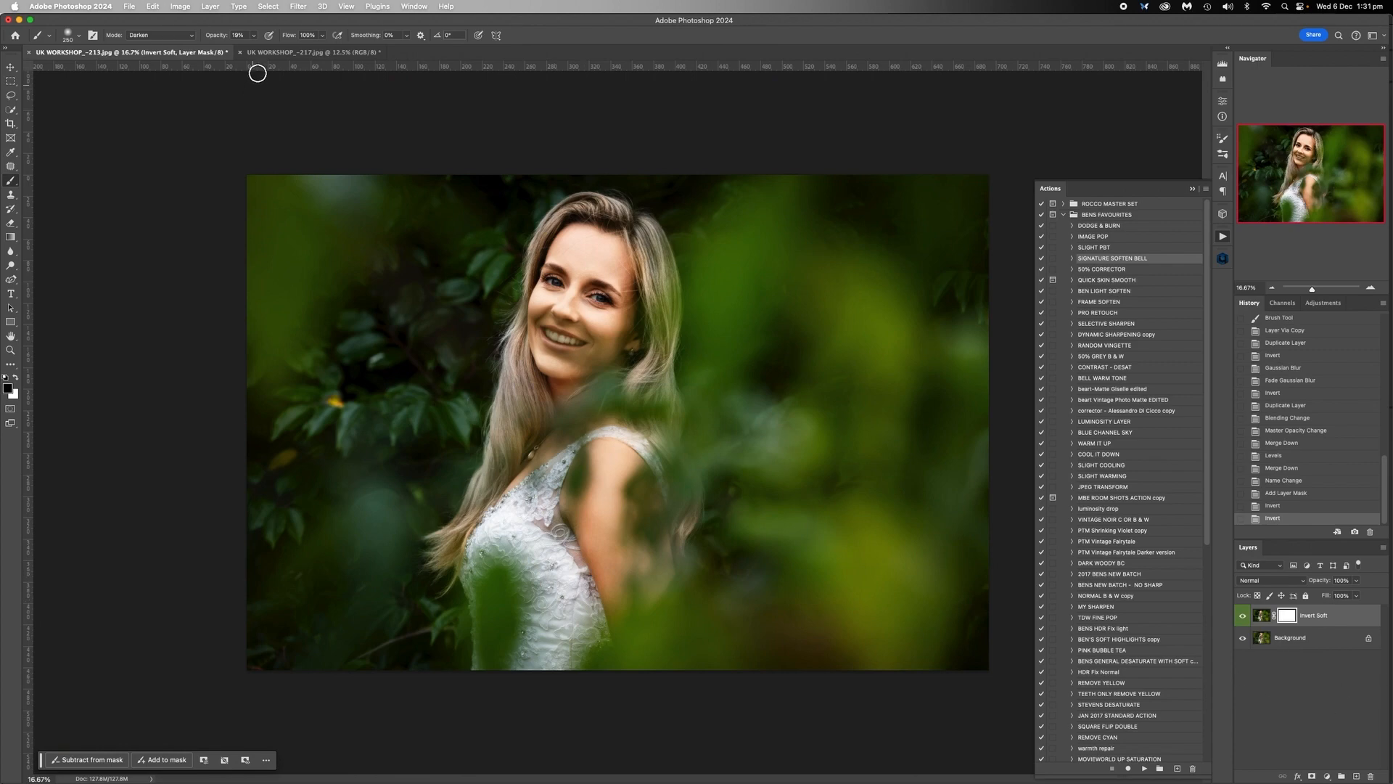
left_click(277, 53)
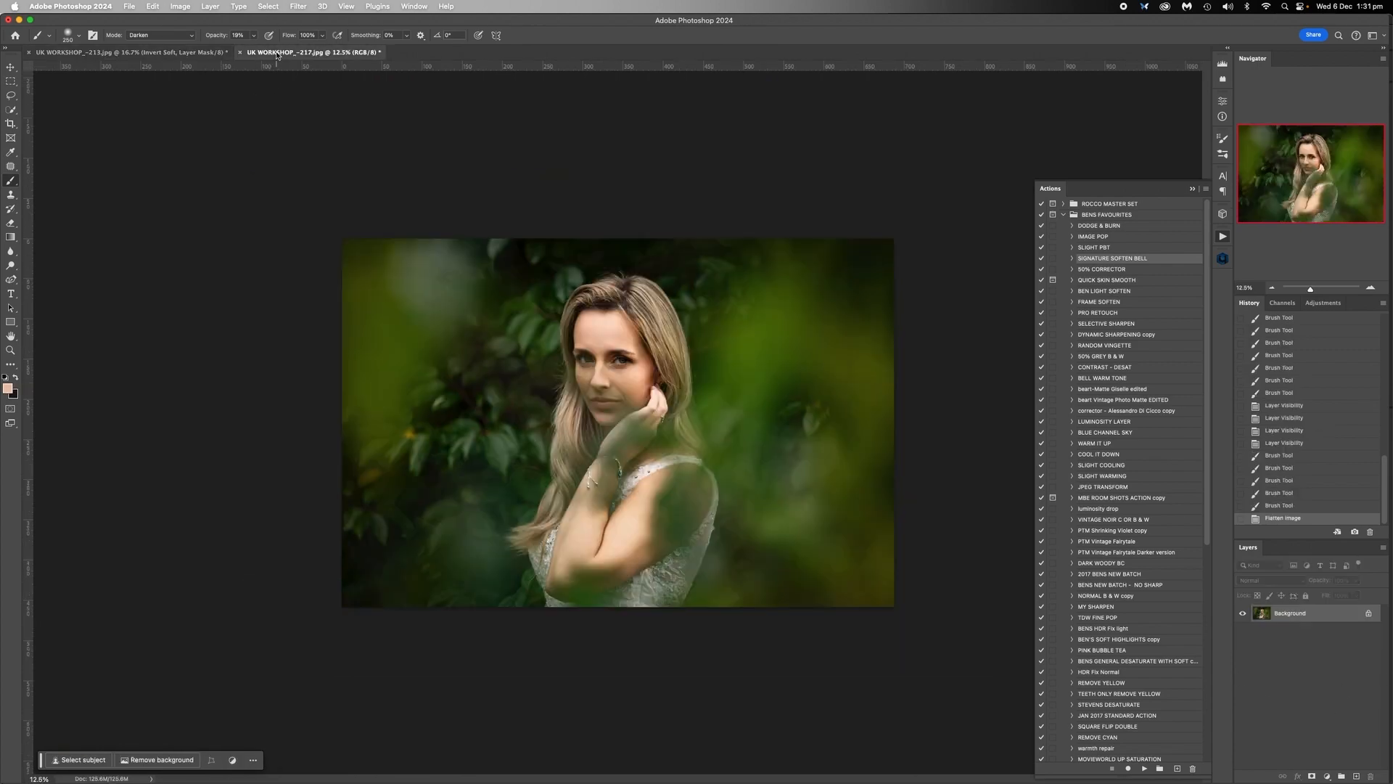
left_click(1144, 768)
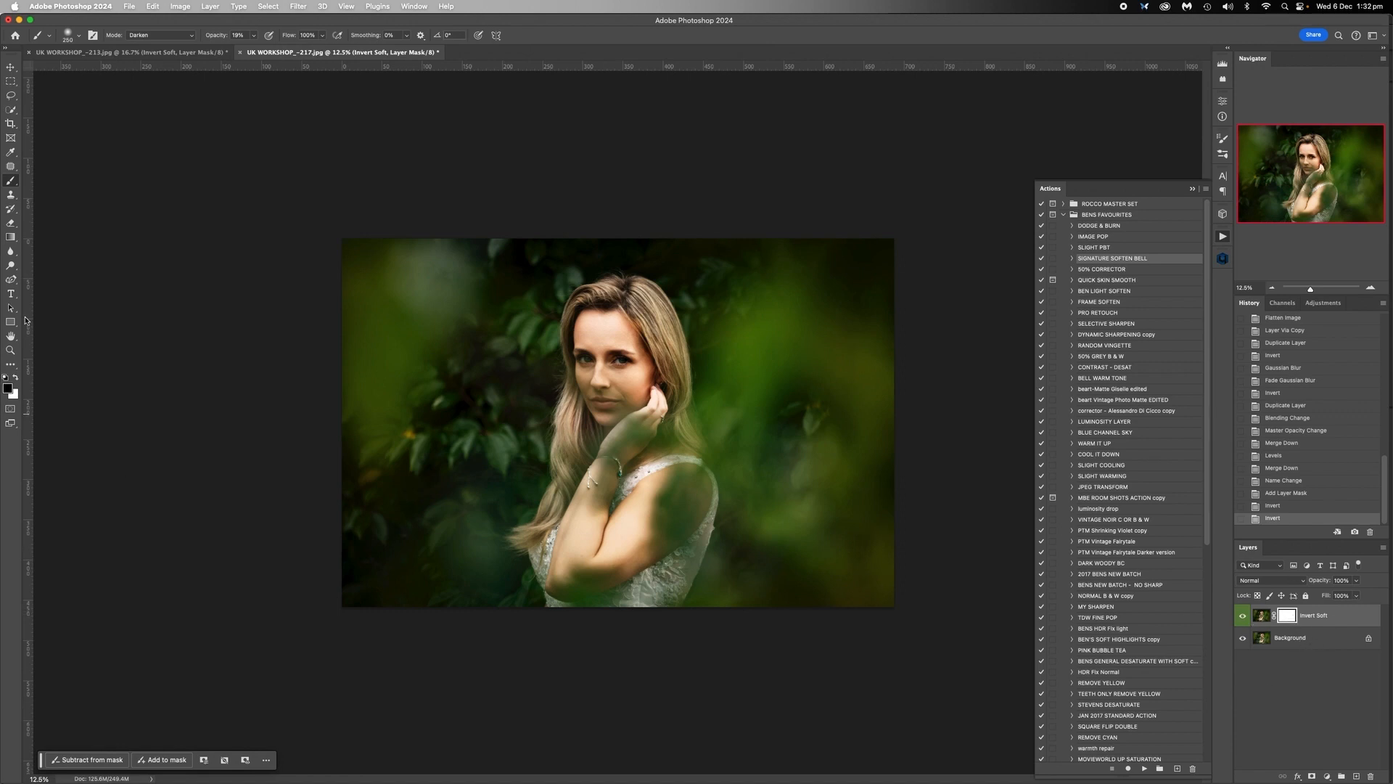
Set the brush to Normal mode at 100% opacity with black (000000) as the foreground colour.
left_click(193, 38)
left_click(149, 15)
left_click(255, 38)
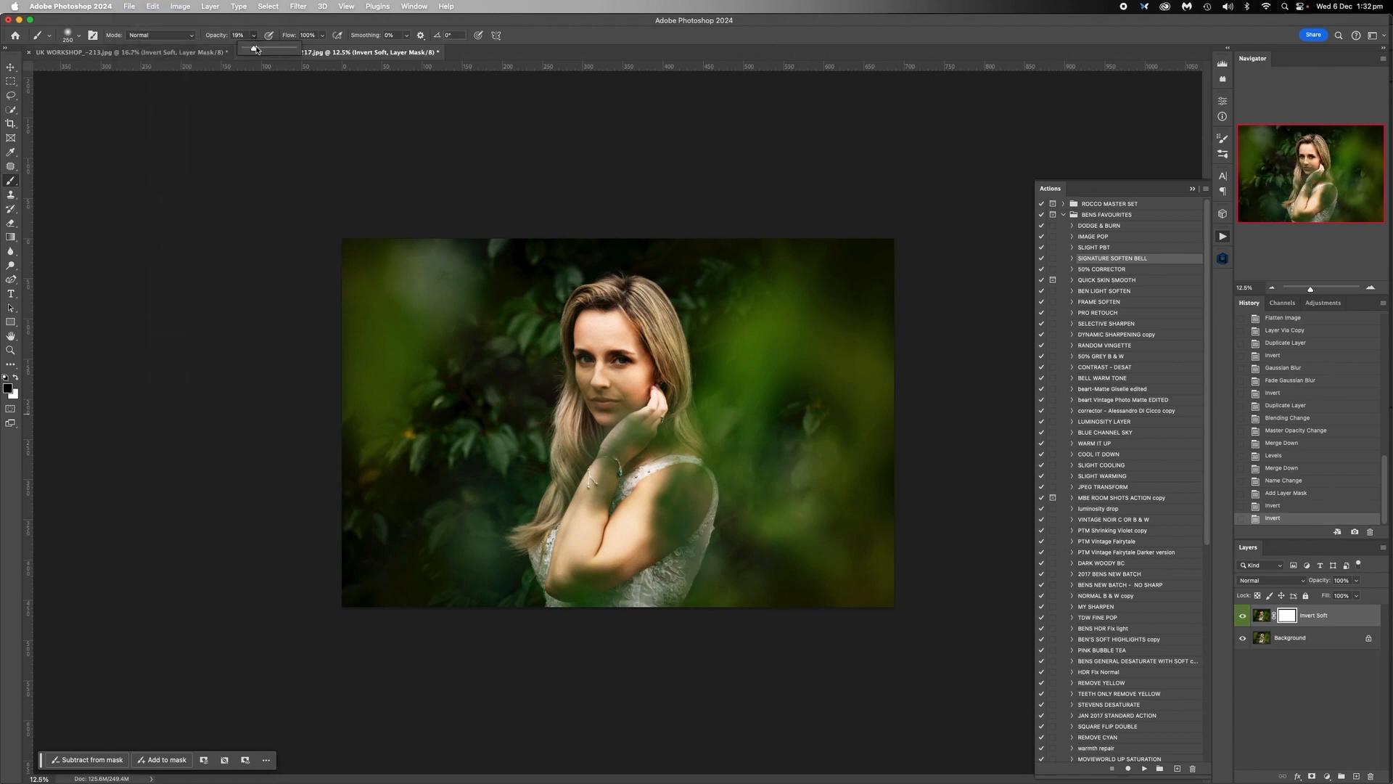
left_click(8, 389)
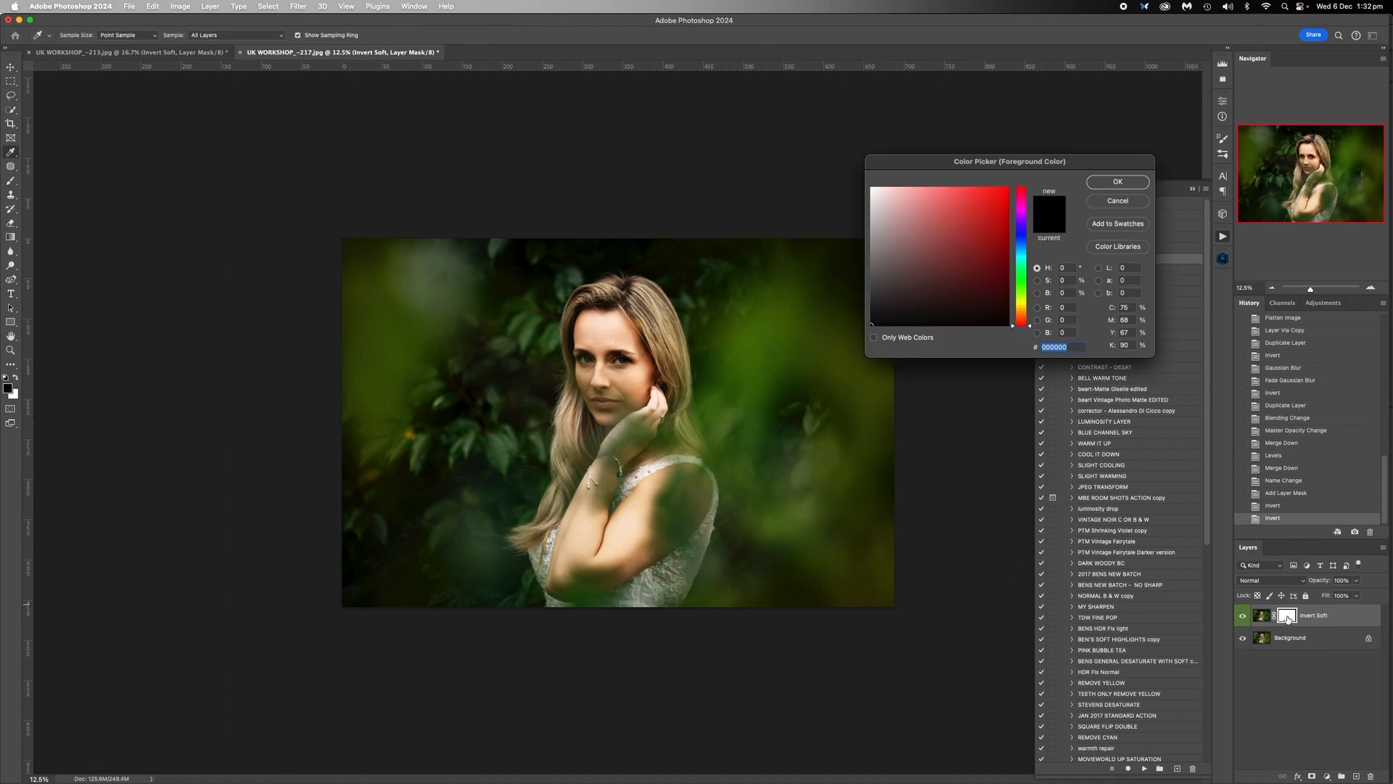
left_click(1124, 184)
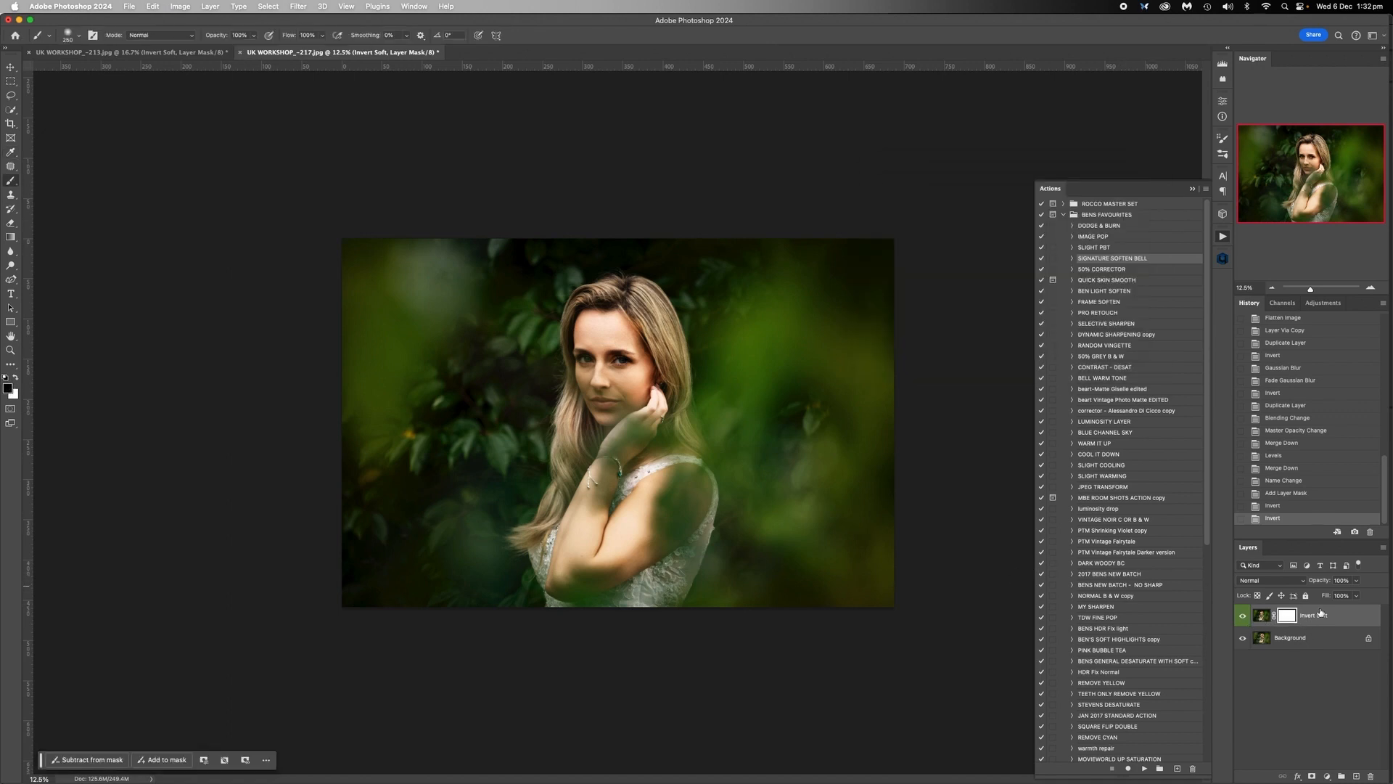
Mask the Invert Soft effect off the face in UK WORKSHOP_-217.jpg with an enlarged black brush.
left_click(1372, 287)
left_click(1373, 287)
left_click(1372, 288)
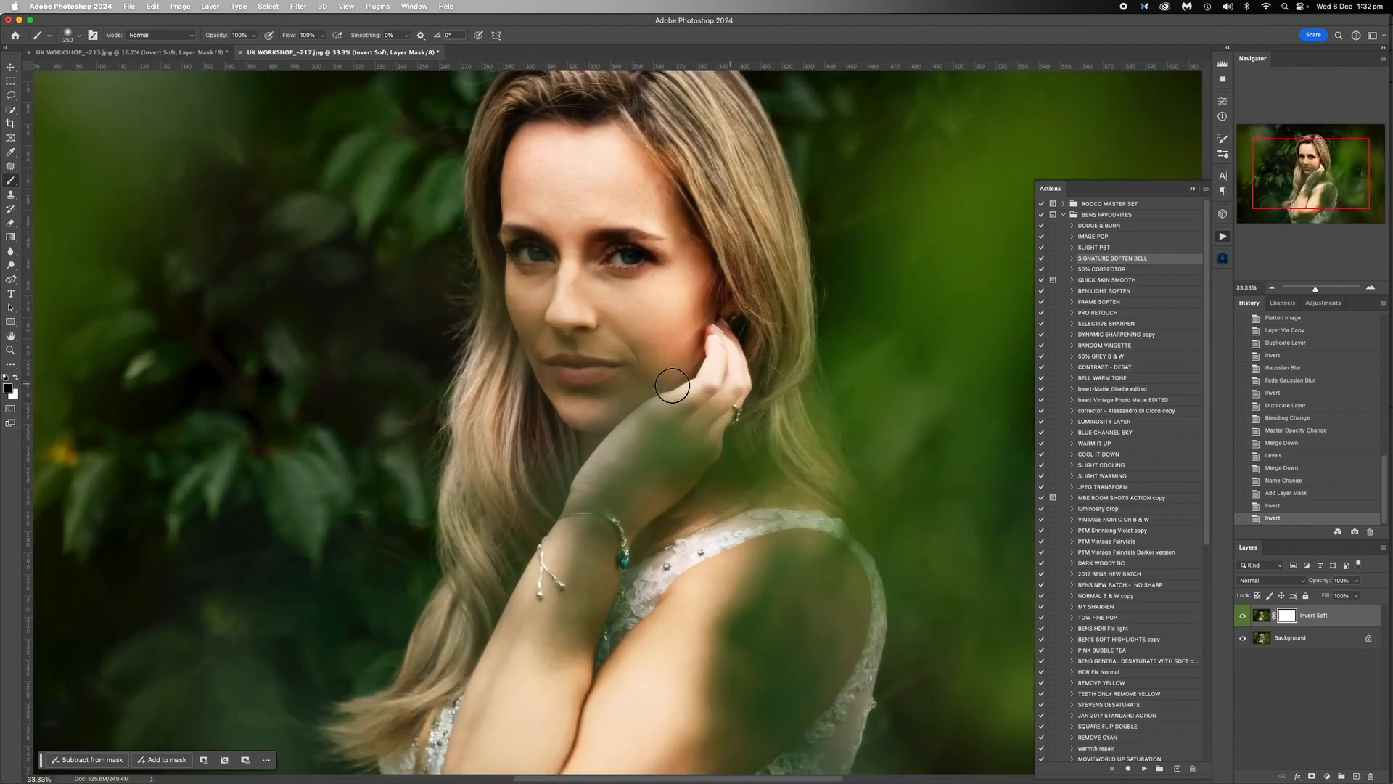
key("bracketright")
left_click(1371, 288)
left_click(1371, 288)
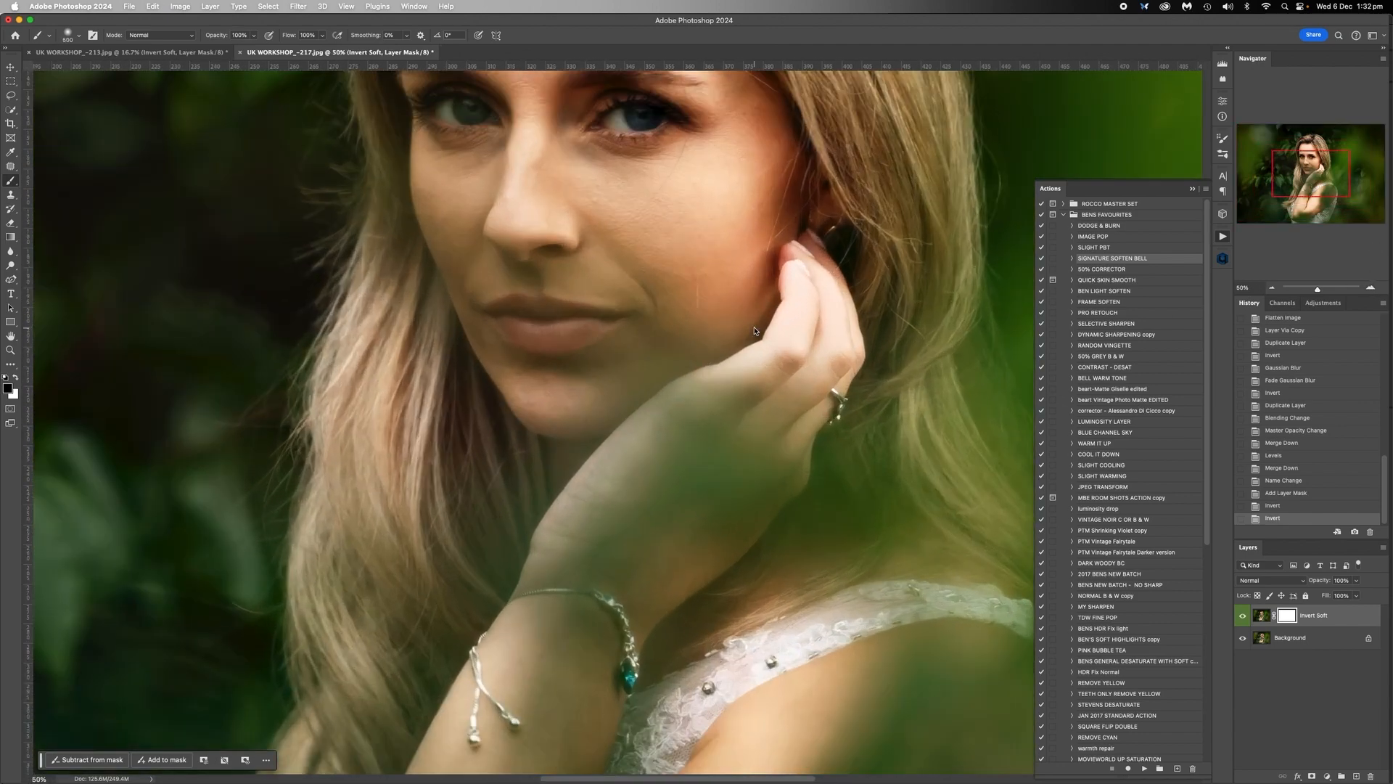
scroll(756, 333, "up", 5)
key("bracketright")
key("bracketright")
key("bracketright")
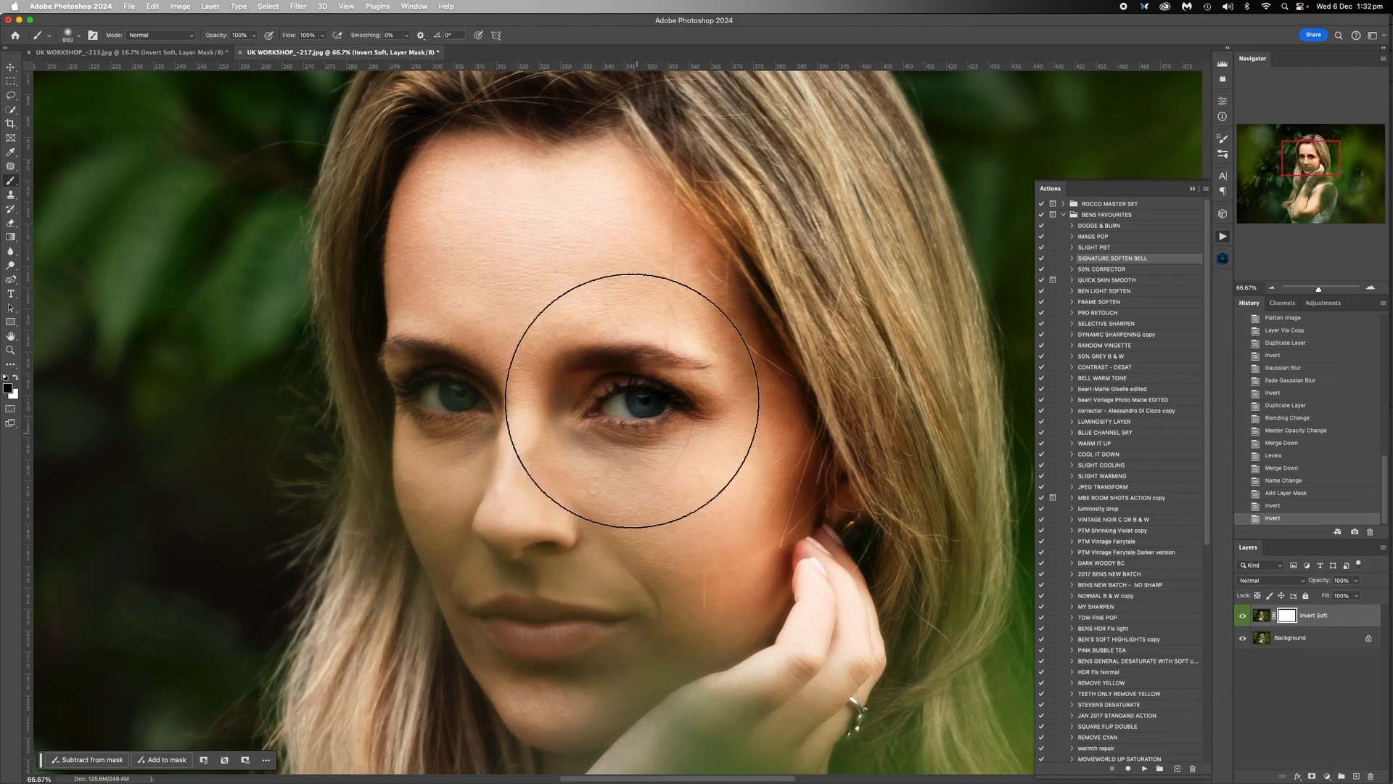
left_click(661, 386)
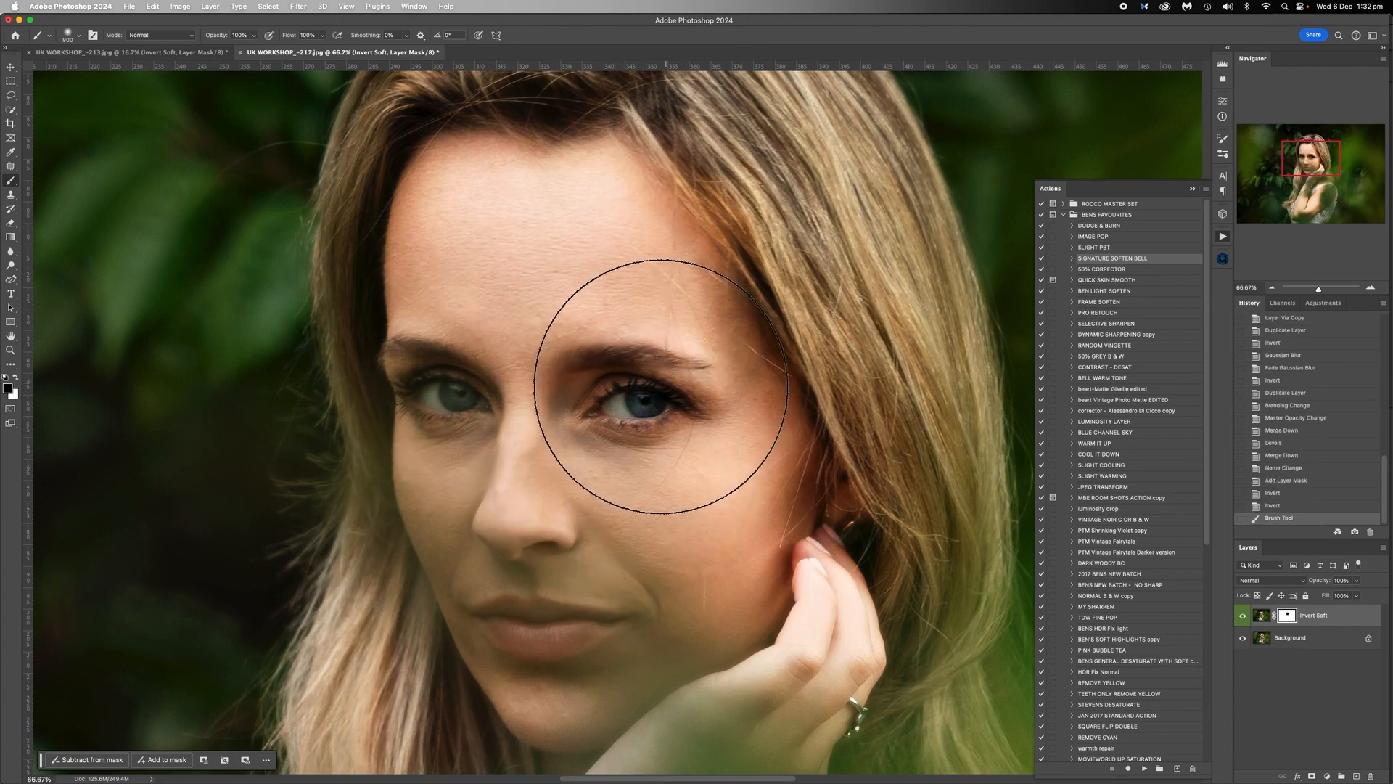
Mask the Invert Soft effect off the fingers, wrist, forearm and elbow, adjusting the brush size to fit.
left_click(1272, 288)
left_click(1272, 288)
left_click(1272, 288)
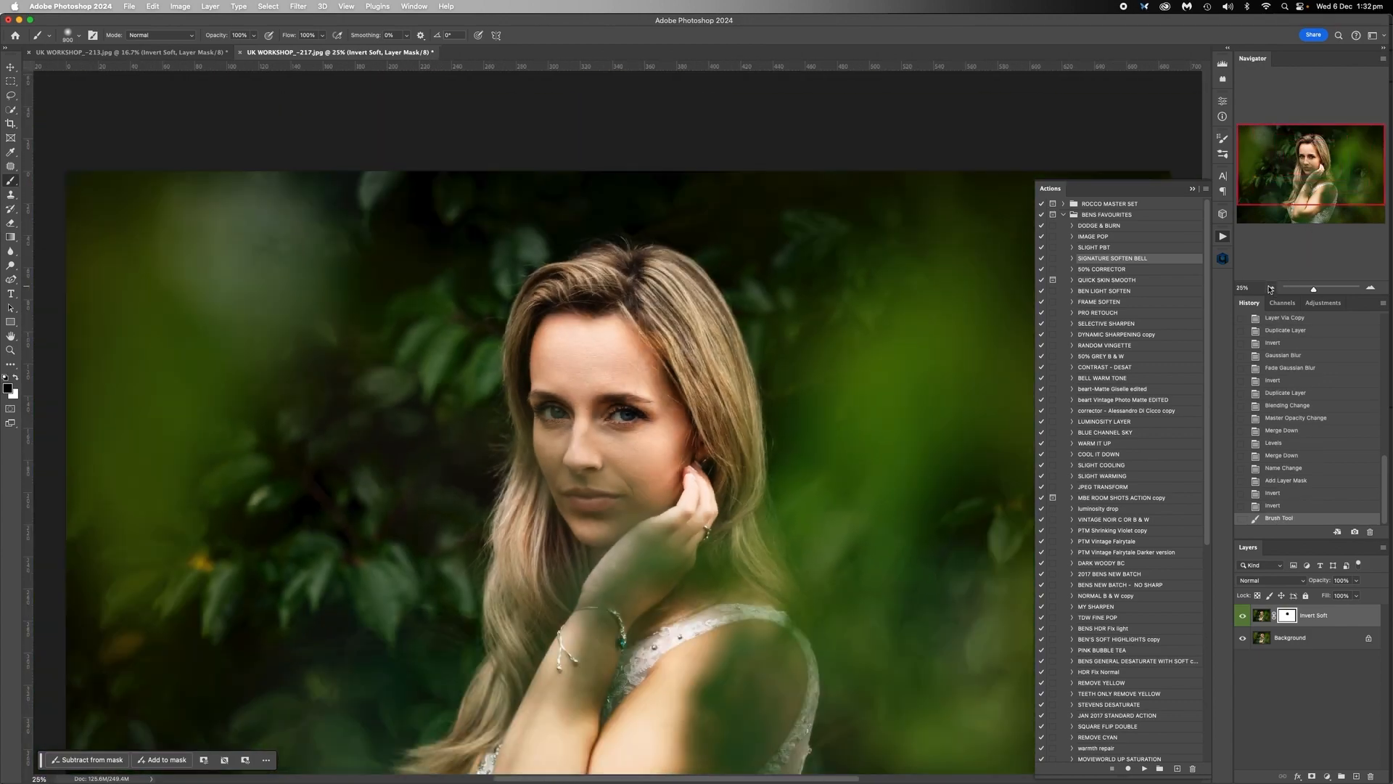
left_click(1272, 289)
key("bracketleft")
key("bracketleft")
mouse_move(673, 388)
left_mouse_down()
mouse_move(649, 424)
mouse_move(675, 381)
left_mouse_up()
mouse_move(614, 468)
left_mouse_down()
mouse_move(575, 518)
mouse_move(608, 587)
mouse_move(713, 505)
mouse_move(607, 581)
mouse_move(544, 600)
left_mouse_up()
key("bracketright")
key("bracketright")
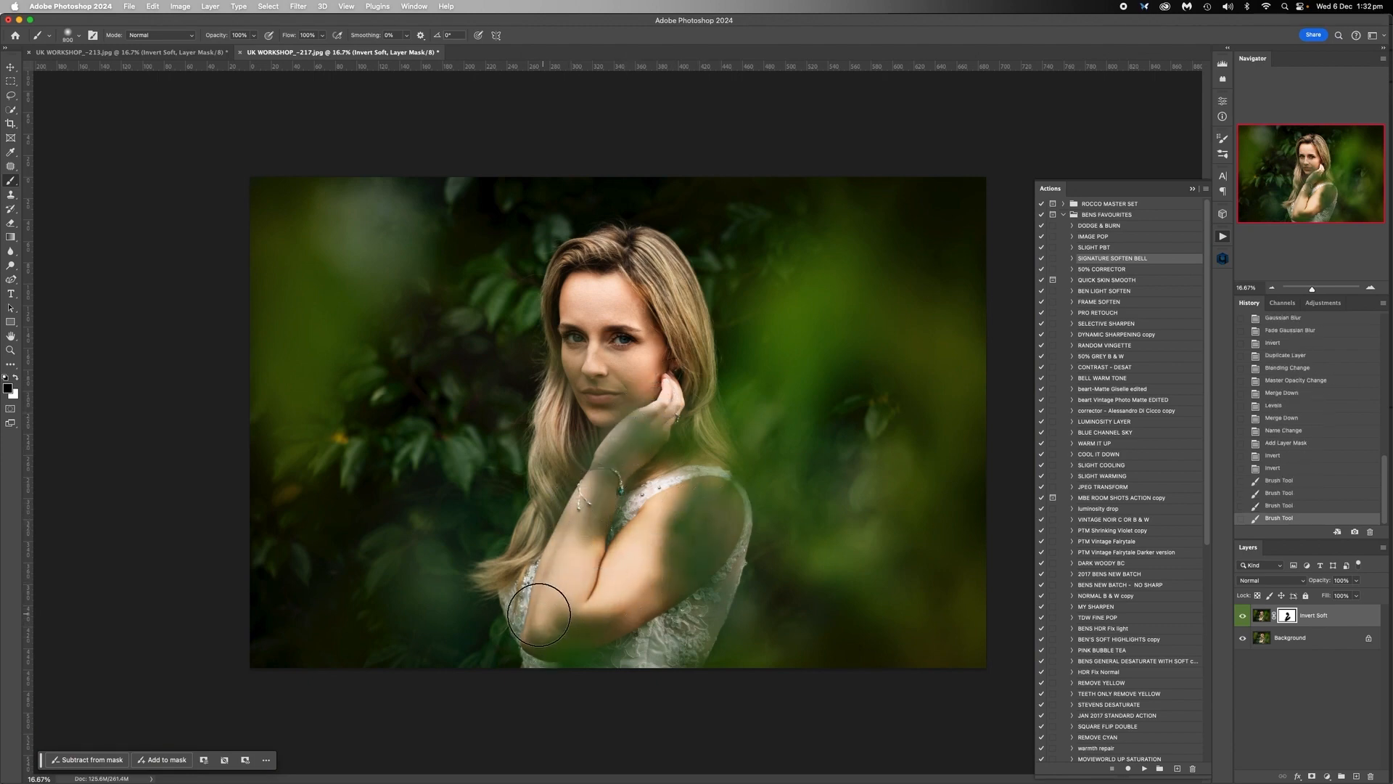
key("bracketleft")
left_click(616, 447)
key("bracketright")
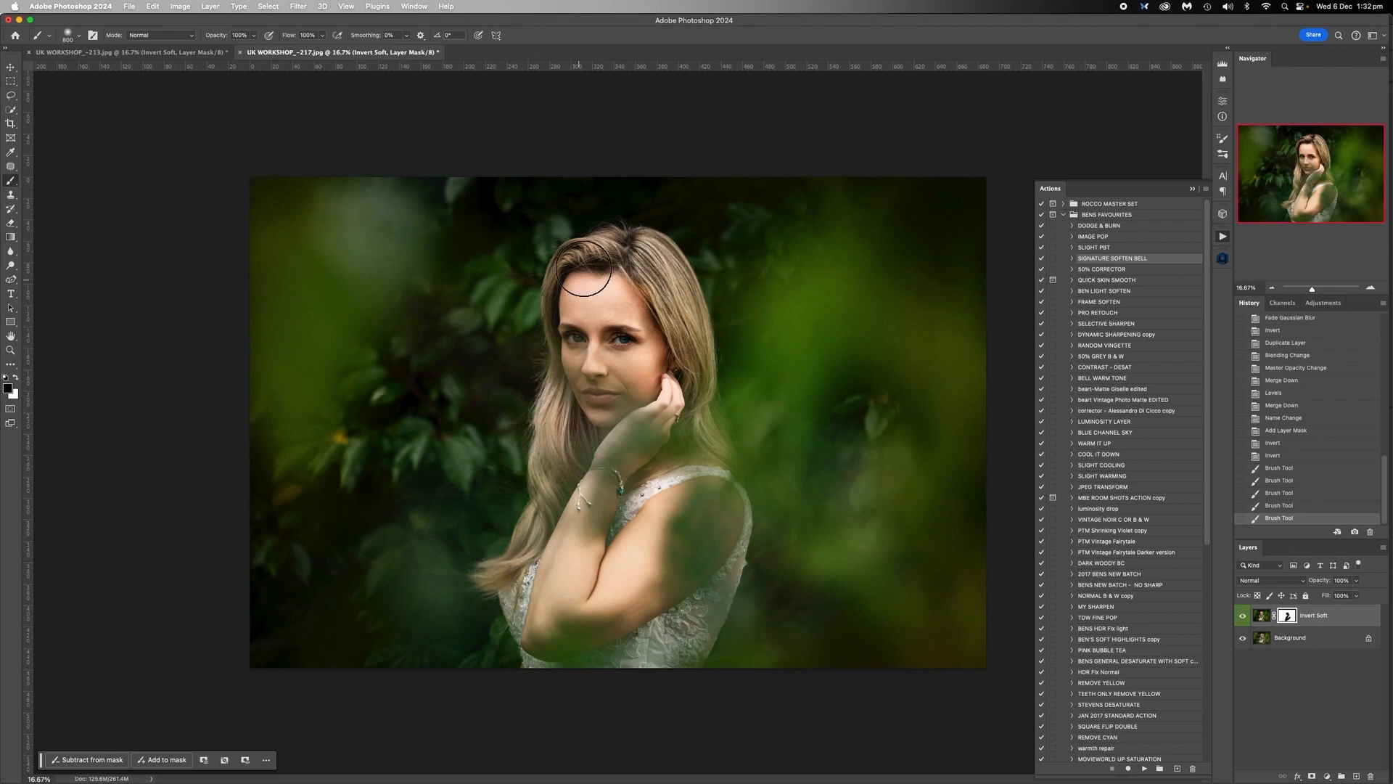
Mask the Invert Soft effect off the bride's torso in UK WORKSHOP_-217.jpg and off her face and body in UK WORKSHOP_-213.jpg.
mouse_move(641, 438)
left_mouse_down()
mouse_move(681, 517)
mouse_move(660, 625)
left_mouse_up()
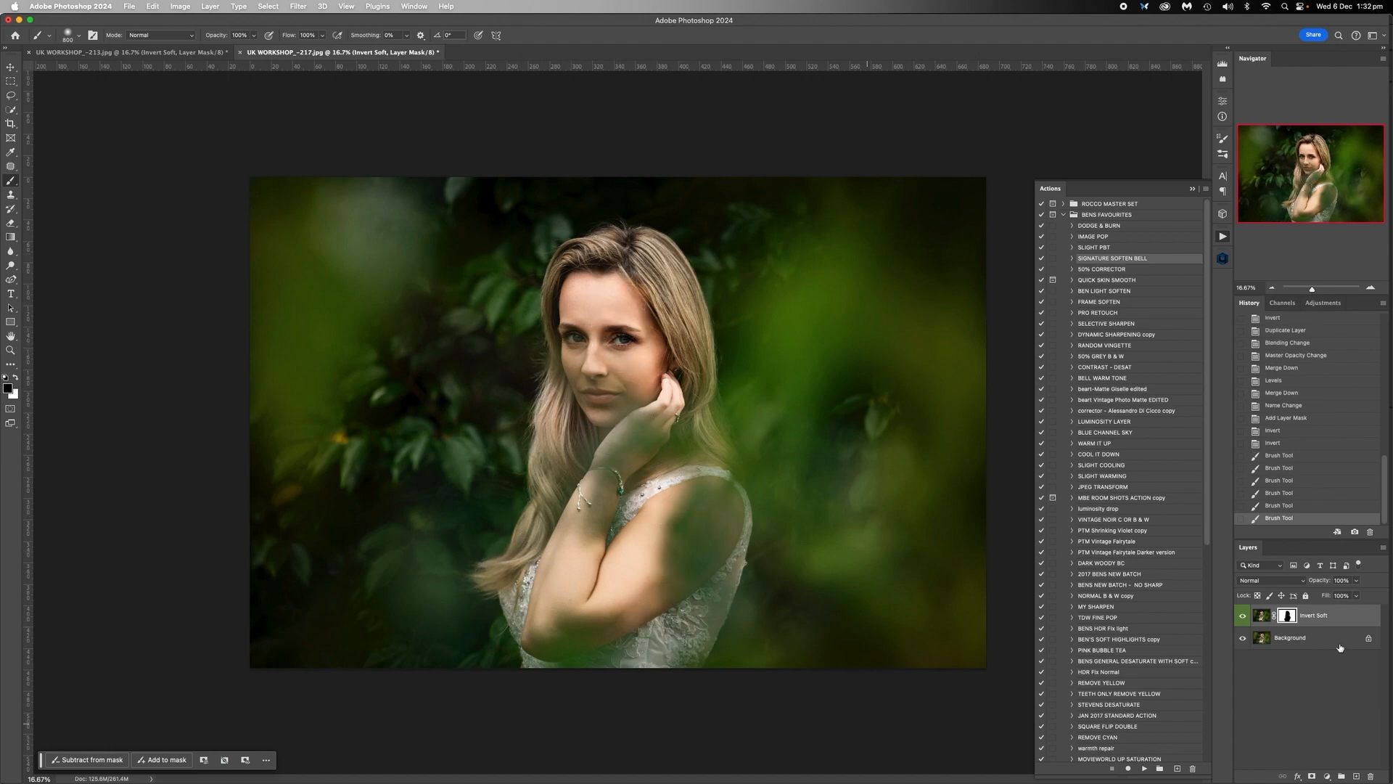
left_click(192, 53)
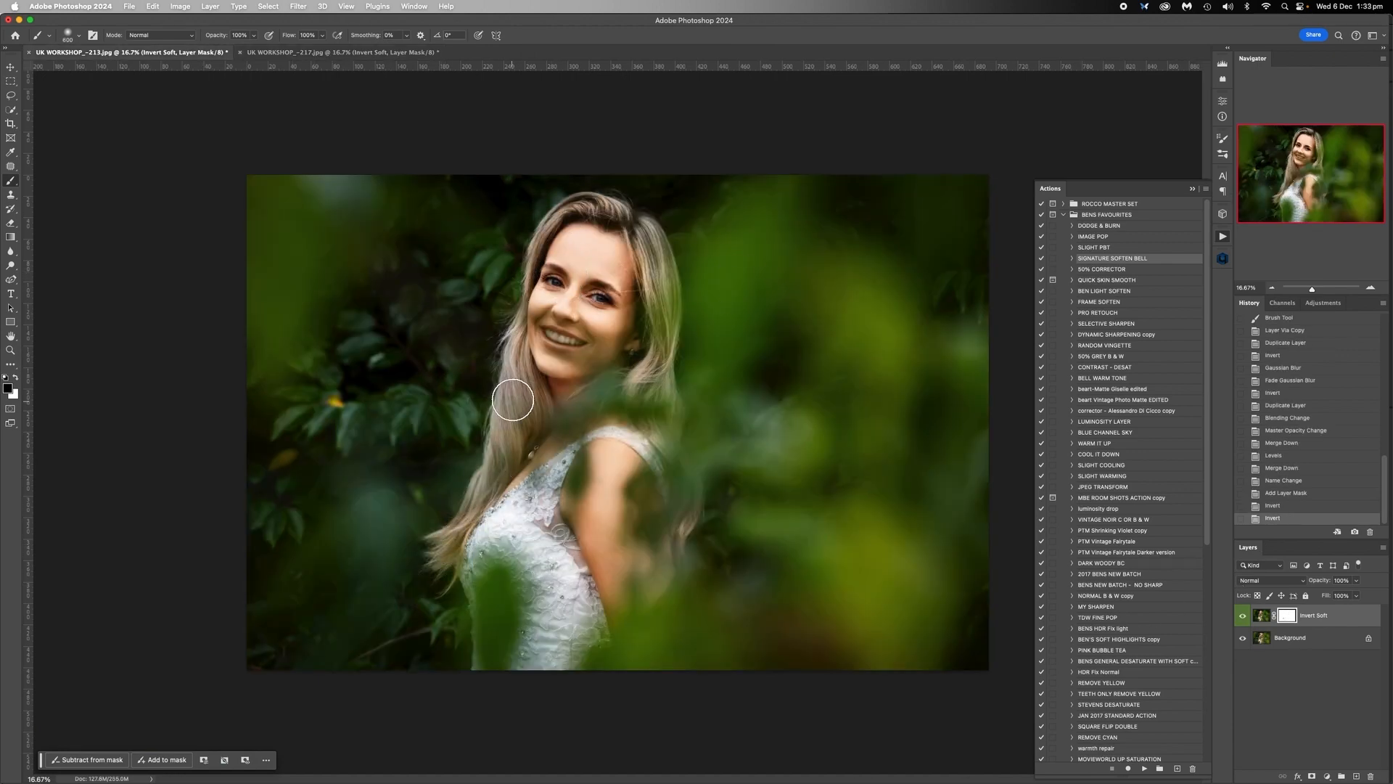
mouse_move(587, 214)
left_mouse_down()
mouse_move(597, 221)
mouse_move(570, 251)
left_mouse_up()
mouse_move(608, 363)
left_mouse_down()
mouse_move(640, 239)
mouse_move(635, 373)
mouse_move(542, 432)
left_mouse_up()
key("bracketright")
key("bracketright")
key("bracketright")
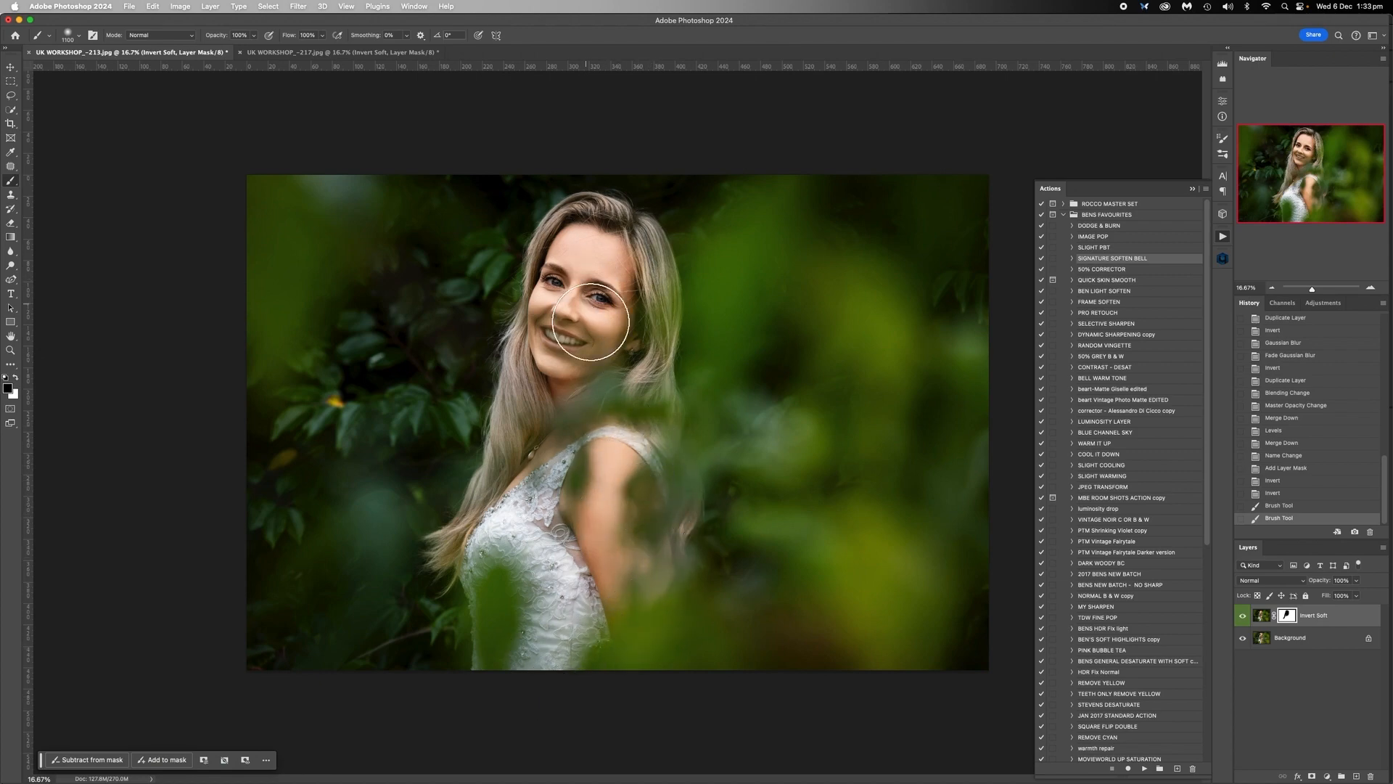
left_click(590, 347)
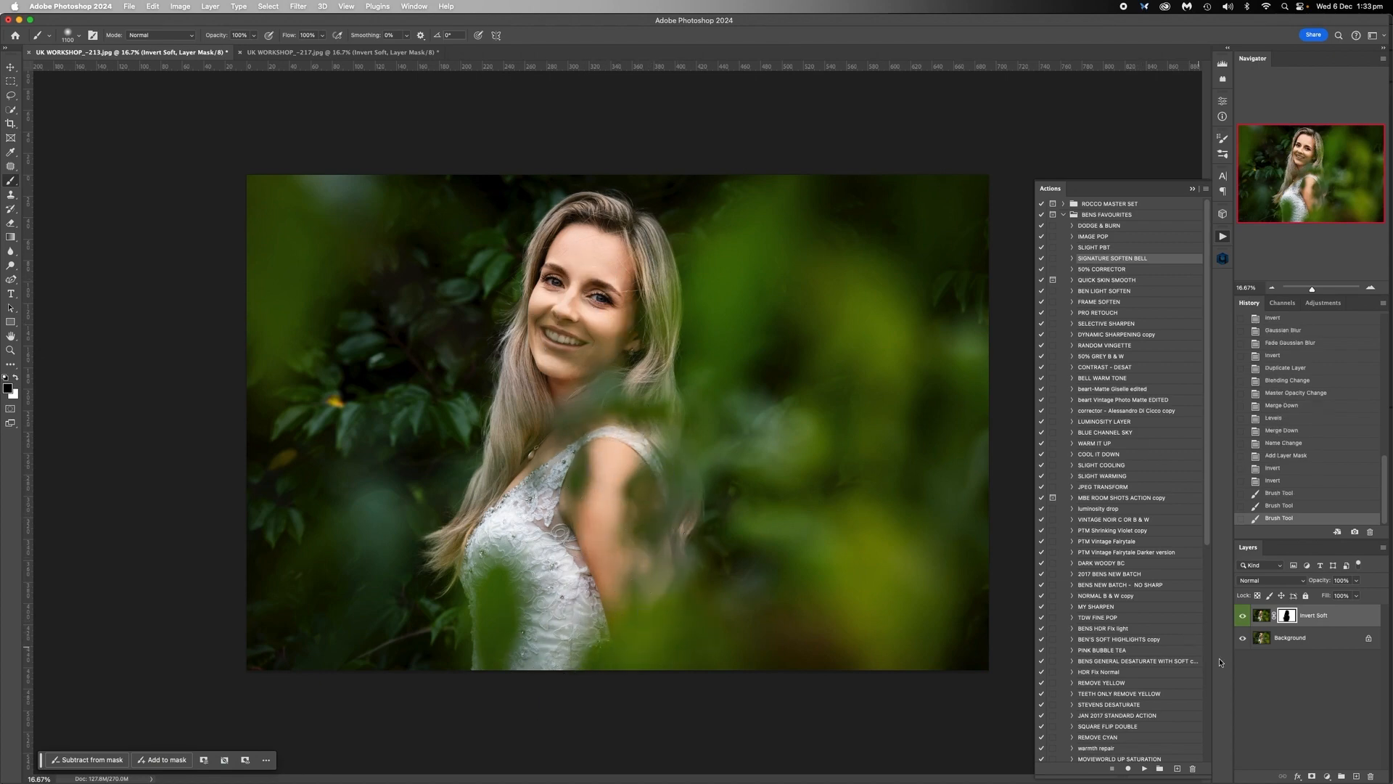
Flatten the masked Invert Soft layer into the background in UK WORKSHOP_-213.jpg and in UK WORKSHOP_-217.jpg.
right_click(1278, 644)
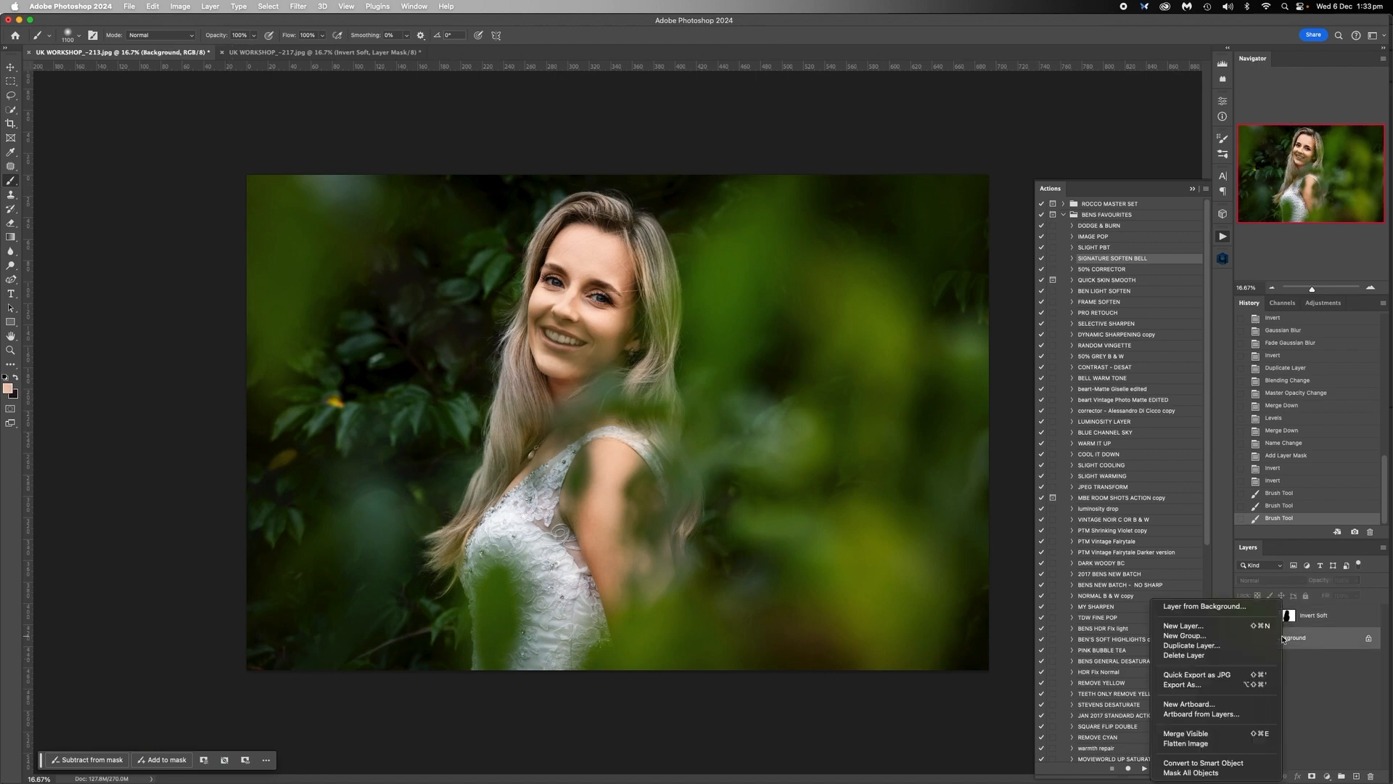
left_click(1217, 753)
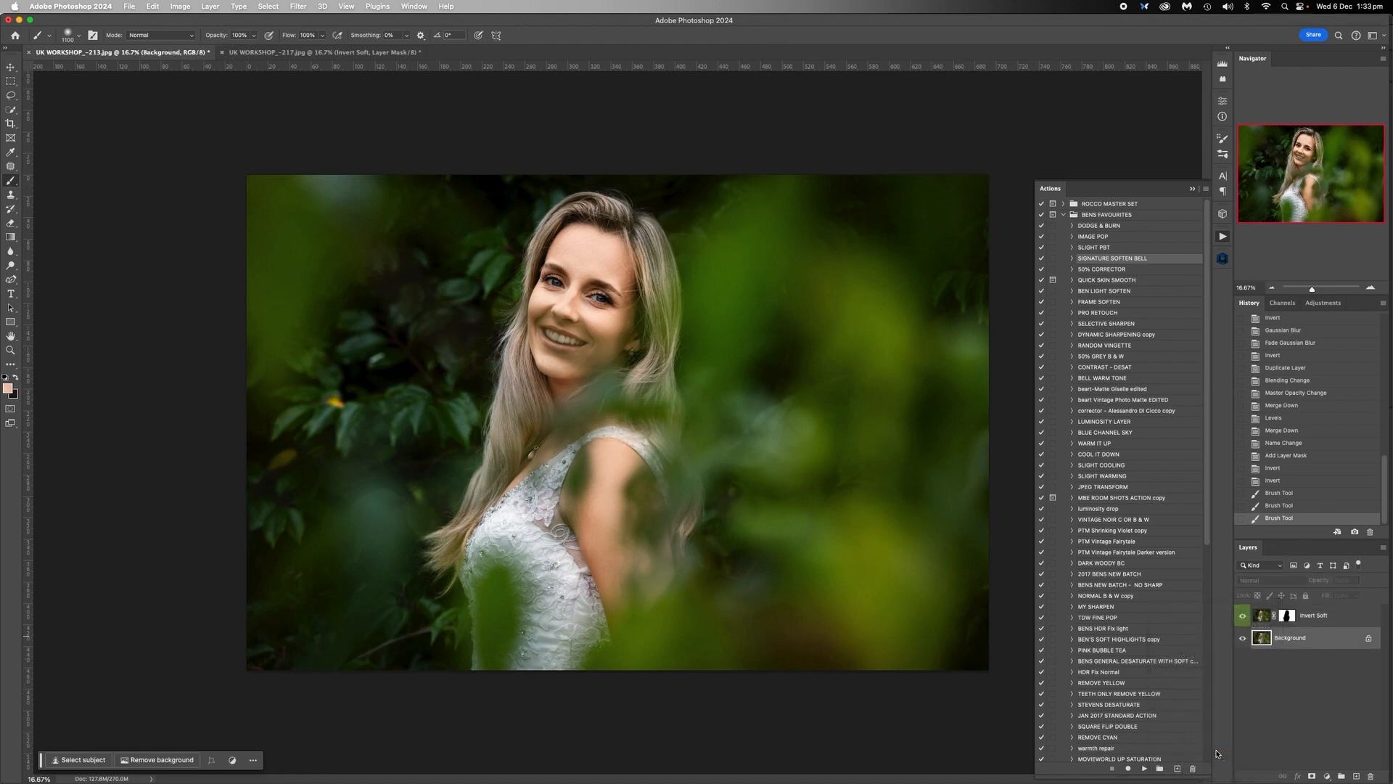
left_click(283, 53)
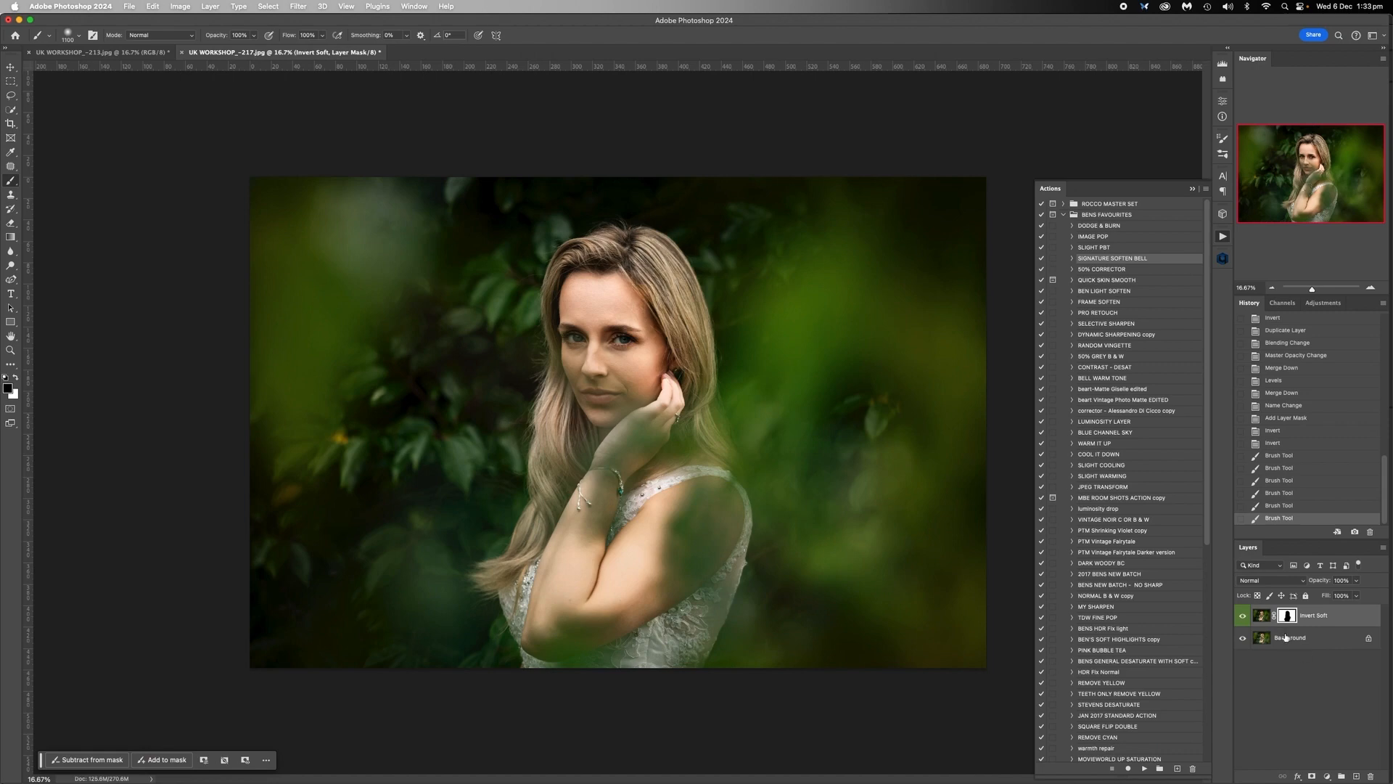
right_click(1286, 638)
left_click(1219, 749)
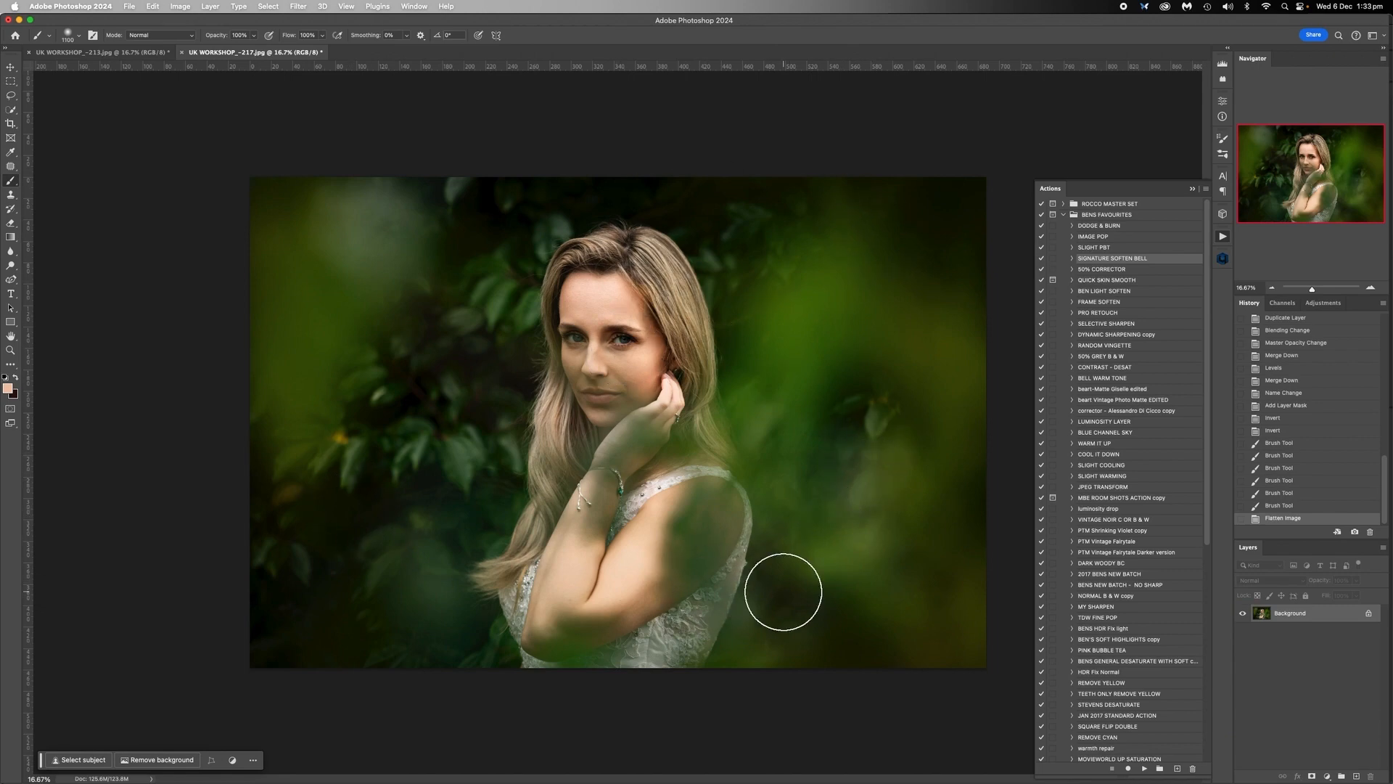
Run the SLIGHT PBT action on UK WORKSHOP_-217.jpg and compare the photo with and without its effect group.
left_click(1095, 249)
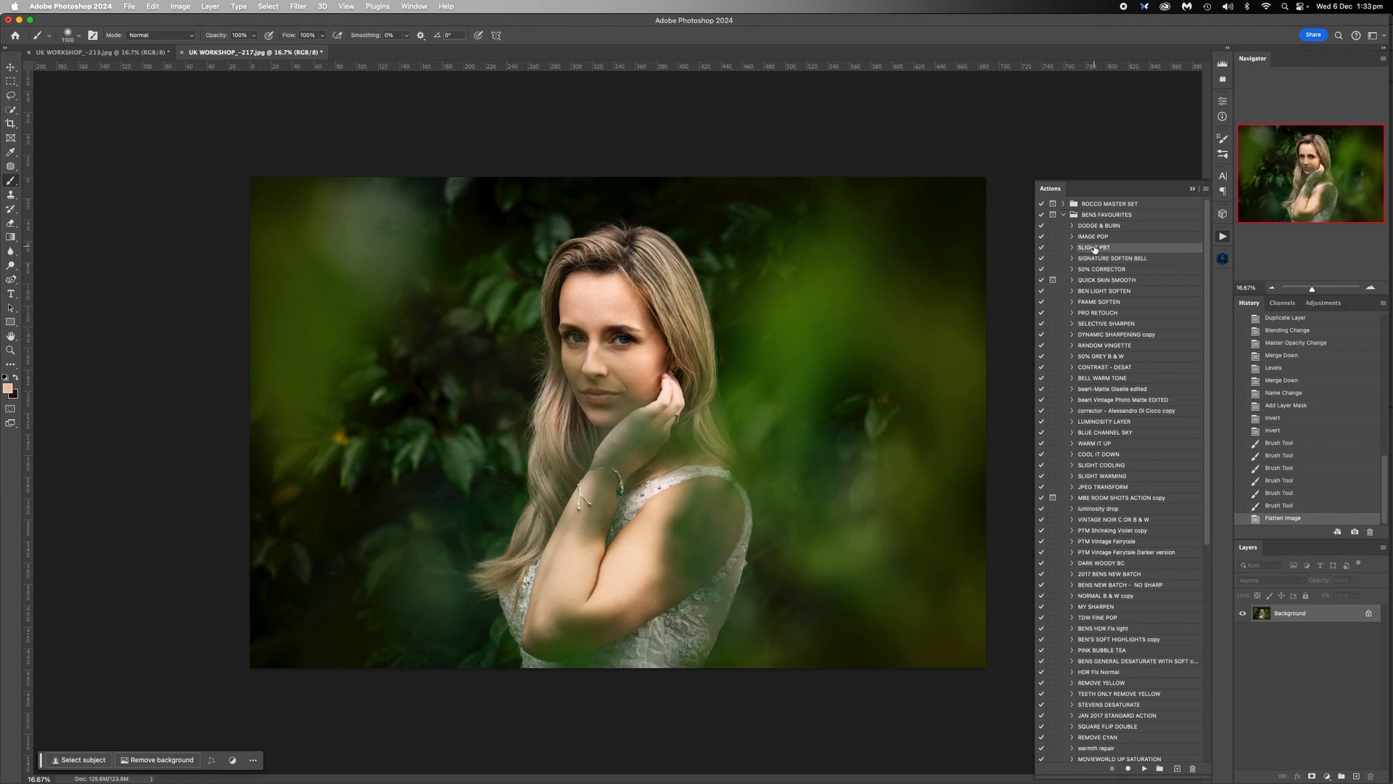
left_click(1144, 769)
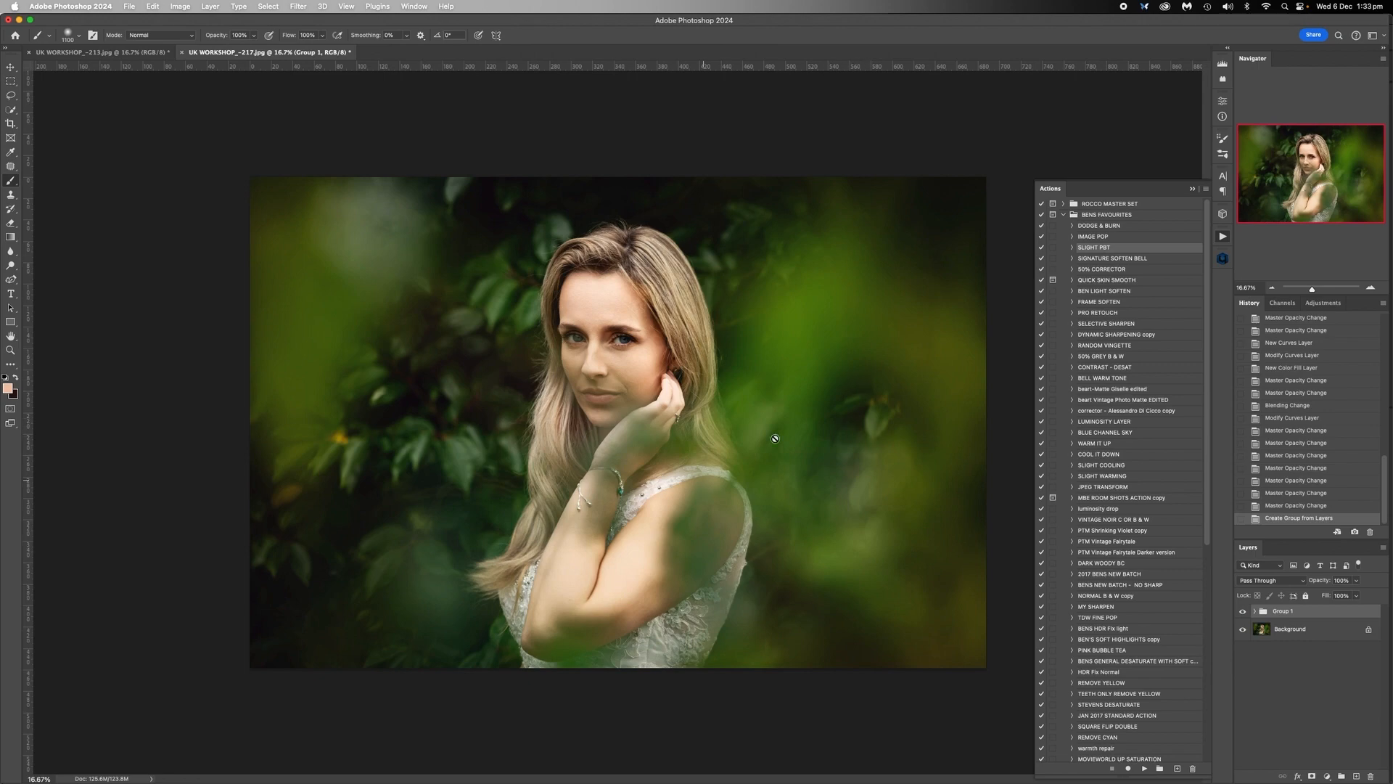
left_click(1244, 612)
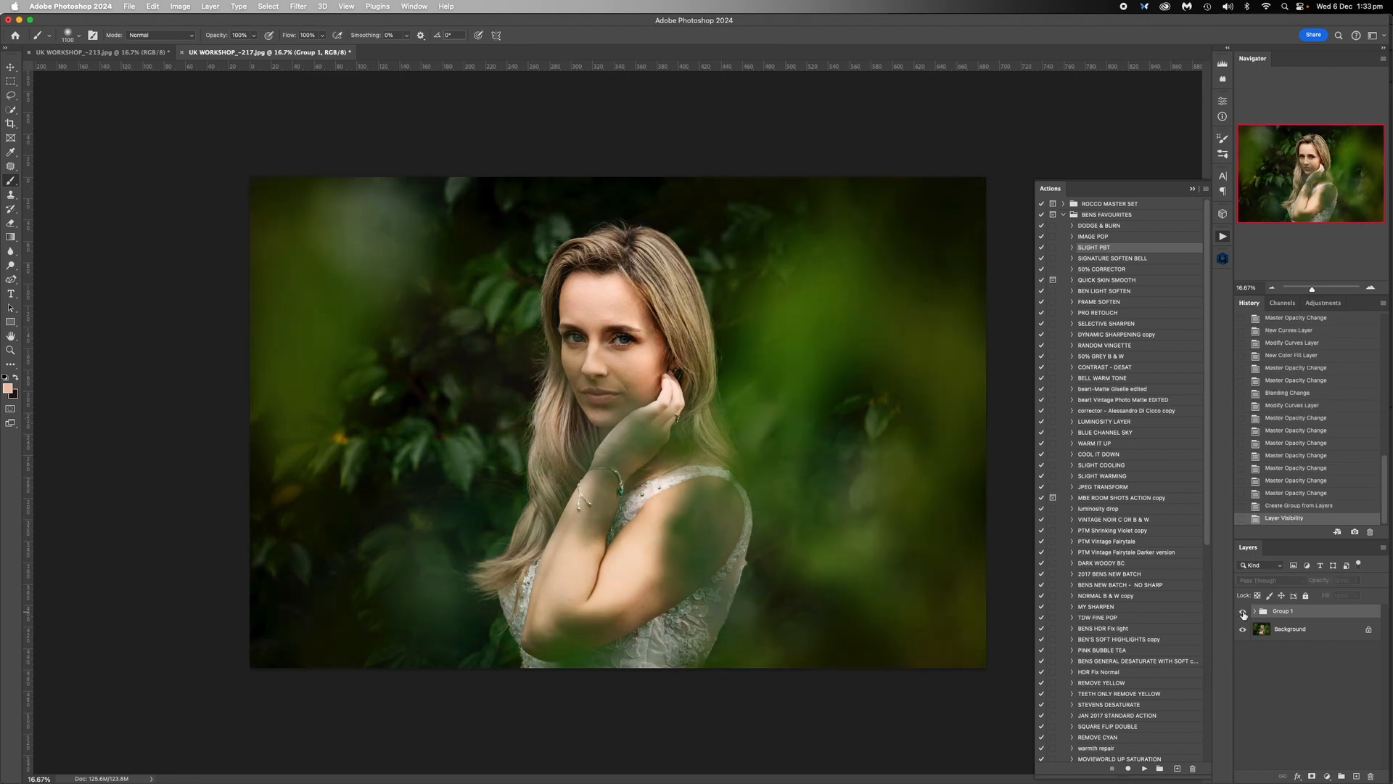
left_click(1243, 612)
left_click(1243, 611)
left_click(1243, 611)
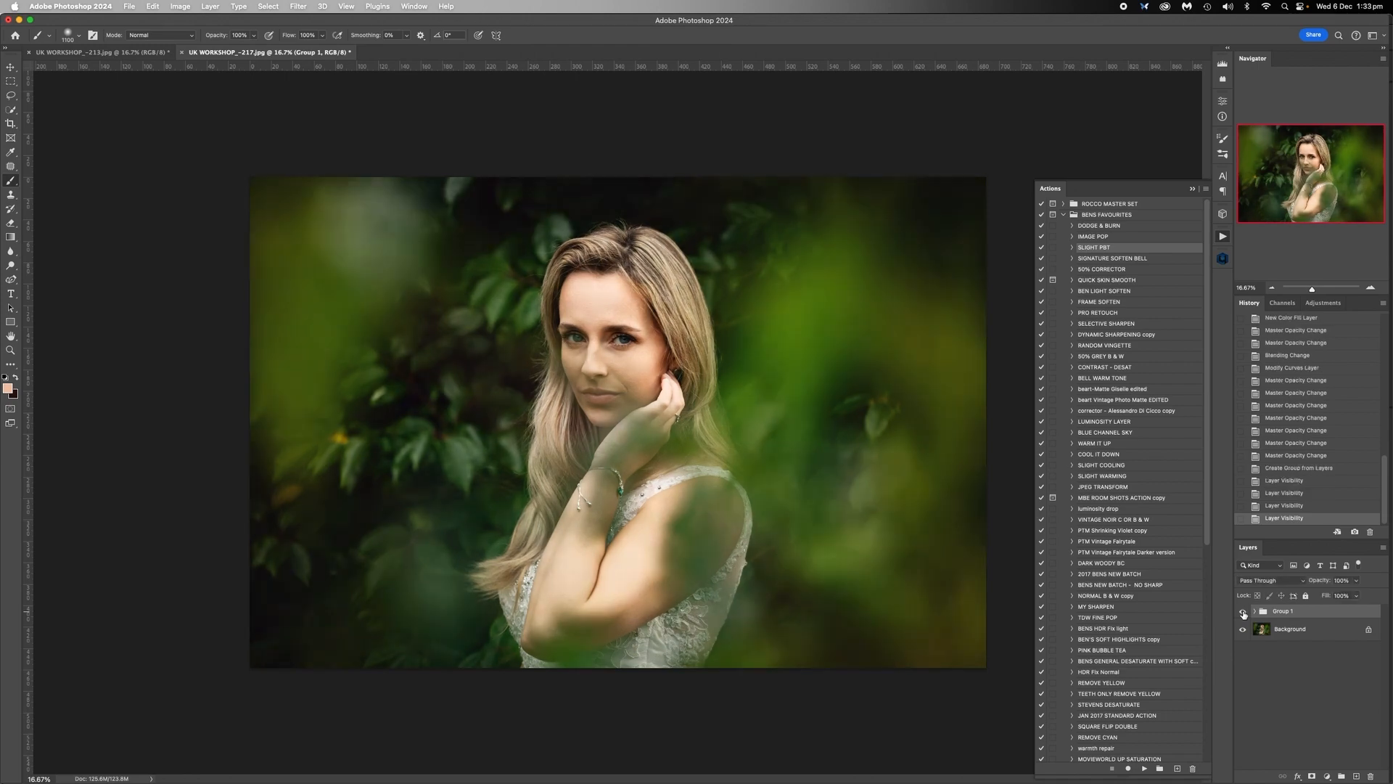
left_click(1244, 614)
left_click(1243, 613)
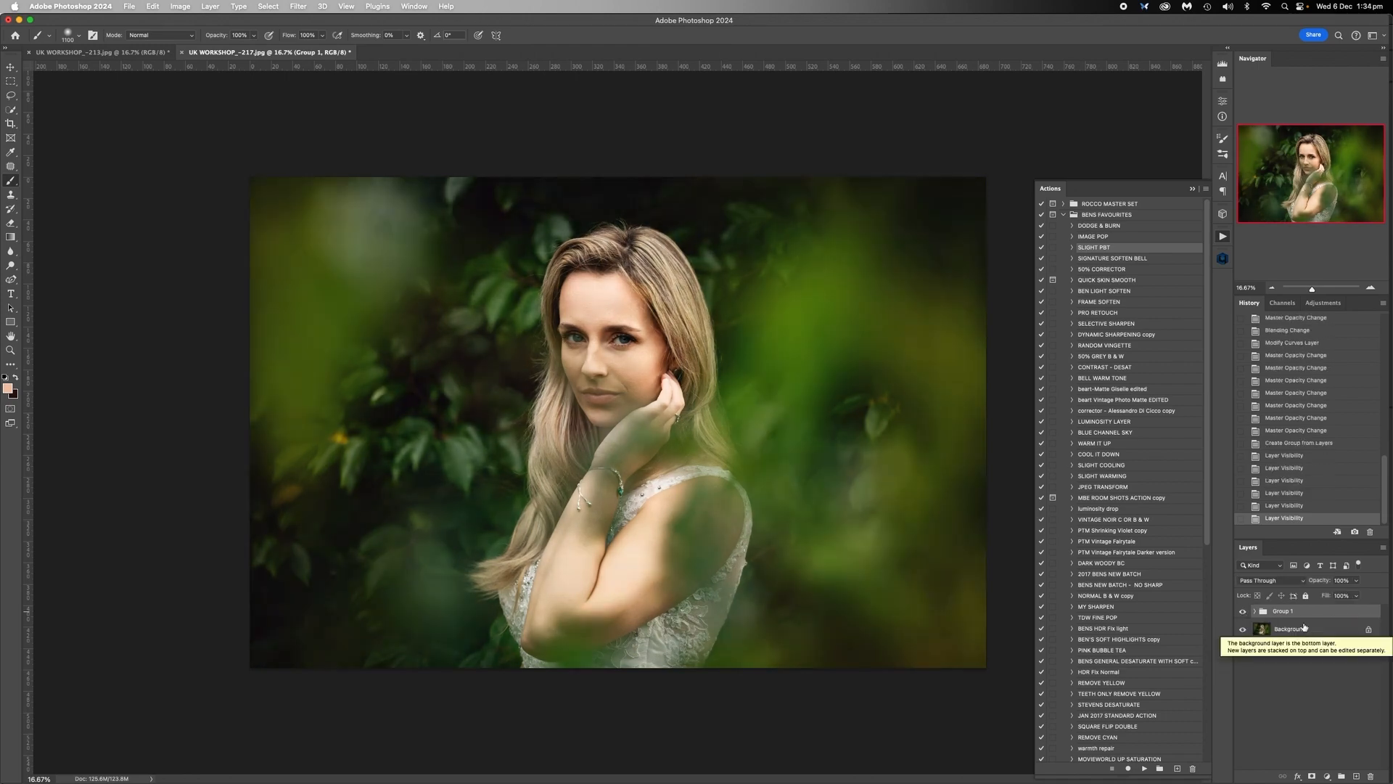
Run the SLIGHT PBT action on UK WORKSHOP_-213.jpg and flatten both portraits.
left_click(98, 53)
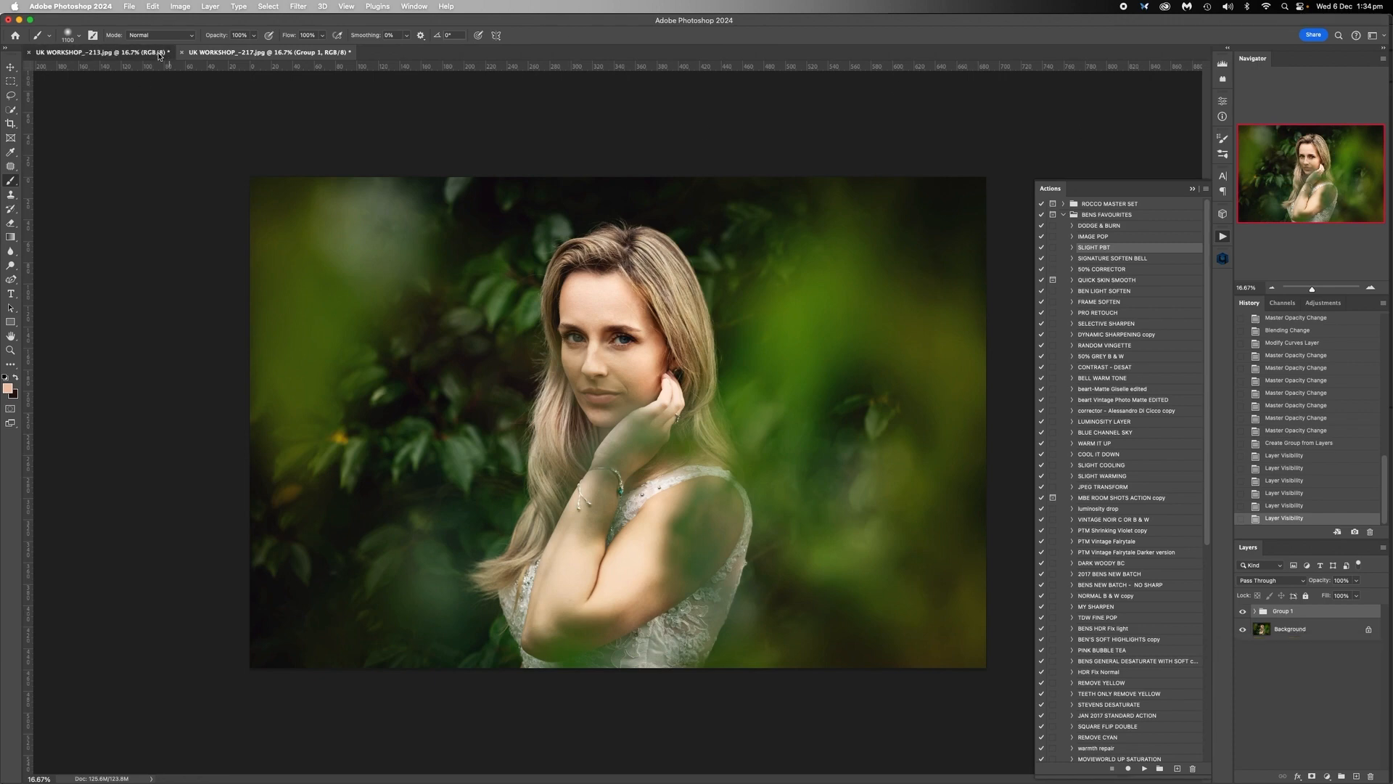
left_click(1144, 769)
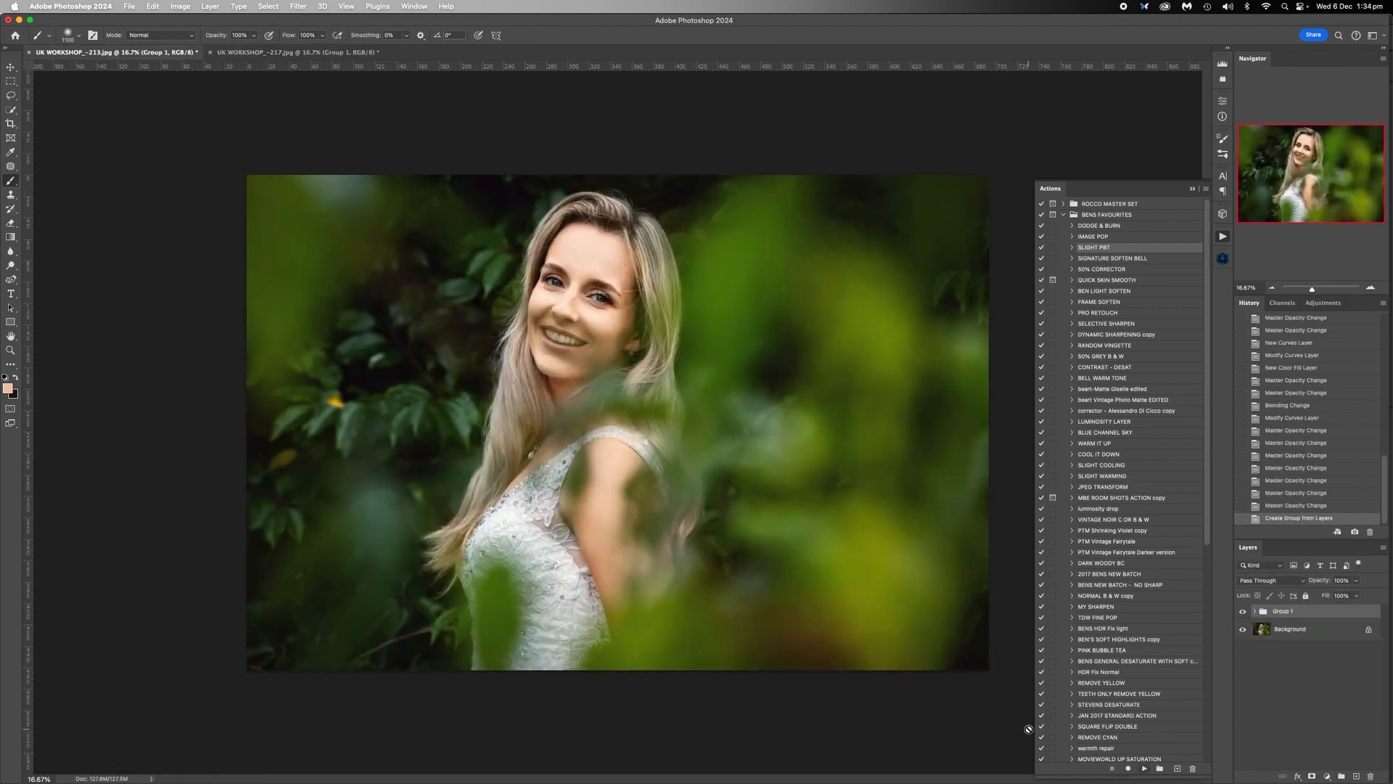
right_click(1296, 630)
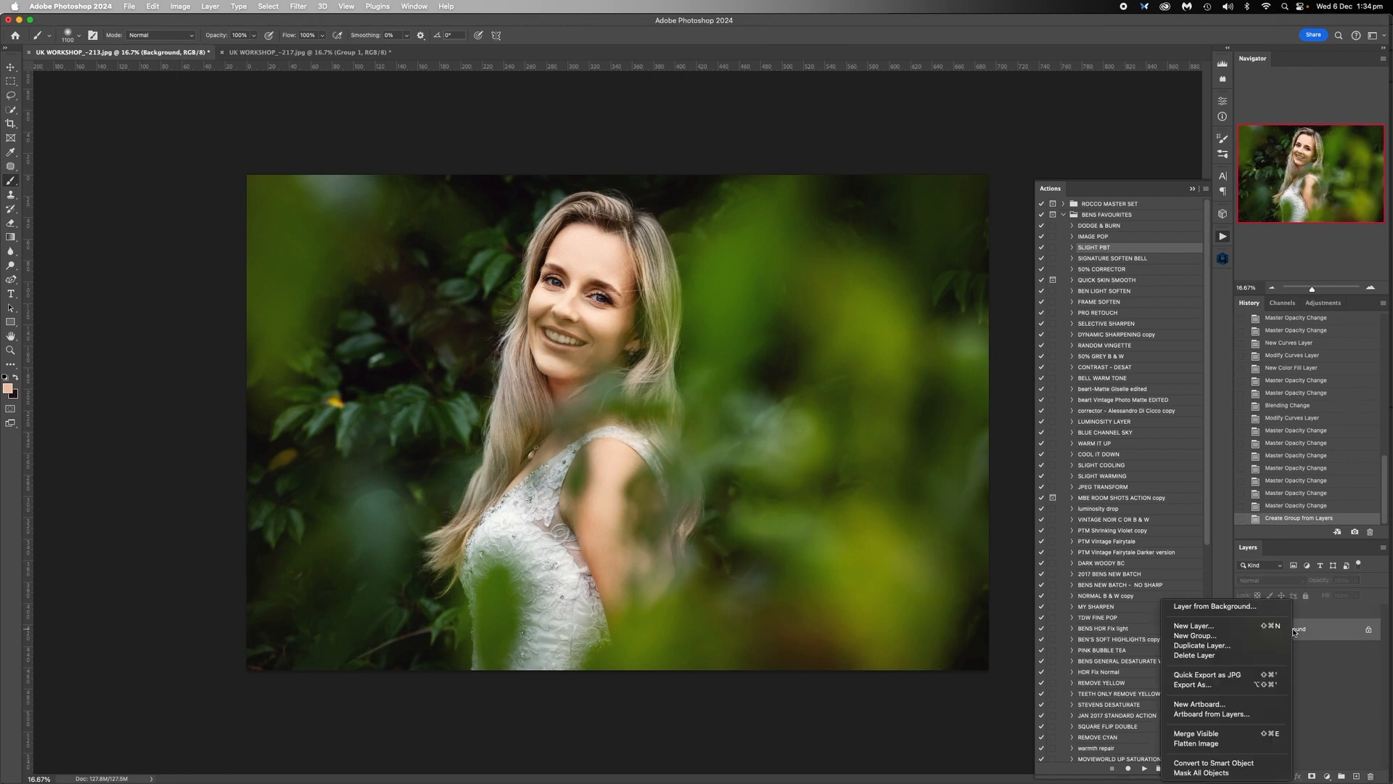
left_click(1234, 745)
left_click(269, 53)
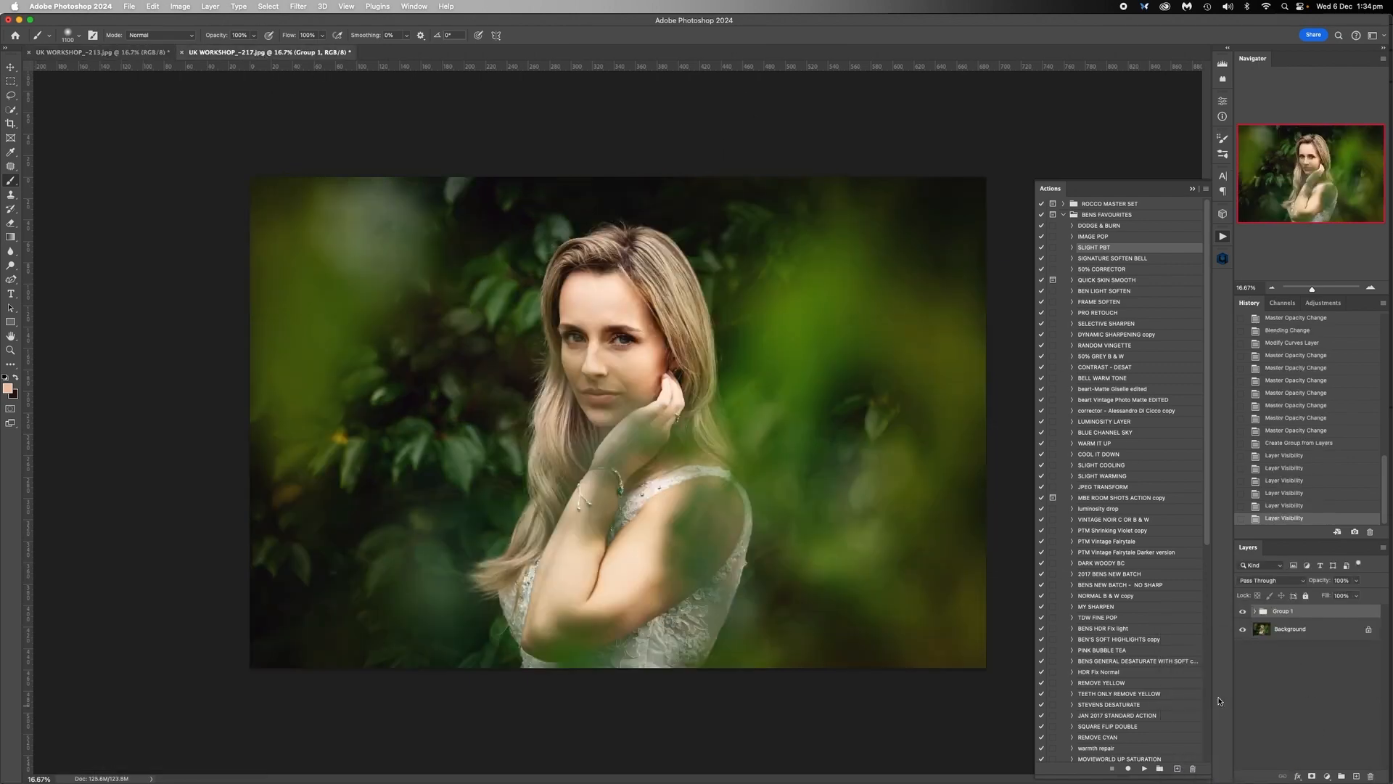
right_click(1289, 629)
left_click(1213, 738)
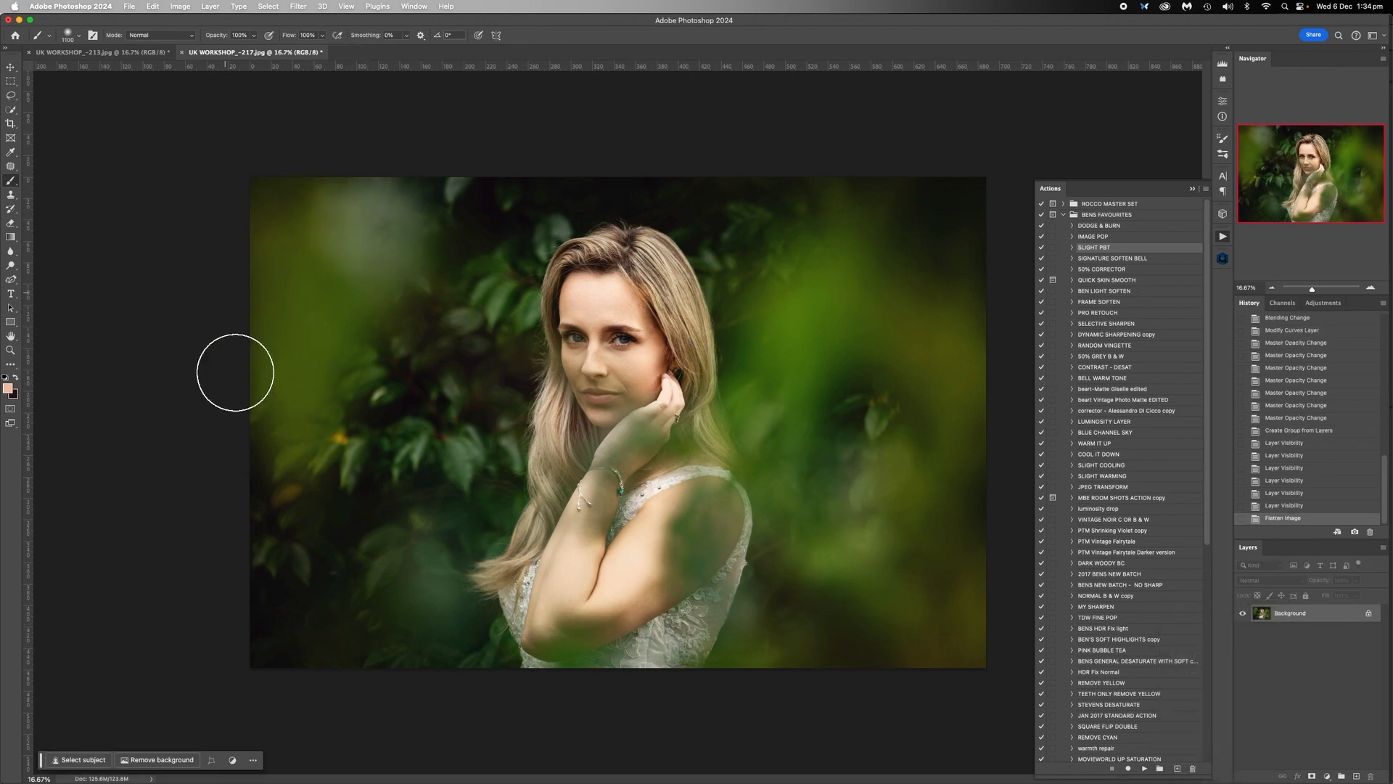
Lasso a jagged, irregular outline around the bride in UK WORKSHOP_-217.jpg and run the RANDOM VINGETTE action on that selection.
left_click(145, 53)
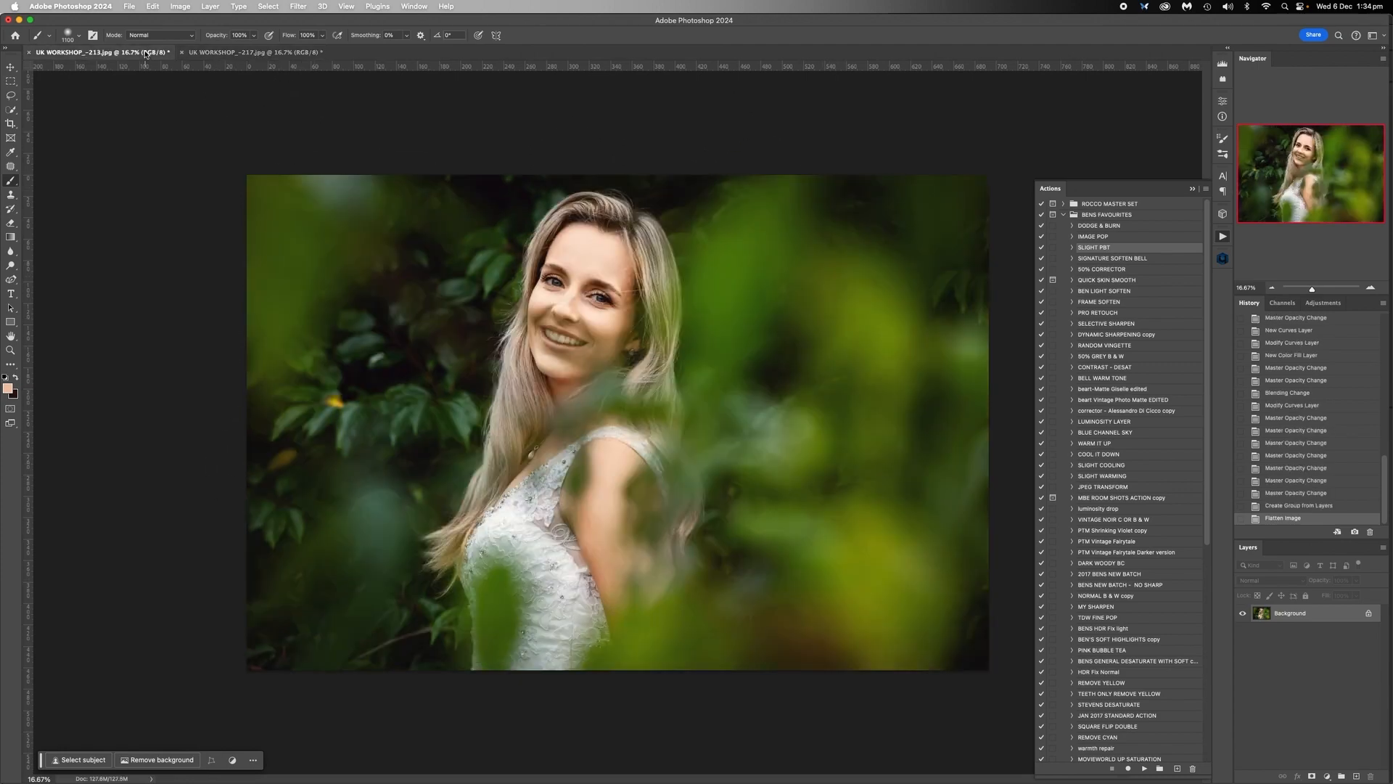
left_click(236, 52)
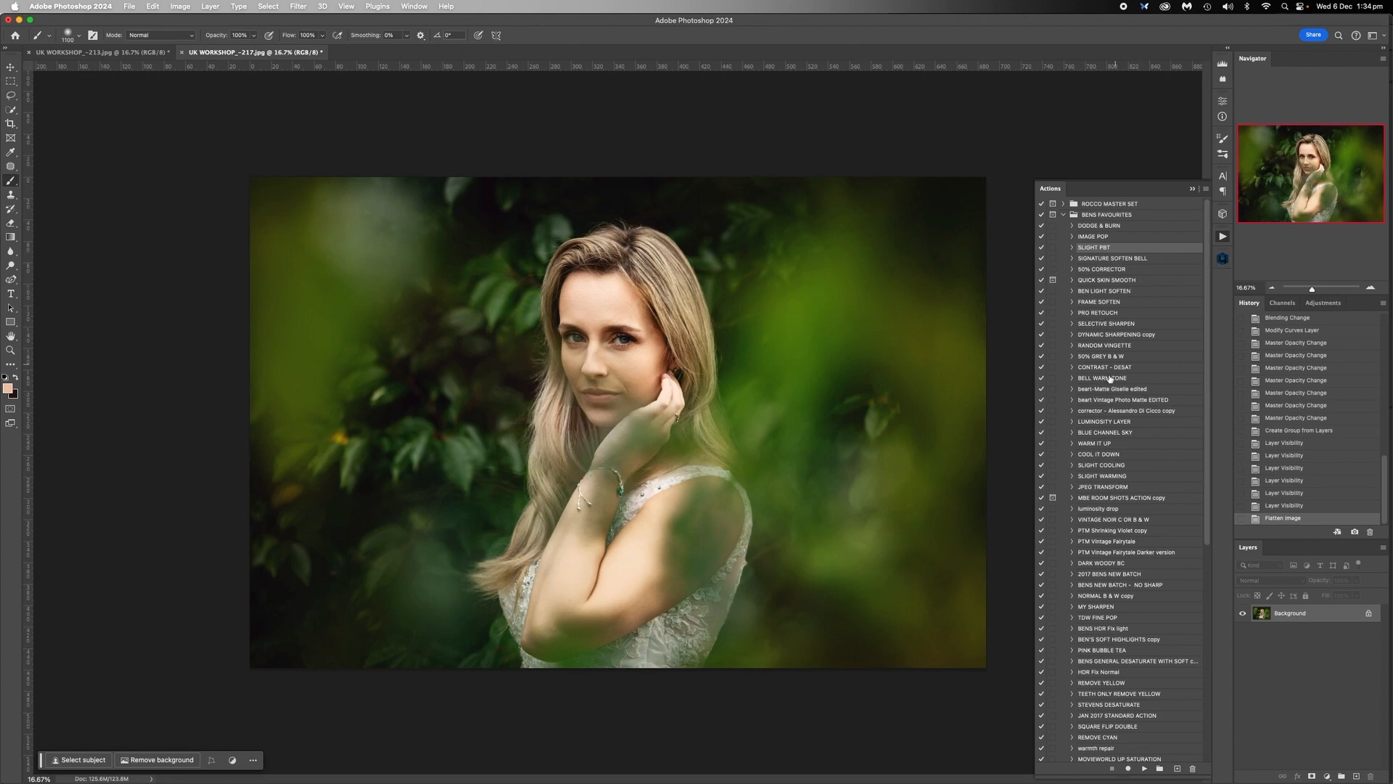
left_click(1106, 346)
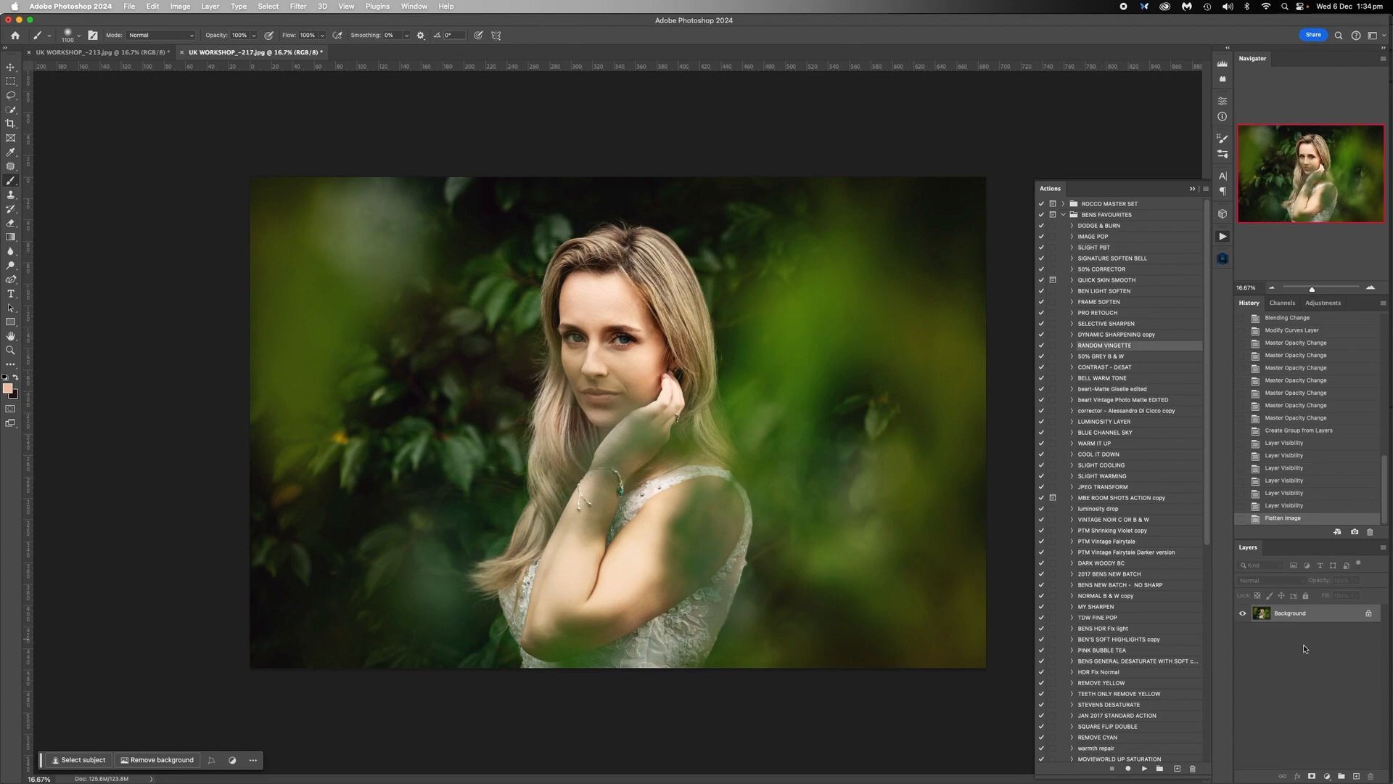
left_click(10, 95)
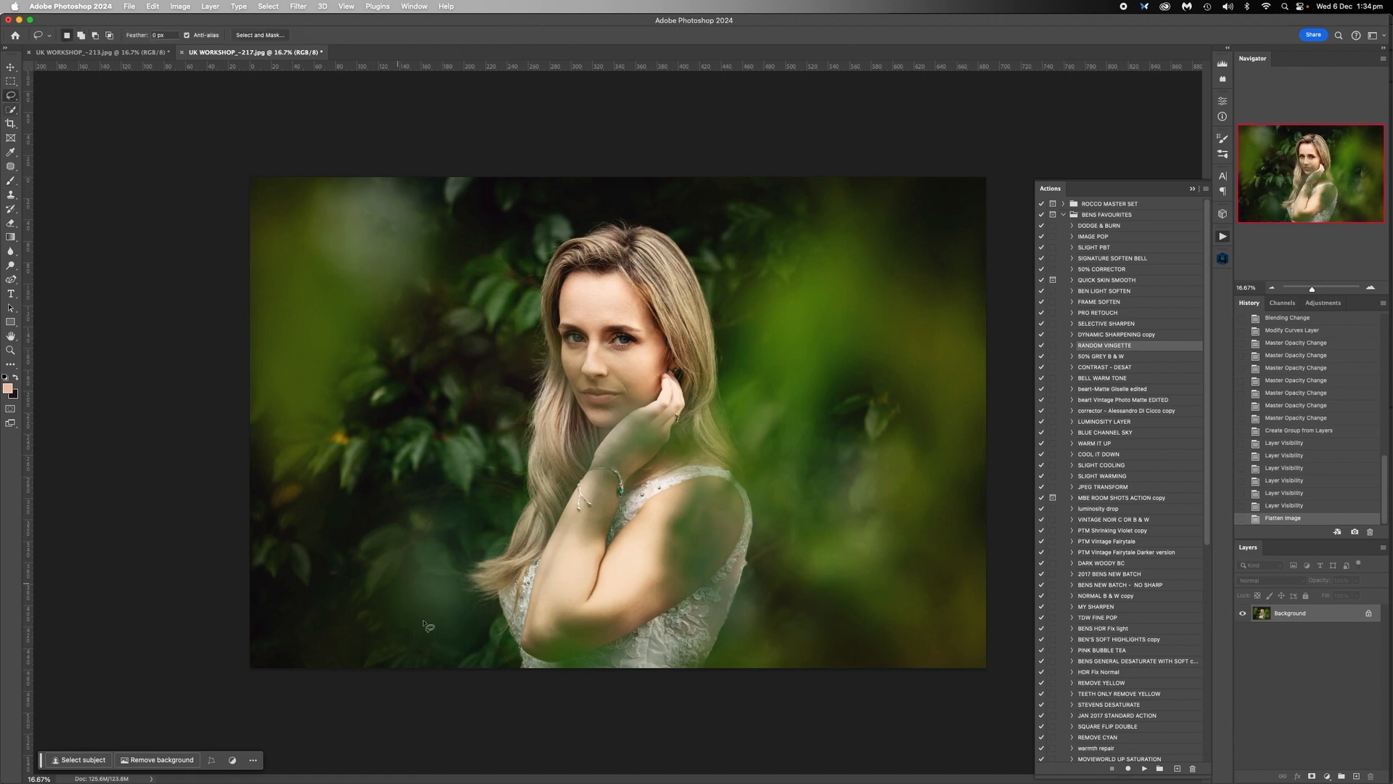
mouse_move(553, 696)
left_mouse_down()
mouse_move(382, 570)
mouse_move(484, 544)
mouse_move(366, 397)
mouse_move(448, 413)
mouse_move(439, 234)
mouse_move(530, 161)
mouse_move(599, 184)
mouse_move(889, 140)
mouse_move(722, 314)
mouse_move(733, 400)
mouse_move(817, 530)
mouse_move(577, 631)
mouse_move(533, 679)
mouse_move(462, 668)
left_mouse_up()
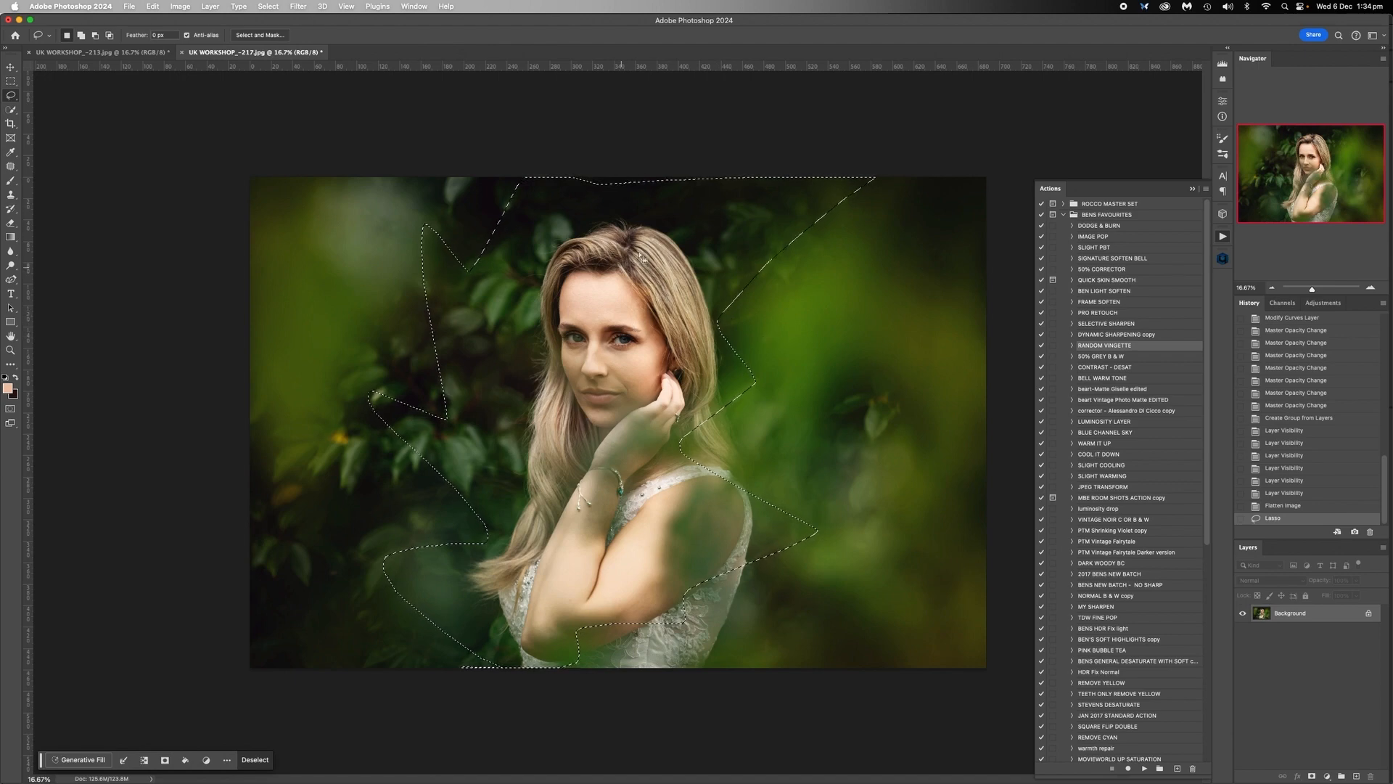
left_click(835, 374)
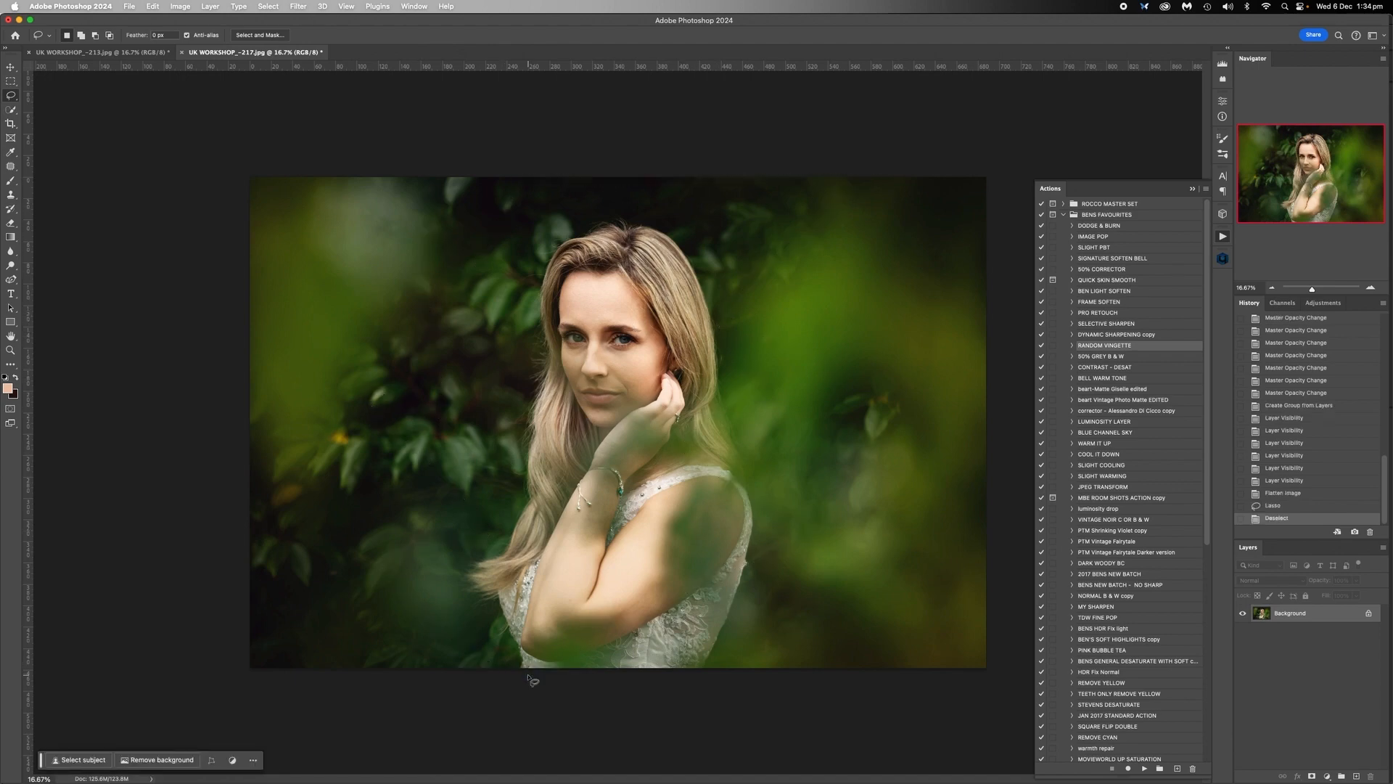
mouse_move(529, 676)
left_mouse_down()
mouse_move(487, 658)
mouse_move(411, 585)
mouse_move(453, 547)
mouse_move(450, 501)
mouse_move(373, 433)
mouse_move(463, 406)
mouse_move(405, 262)
mouse_move(454, 282)
mouse_move(468, 187)
mouse_move(488, 243)
mouse_move(576, 161)
mouse_move(618, 207)
mouse_move(707, 185)
mouse_move(792, 219)
mouse_move(742, 265)
mouse_move(807, 317)
mouse_move(741, 367)
mouse_move(728, 412)
mouse_move(666, 467)
mouse_move(712, 530)
mouse_move(670, 569)
mouse_move(712, 632)
mouse_move(603, 630)
mouse_move(522, 666)
left_mouse_up()
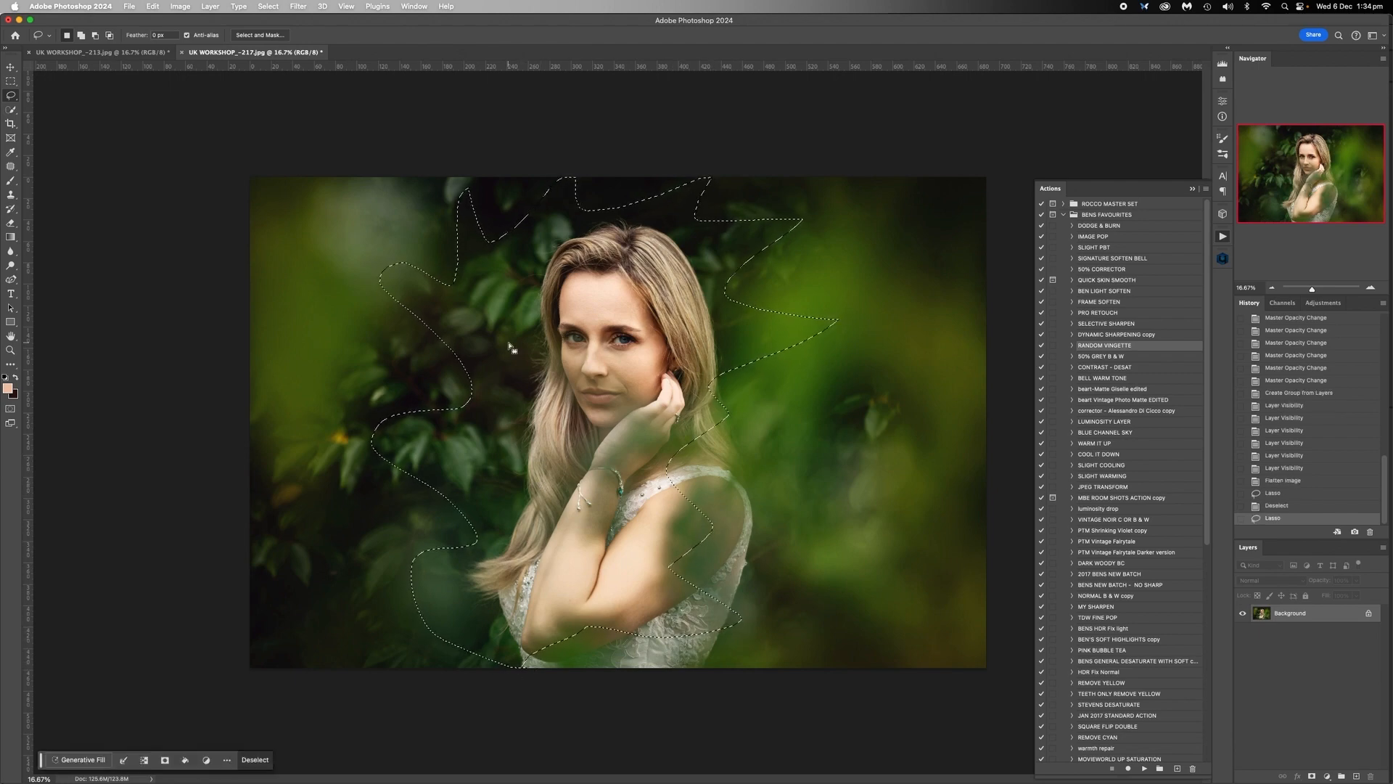
left_click(1144, 769)
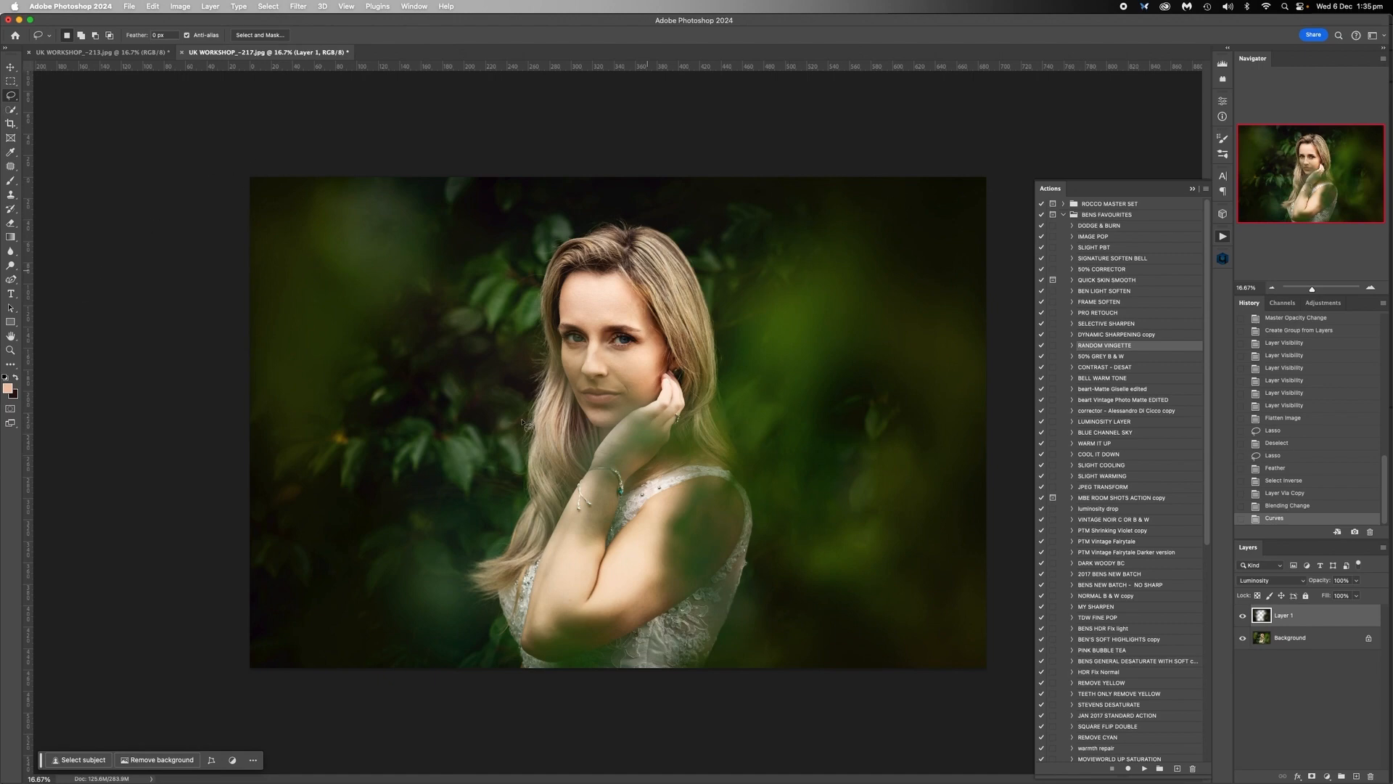
Compare UK WORKSHOP_-217.jpg with and without the vignette by switching Layer 1's visibility off and on.
left_click(1242, 615)
left_click(1243, 615)
left_click(1242, 617)
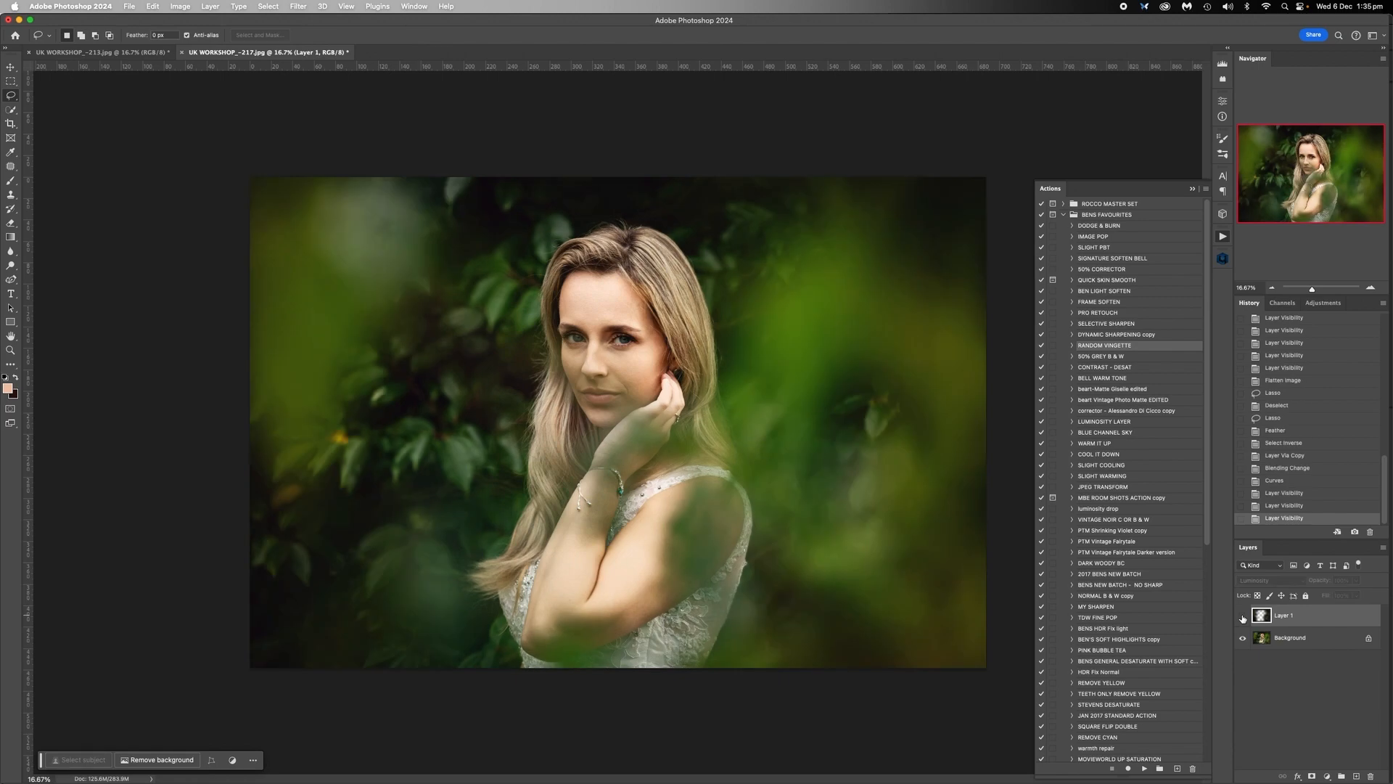
left_click(1243, 616)
left_click(1243, 616)
left_click(1242, 616)
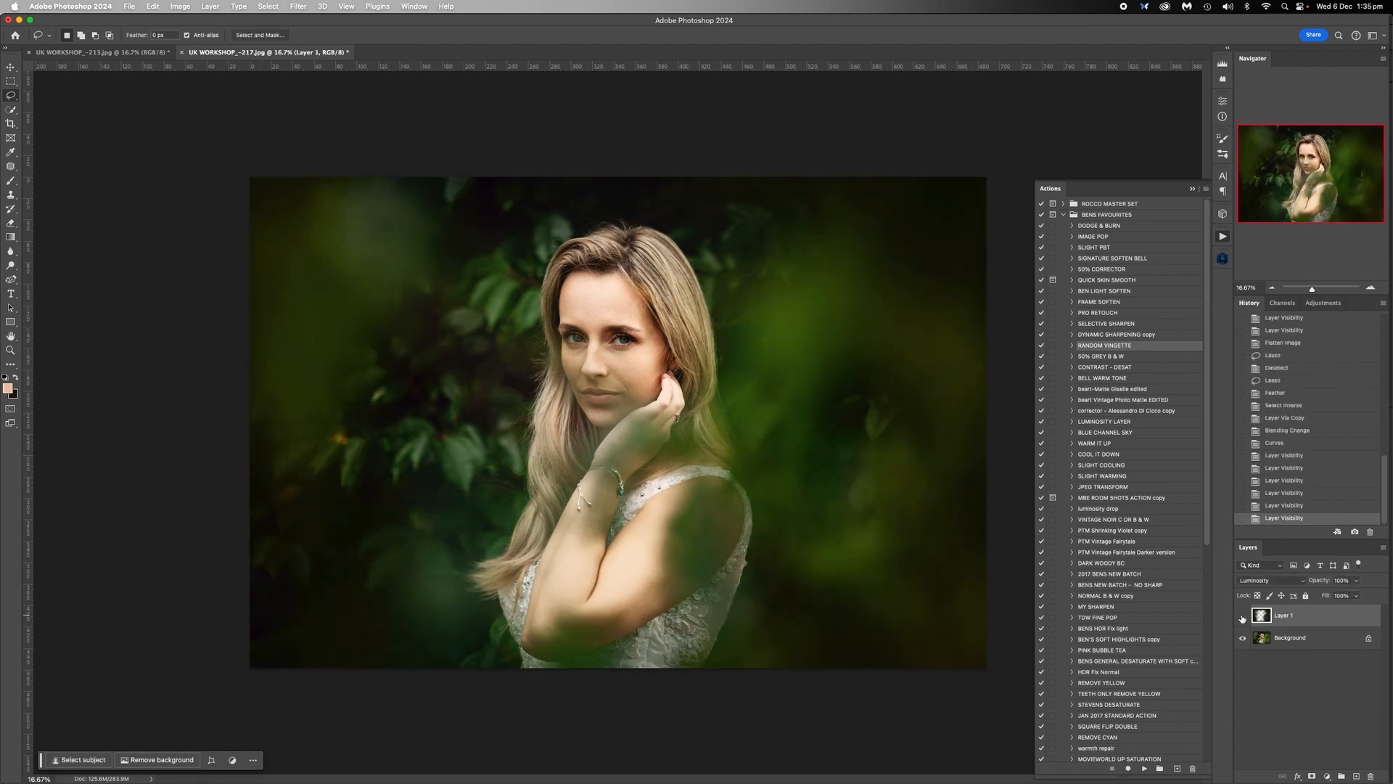
left_click(1243, 616)
left_click(1242, 616)
Lasso an irregular outline around the bride in UK WORKSHOP_-213.jpg and run the RANDOM VINGETTE action on it.
left_click(94, 53)
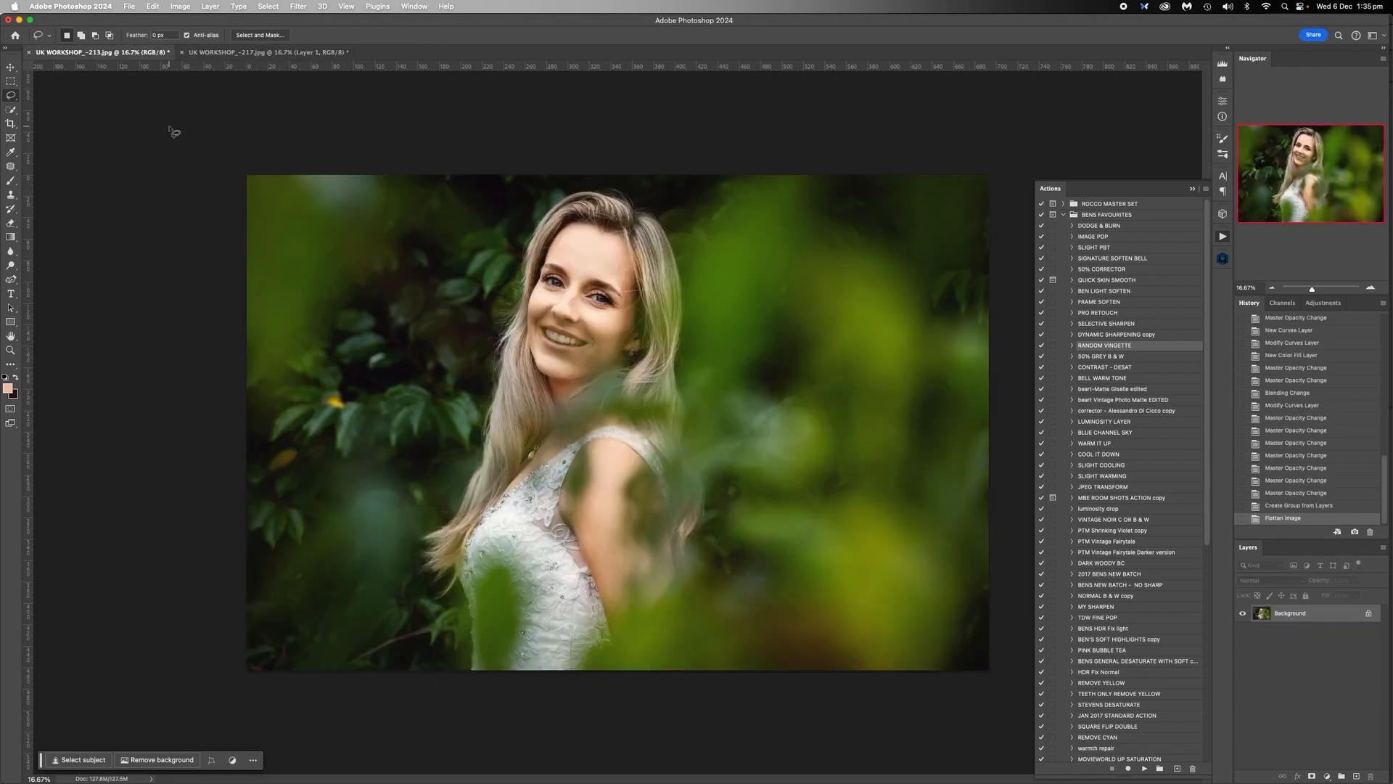
mouse_move(508, 695)
left_mouse_down()
mouse_move(356, 589)
mouse_move(423, 558)
mouse_move(293, 354)
mouse_move(391, 356)
mouse_move(406, 235)
mouse_move(461, 103)
mouse_move(667, 159)
mouse_move(731, 147)
mouse_move(678, 242)
mouse_move(701, 412)
mouse_move(647, 471)
mouse_move(697, 586)
mouse_move(565, 654)
mouse_move(541, 709)
mouse_move(467, 714)
left_mouse_up()
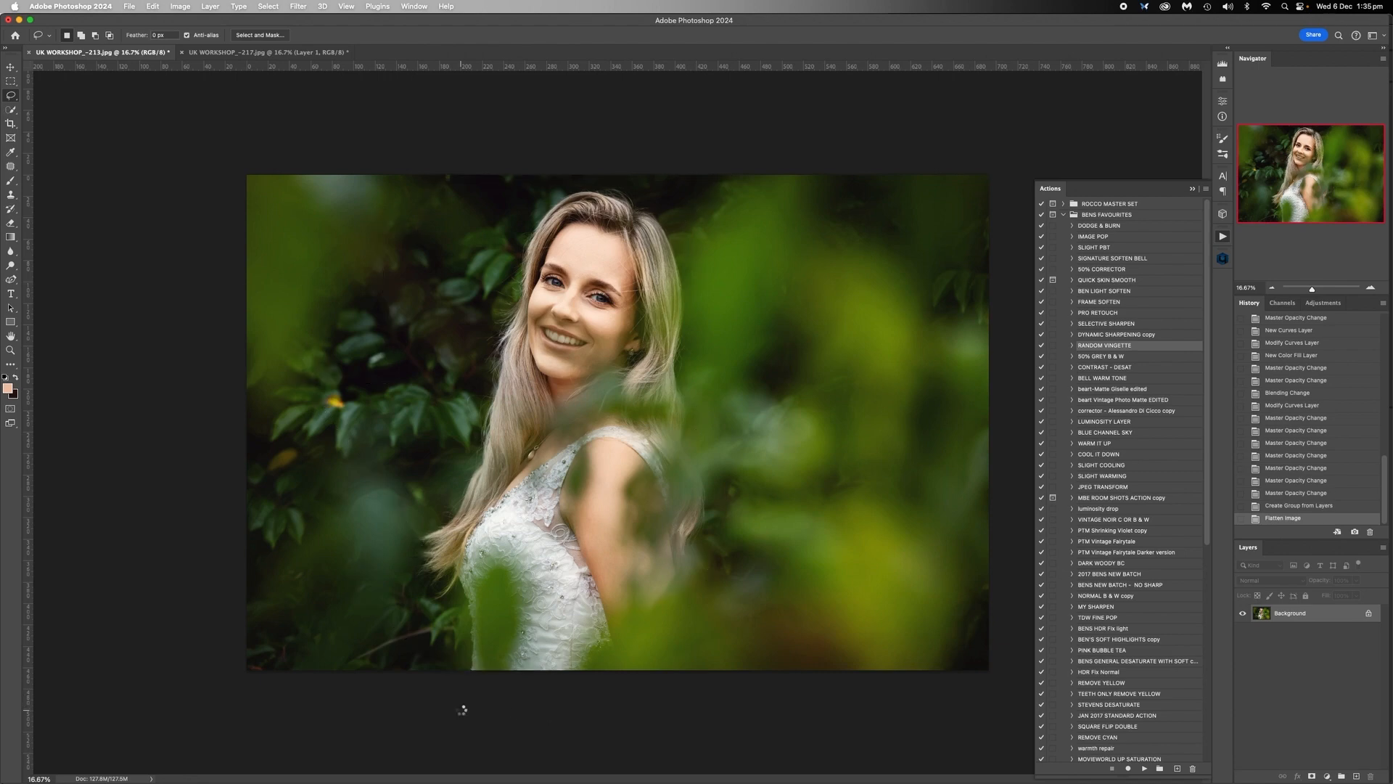
left_click(1145, 768)
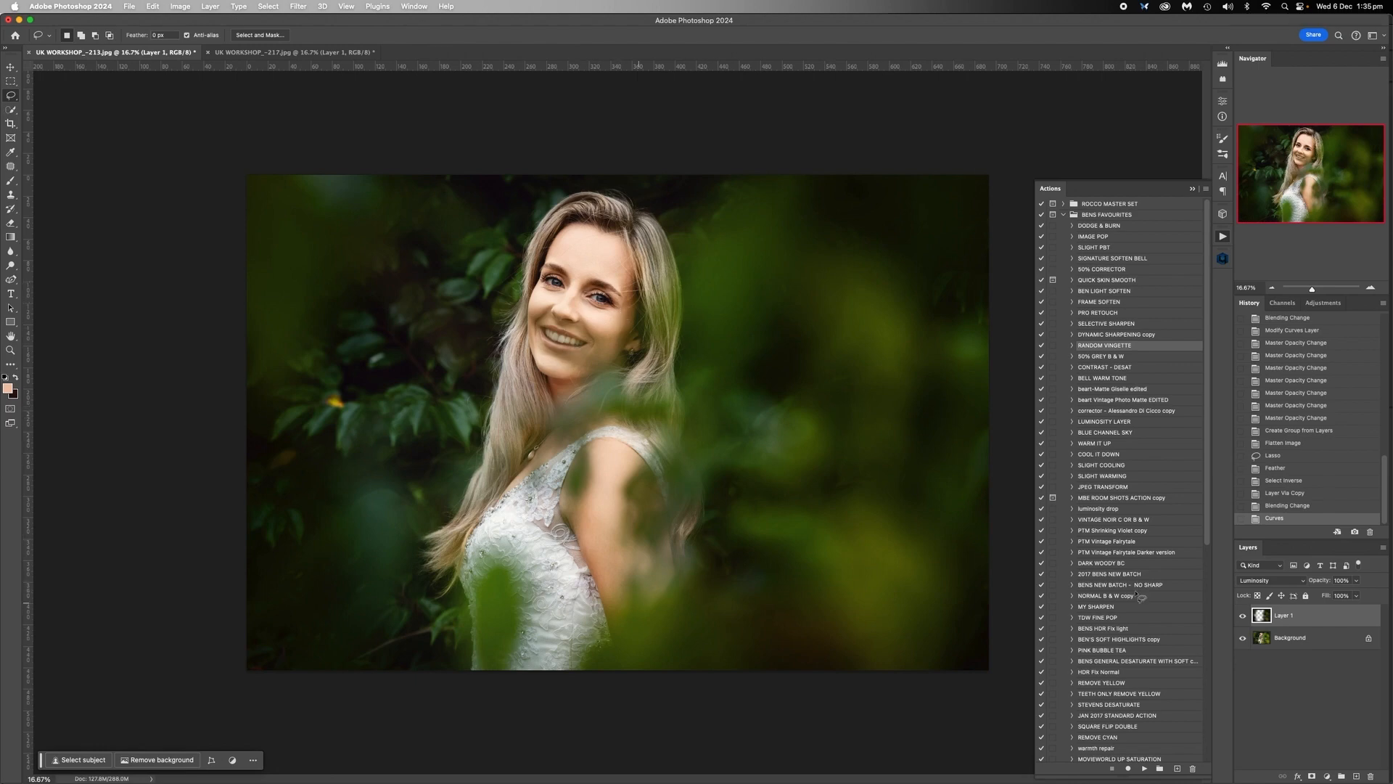
Flatten the vignette layer in UK WORKSHOP_-213.jpg and UK WORKSHOP_-217.jpg, and return to UK WORKSHOP_-213.jpg.
right_click(1294, 638)
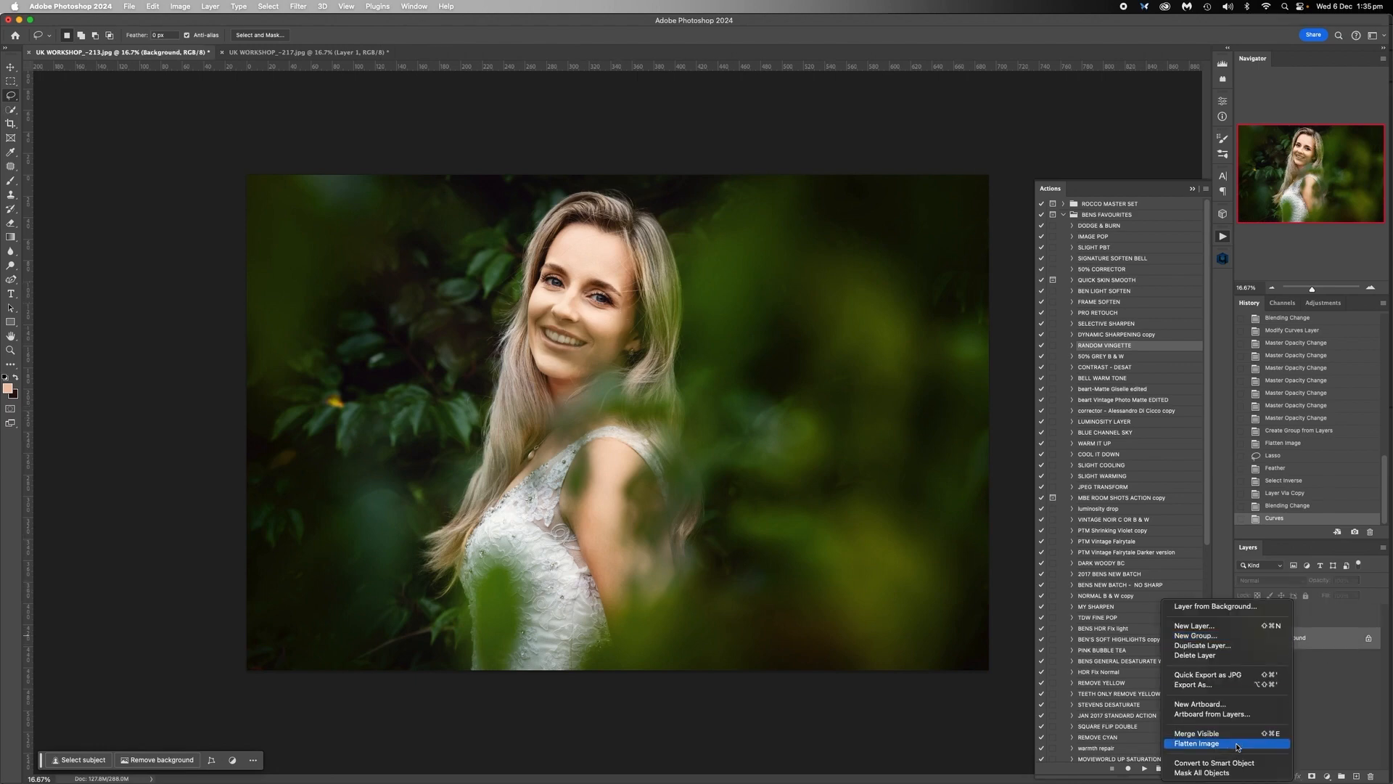
left_click(1204, 741)
left_click(270, 53)
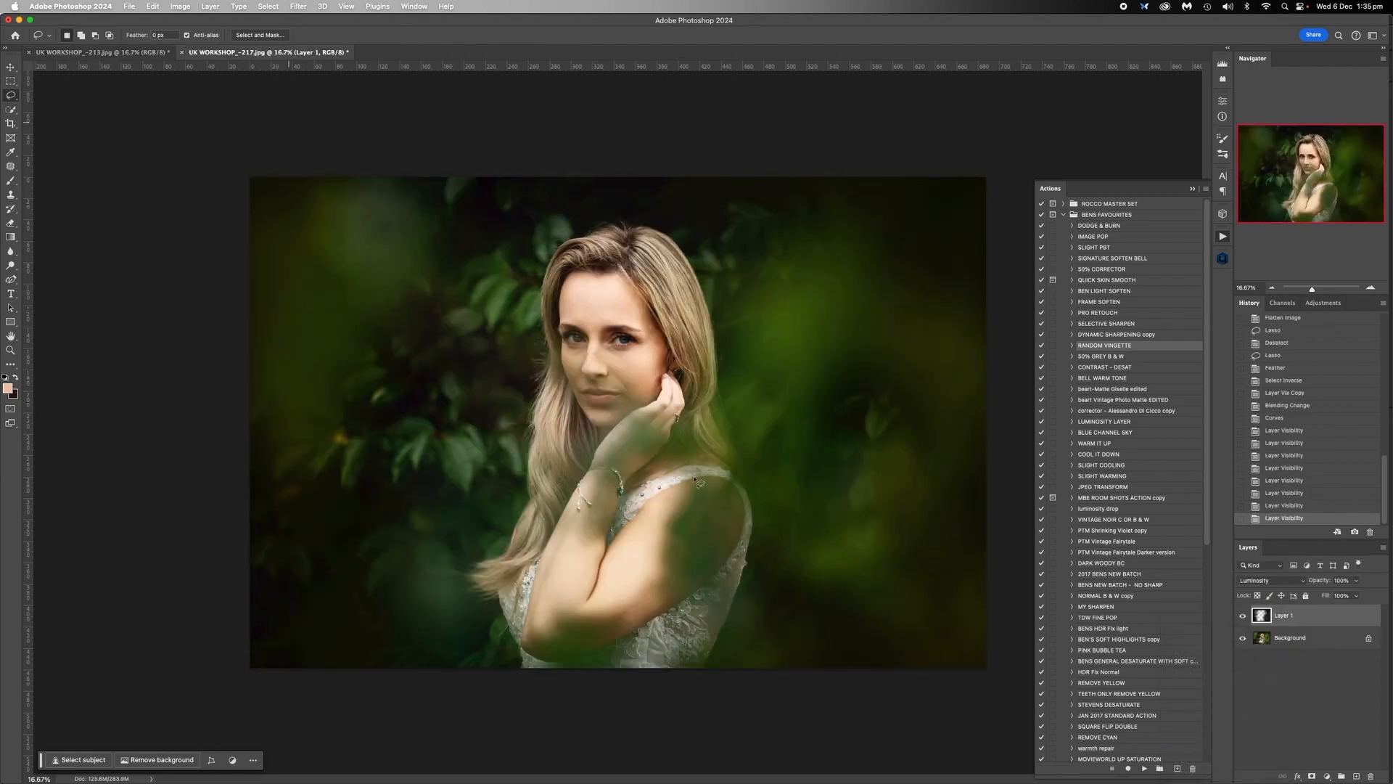
right_click(1294, 640)
left_click(1237, 743)
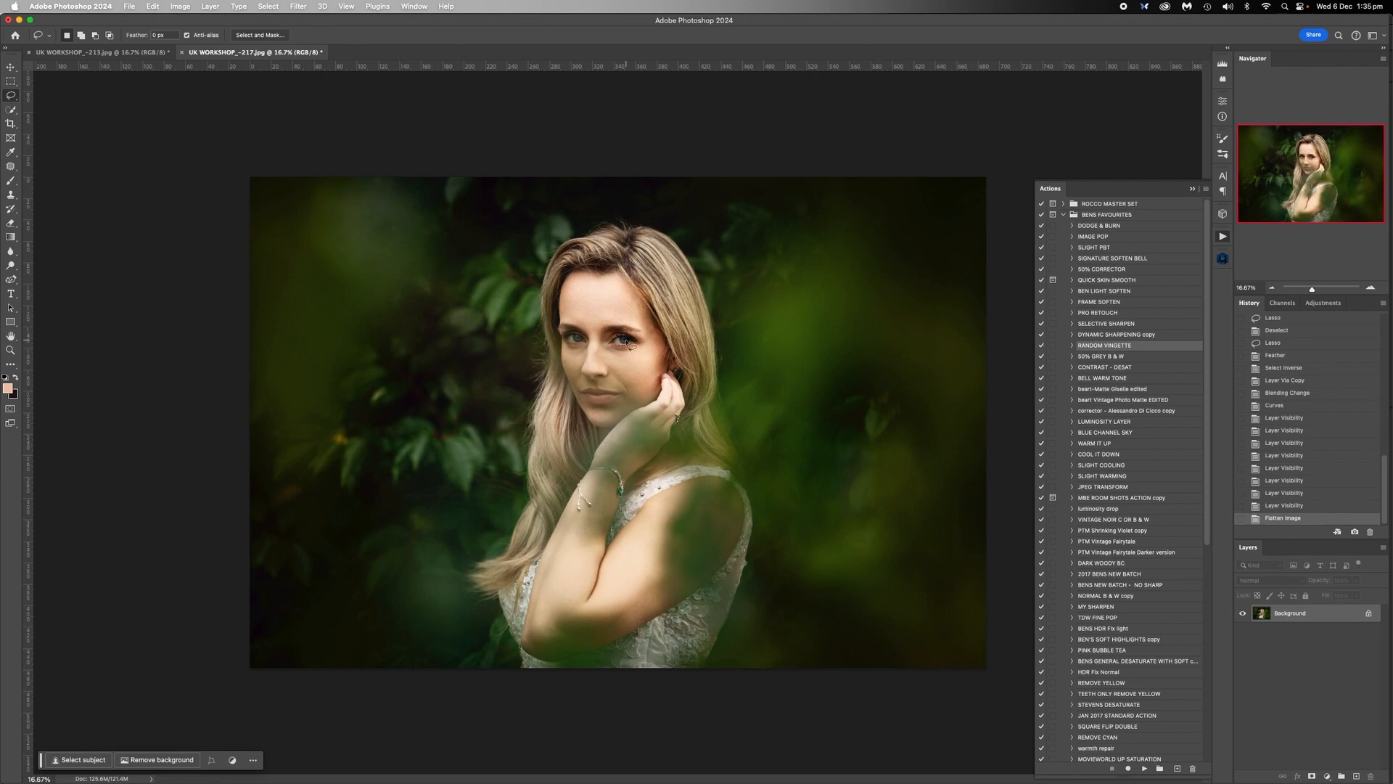
left_click(148, 56)
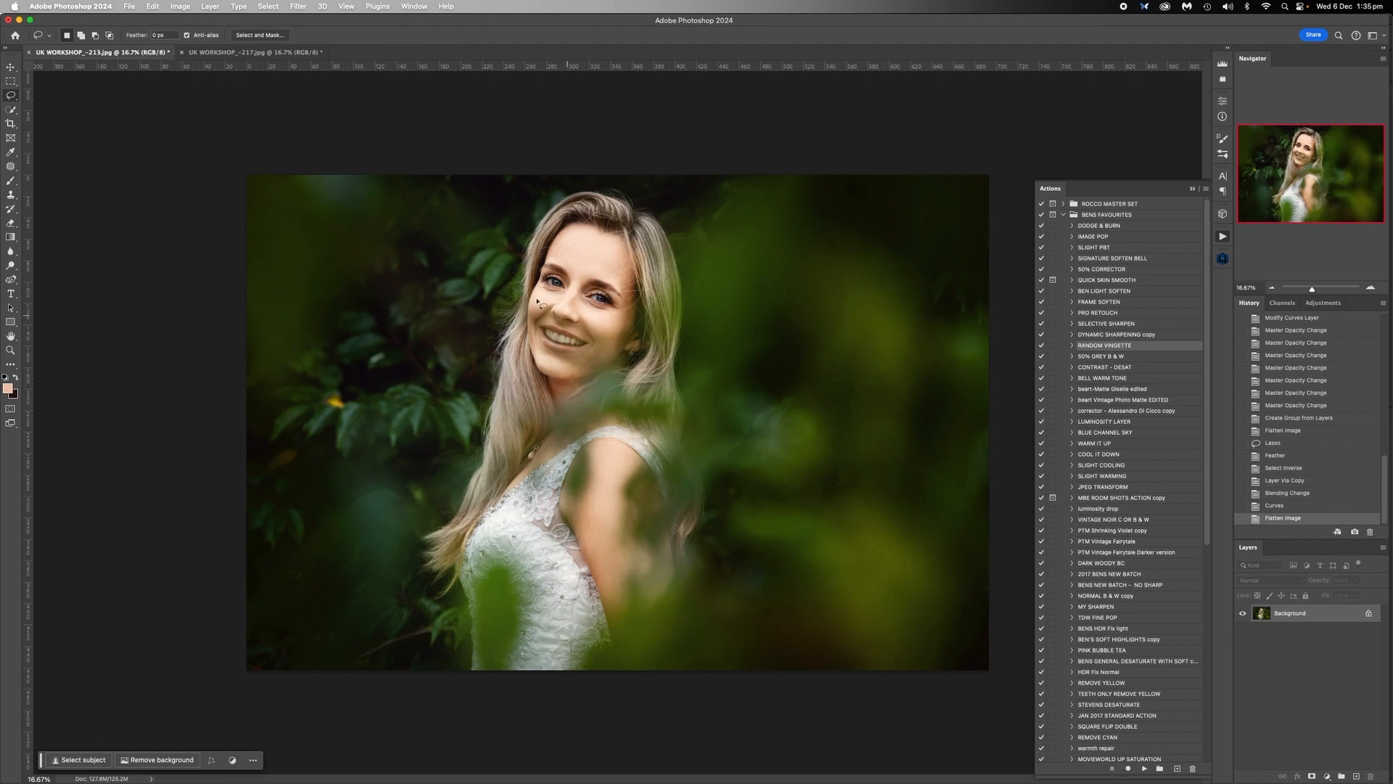
Switch to UK WORKSHOP_-217.jpg and look over the retouching options in the Retouch4me panel.
left_click(254, 52)
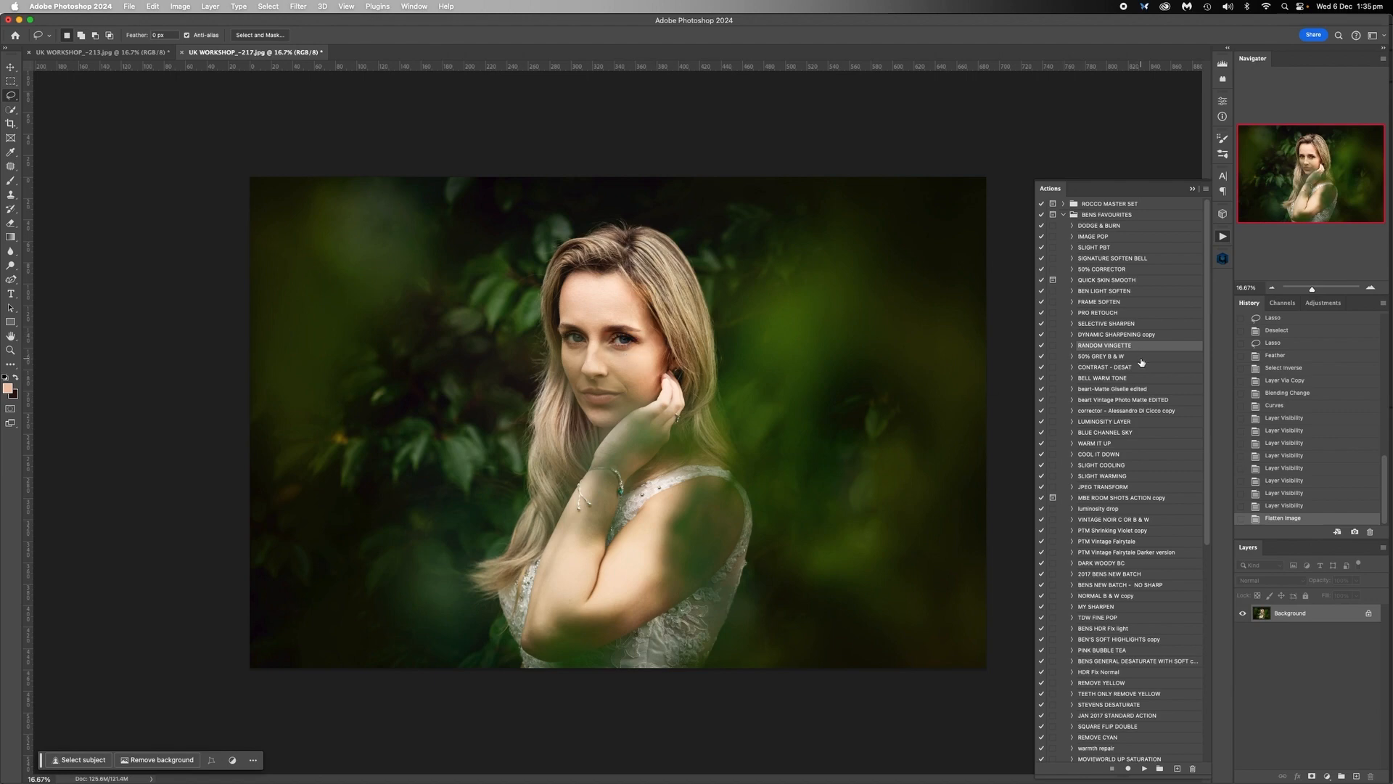
left_click(1102, 314)
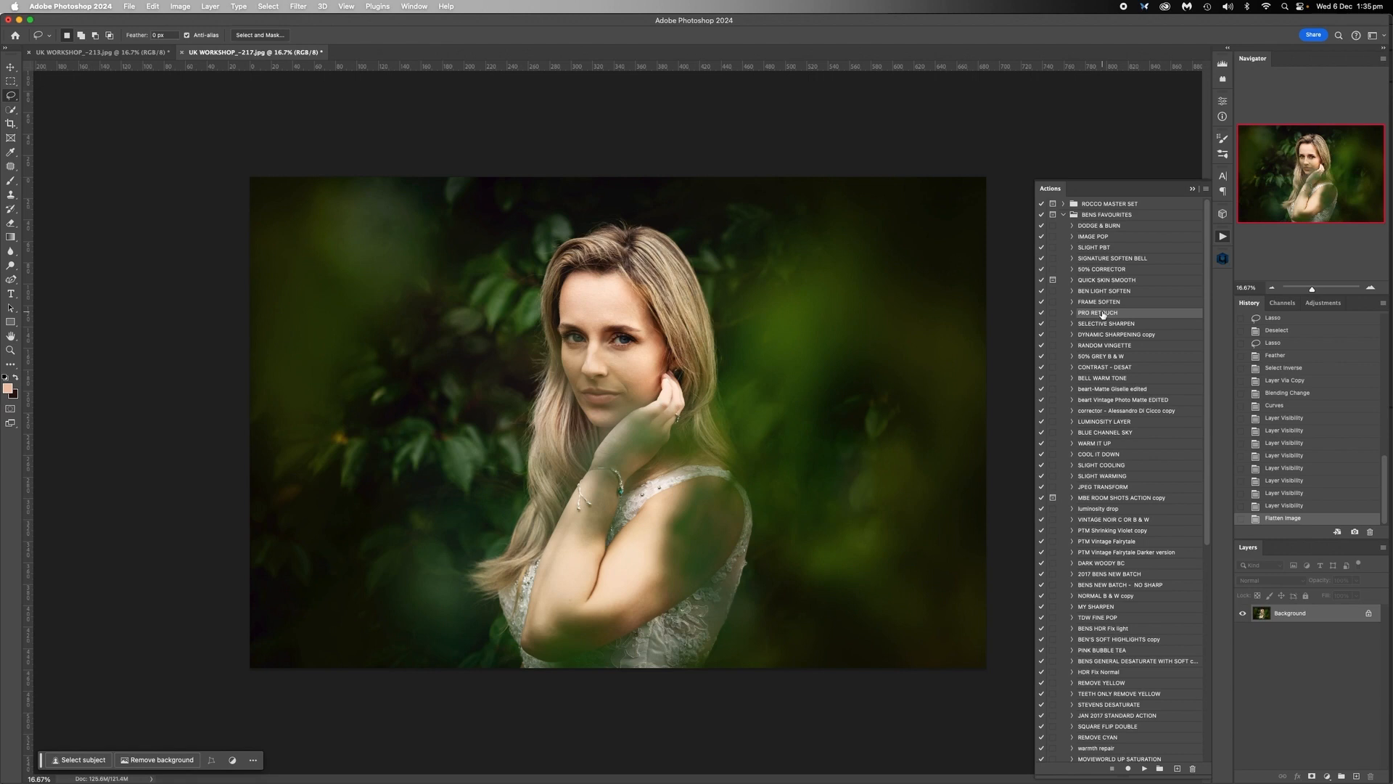
left_click(1223, 259)
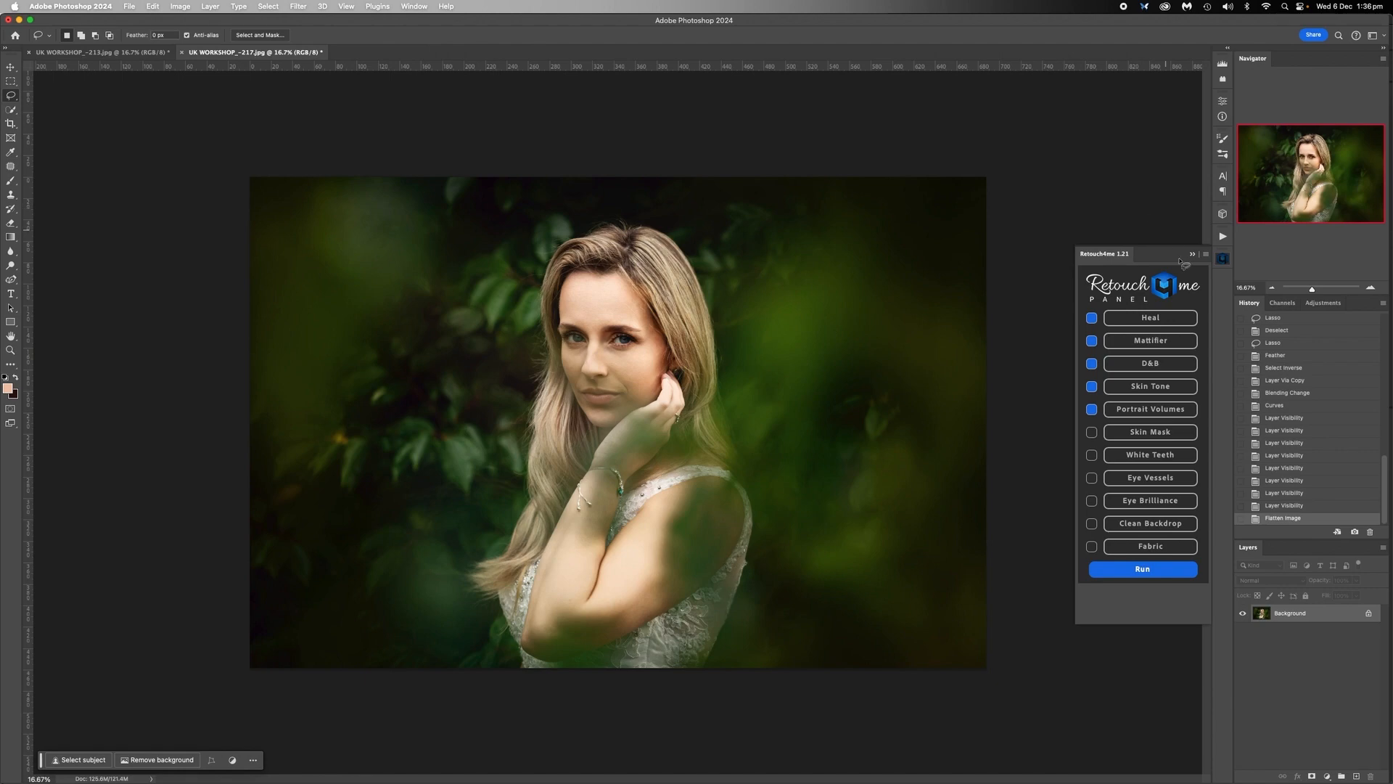
left_click(1191, 256)
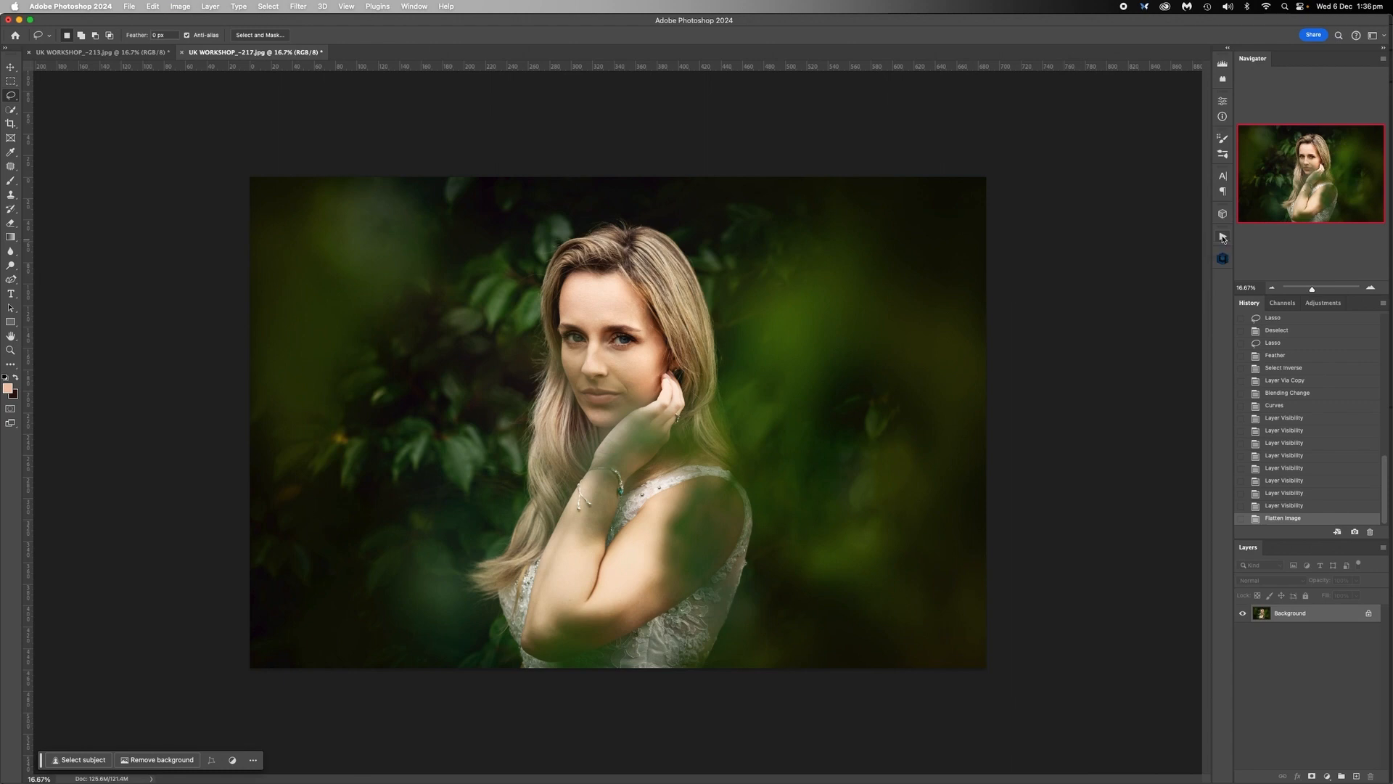
Look through the actions in ROCCO MASTER SET, from luminosity masks to sharpening and detail.
left_click(1223, 237)
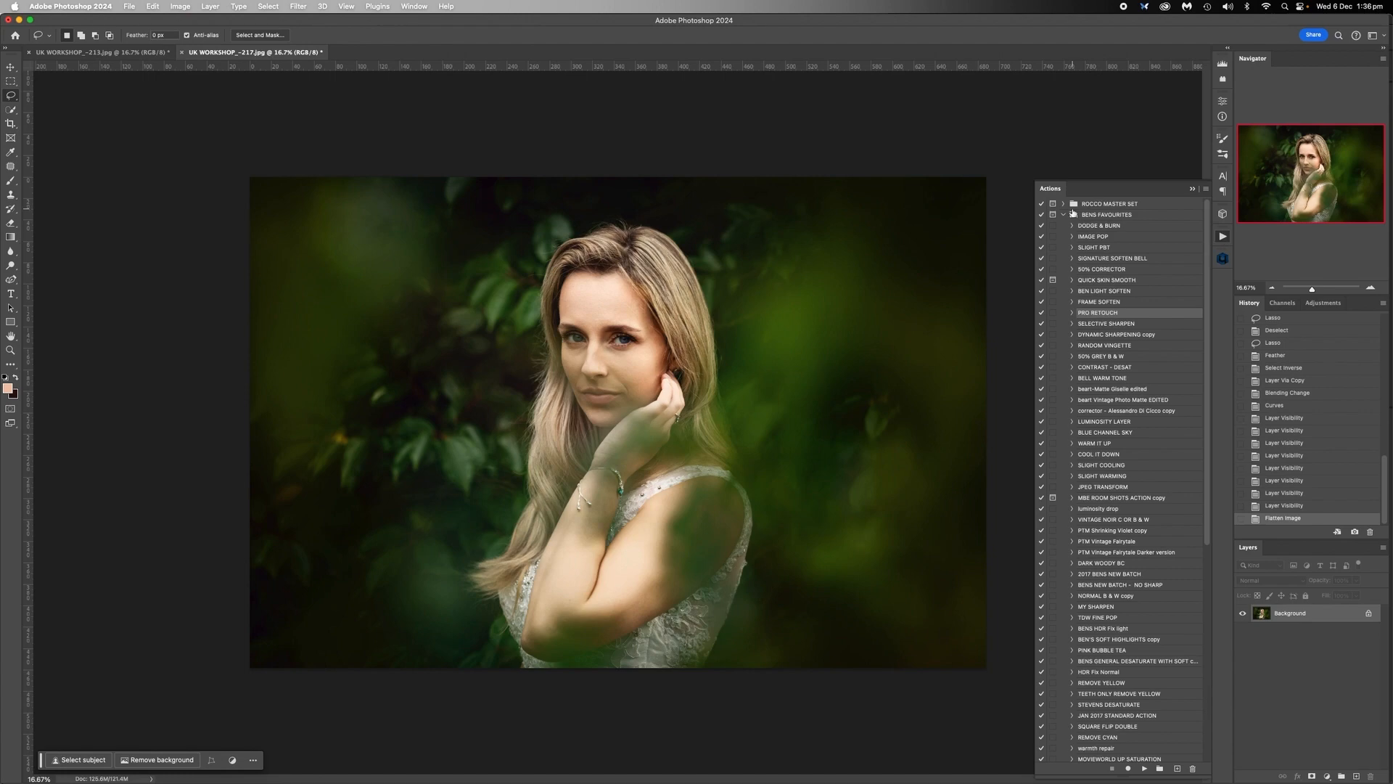
left_click(1064, 214)
left_click(1064, 204)
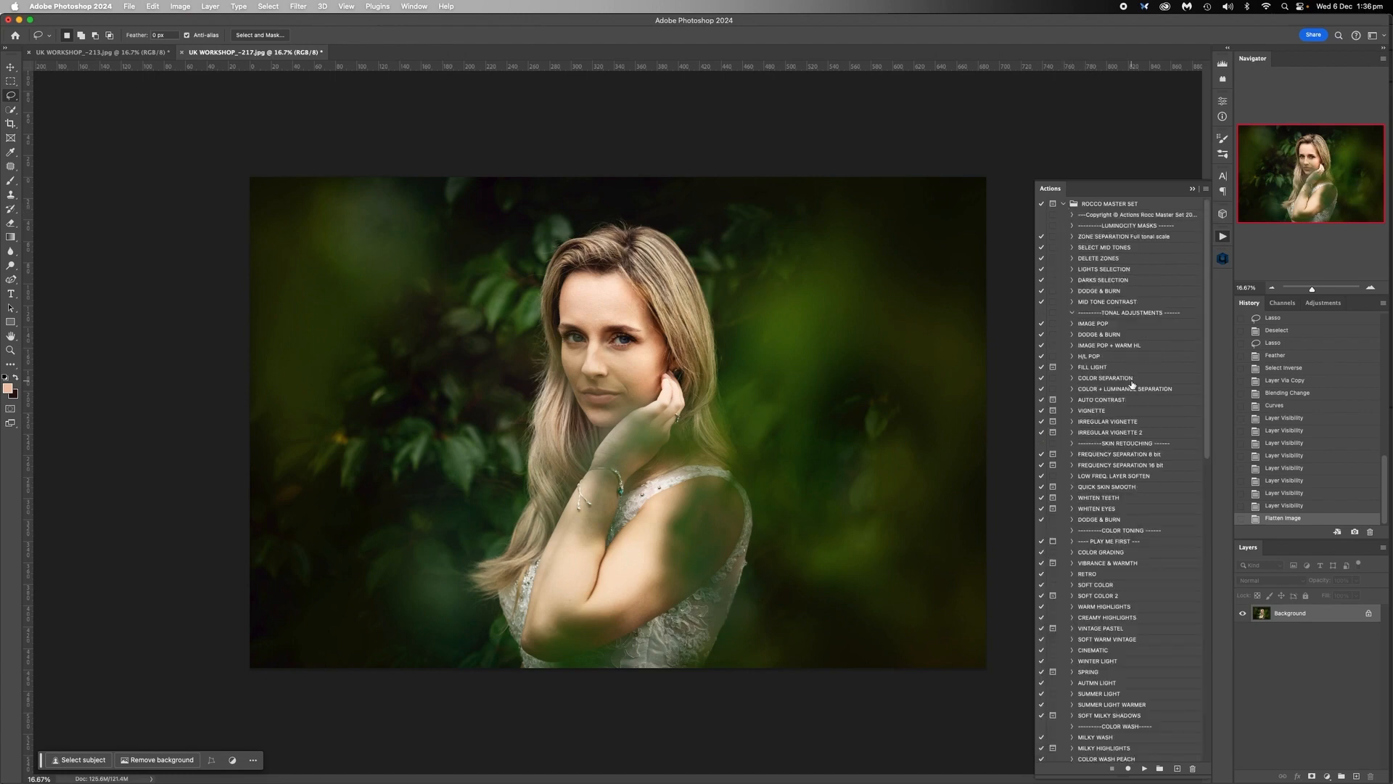
scroll(1133, 385, "down", 10)
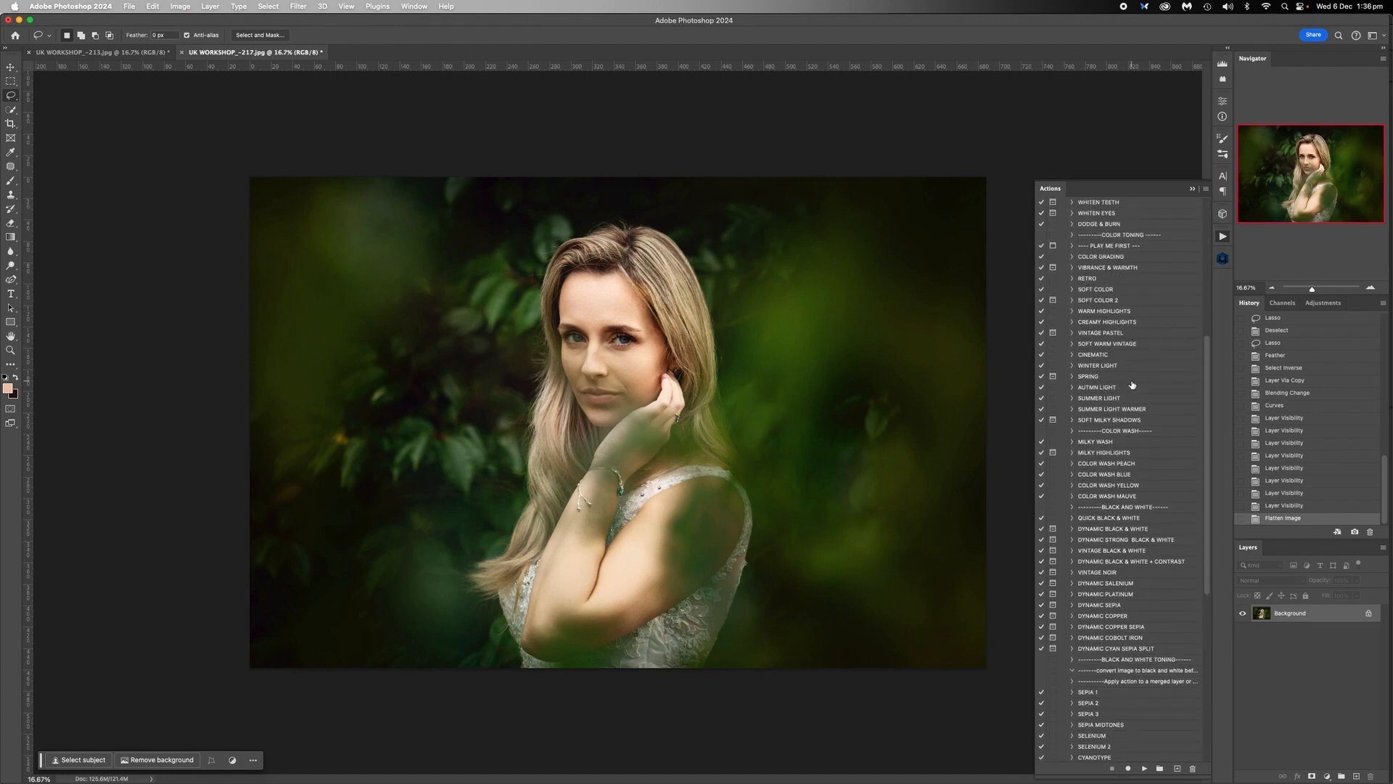
scroll(1123, 395, "down", 4)
scroll(1124, 395, "down", 6)
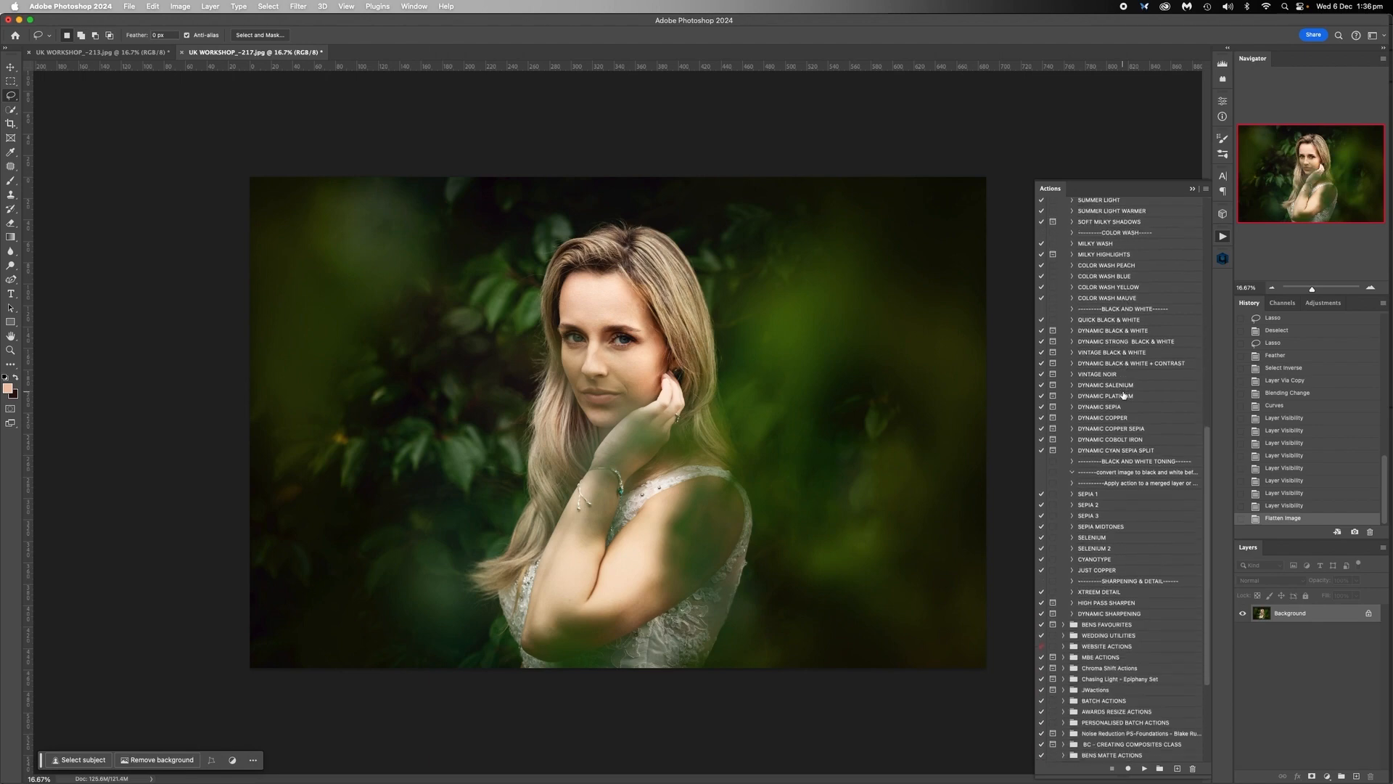
scroll(1111, 508, "up", 10)
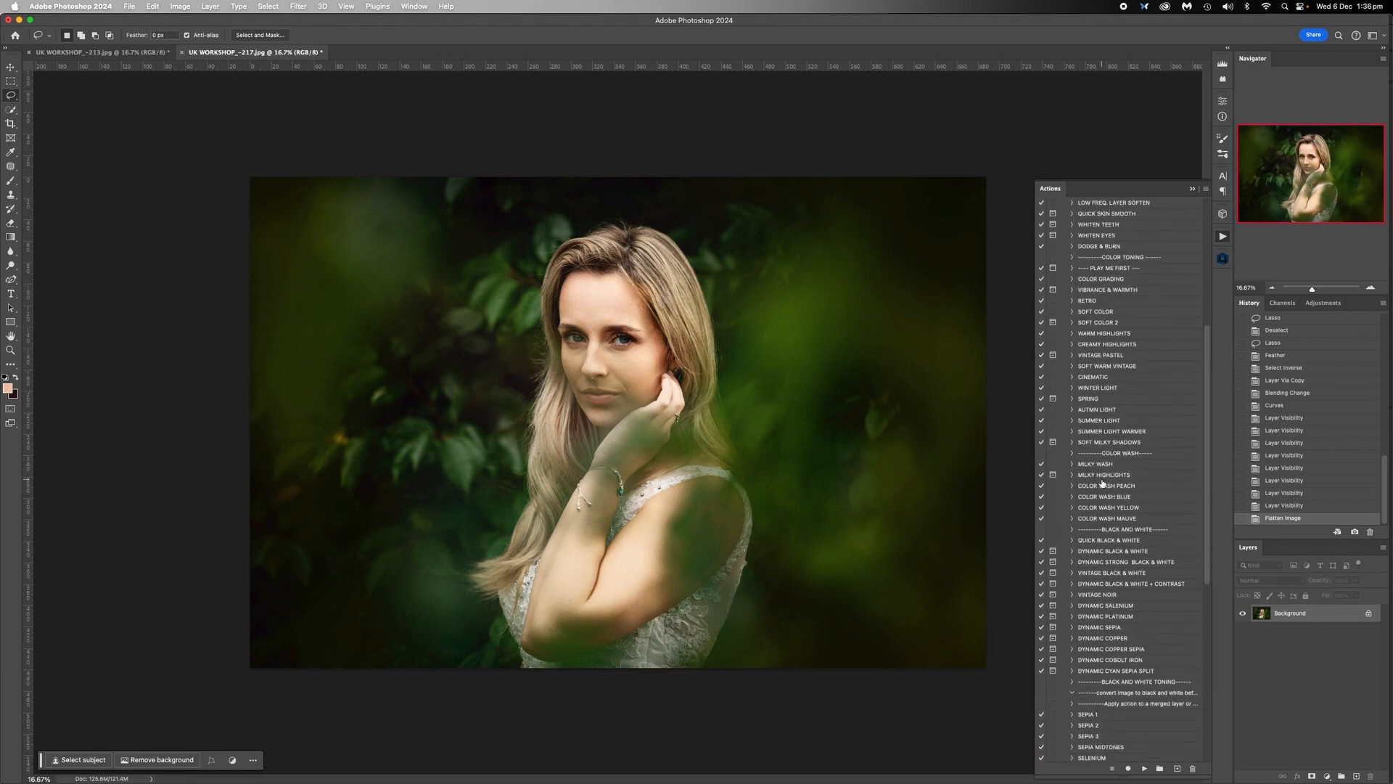
scroll(1109, 475, "up", 5)
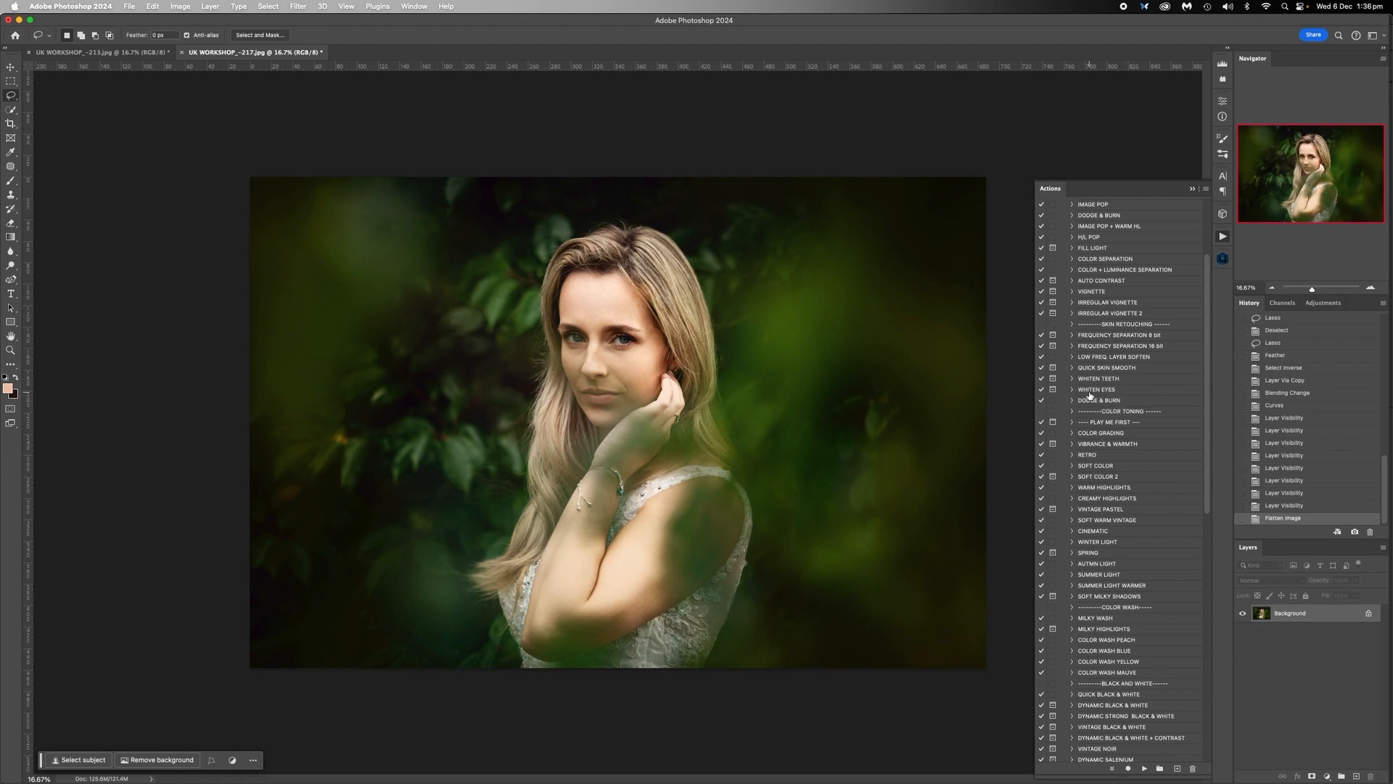
scroll(1090, 395, "up", 1)
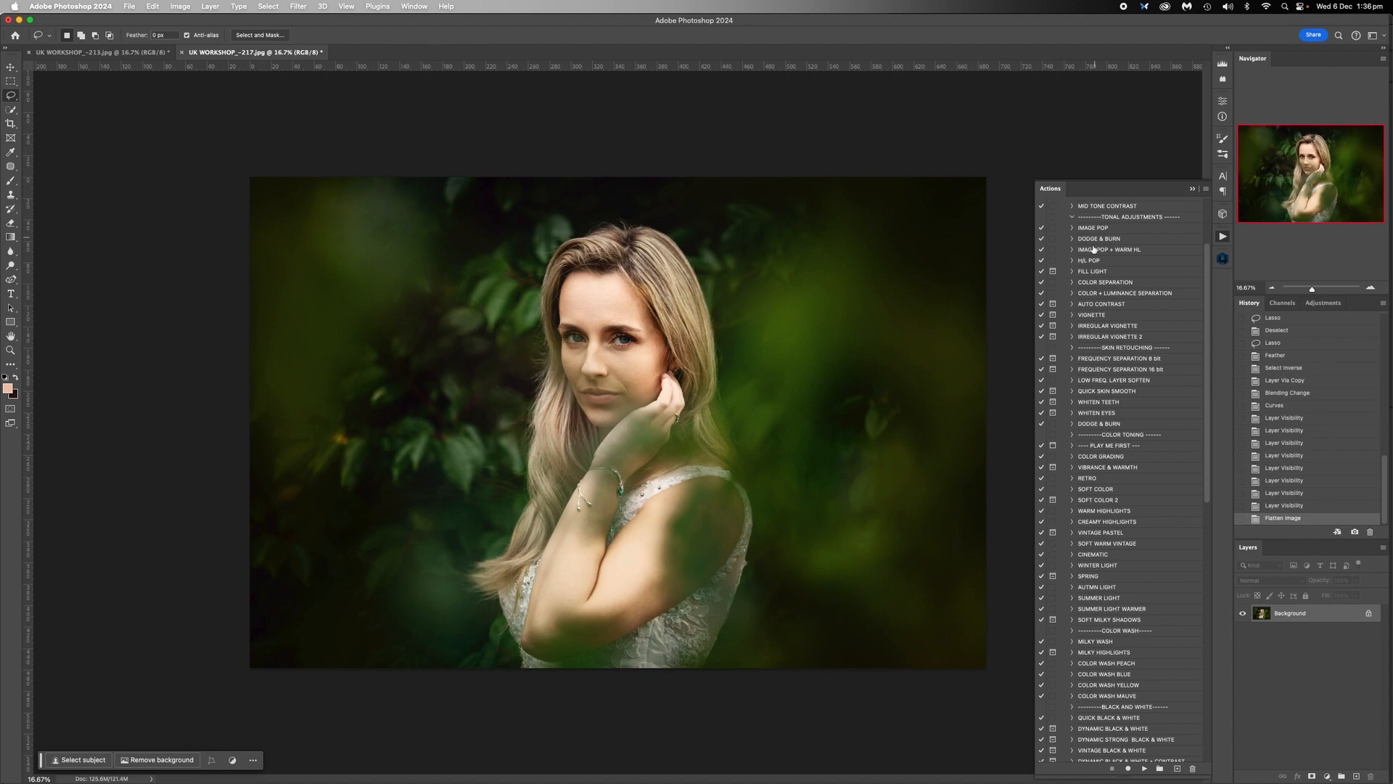
left_click(1063, 205)
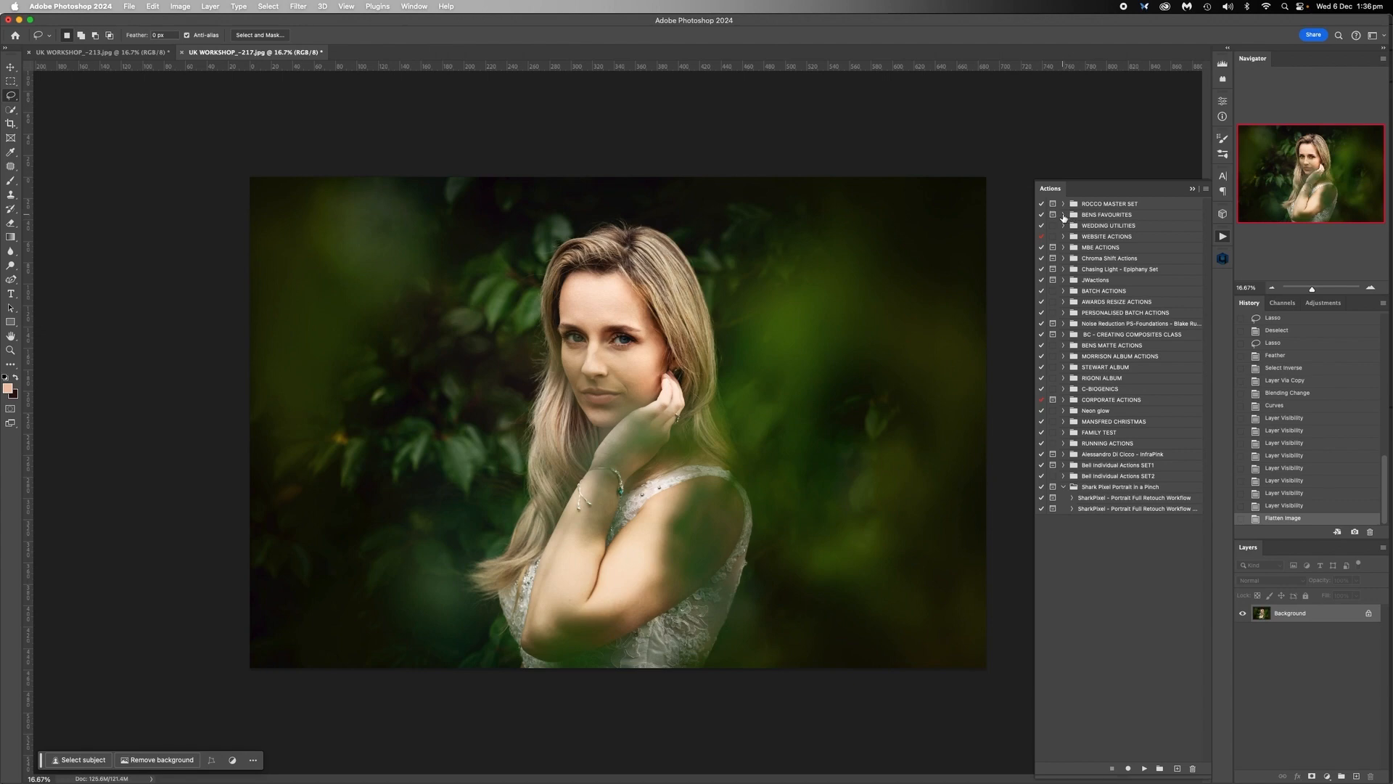
Run the PRO RETOUCH action from BENS FAVOURITES on UK WORKSHOP_-217.jpg and select the Eye Bump layer.
left_click(1064, 215)
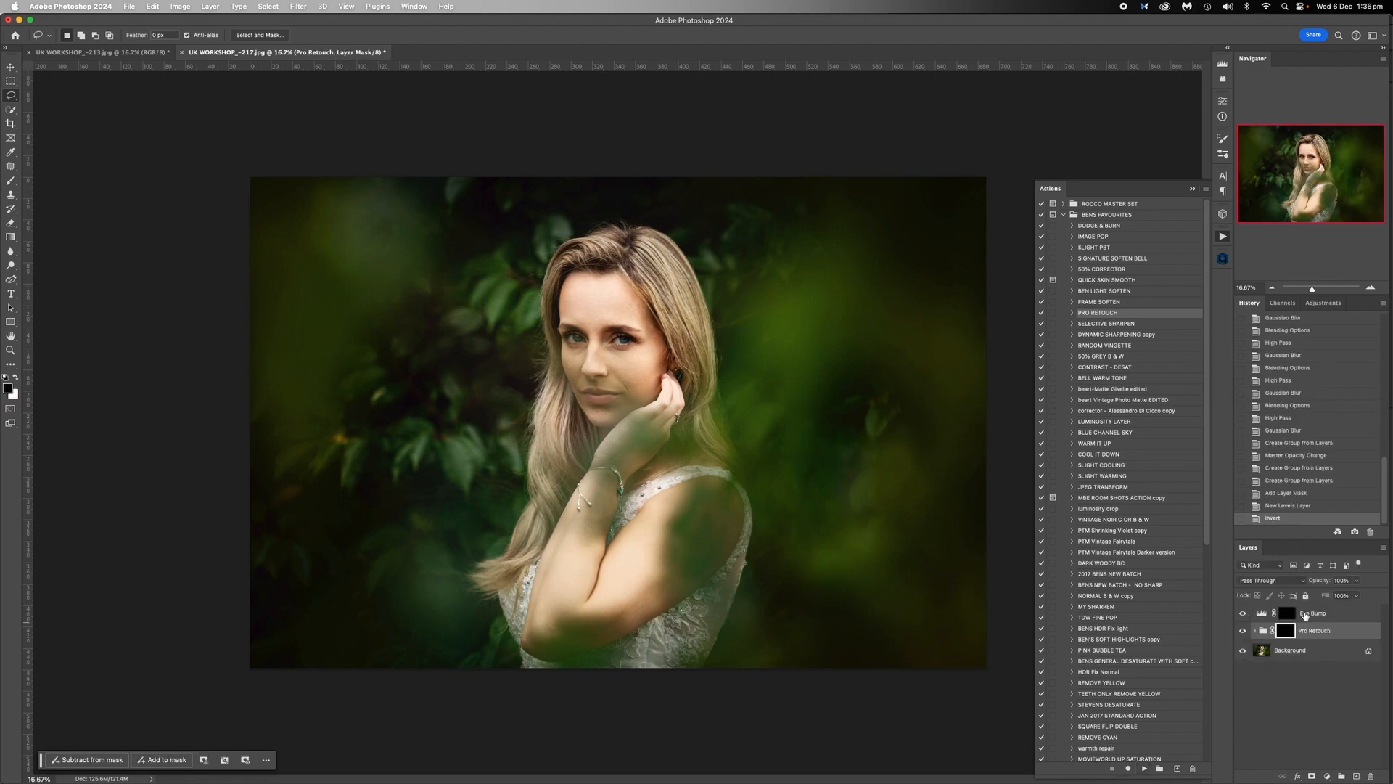
left_click(1302, 617)
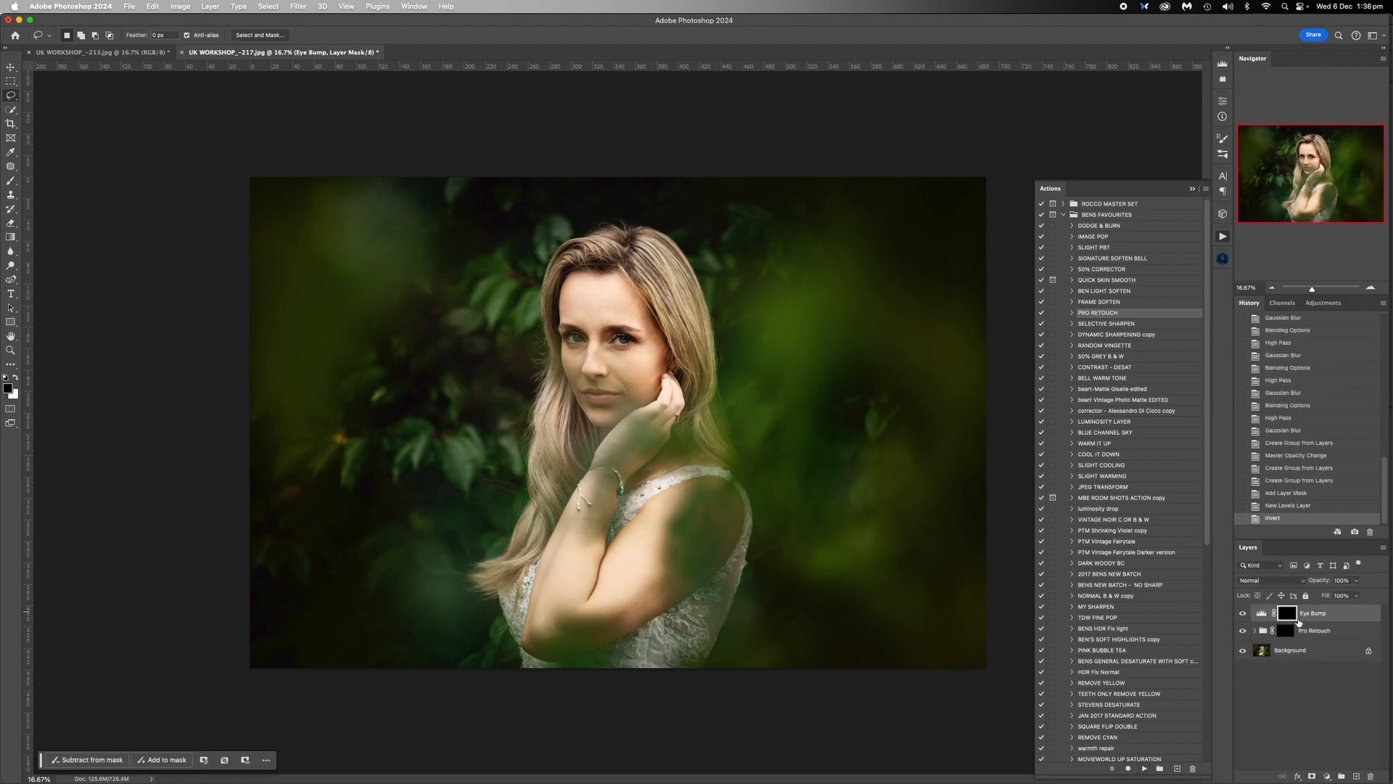
Brighten the iris of the bride's left eye by painting white on the Eye Bump mask with a small brush.
left_click(1371, 288)
left_click(1371, 288)
left_click(1371, 288)
left_click(1371, 288)
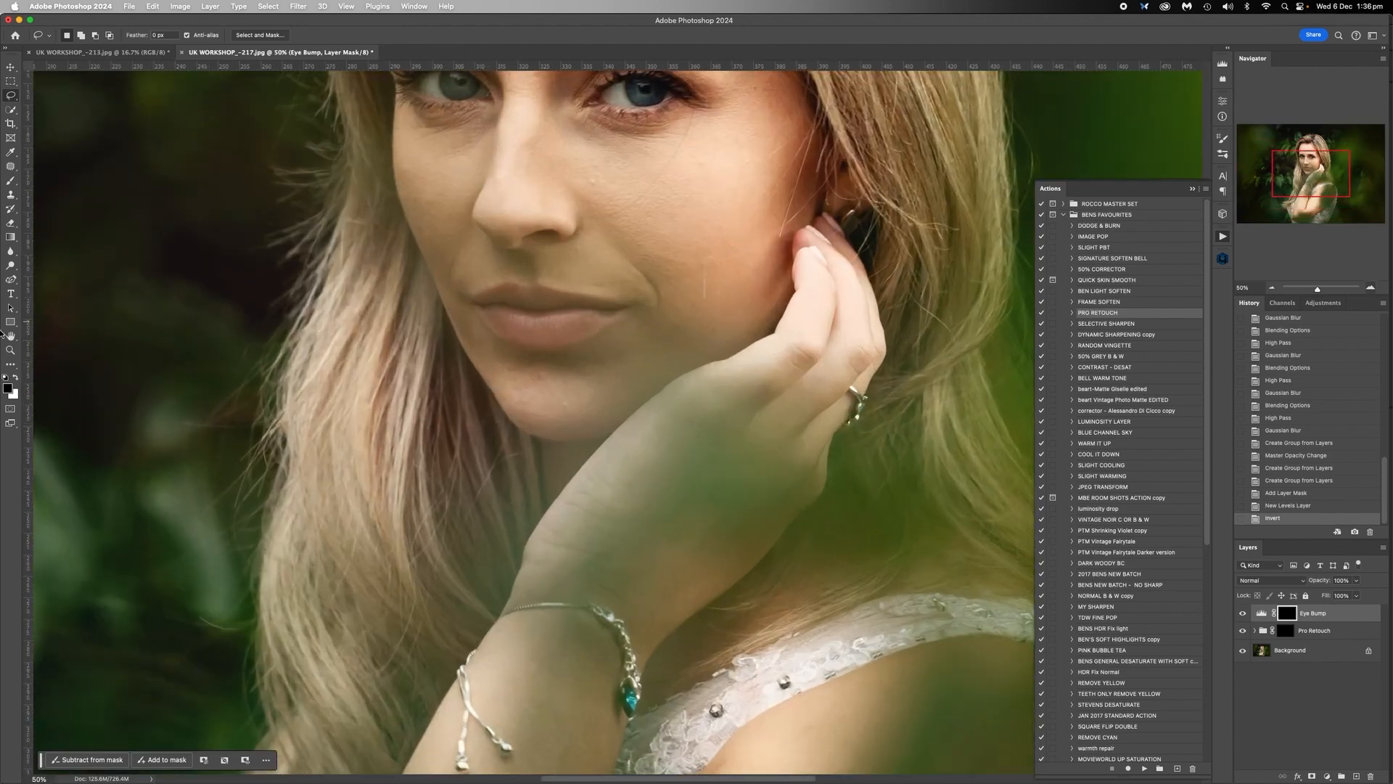
left_click(16, 377)
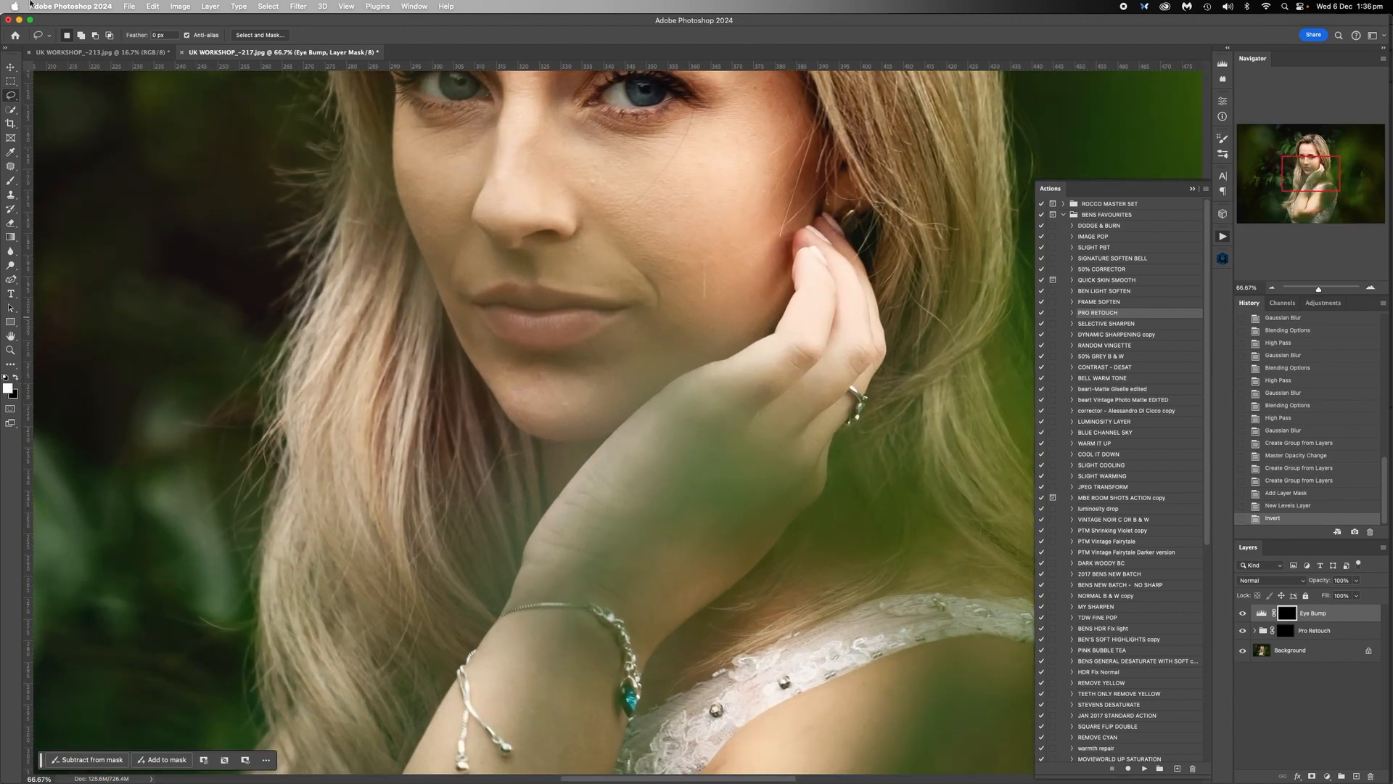
left_click(9, 183)
scroll(613, 181, "up", 5)
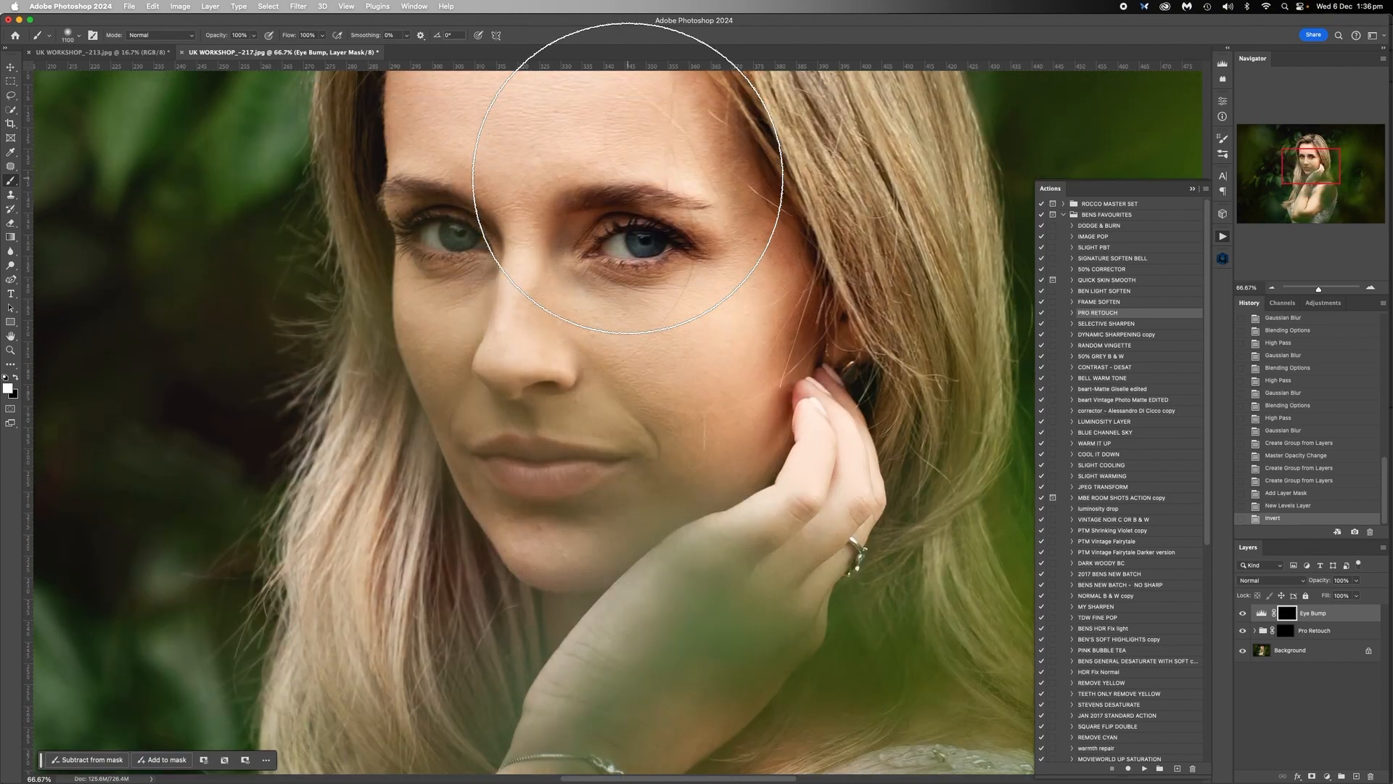
key("bracketleft")
key("bracketleft")
key("bracketleft")
key("bracketleft")
key("bracketleft")
key("bracketleft")
key("bracketleft")
key("bracketleft")
key("bracketleft")
key("bracketleft")
key("bracketleft")
key("bracketleft")
key("bracketleft")
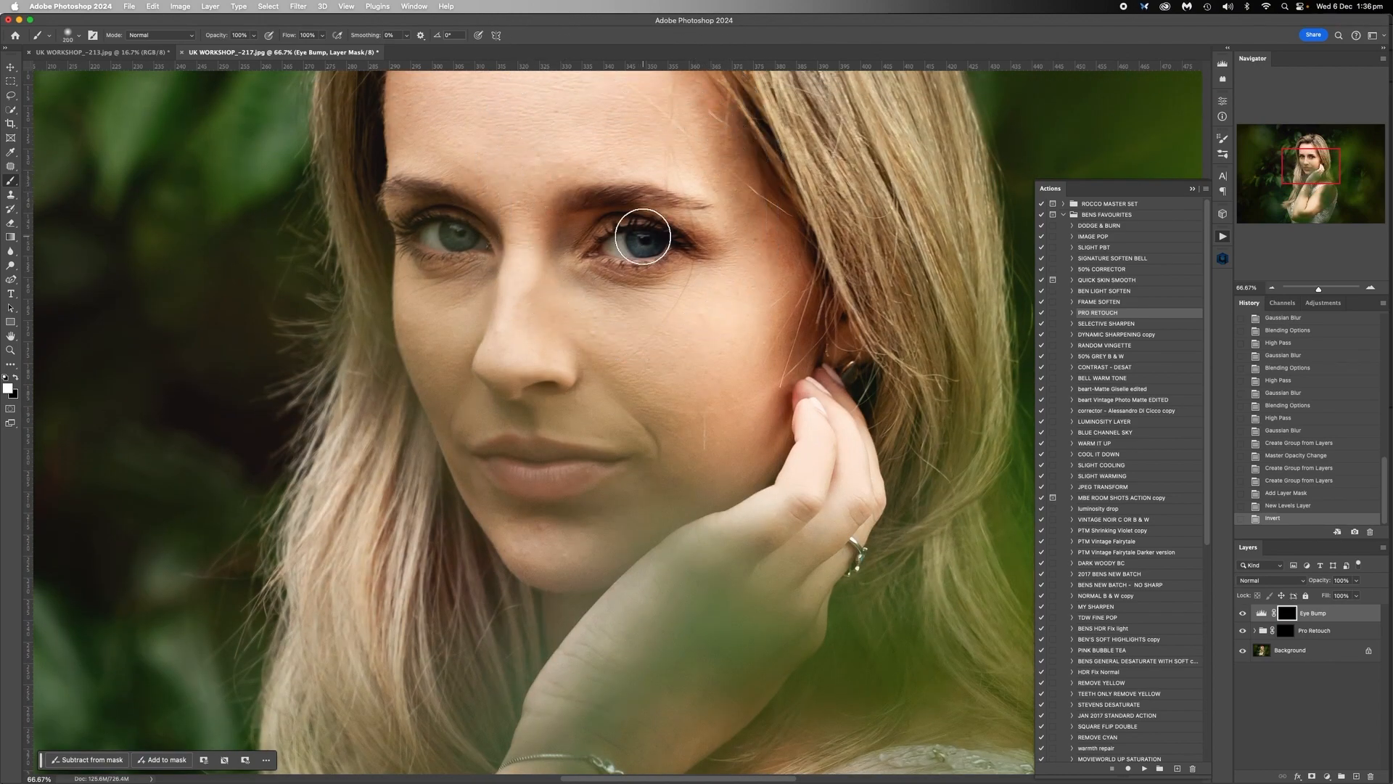
key("x")
key("bracketright")
key("backslash")
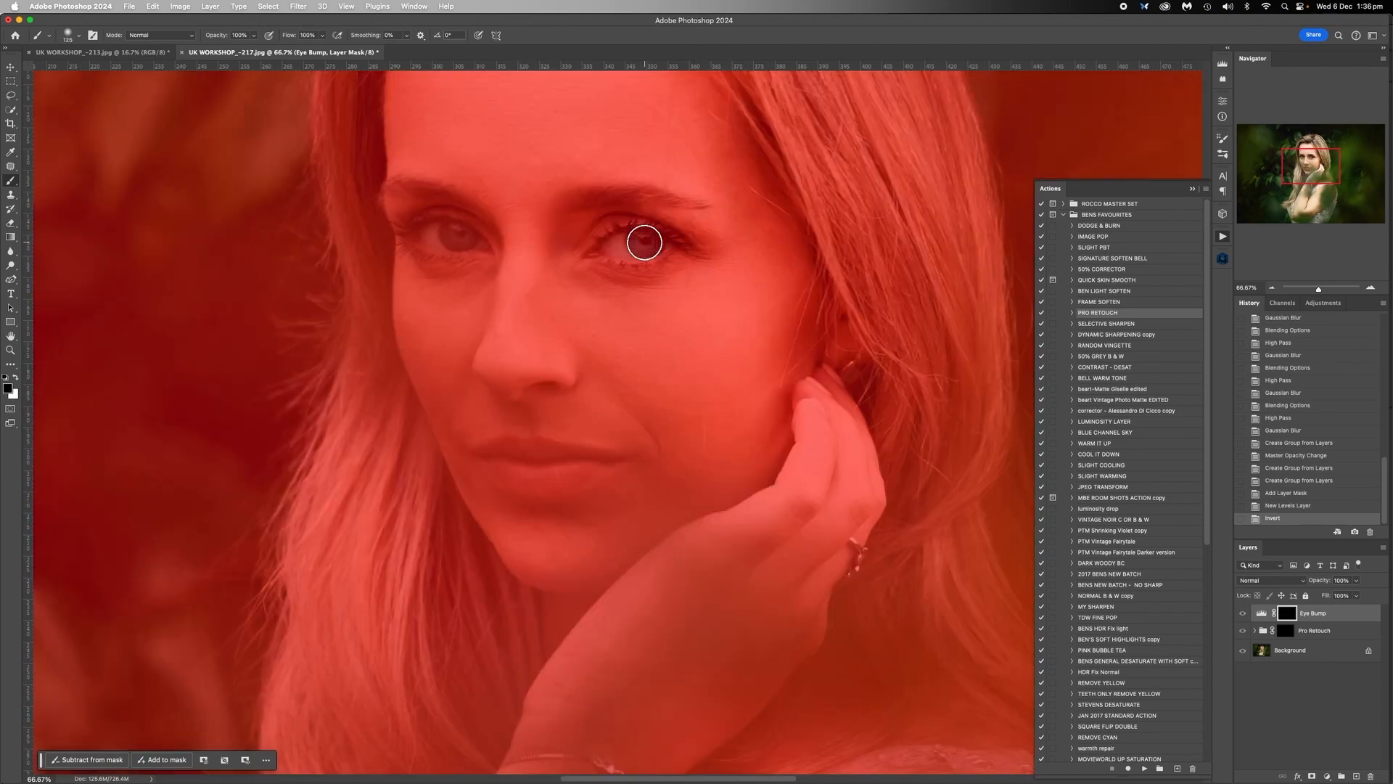
key("backslash")
key("x")
key("bracketright")
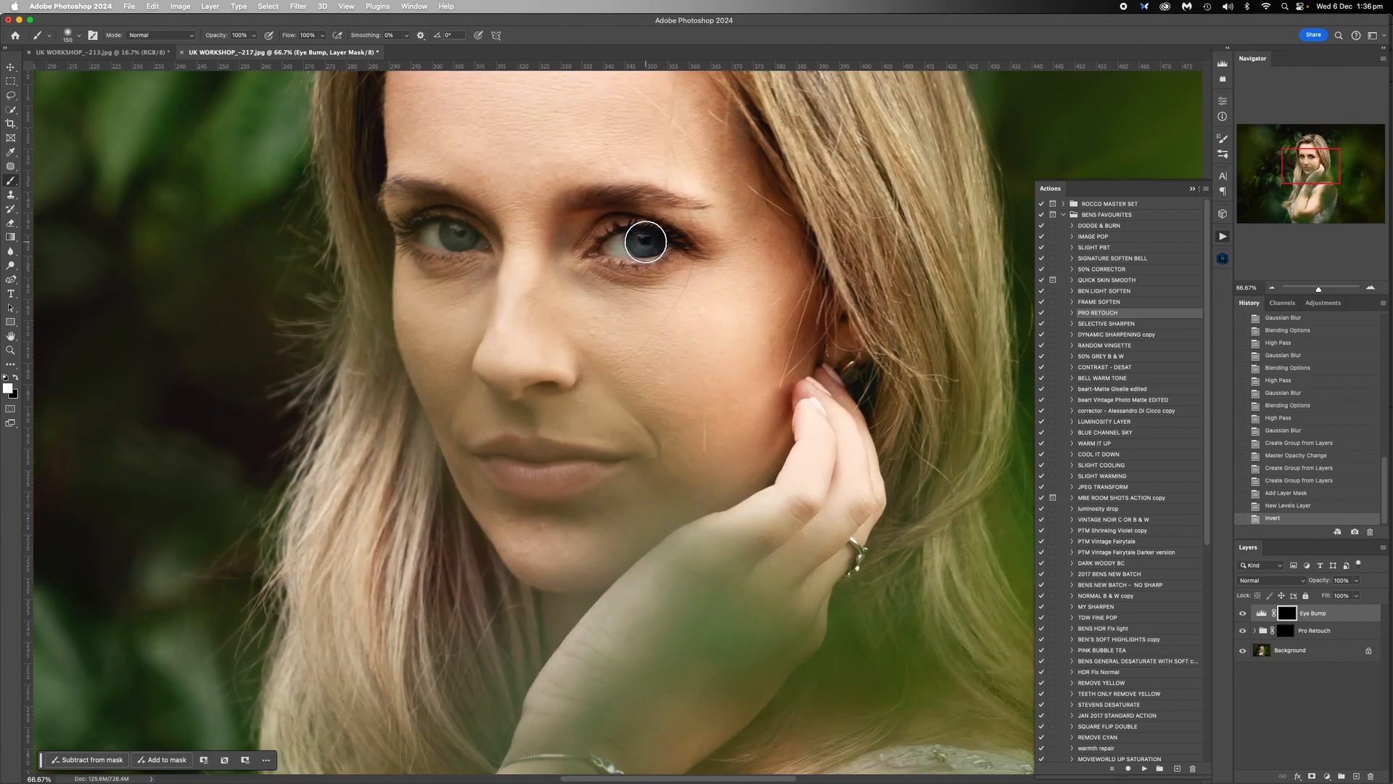
left_click(645, 241)
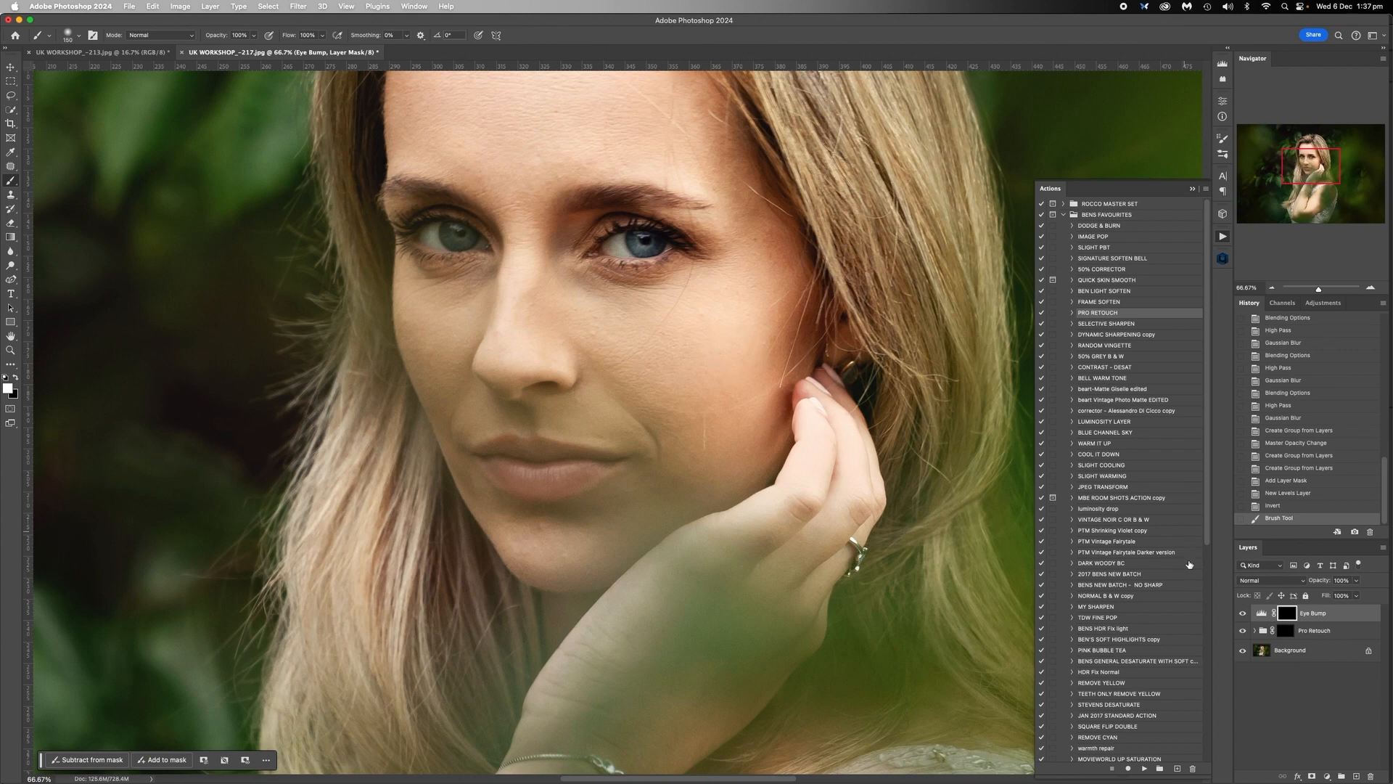
Compare the eye with and without the brightening by switching the Eye Bump layer's visibility off and on.
left_click(1243, 615)
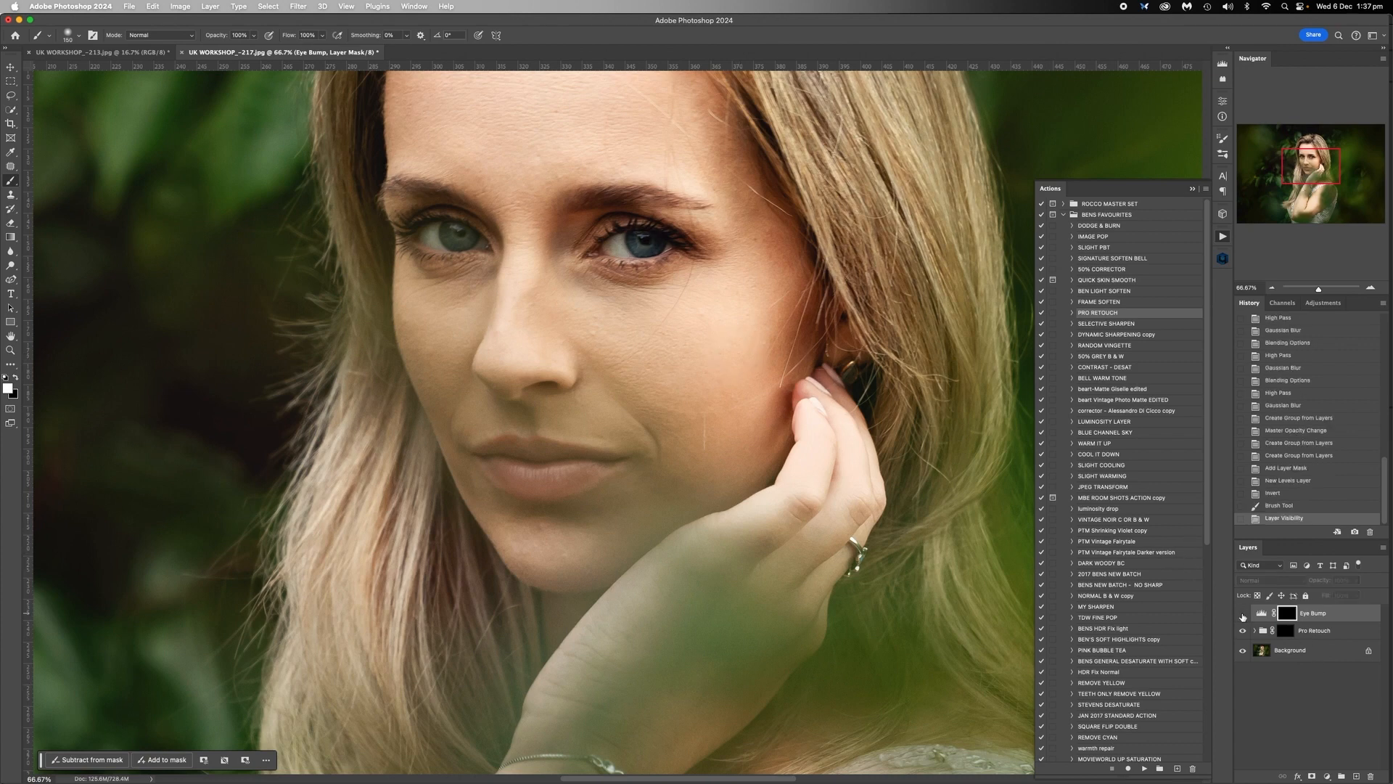
left_click(1242, 615)
left_click(1243, 614)
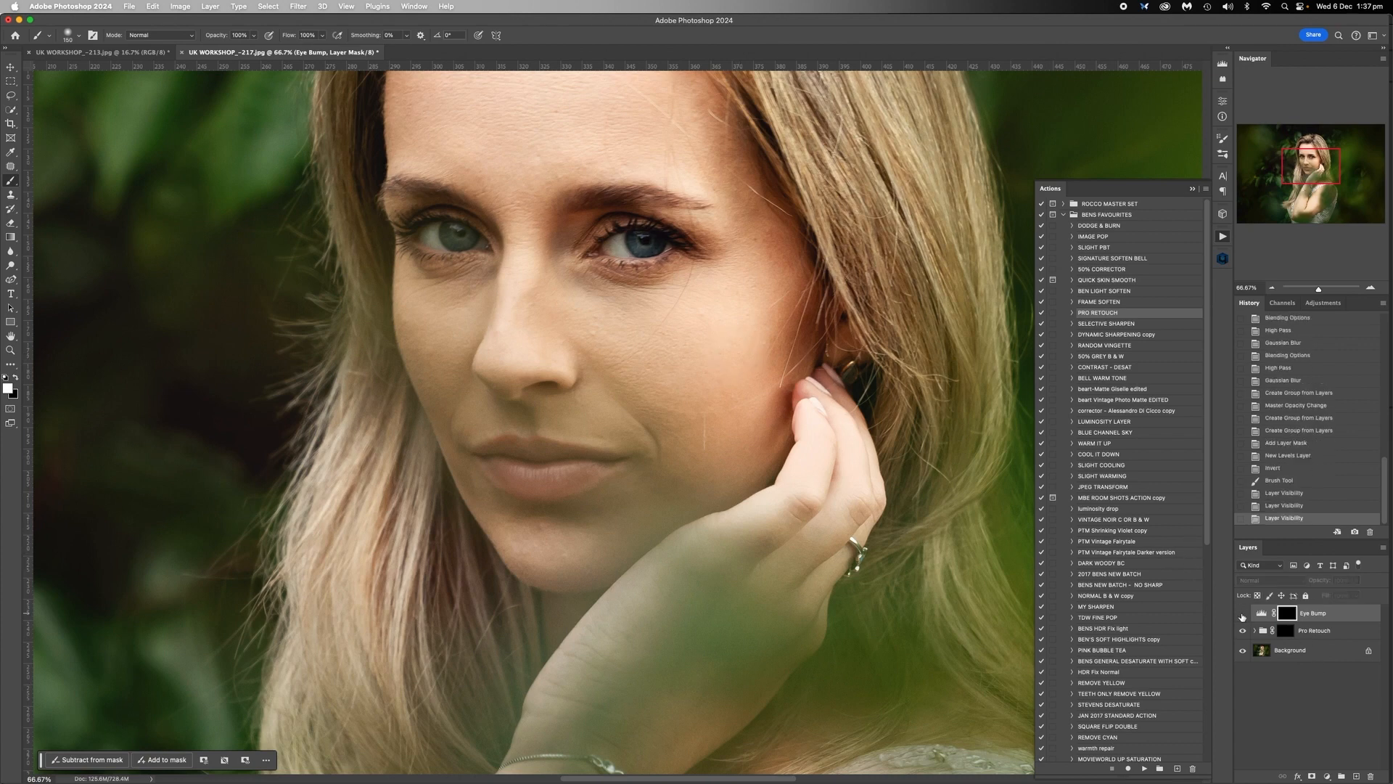
left_click(1241, 615)
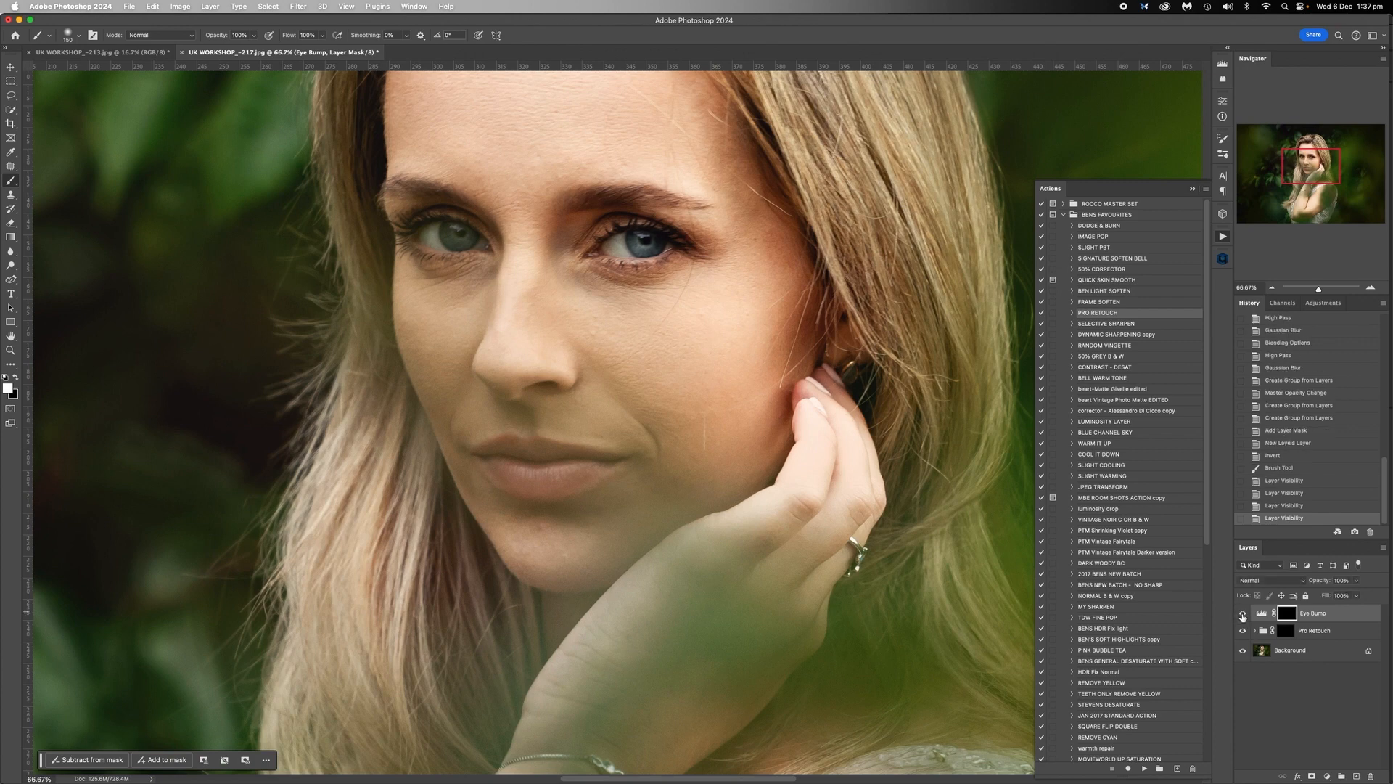
left_click(1285, 507)
key("alt+shift+super+n")
left_click_drag(578, 269, 676, 266)
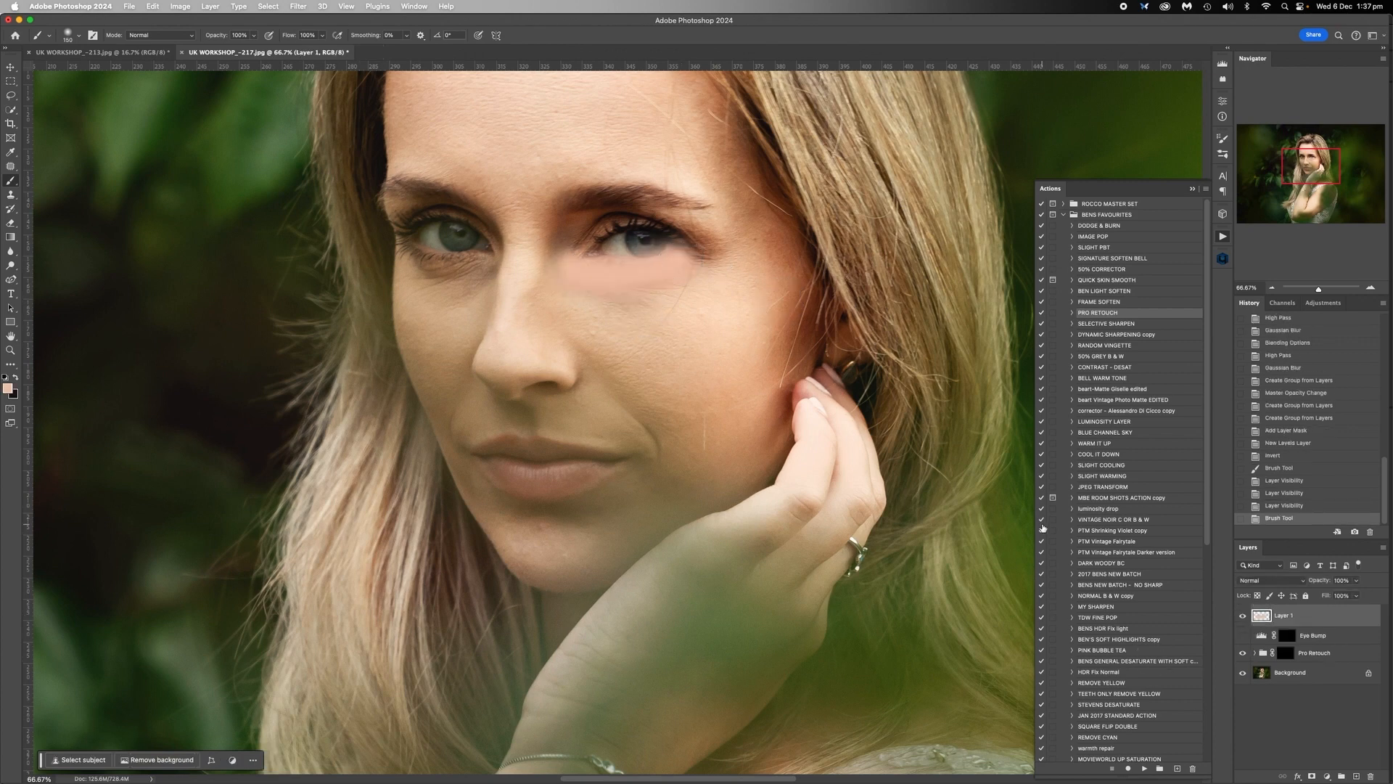
key("super+z")
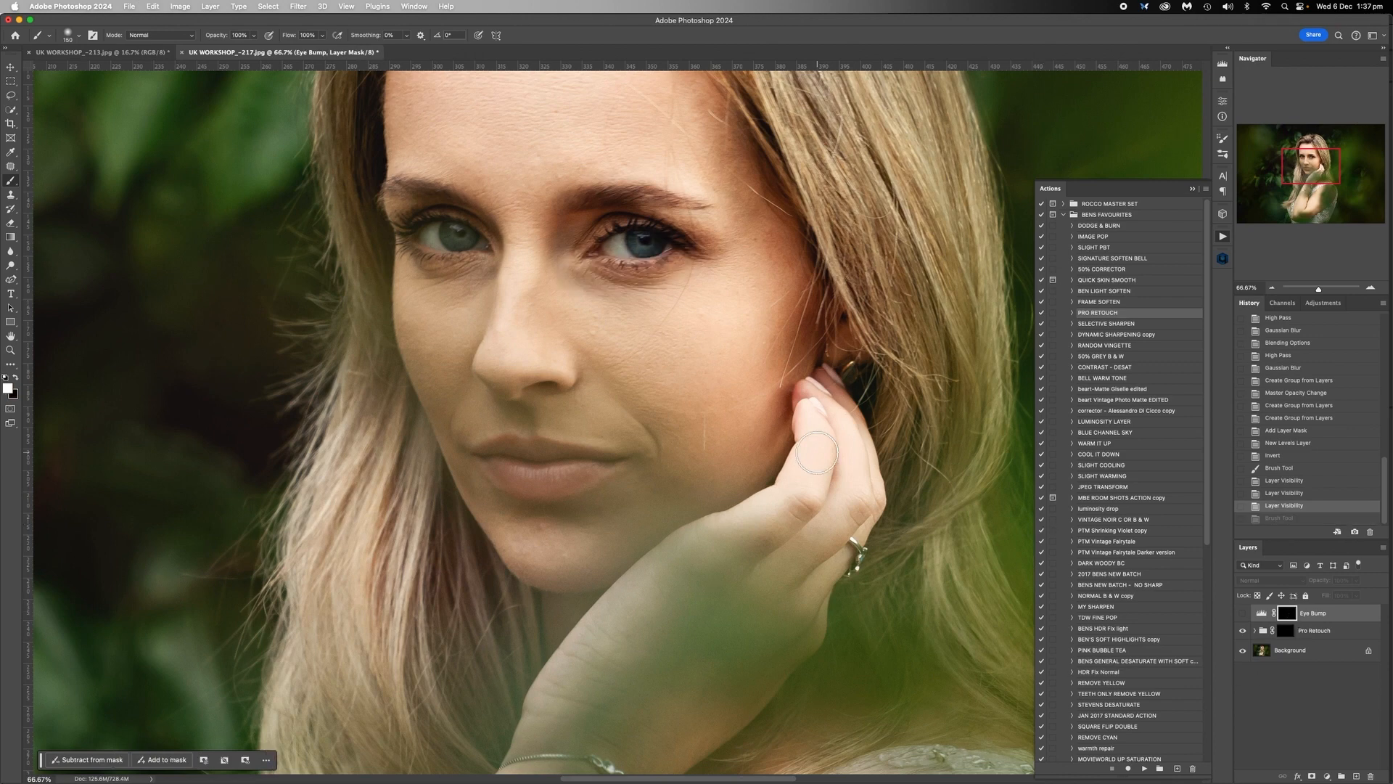
Show the Eye Bump layer, try a white brush stroke under the bride's left eye on its mask, and undo it.
left_click(1243, 613)
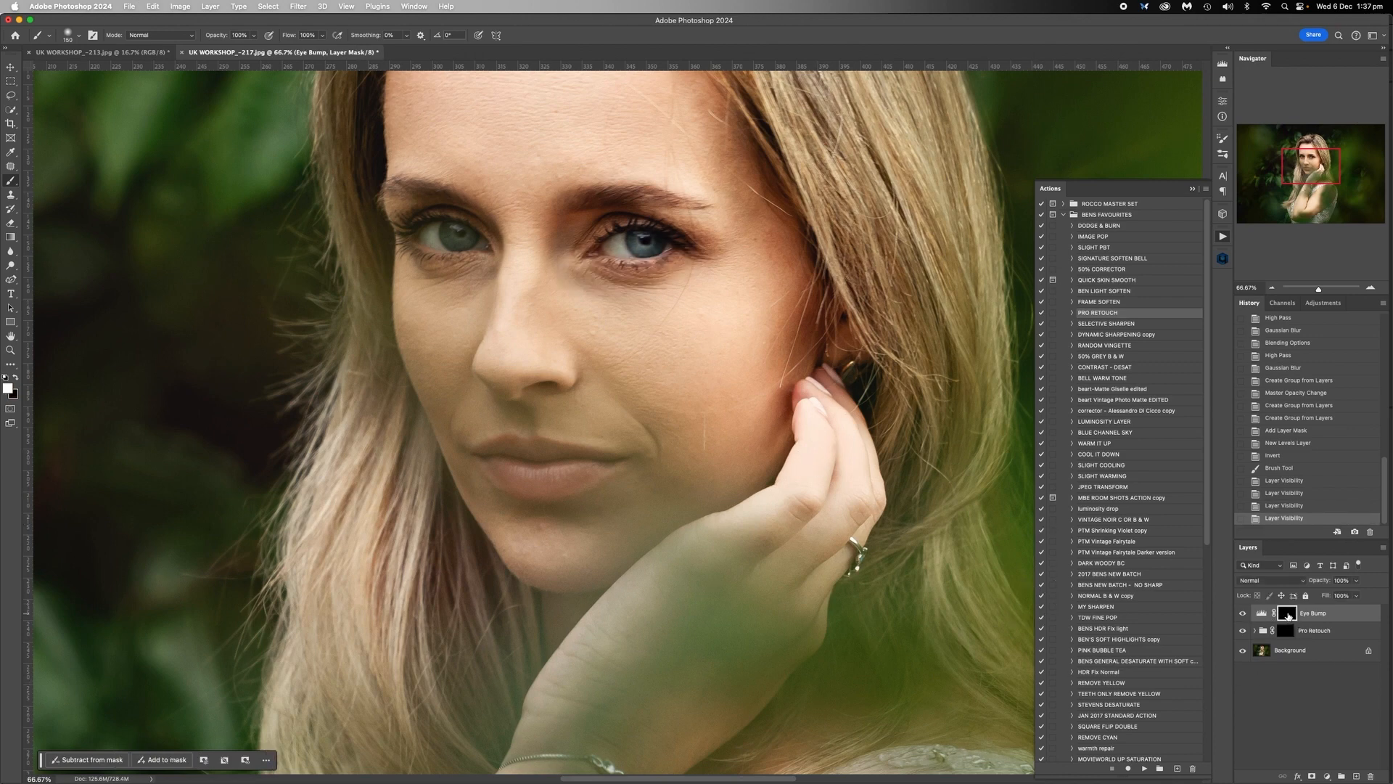
mouse_move(573, 285)
left_mouse_down()
mouse_move(619, 298)
mouse_move(748, 285)
left_mouse_up()
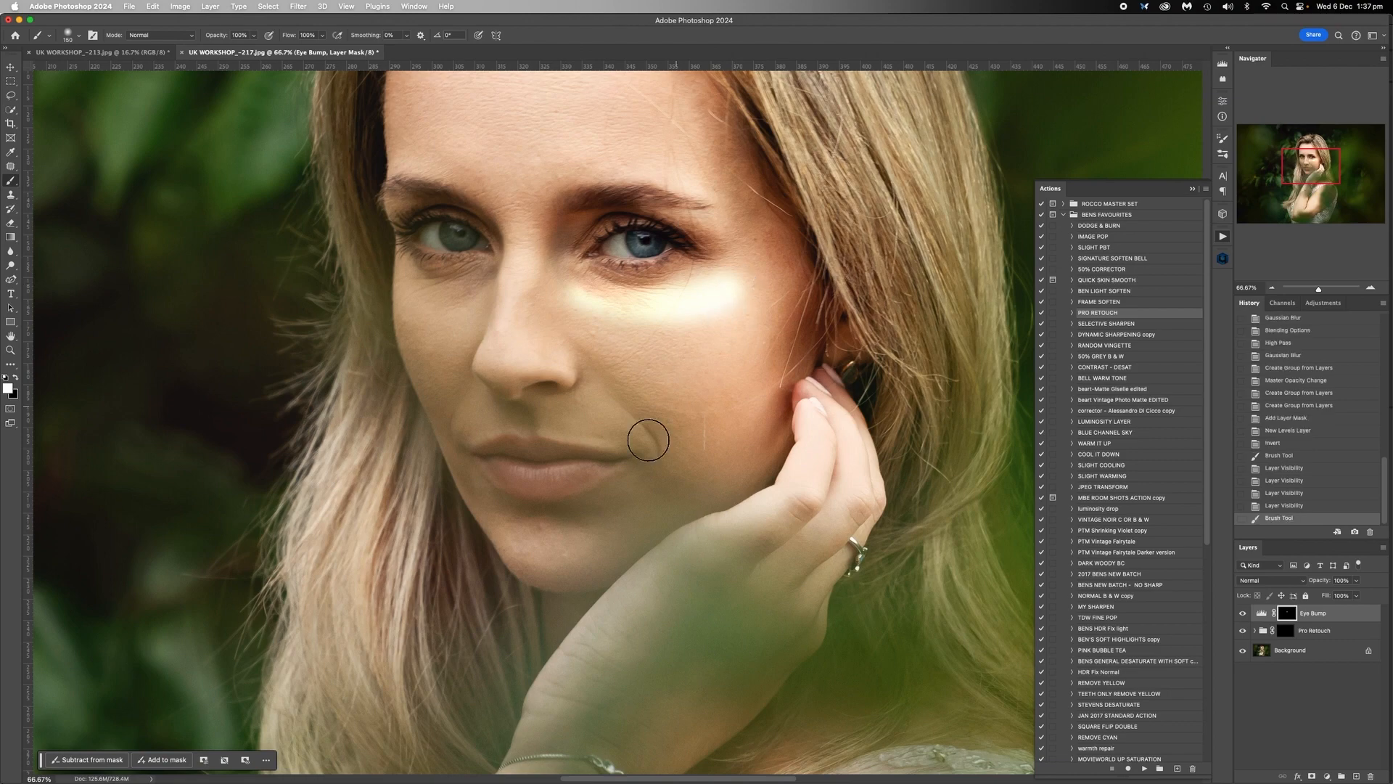
key("super+z")
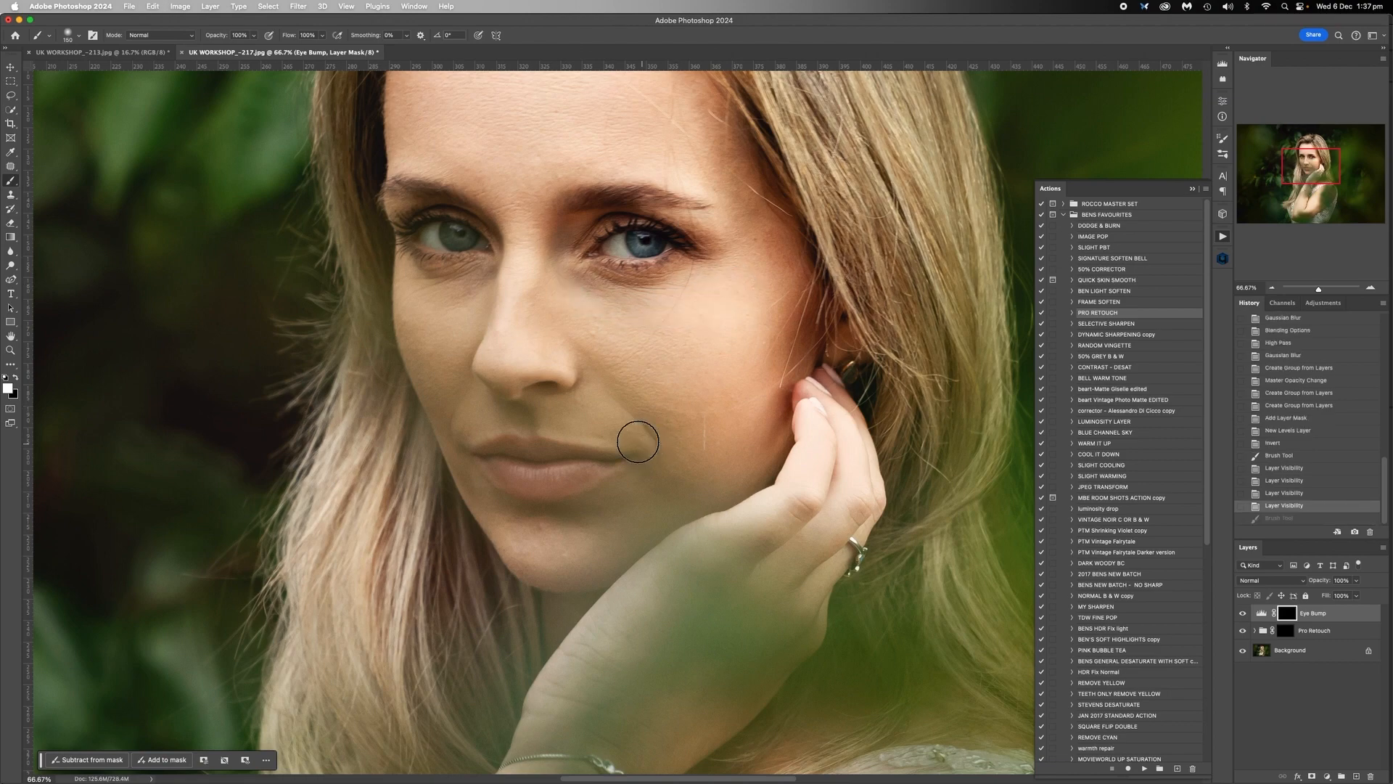
Refine the brightening inside the bride's left iris on the Eye Bump mask with a smaller white brush, undoing the stroke that strays over the eyelid.
left_click(1370, 289)
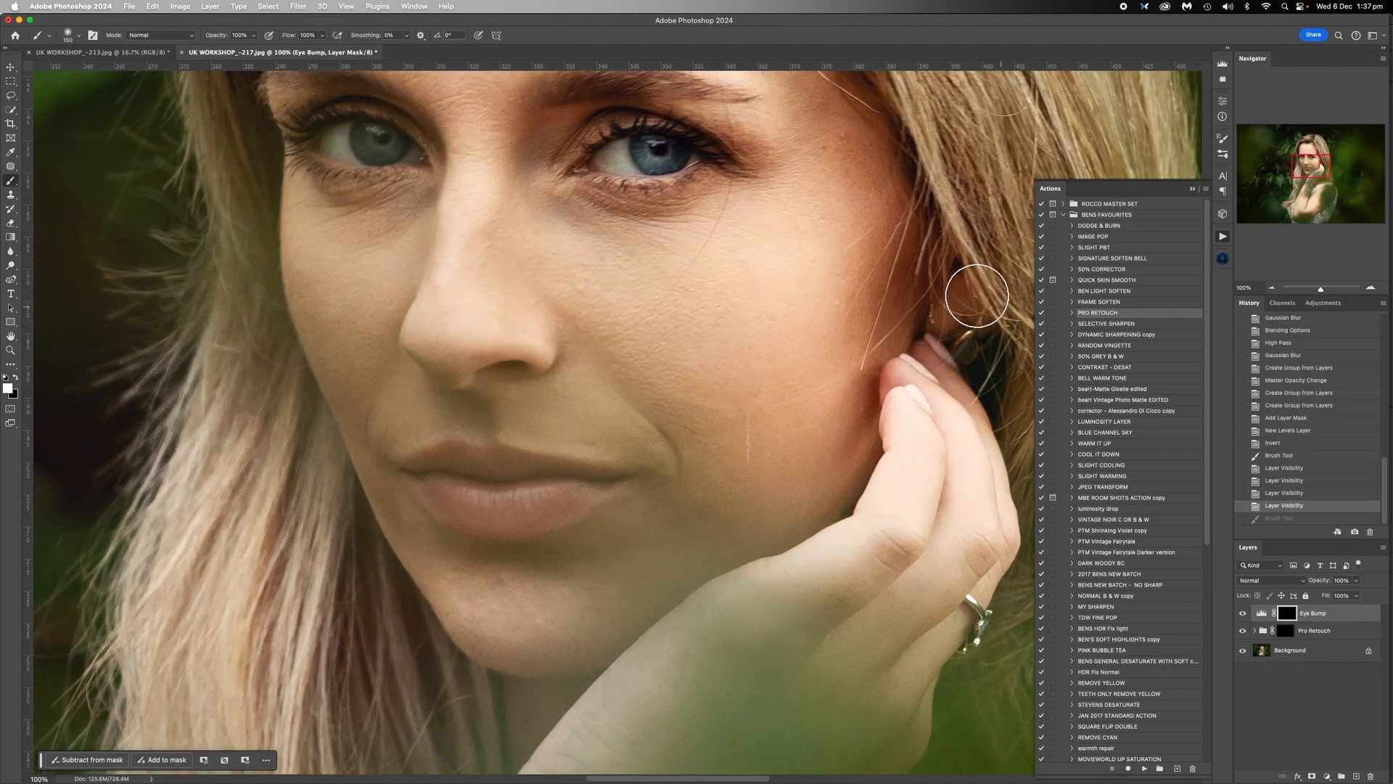
key("bracketleft")
key("bracketleft")
key("bracketleft")
key("bracketleft")
key("bracketleft")
key("bracketleft")
key("bracketleft")
key("bracketleft")
left_click_drag(678, 154, 662, 160)
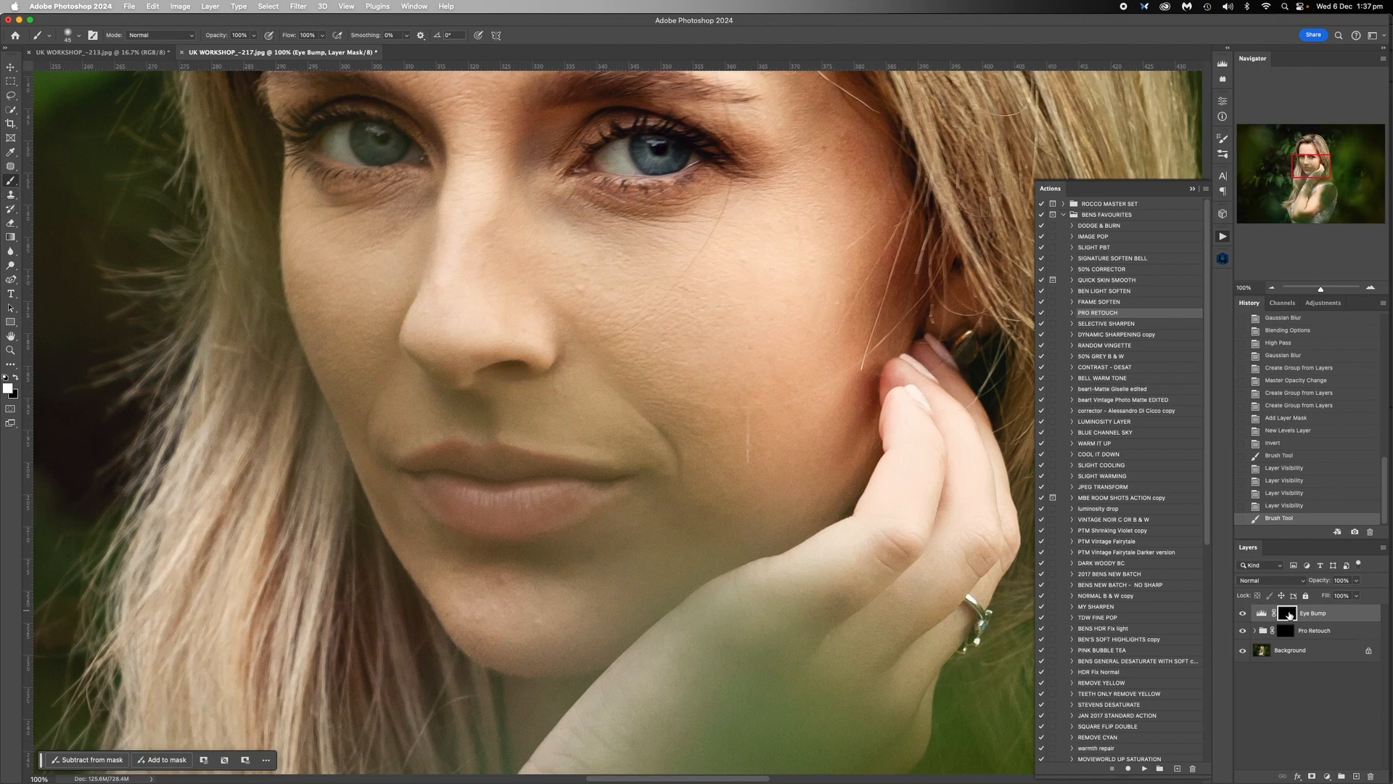
mouse_move(647, 153)
left_mouse_down()
mouse_move(653, 162)
mouse_move(664, 145)
mouse_move(645, 145)
mouse_move(653, 177)
mouse_move(627, 189)
mouse_move(703, 187)
left_mouse_up()
key("super+z")
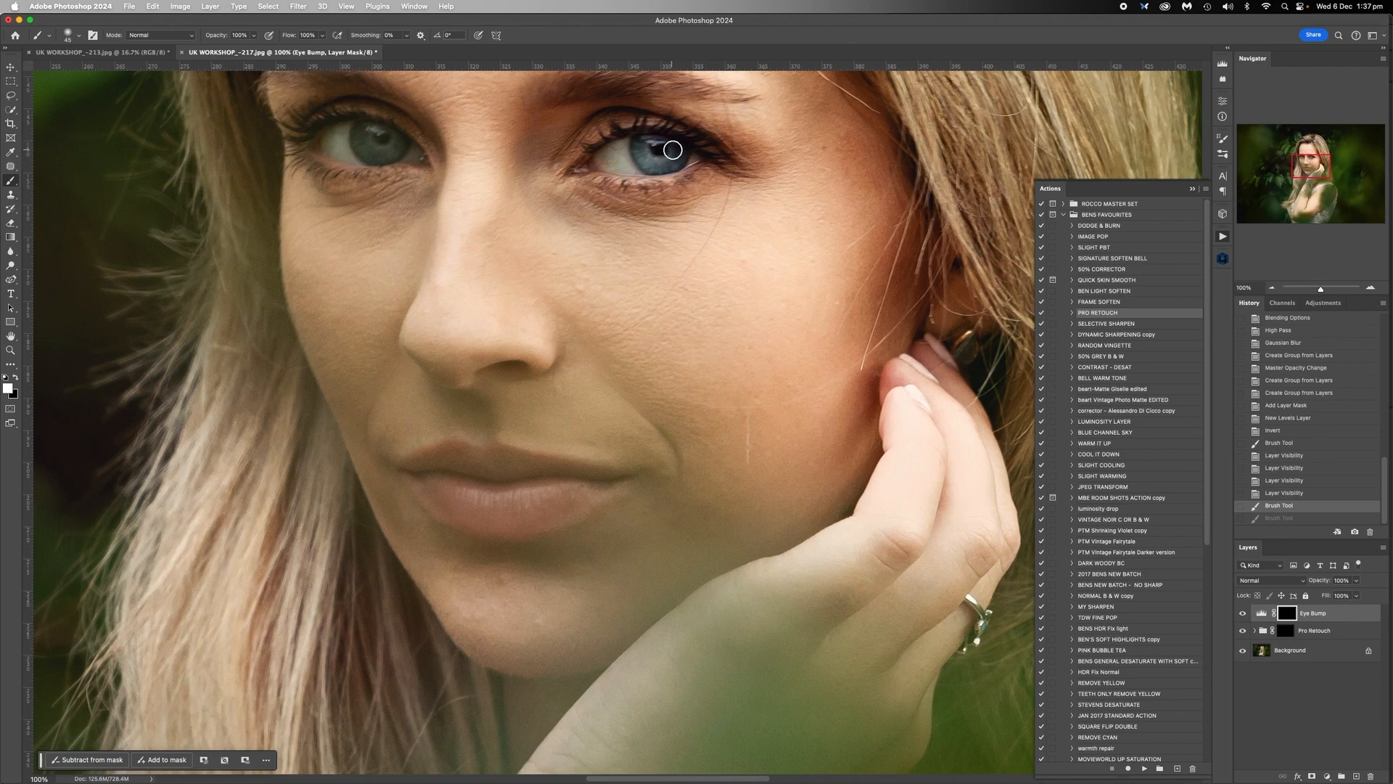
left_click_drag(673, 150, 629, 157)
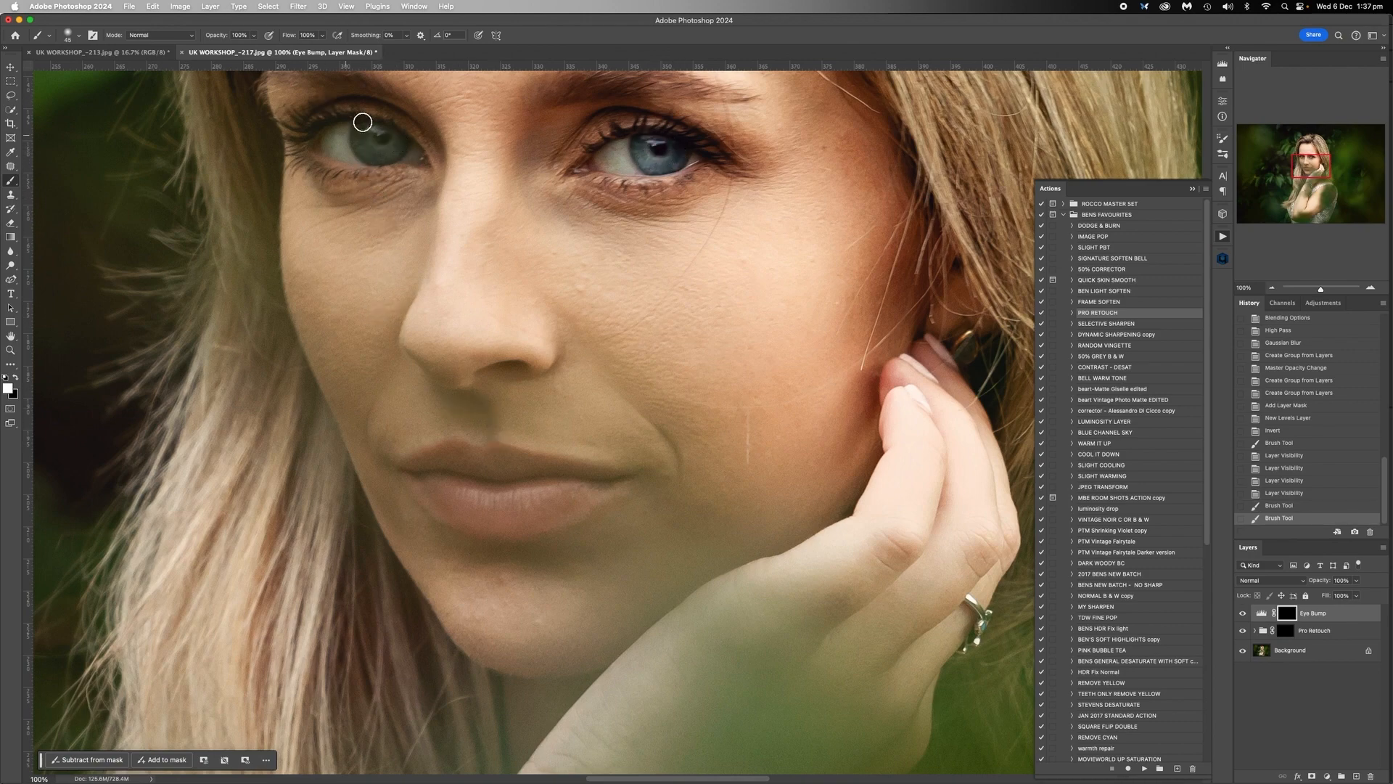
Brighten the iris of the bride's right eye on the Eye Bump mask and check the portrait at 25% zoom.
mouse_move(363, 122)
left_mouse_down()
mouse_move(365, 143)
mouse_move(397, 144)
mouse_move(387, 172)
left_mouse_up()
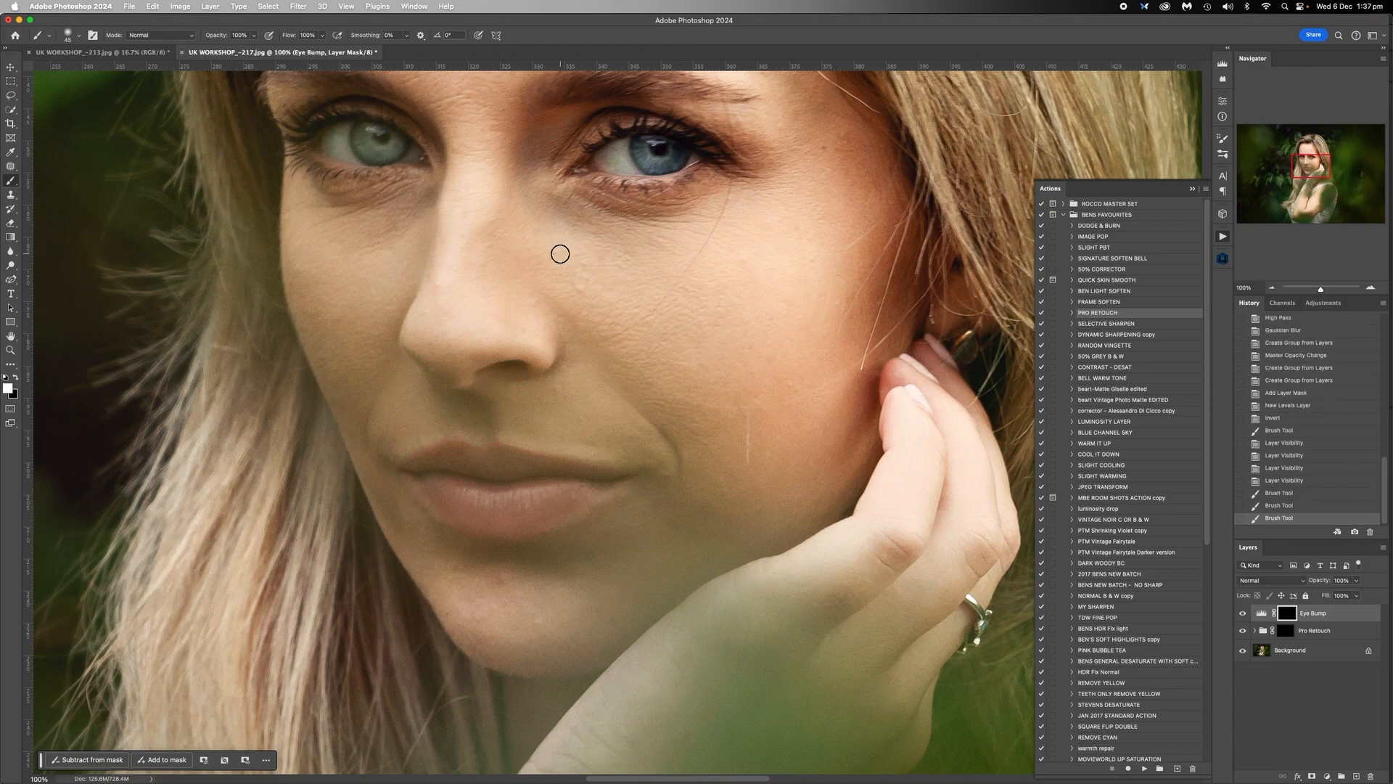
left_click(1274, 288)
left_click(1274, 288)
left_click(1273, 288)
left_click(1274, 288)
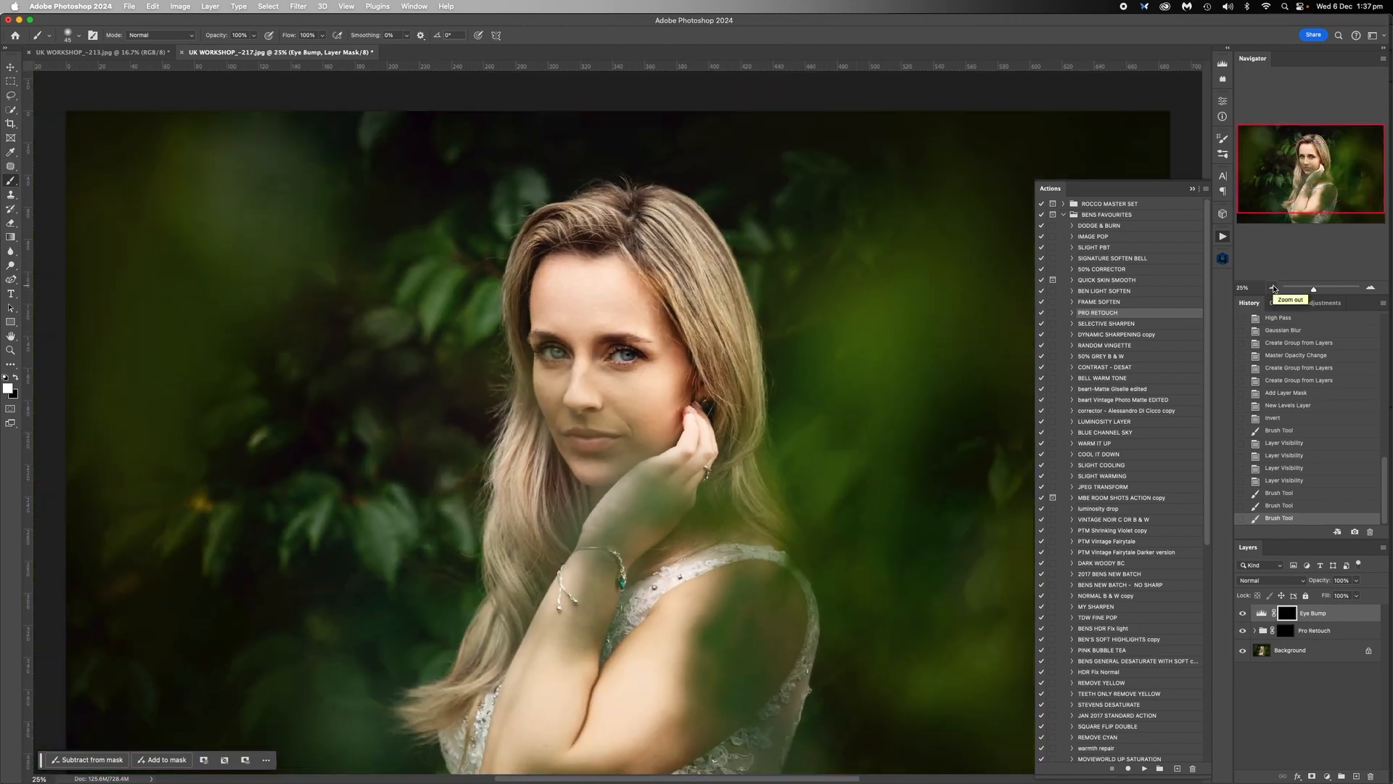
Revert the last brush stroke on the Eye Bump mask and compare the portrait with the layer hidden and shown.
left_click(1281, 506)
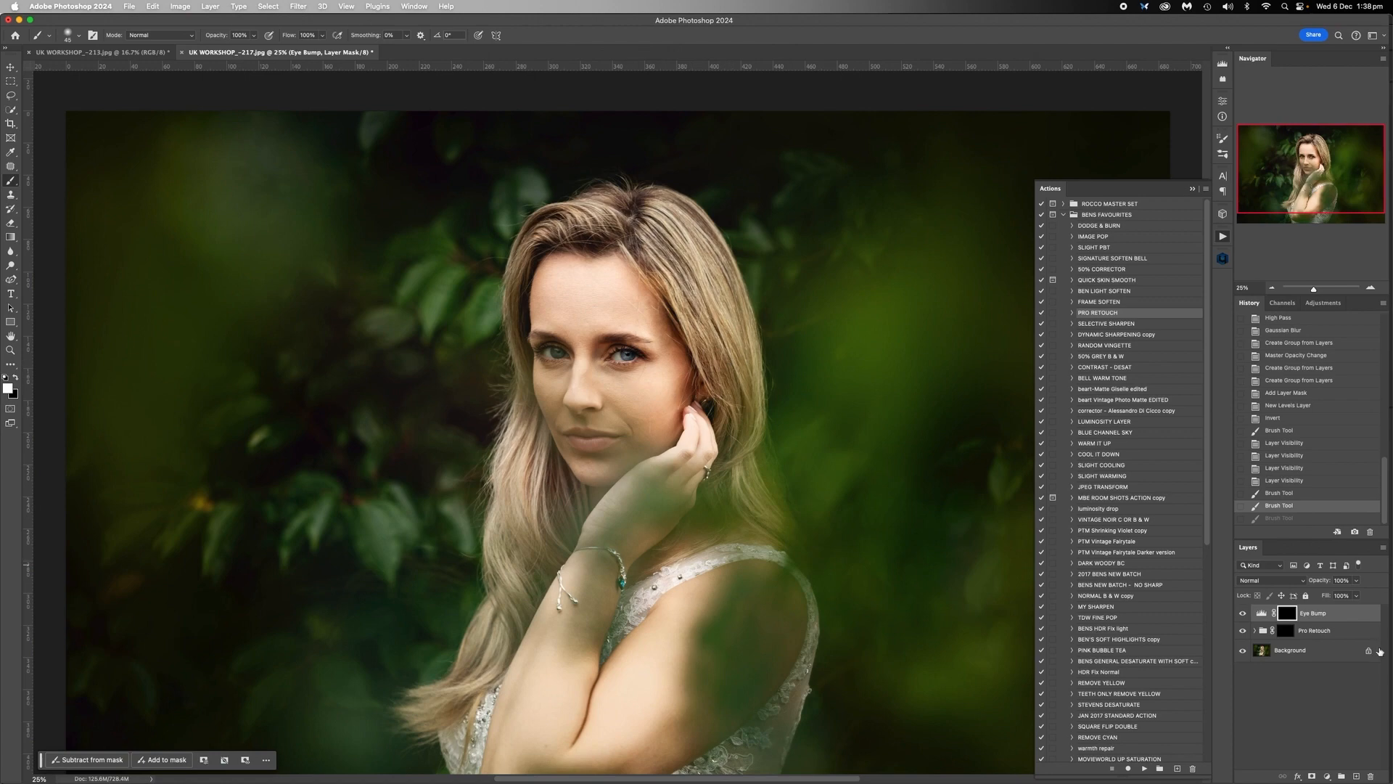
left_click(1242, 614)
left_click(1242, 614)
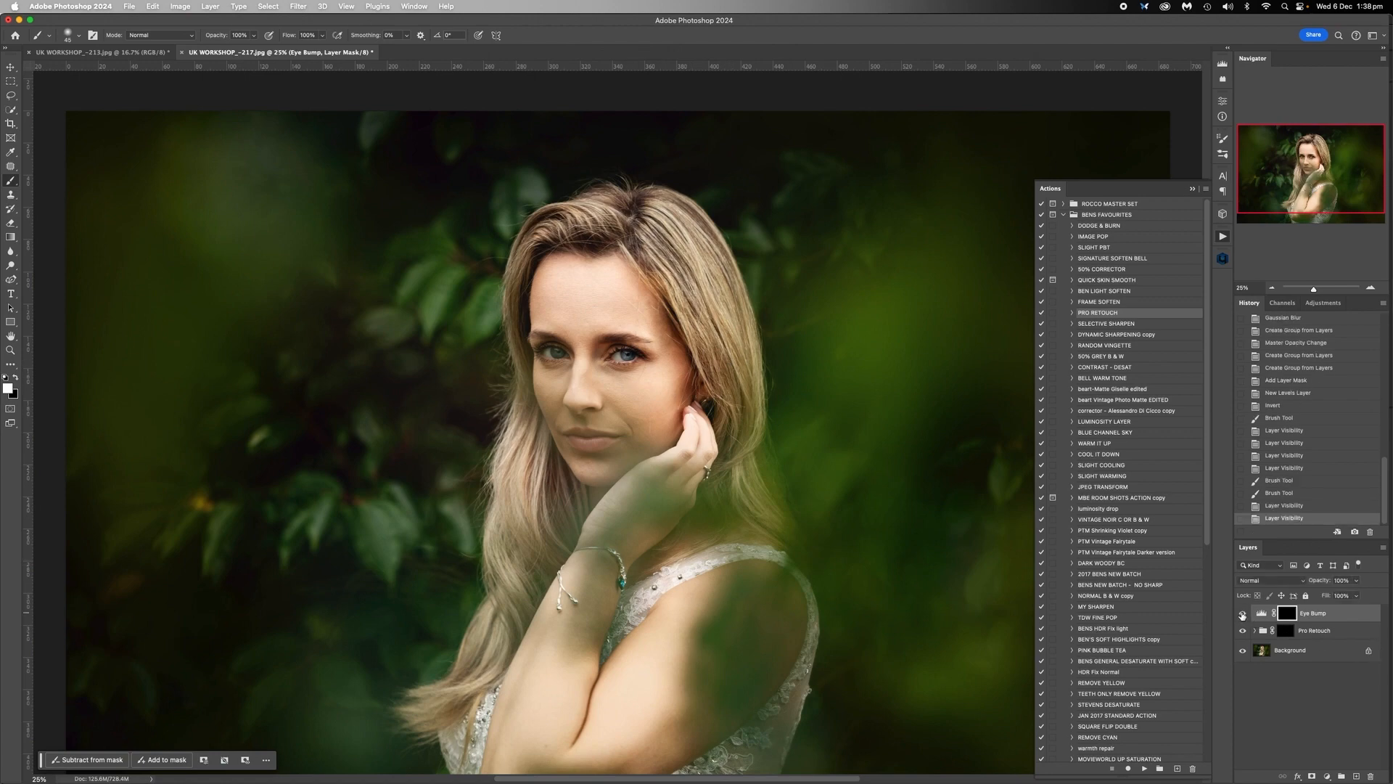
left_click(1242, 614)
left_click(1243, 614)
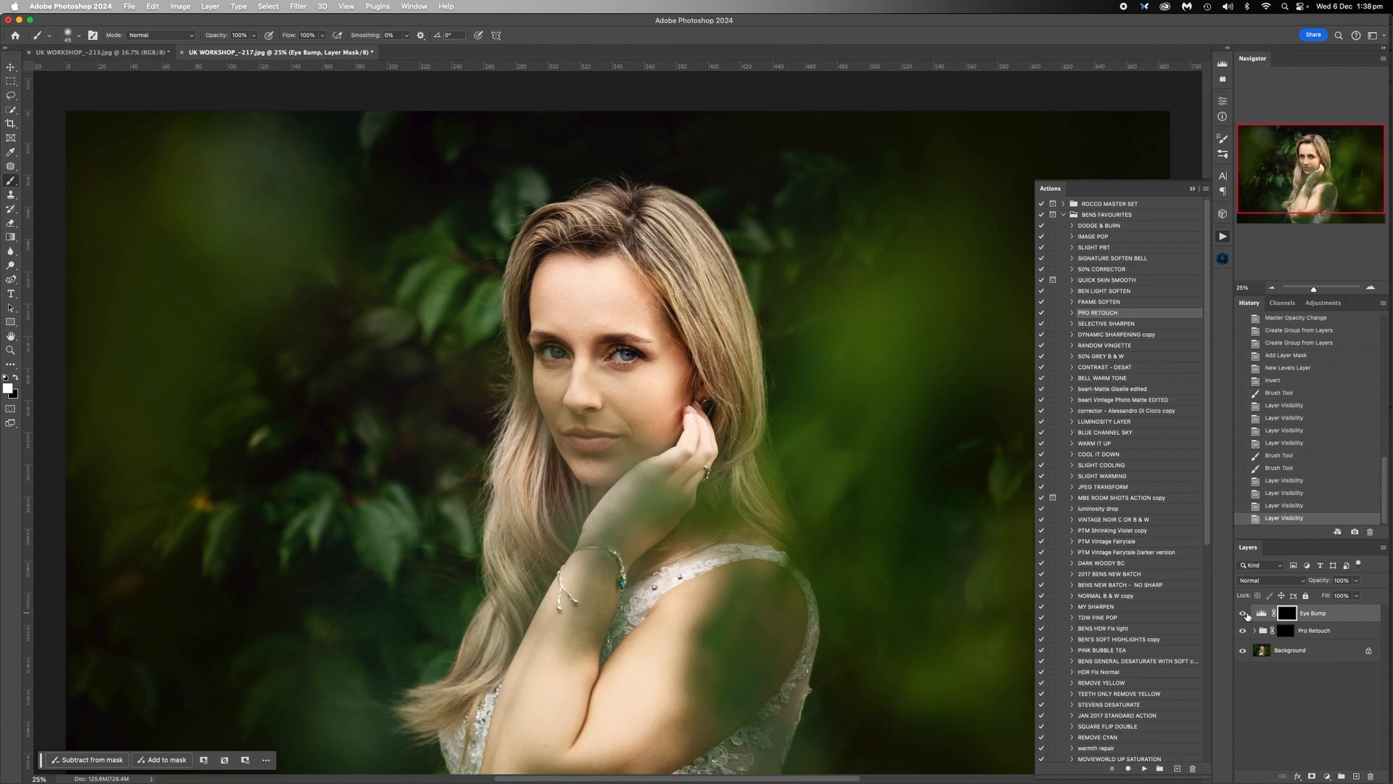
Lower the Eye Bump layer's opacity to 73% and flatten UK WORKSHOP_-217.jpg.
left_click(1328, 614)
left_click(1355, 580)
mouse_move(1361, 594)
left_mouse_down()
mouse_move(1321, 596)
mouse_move(1344, 596)
left_mouse_up()
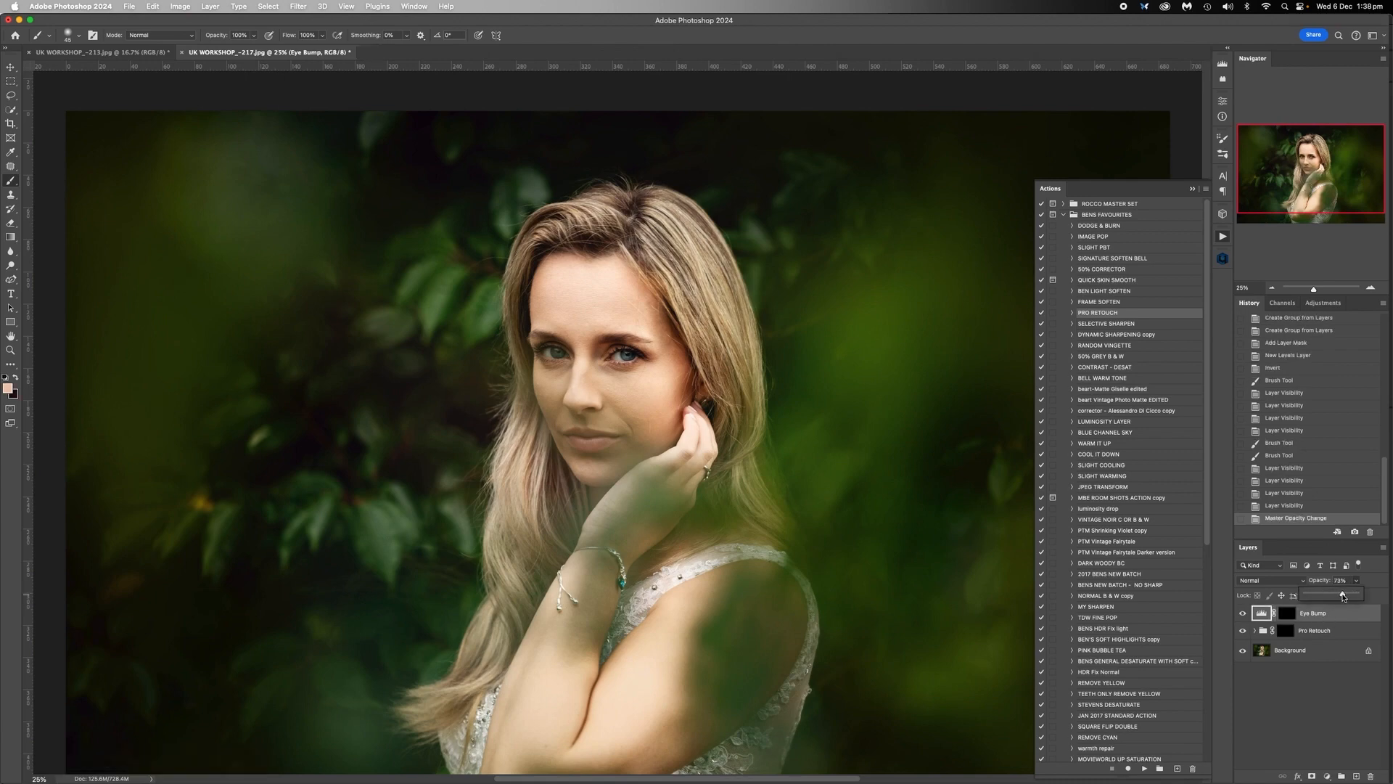
right_click(1299, 651)
left_click(1243, 744)
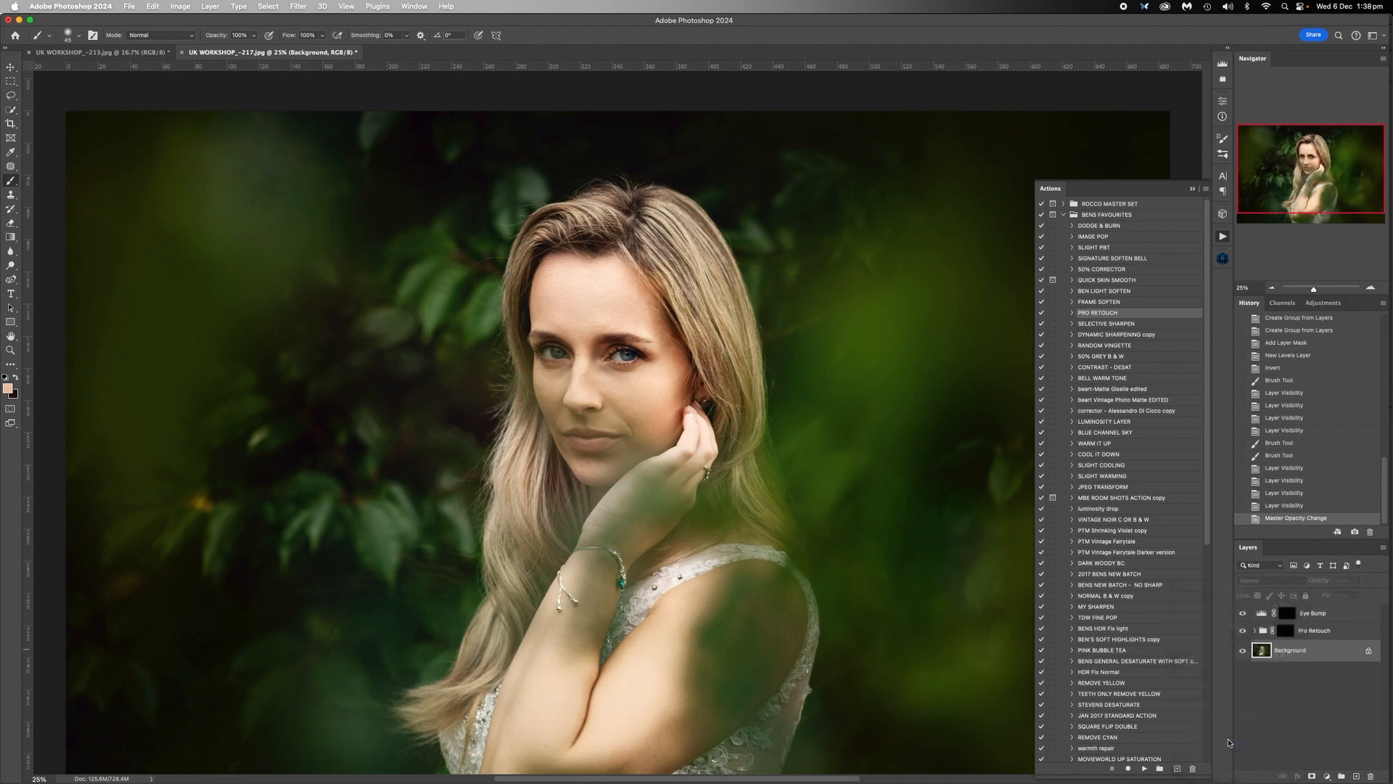
Switch to UK WORKSHOP_-213.jpg and run the PRO RETOUCH action on it.
left_click(122, 54)
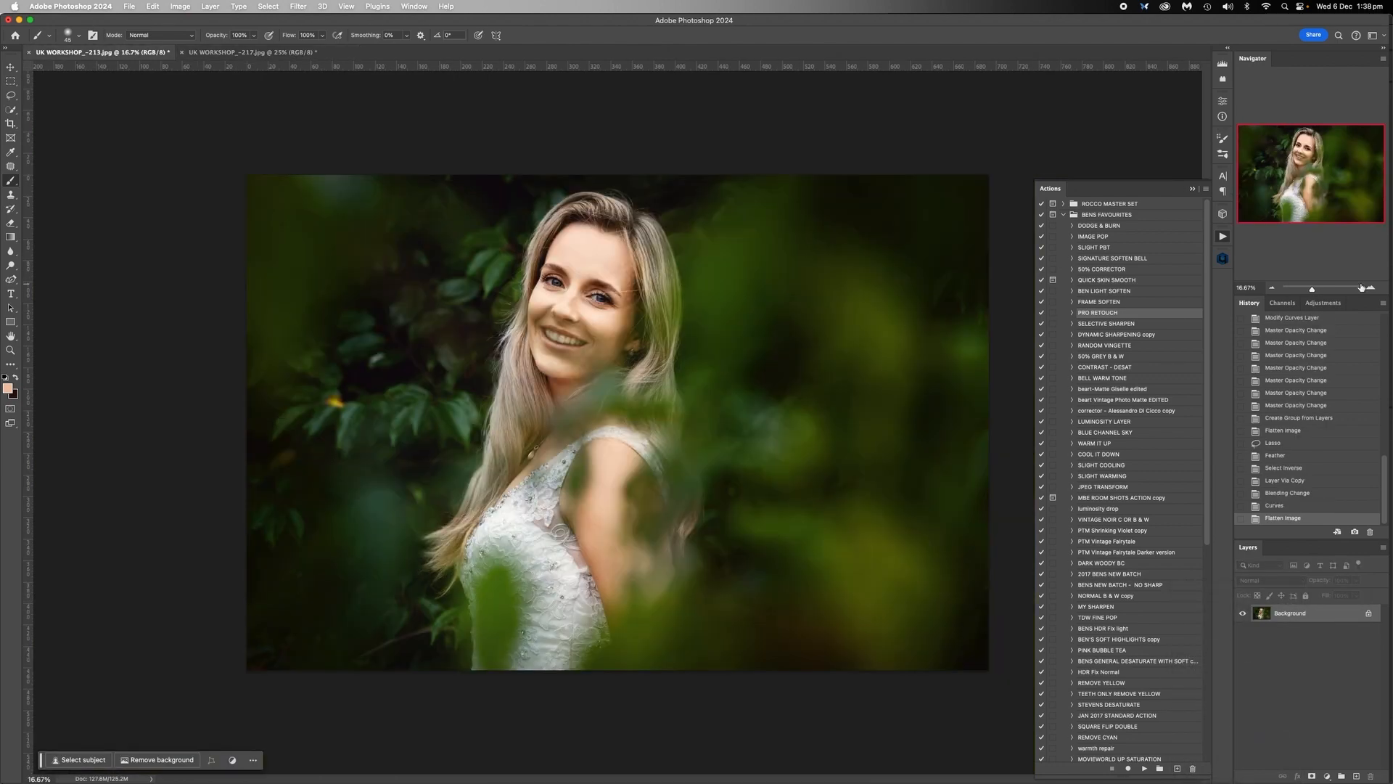
left_click(1370, 288)
left_click(1370, 288)
left_click(1370, 288)
left_click(1370, 288)
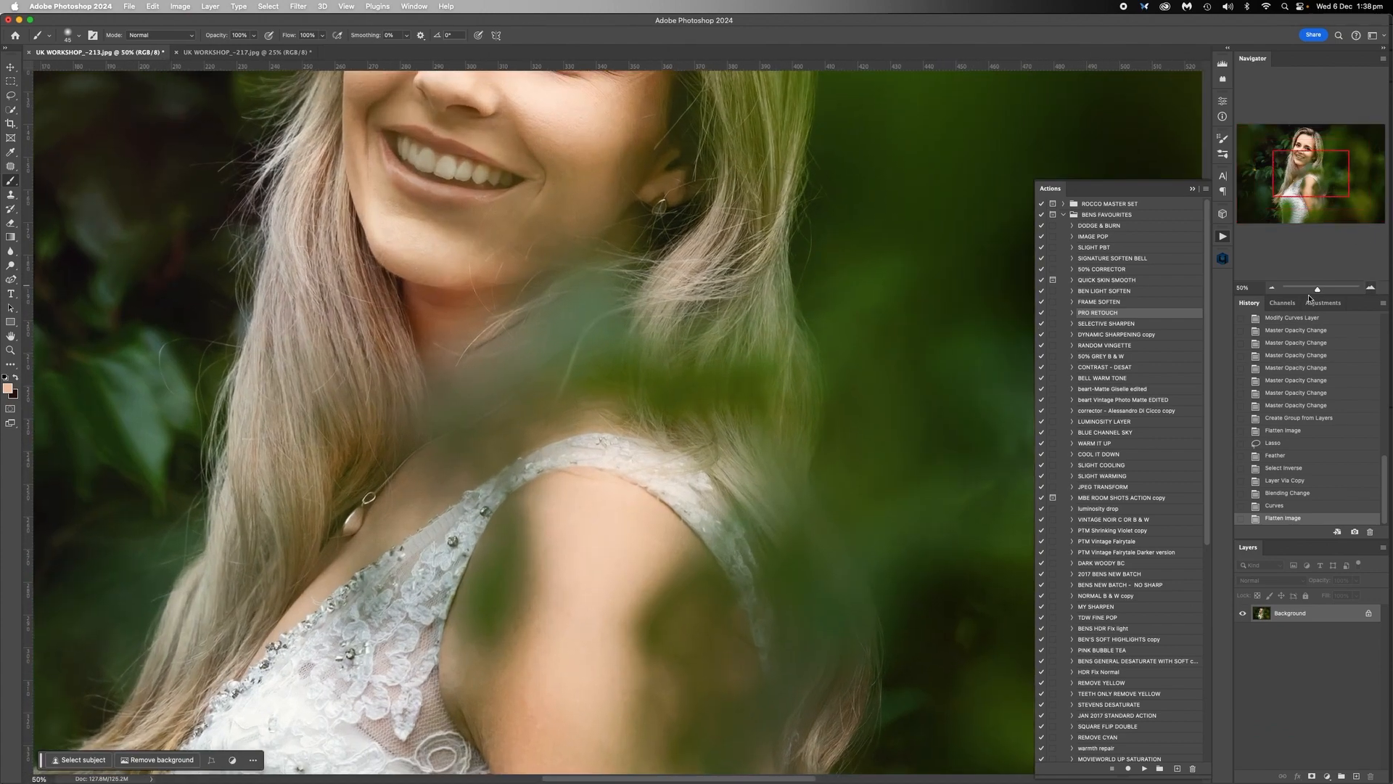
scroll(714, 304, "up", 10)
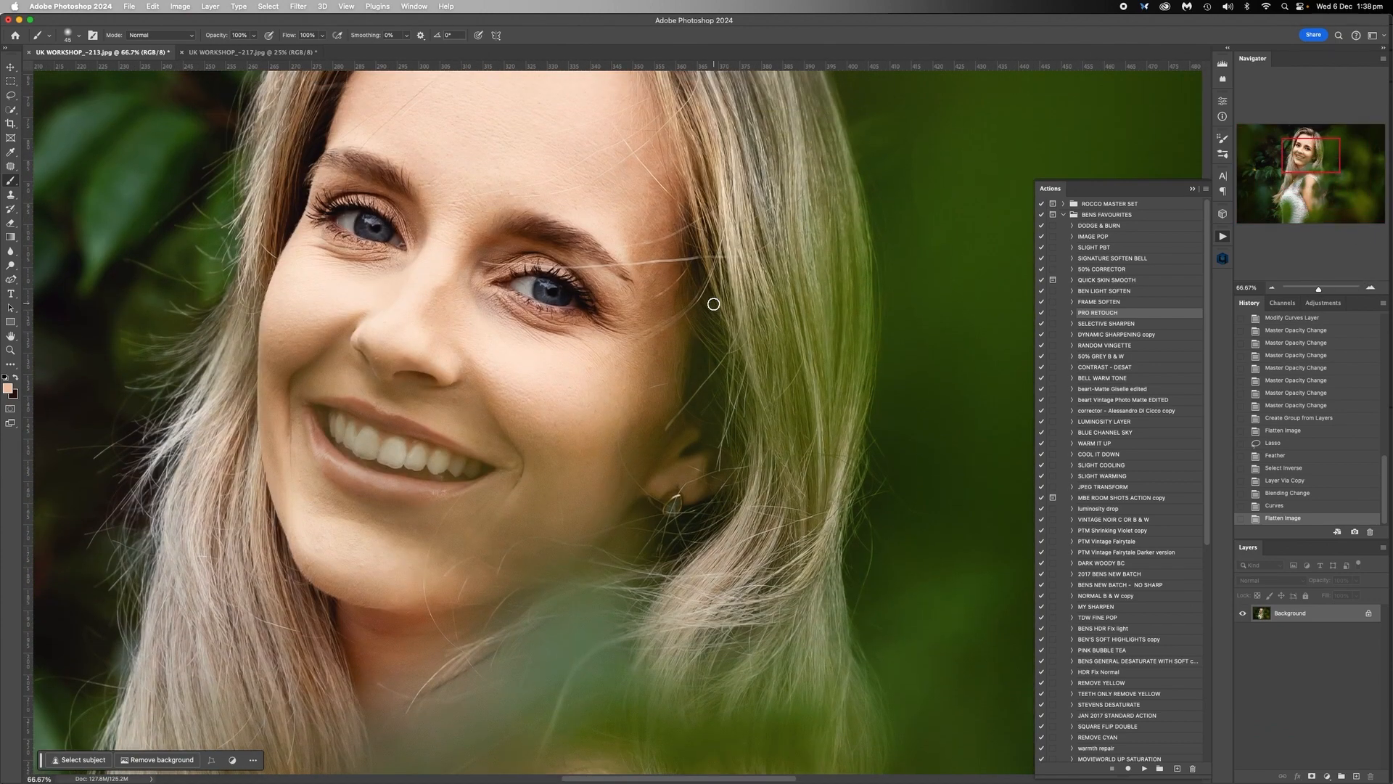
left_click(1144, 769)
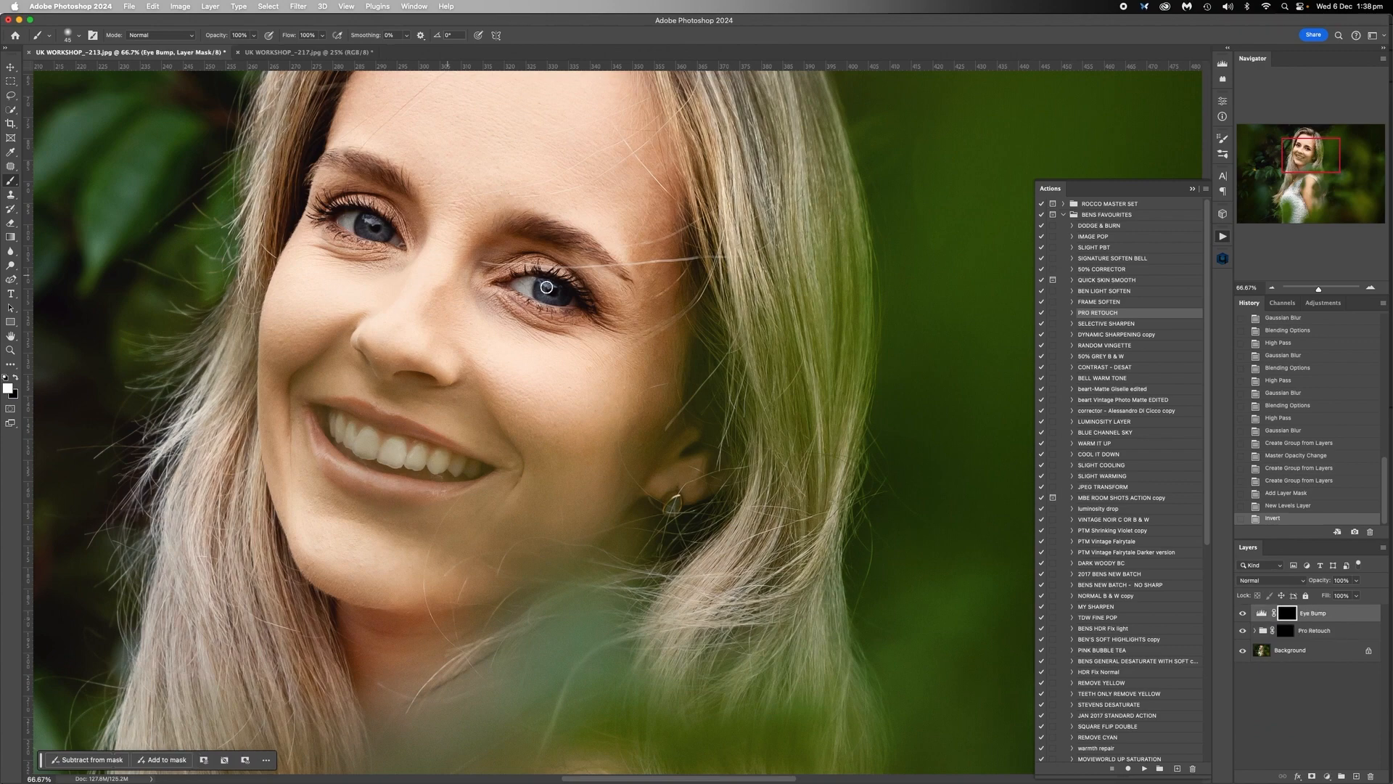
Brighten both of the bride's irises with white on the Eye Bump mask and compare the result with the layer hidden and shown.
left_click_drag(547, 287, 564, 297)
mouse_move(381, 232)
left_mouse_down()
mouse_move(364, 222)
mouse_move(378, 229)
left_mouse_up()
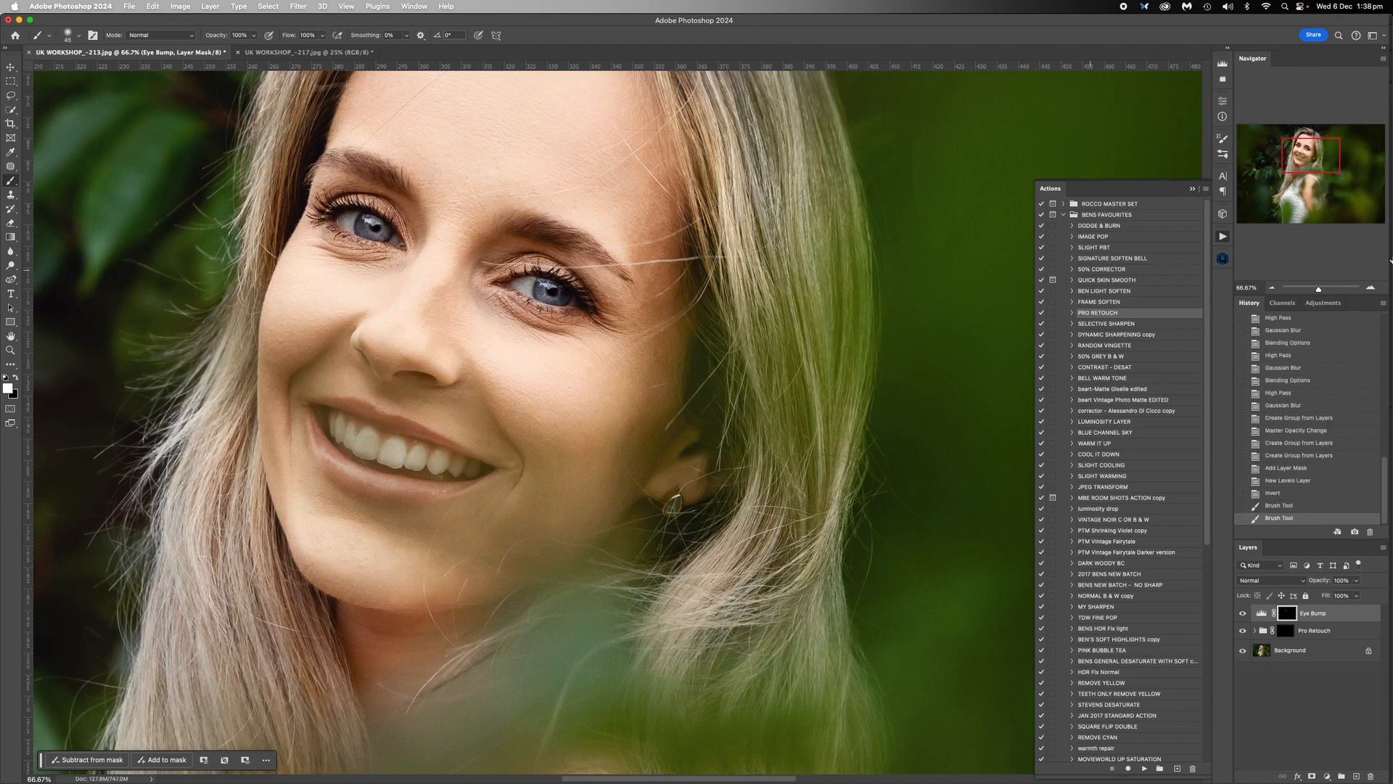
left_click(1272, 288)
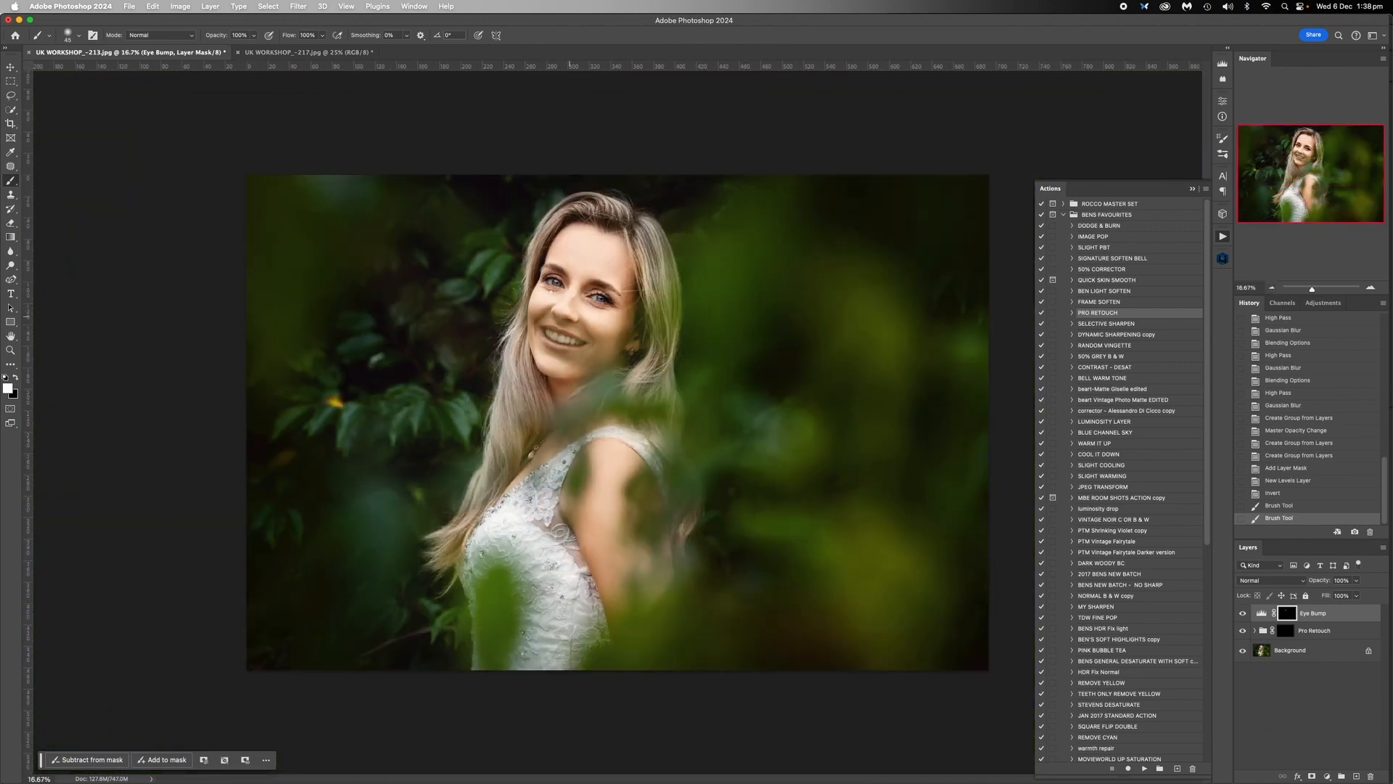
left_click(1244, 613)
left_click(1244, 613)
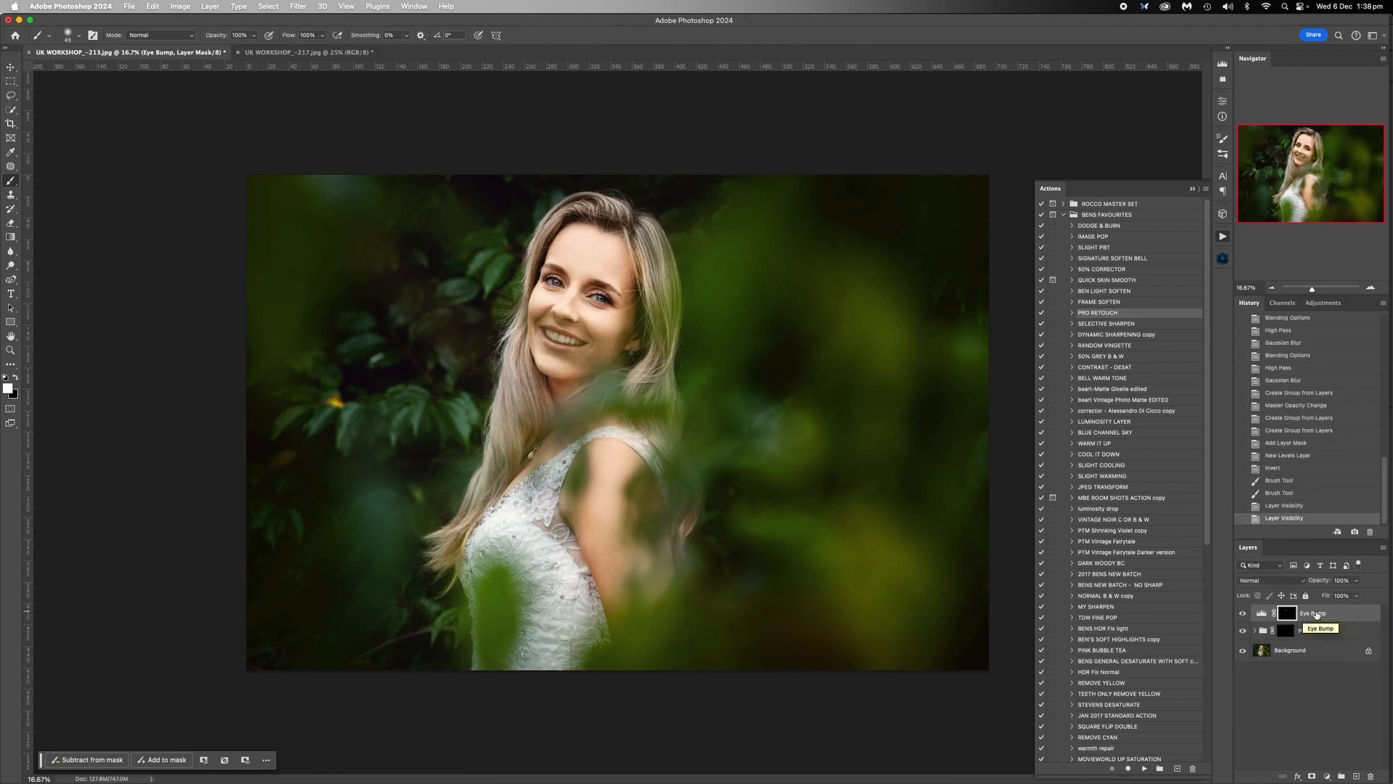
Reduce the Eye Bump layer's opacity for a subtler eye brightening and flatten UK WORKSHOP_-213.jpg.
left_click(1262, 613)
left_click(1356, 580)
left_click_drag(1356, 586, 1286, 595)
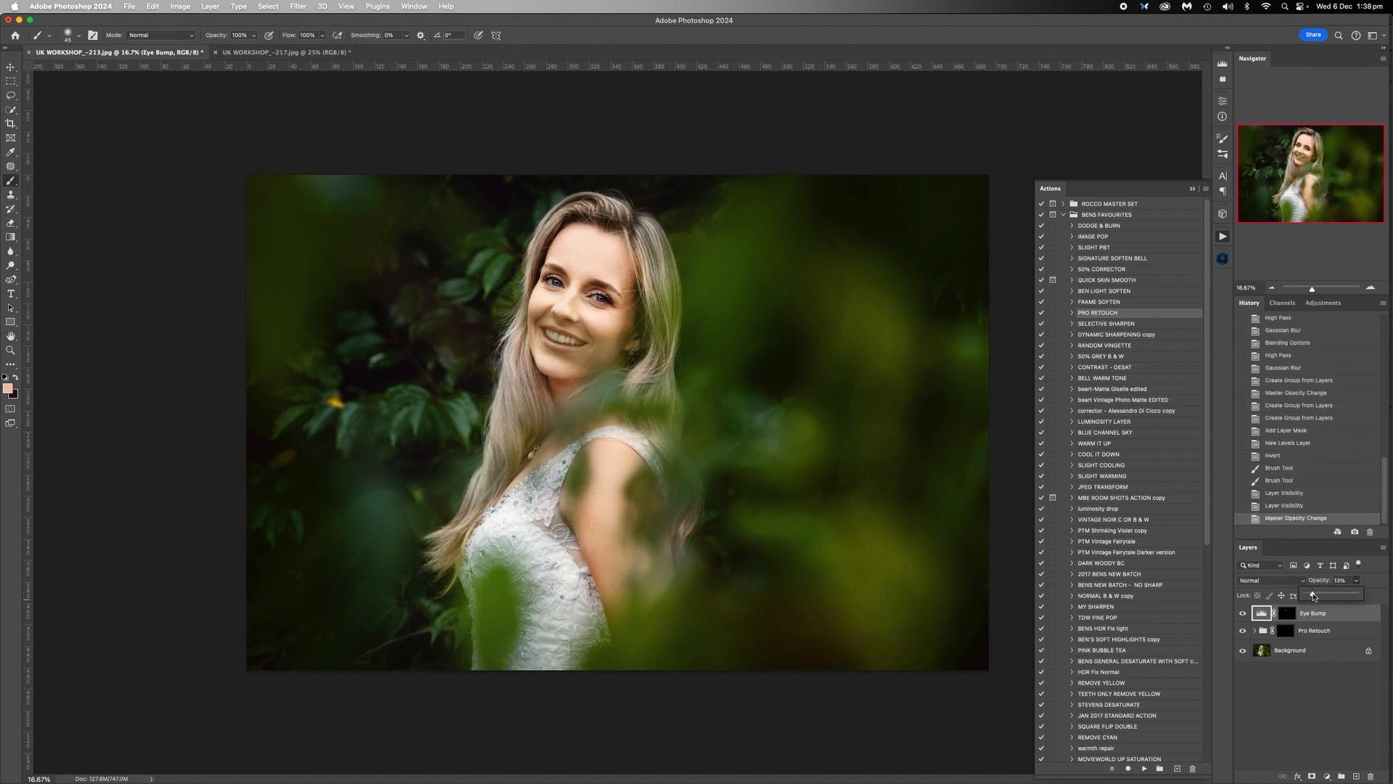
left_click_drag(1314, 596, 1331, 597)
right_click(1296, 652)
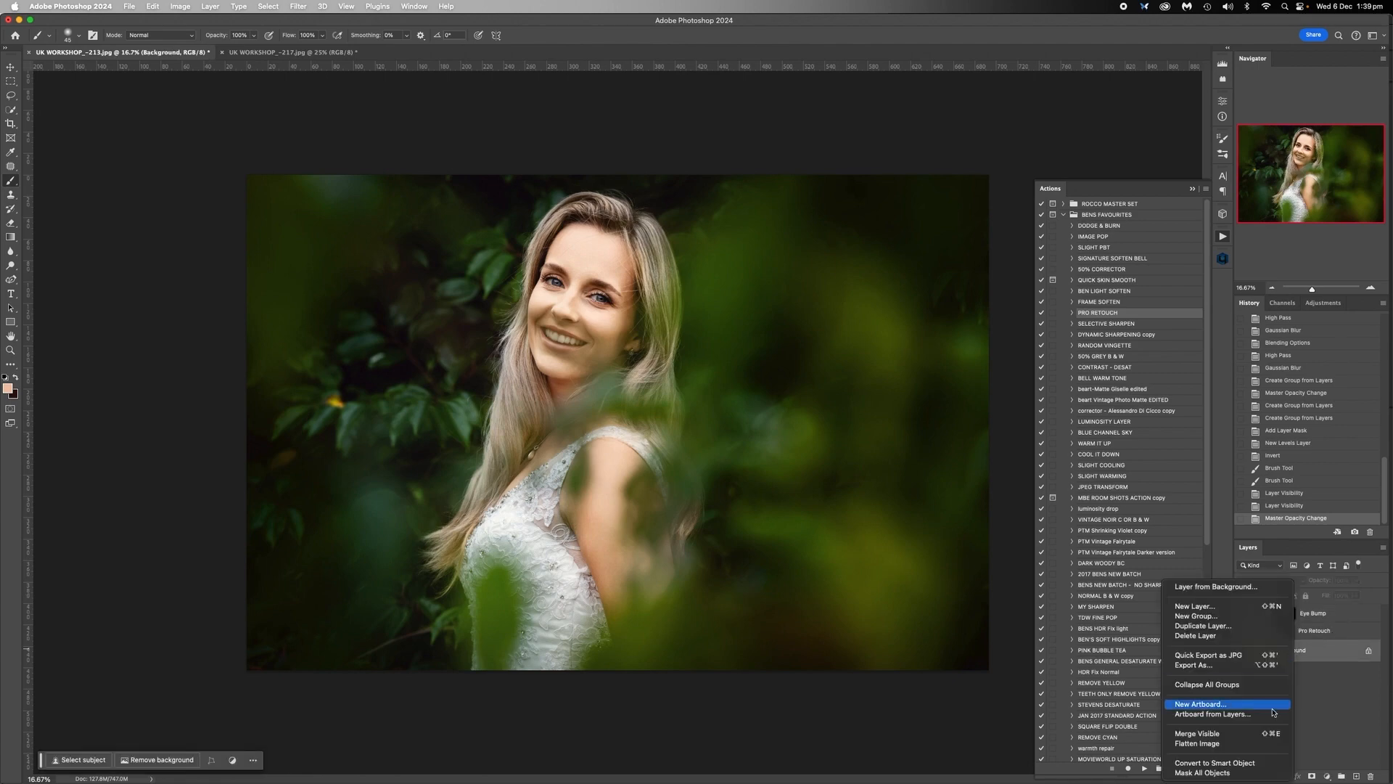
left_click(1236, 745)
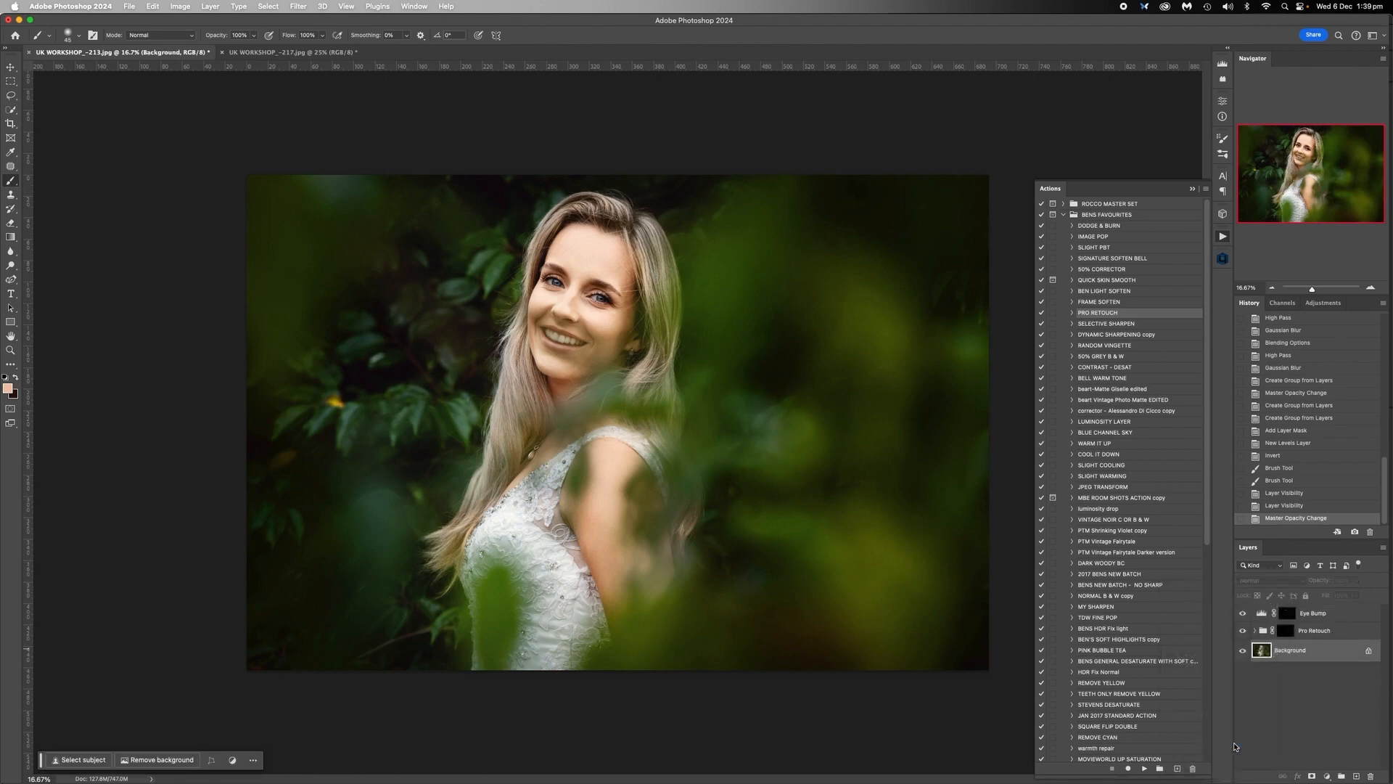
Check the smiling portrait up close, and save and close UK WORKSHOP_-213.jpg as a Baseline ("Standard") JPEG at quality 12, Maximum.
left_click(1371, 289)
left_click(1371, 289)
scroll(697, 399, "up", 5)
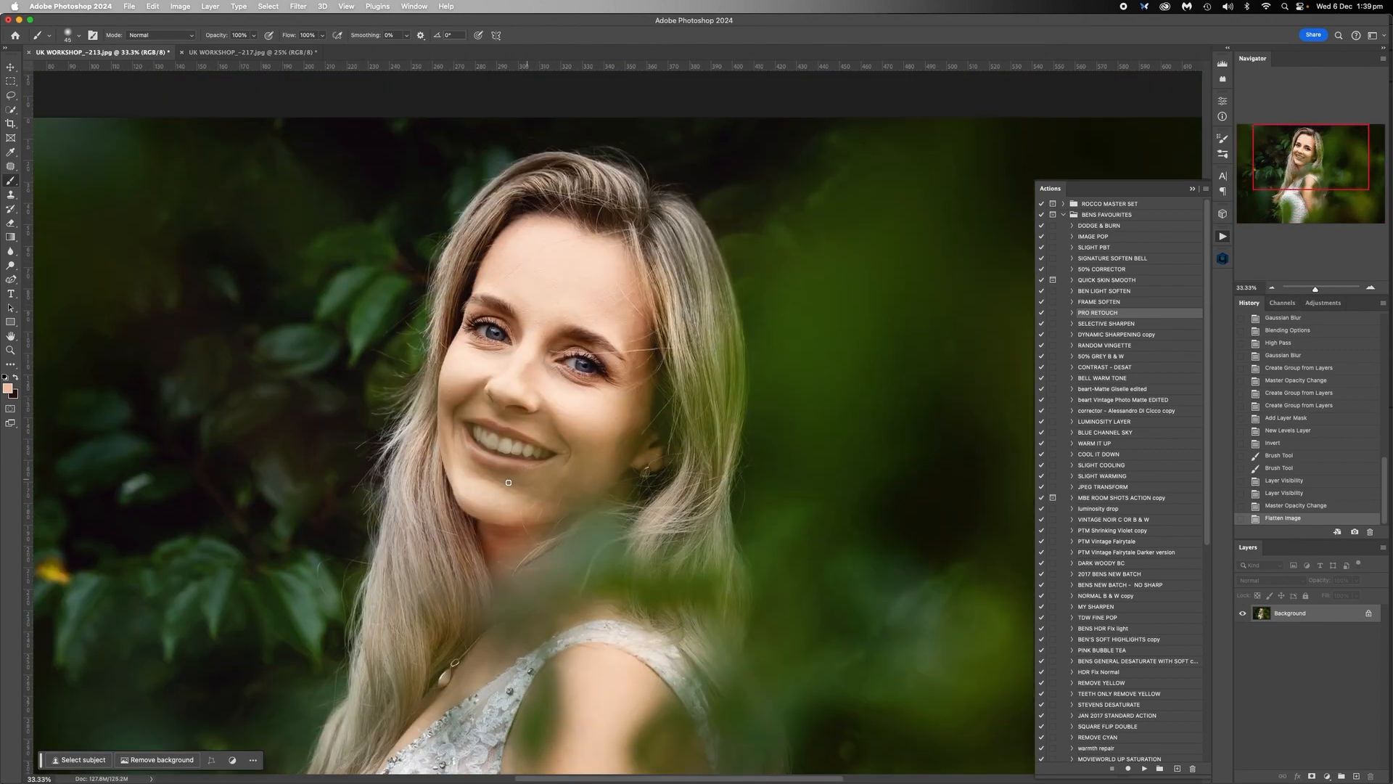
left_click(1273, 289)
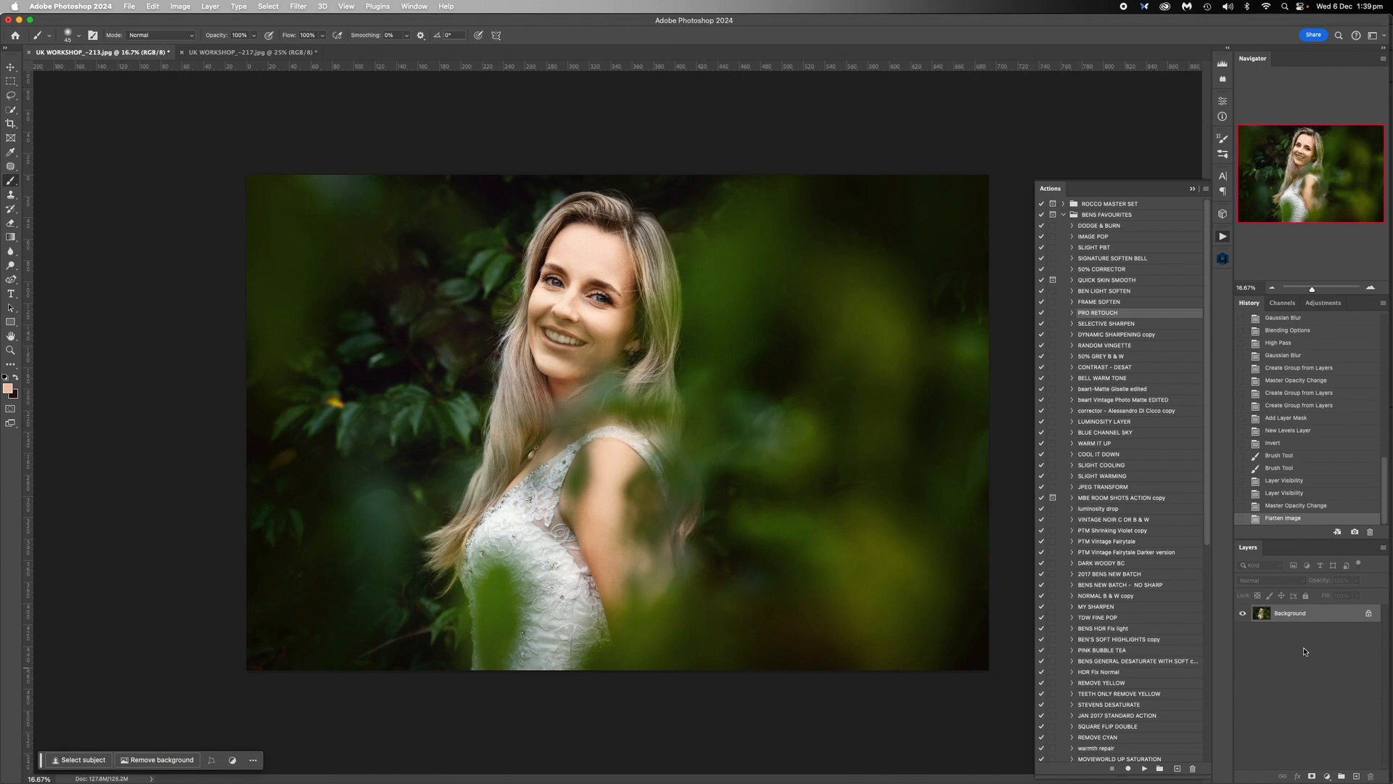
left_click(30, 53)
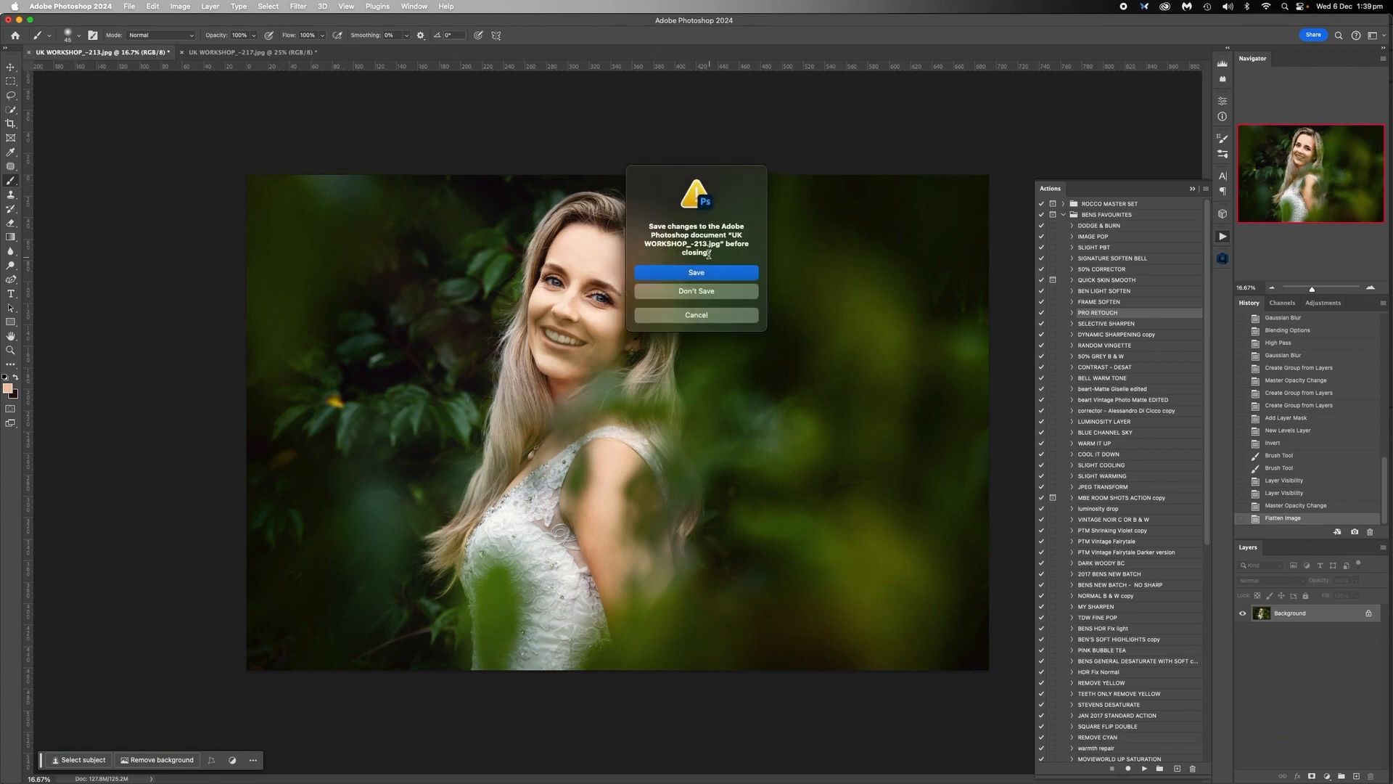
left_click(704, 275)
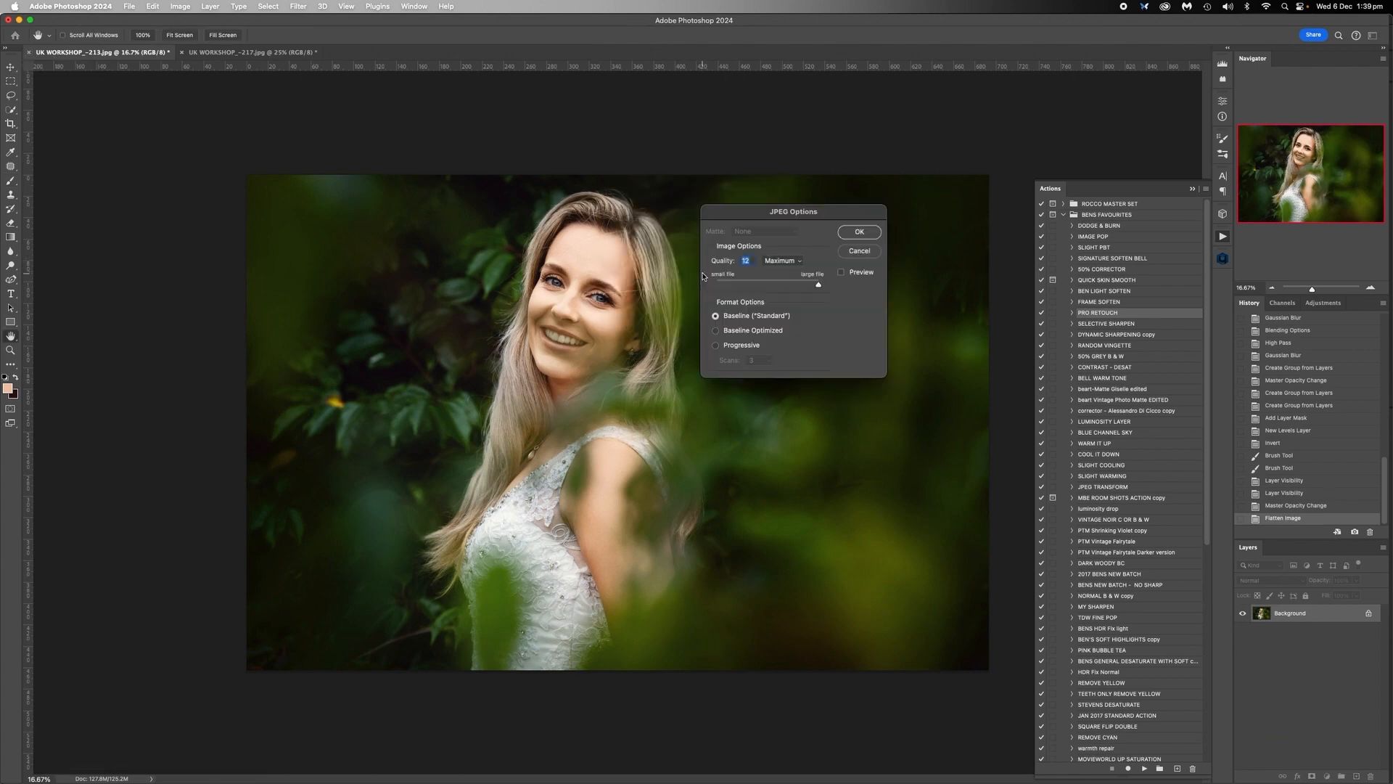
left_click(870, 234)
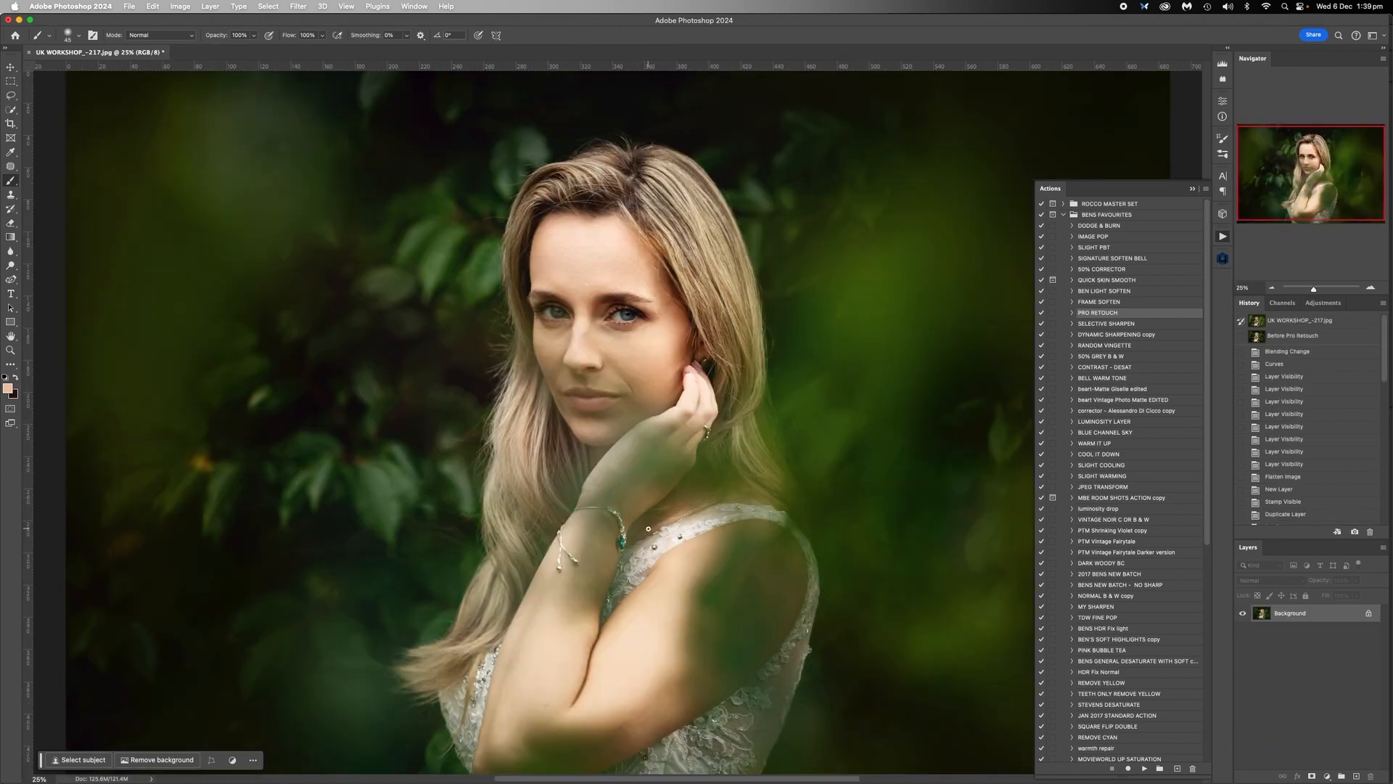
Run the DODGE & BURN action on UK WORKSHOP_-217.jpg.
scroll(642, 531, "down", 3)
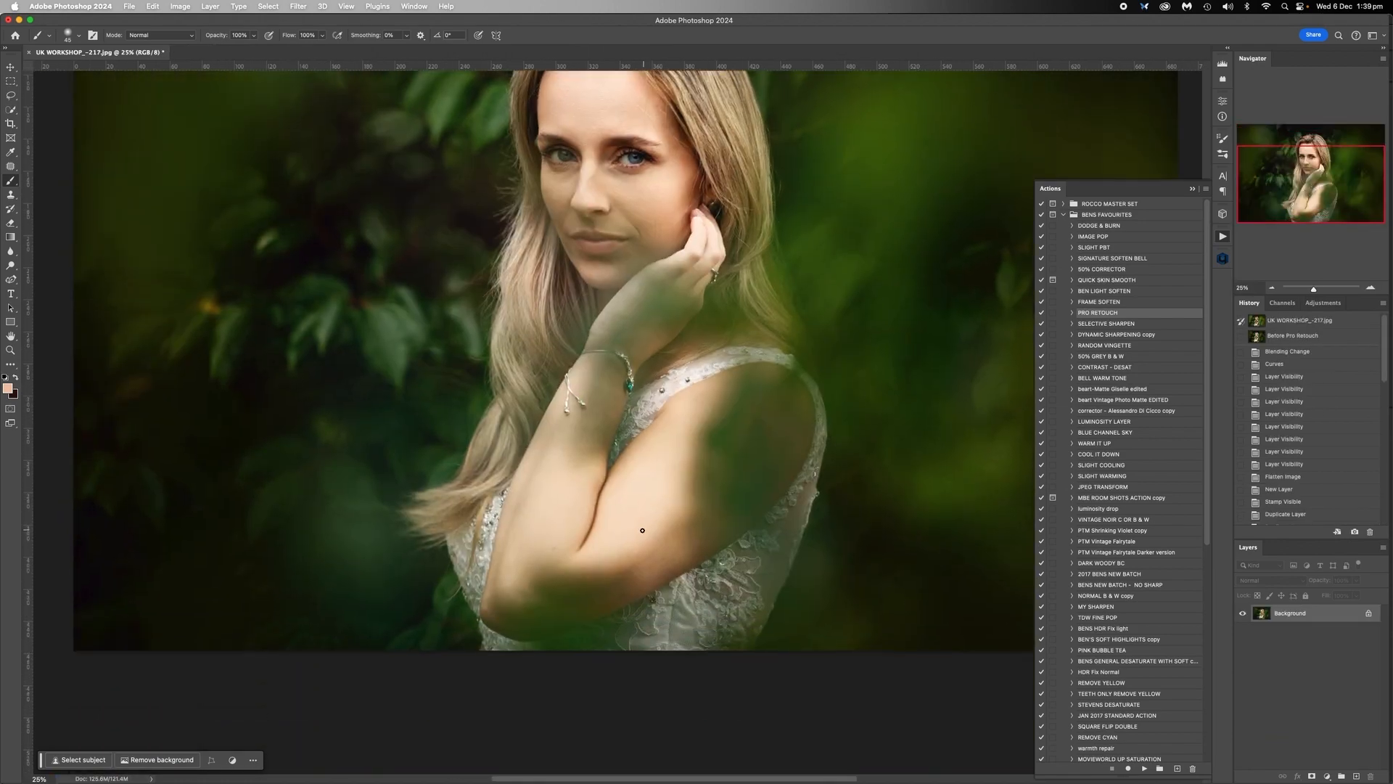
left_click(1272, 289)
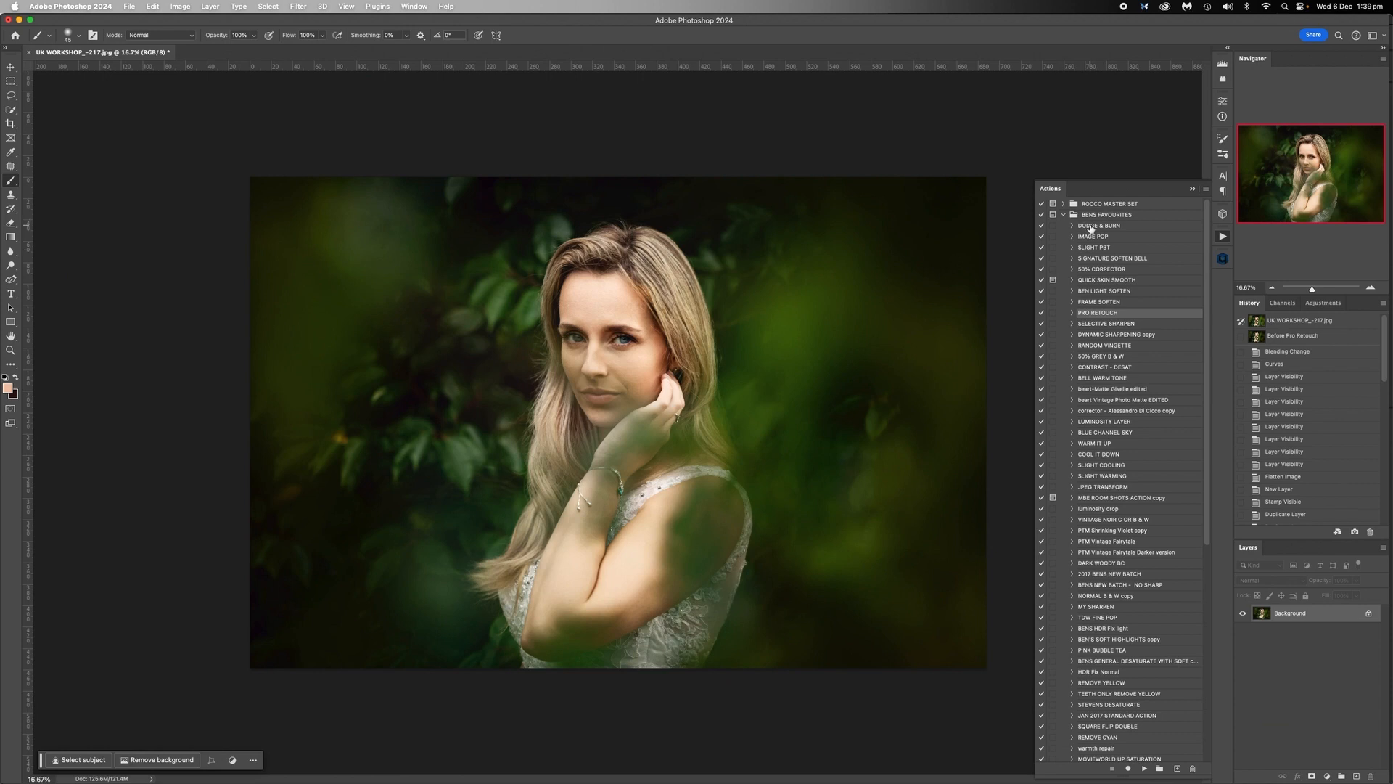
left_click(1091, 226)
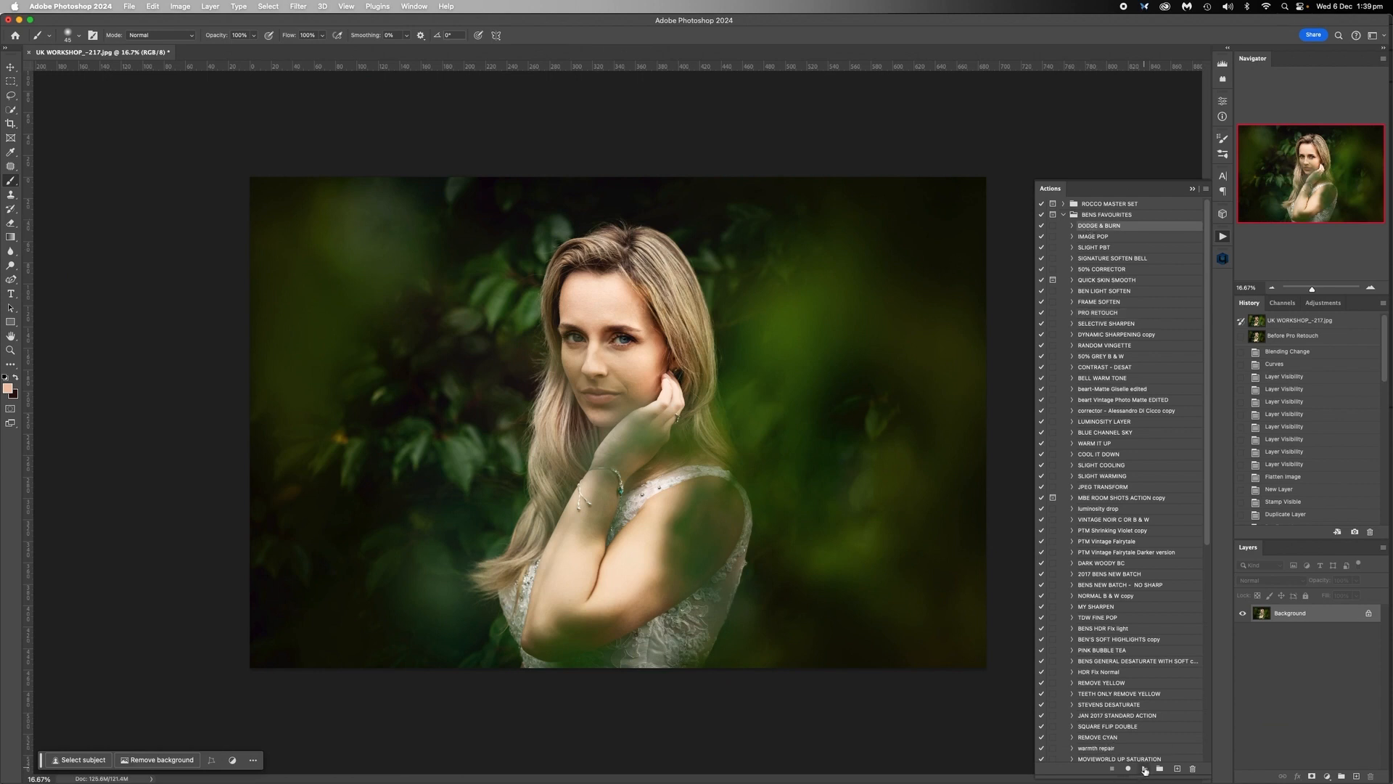
left_click(1145, 768)
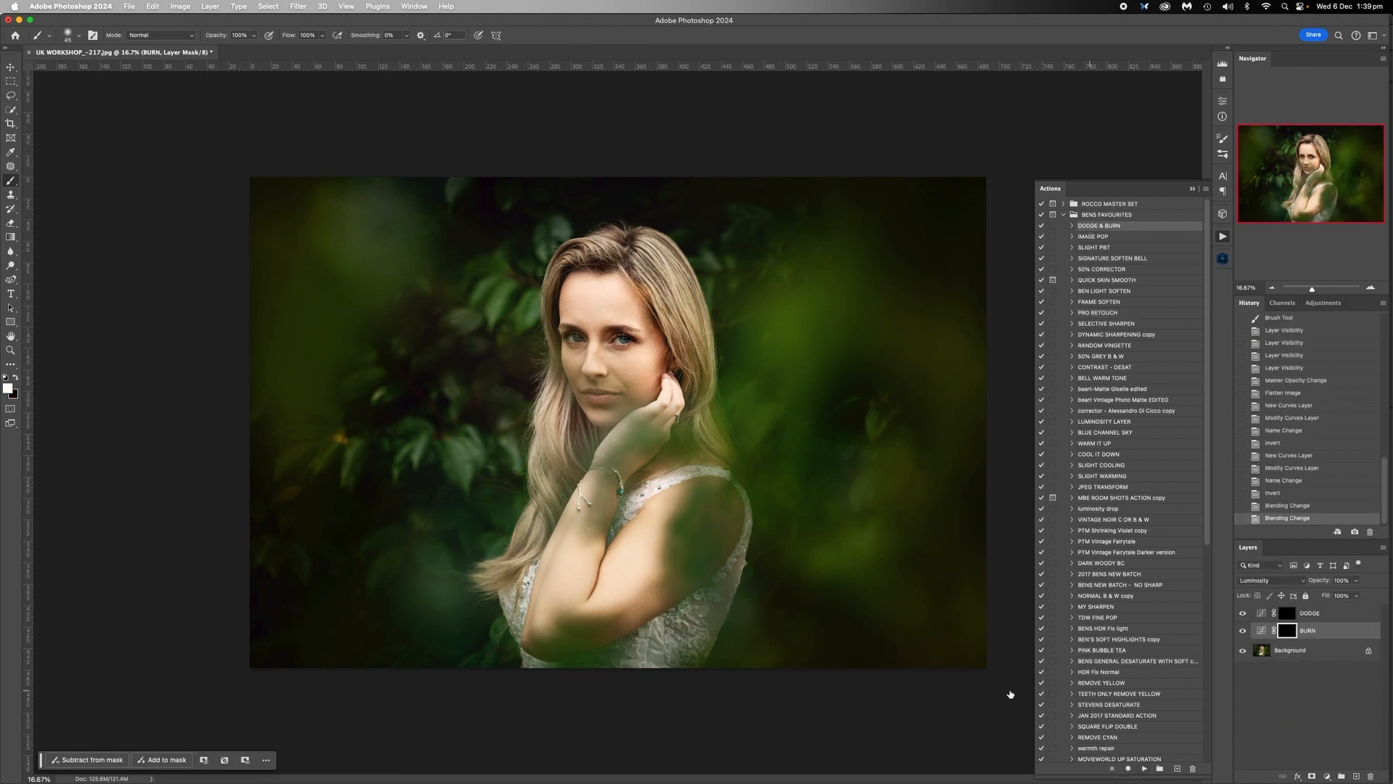
Darken the bride's forearm near the elbow on the BURN mask with a 1700 px white brush at 31% opacity.
key("bracketright")
key("bracketright")
key("bracketright")
key("bracketright")
key("bracketright")
key("bracketright")
key("bracketright")
key("bracketright")
key("bracketright")
key("bracketright")
key("bracketright")
key("bracketright")
key("bracketright")
key("bracketright")
key("bracketright")
left_click(251, 37)
left_click_drag(258, 50, 226, 51)
key("bracketright")
key("bracketright")
key("bracketright")
key("bracketright")
left_click(616, 570)
left_click(608, 574)
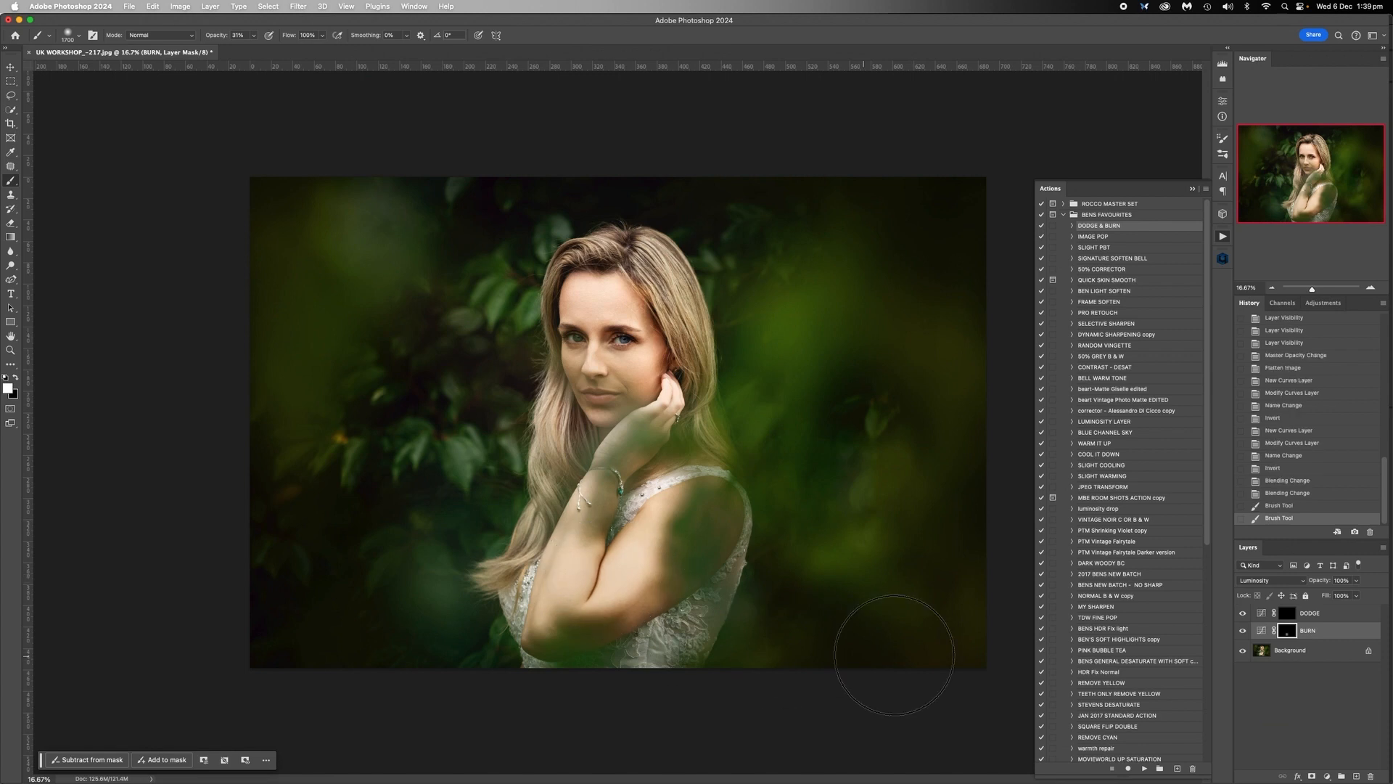
Darken the bride's raised hand and the background beside her dress on the BURN mask, reducing the brush to 500 px.
key("bracketleft")
key("bracketleft")
key("bracketleft")
key("bracketleft")
key("bracketleft")
key("bracketleft")
key("bracketleft")
key("bracketleft")
left_click(664, 399)
key("bracketleft")
key("bracketleft")
key("bracketleft")
key("bracketleft")
left_click(821, 626)
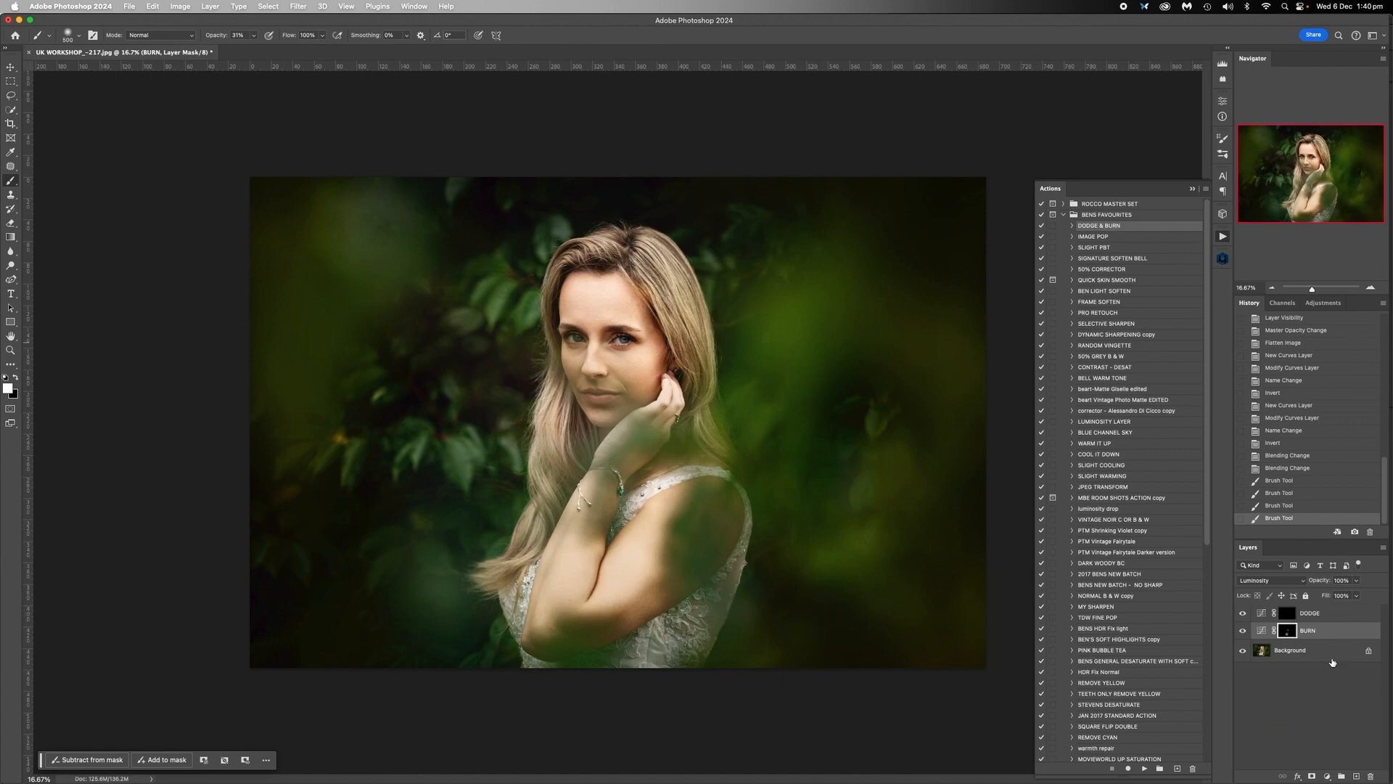
Brighten the bride's face and the bottom of her dress on the DODGE mask with a 1400 px brush at about 19% opacity, and flatten the image.
left_click(1310, 617)
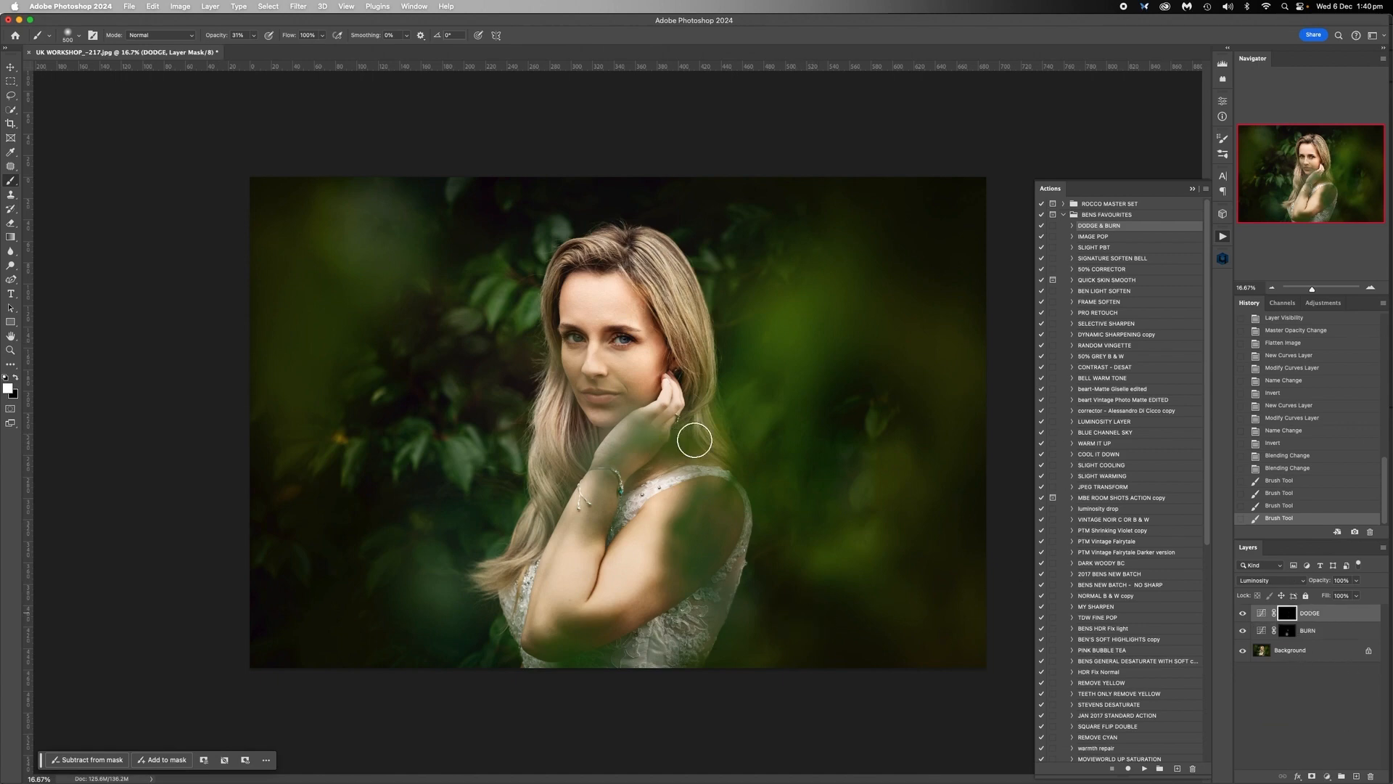
key("bracketright")
key("bracketright")
key("bracketright")
key("bracketright")
key("bracketright")
key("bracketright")
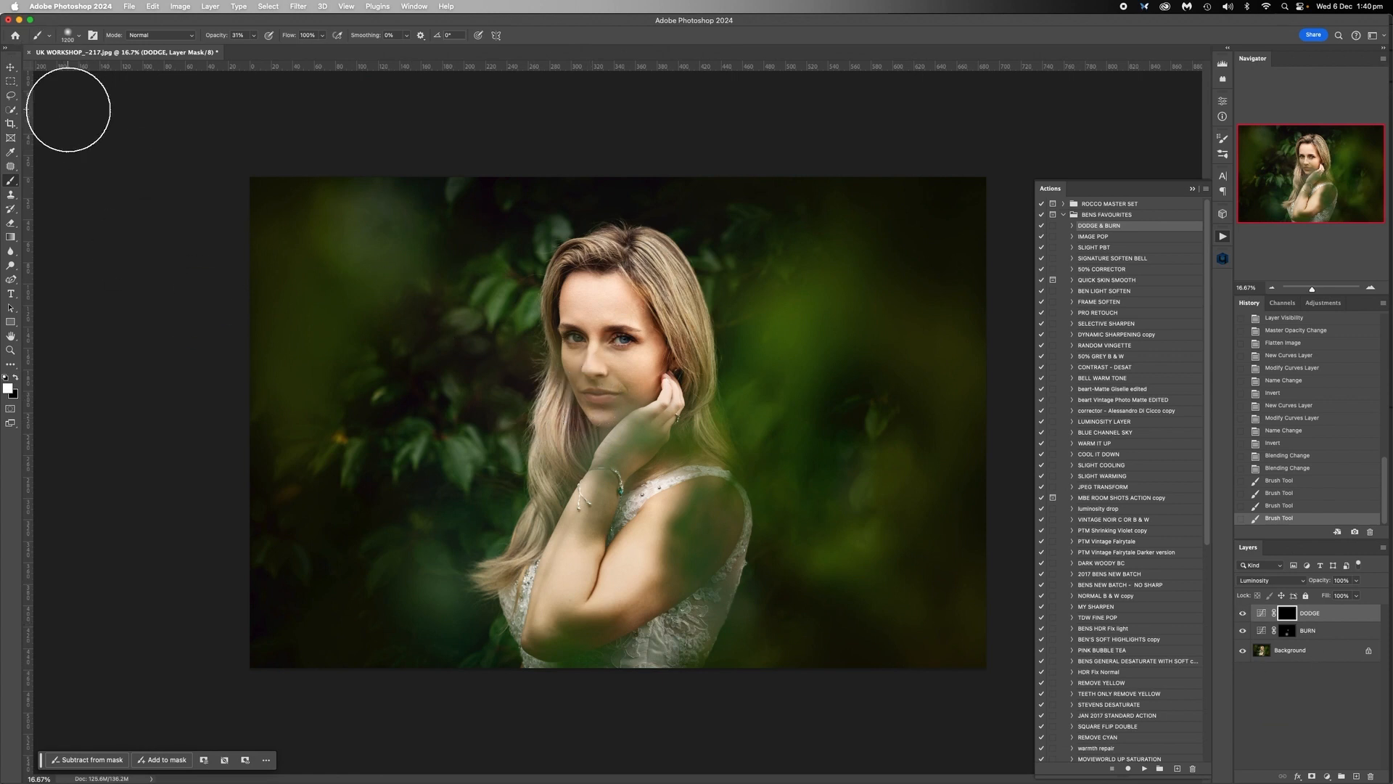
key("bracketright")
left_click(253, 35)
left_click_drag(253, 50, 244, 49)
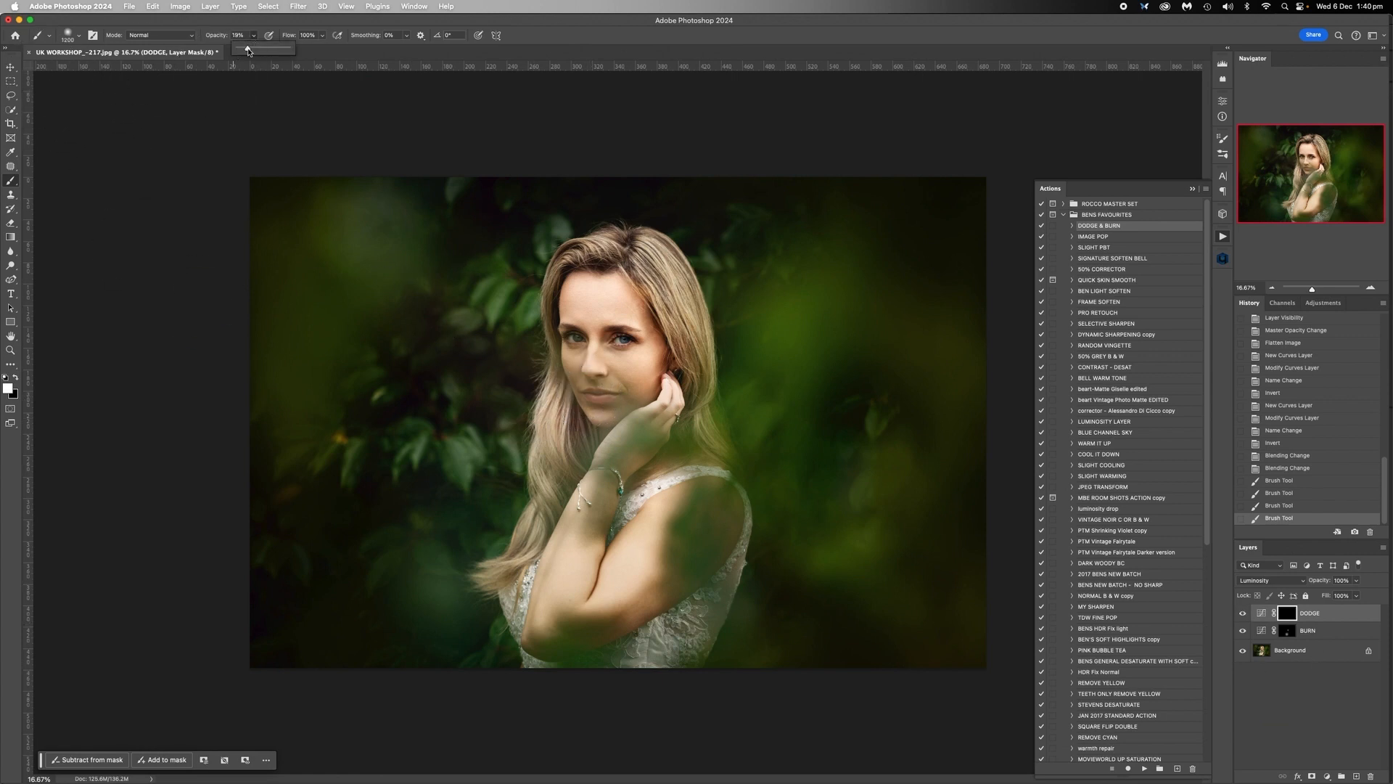
key("bracketright")
key("bracketright")
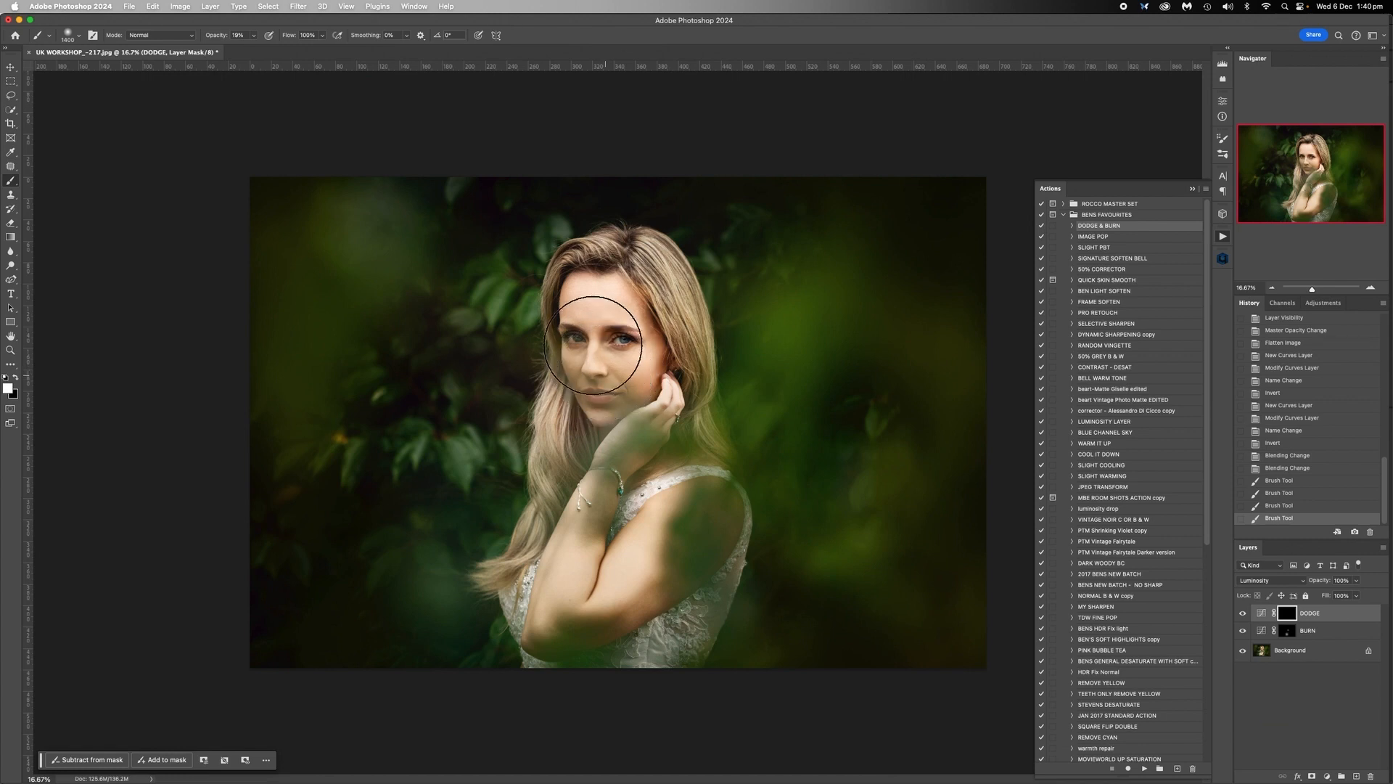
left_click_drag(637, 310, 603, 341)
mouse_move(756, 655)
left_mouse_down()
mouse_move(712, 673)
mouse_move(649, 666)
left_mouse_up()
right_click(1299, 645)
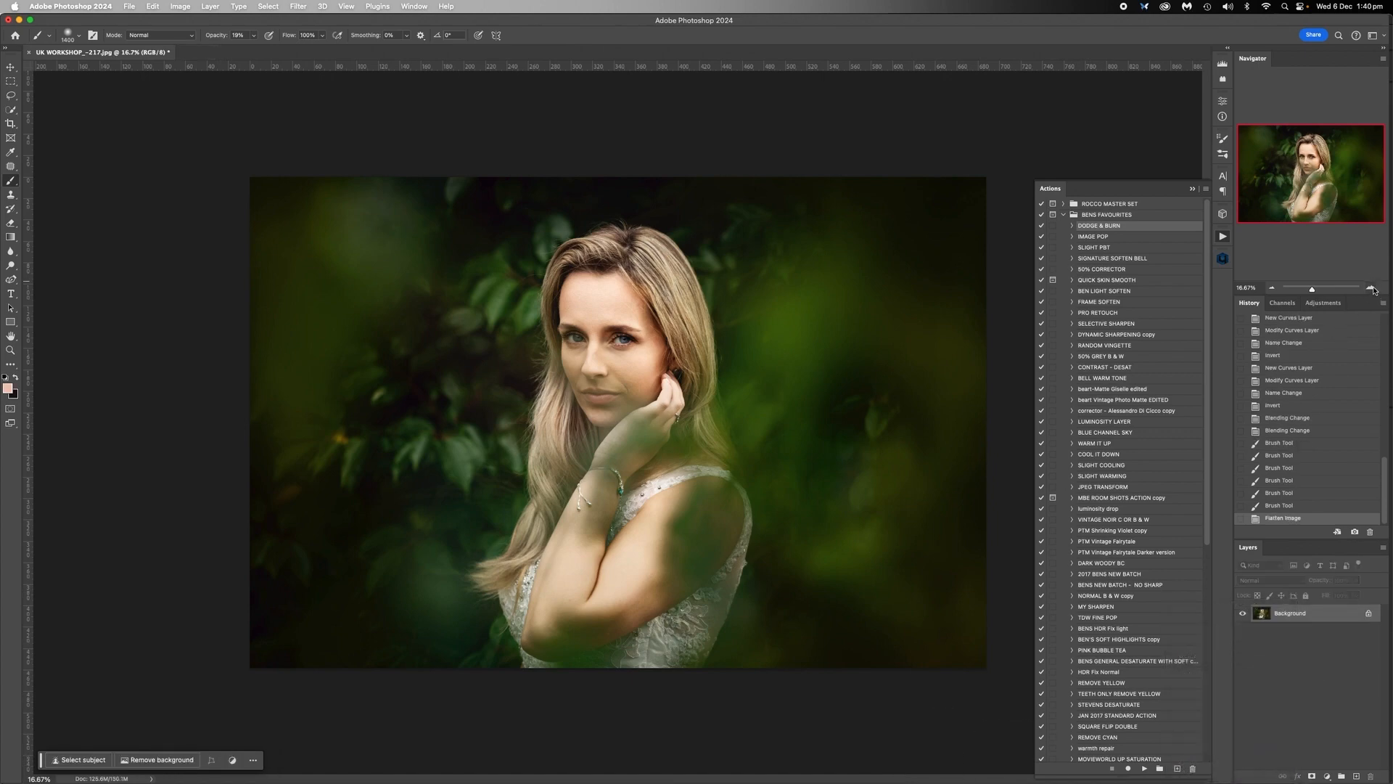
Examine the skin, eyes and hand of the retouched portrait at up to 100% zoom, and return to the full image.
key("super+plus")
key("super+plus")
key("super+plus")
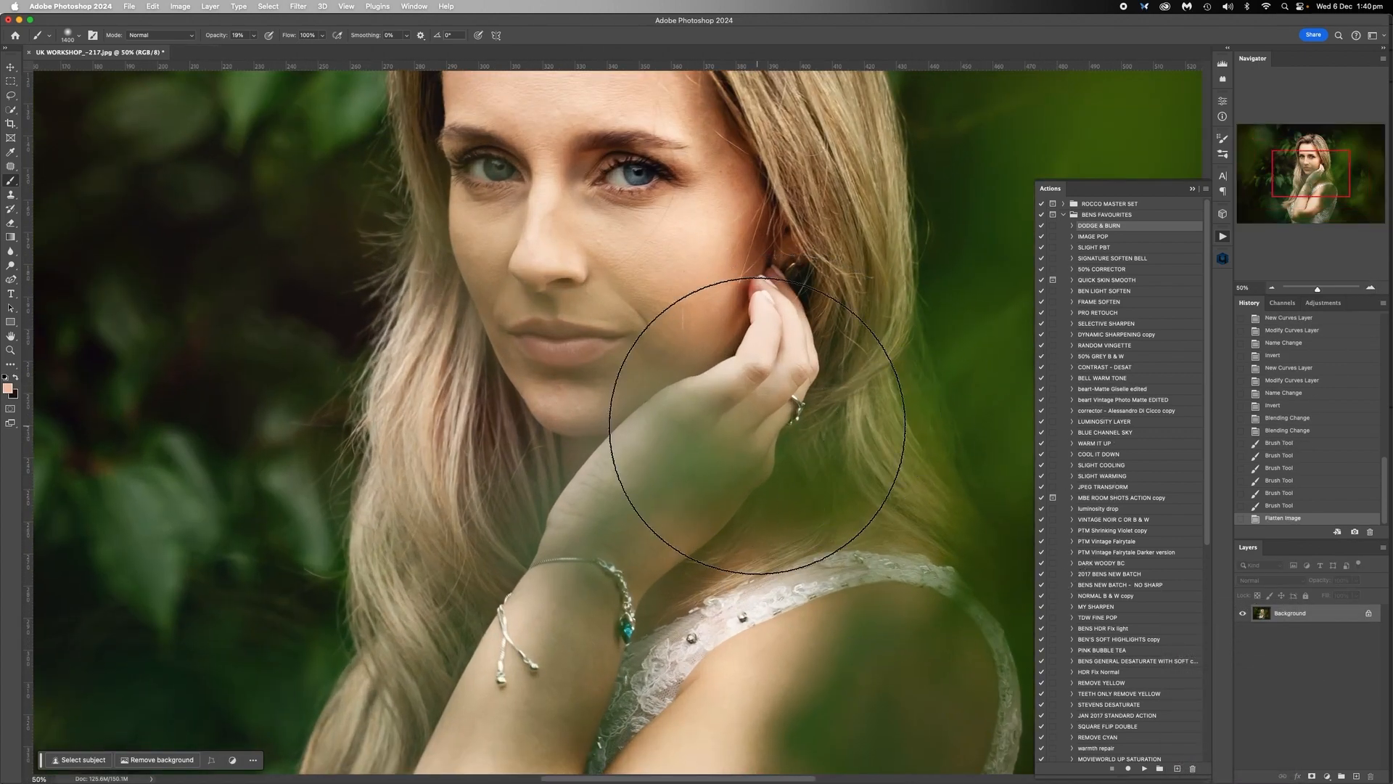
scroll(757, 425, "up", 5)
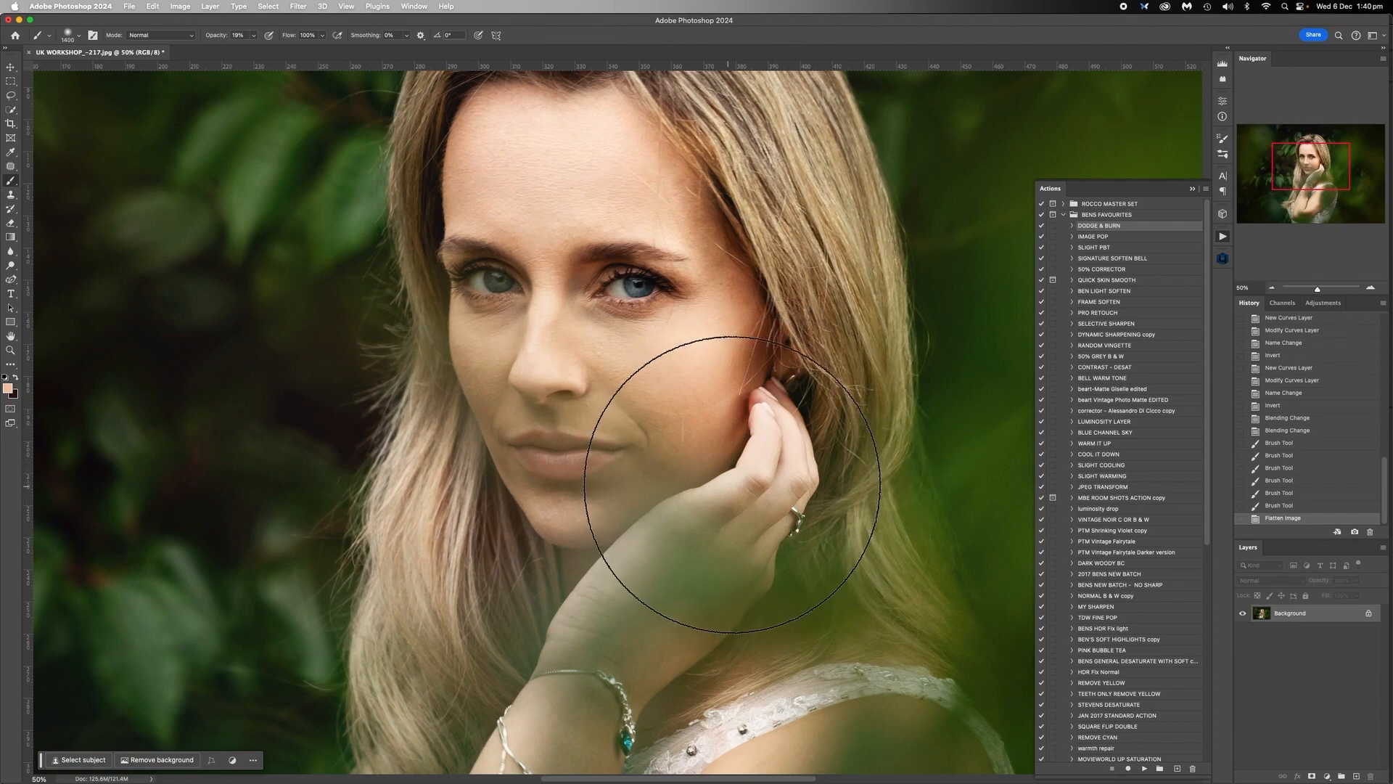
left_click(1369, 289)
left_click(1369, 288)
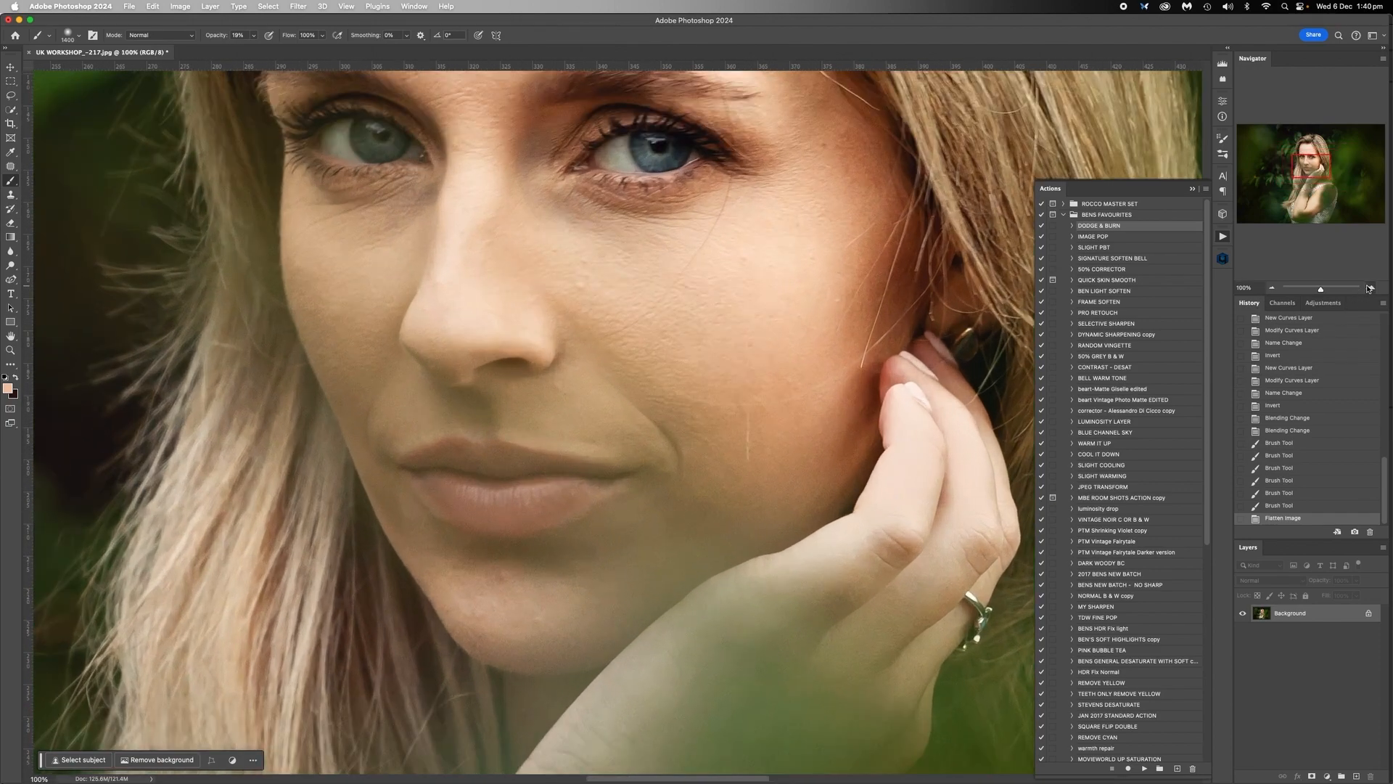
scroll(900, 450, "down", 5)
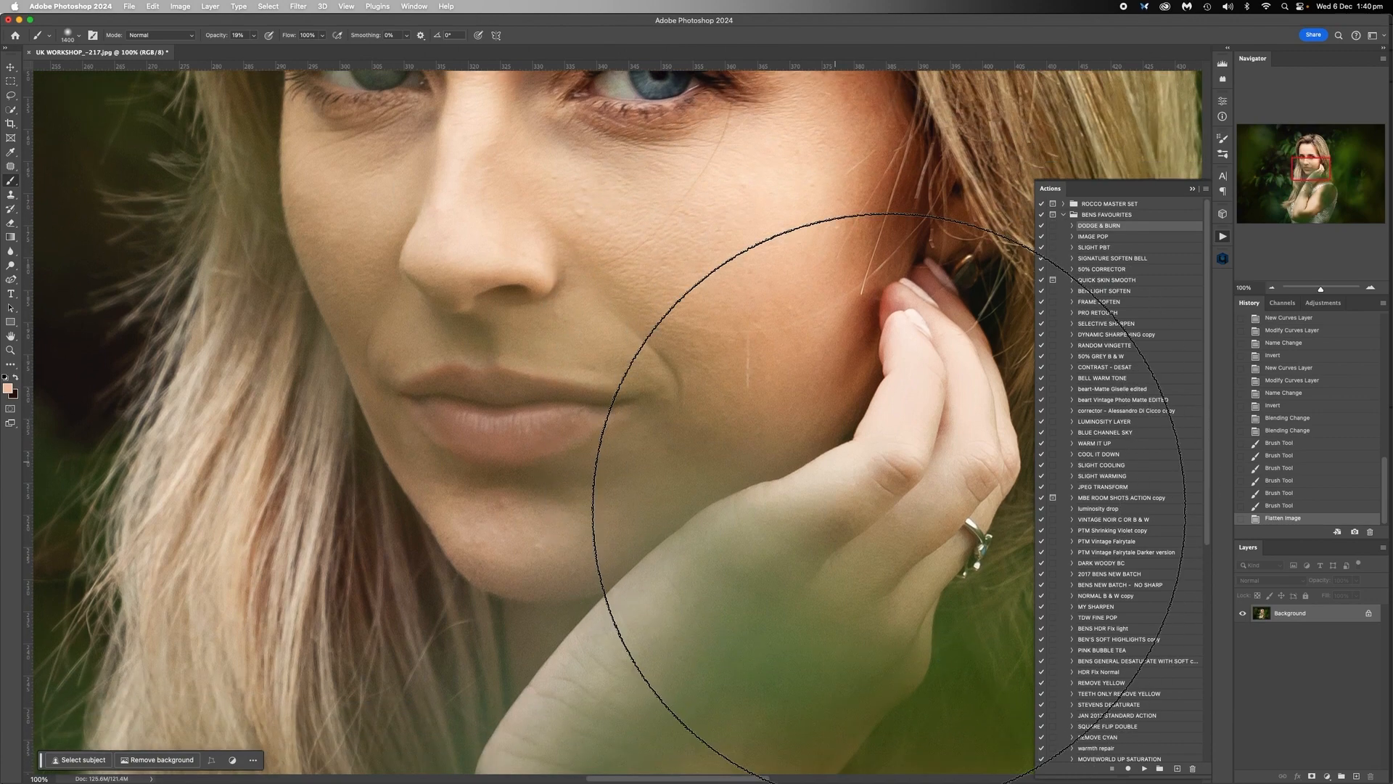
scroll(777, 363, "up", 6)
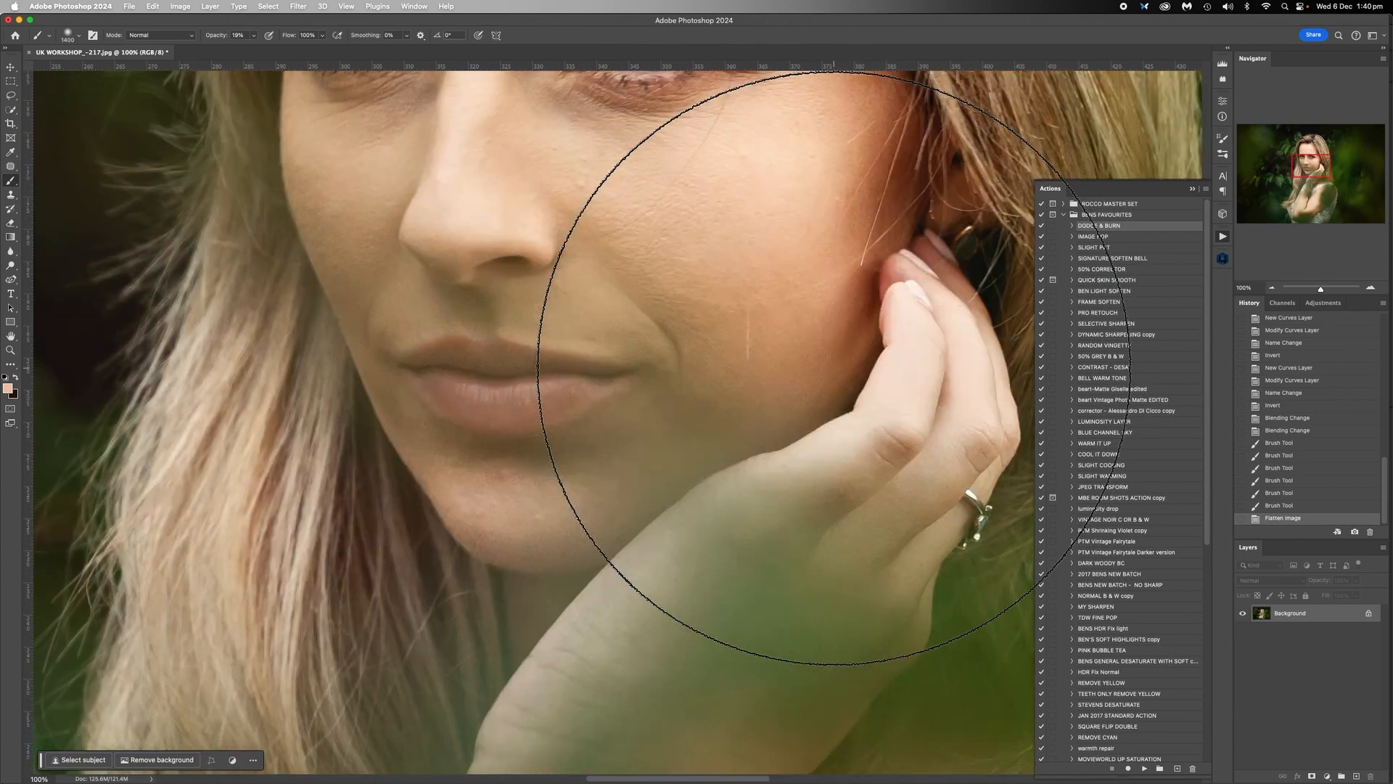
left_click(1271, 288)
left_click(1272, 288)
left_click(1271, 288)
left_click(1272, 288)
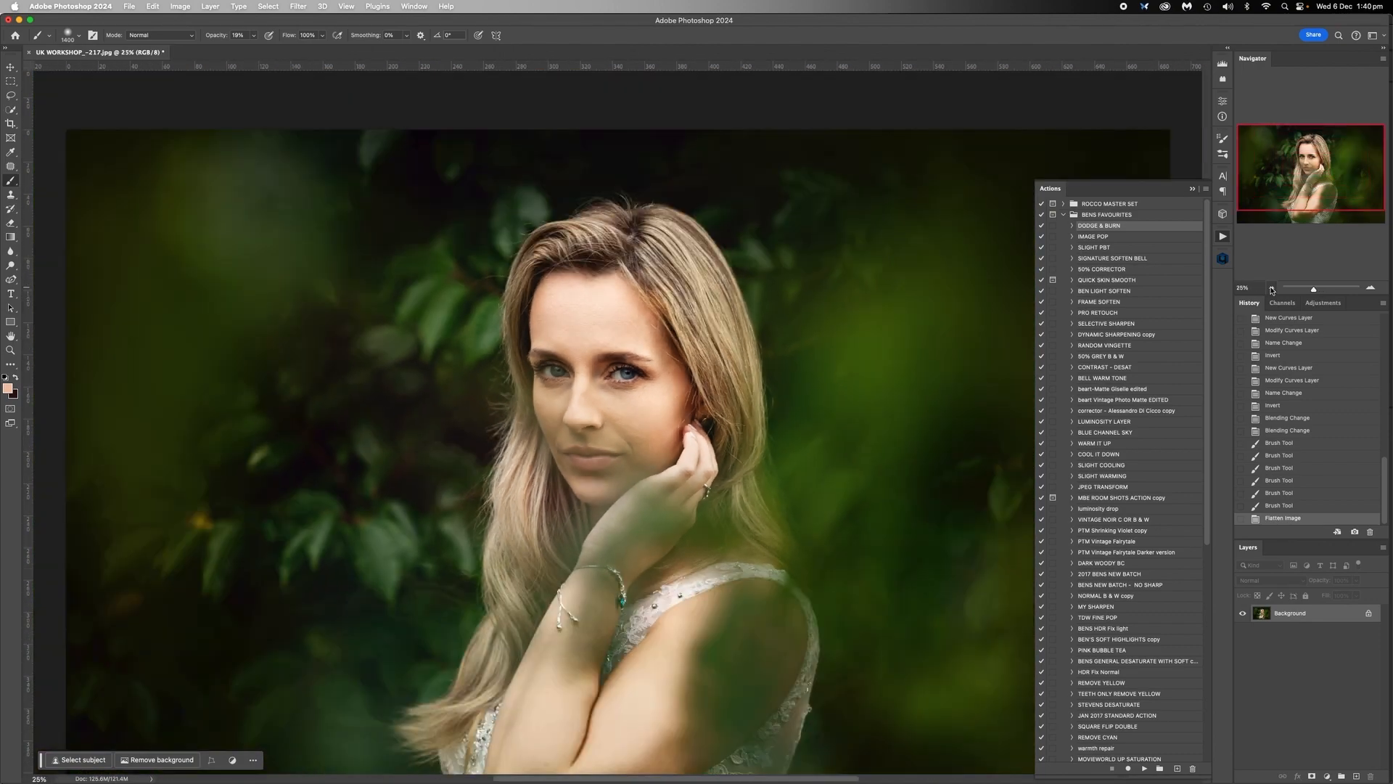
left_click(1272, 288)
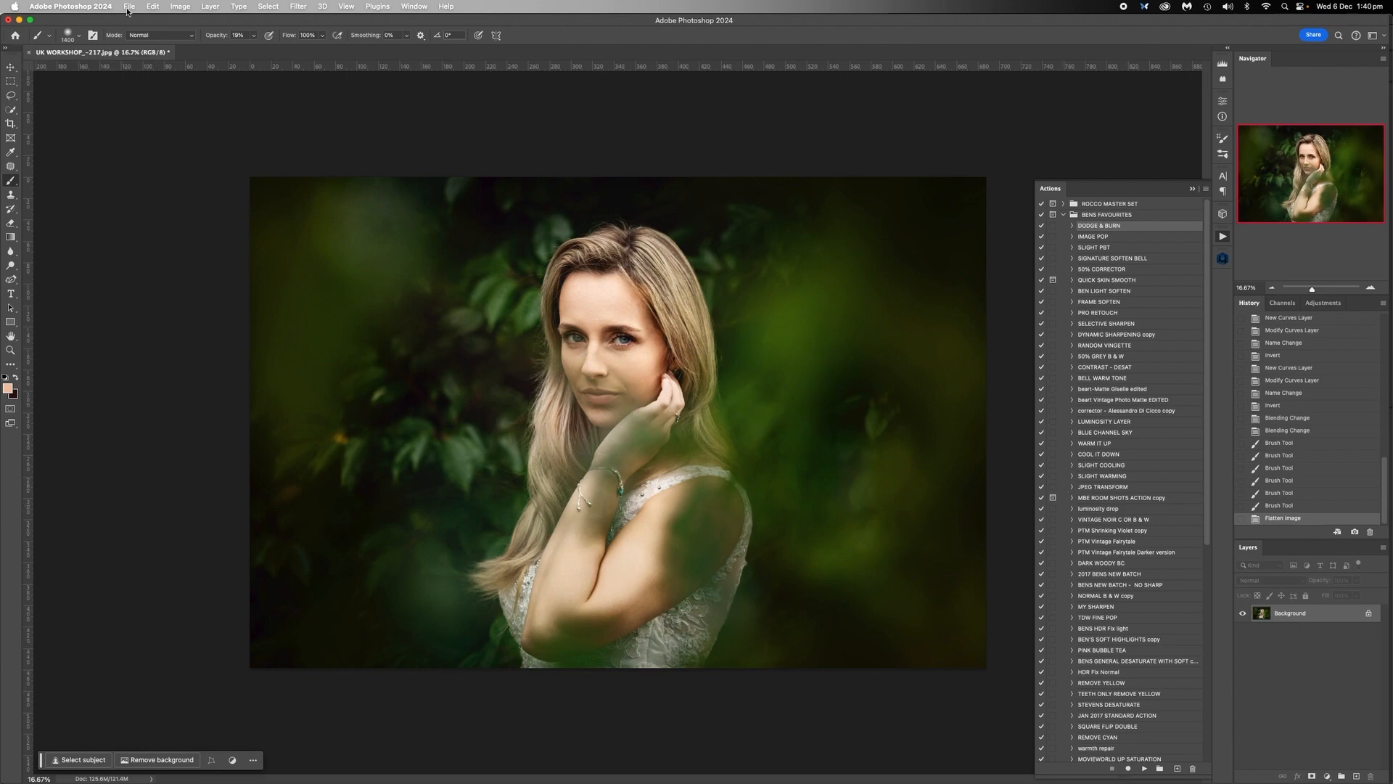
Save UK WORKSHOP_-217.jpg with the offered JPEG options and close it.
left_click(29, 53)
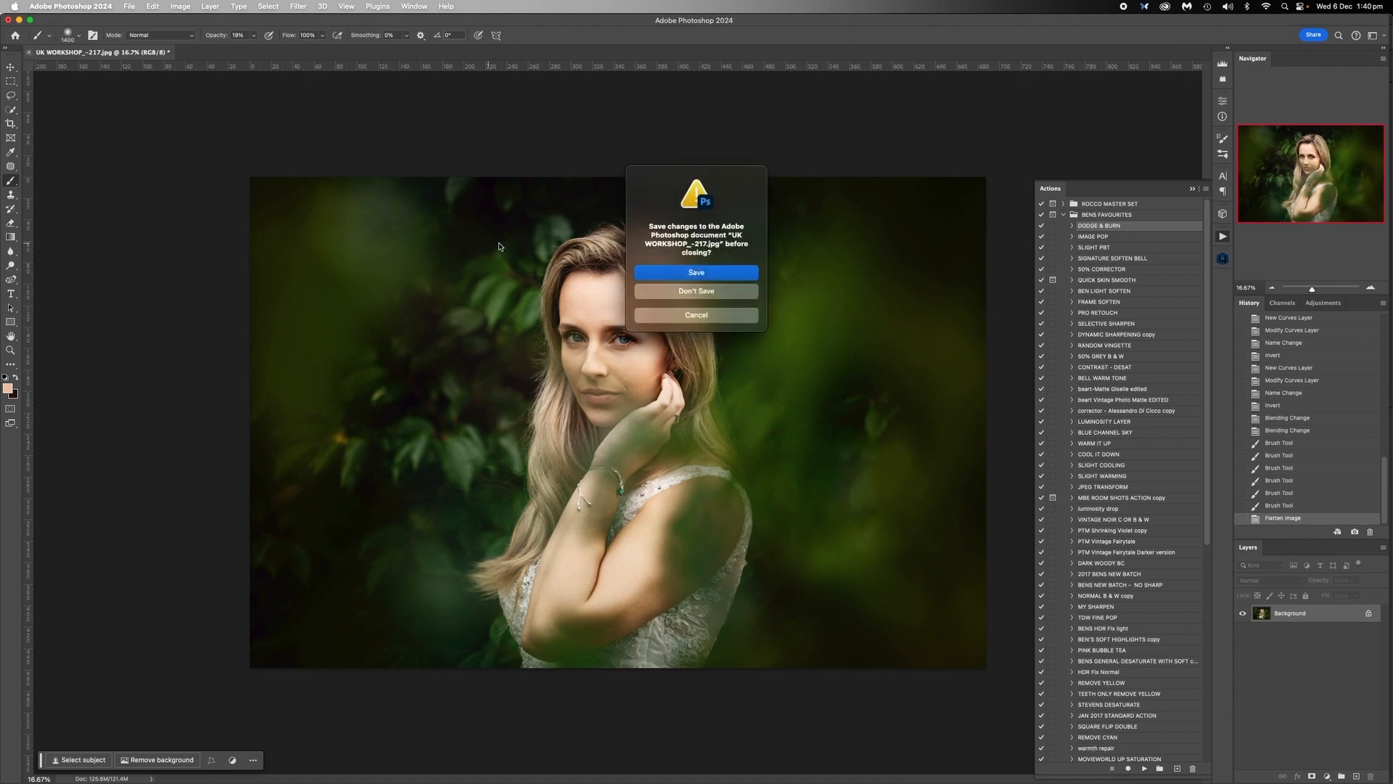
left_click(690, 275)
left_click(873, 232)
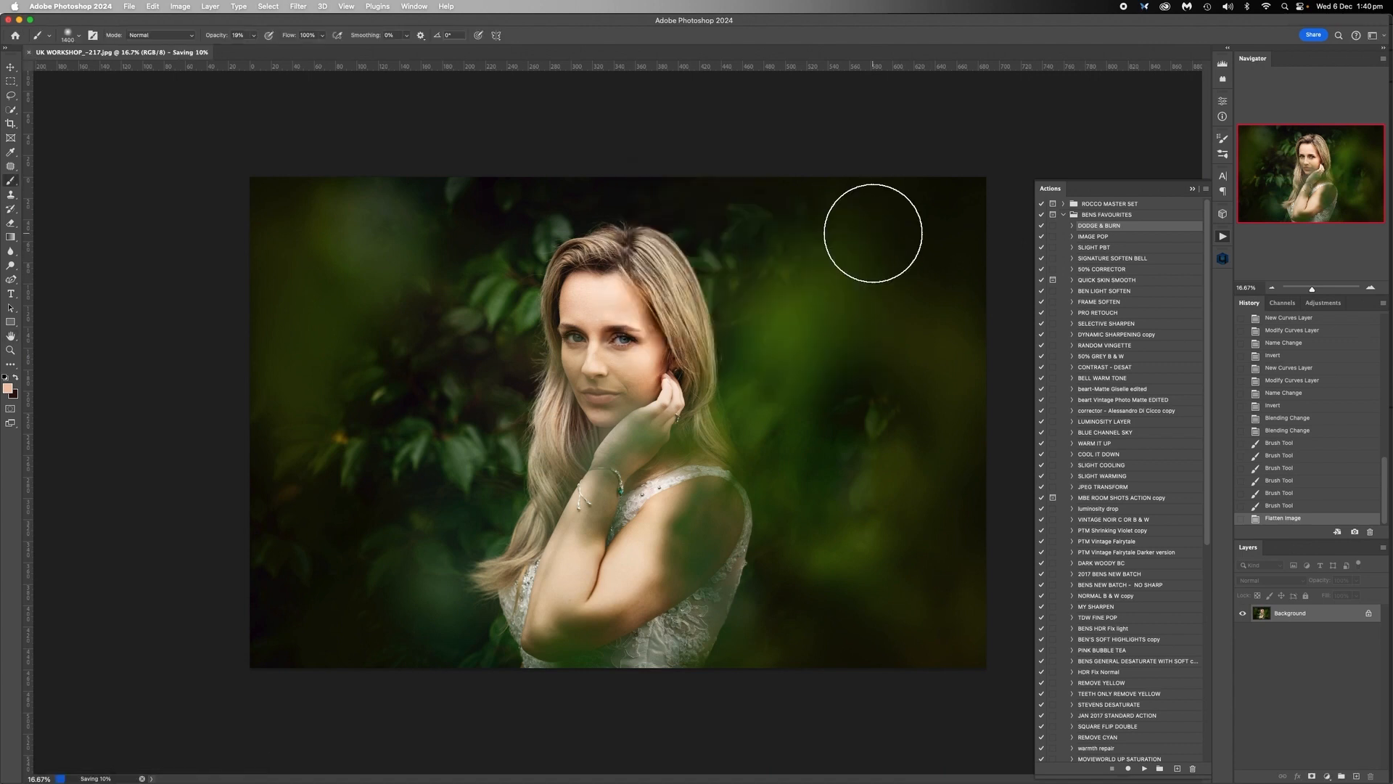